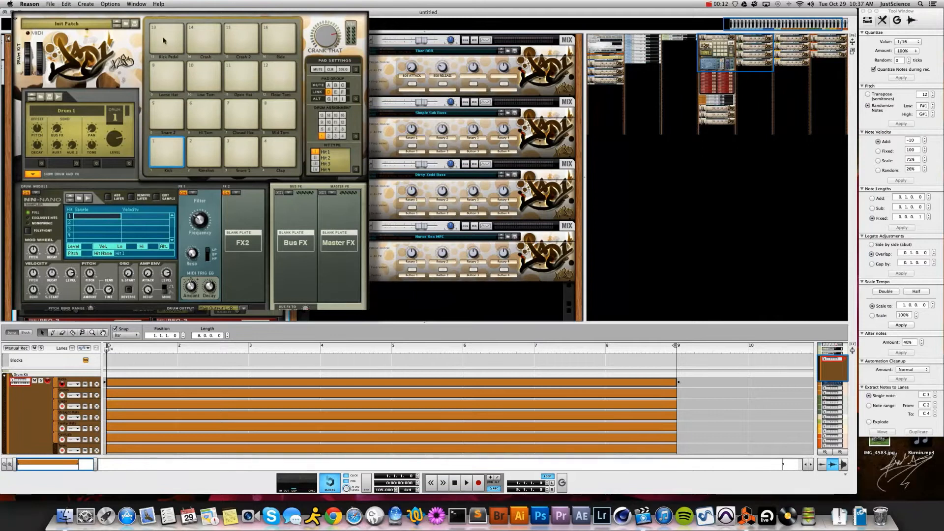
- Audition the Kick pad, check the Kick Pedal pad (drum 13), then return to Kick
{"action": "left_click", "coordinate": [169, 161]}
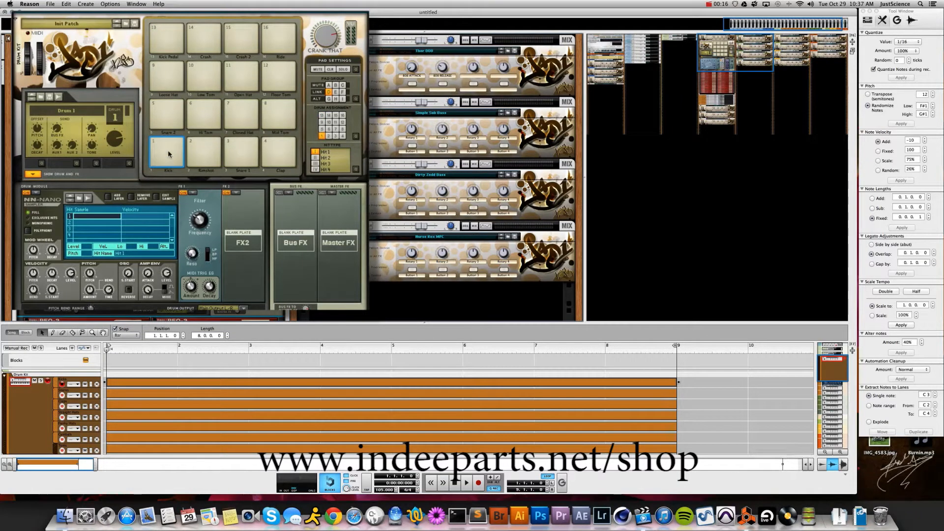
{"action": "left_click", "coordinate": [163, 39]}
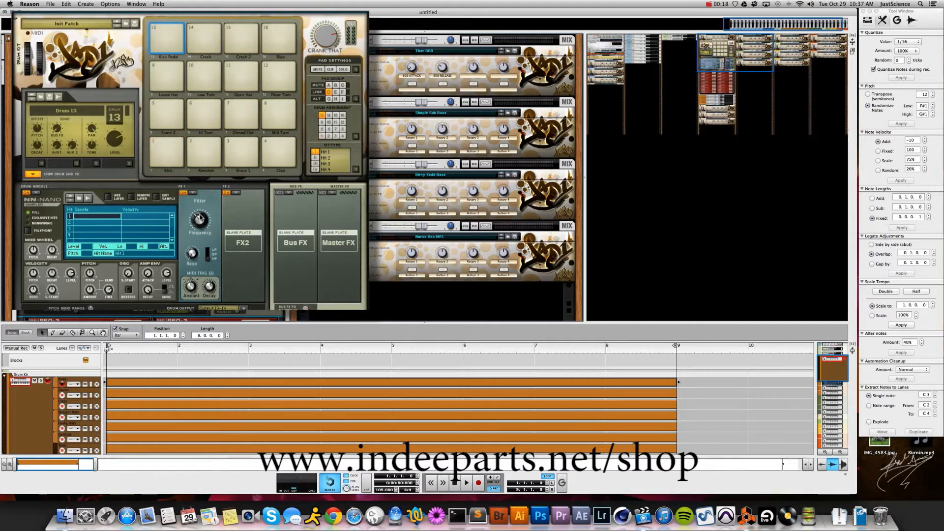
{"action": "left_click", "coordinate": [170, 156]}
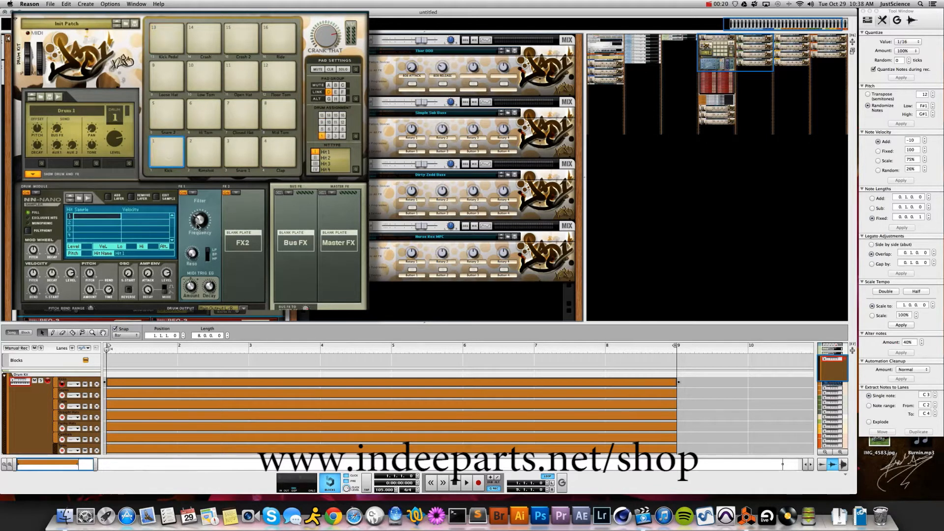
- Audition XXL kicks and load Kik_DS_Doogie_PL.wav as the Kick pad's hit sample
{"action": "double_click", "coordinate": [87, 219]}
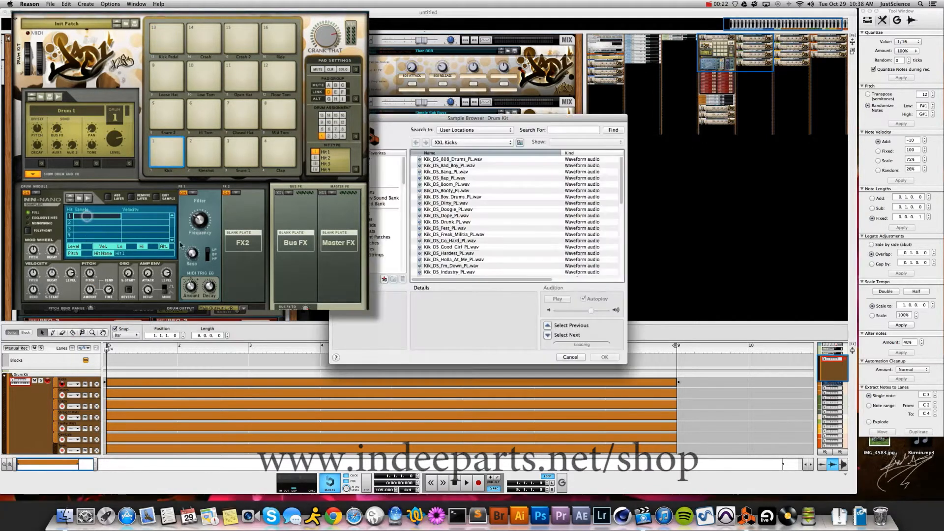
{"action": "left_click", "coordinate": [445, 260]}
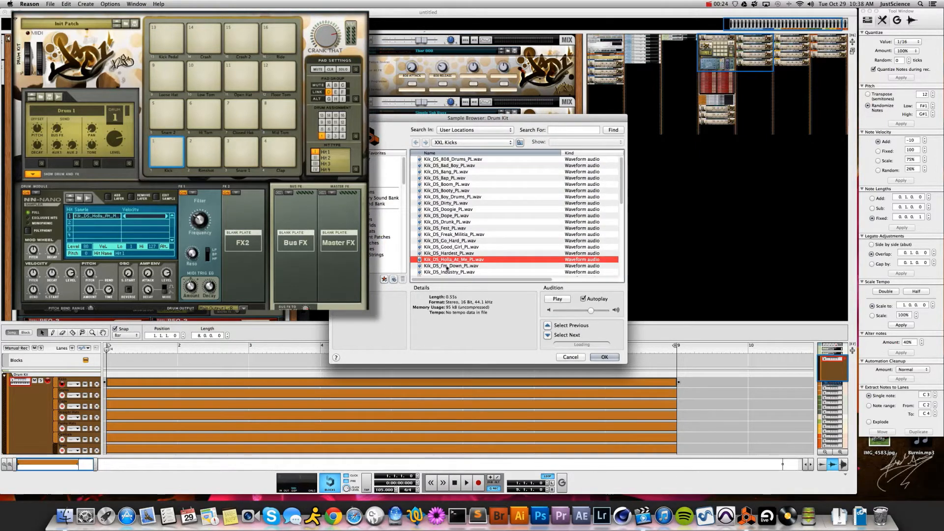
{"action": "left_click", "coordinate": [450, 253]}
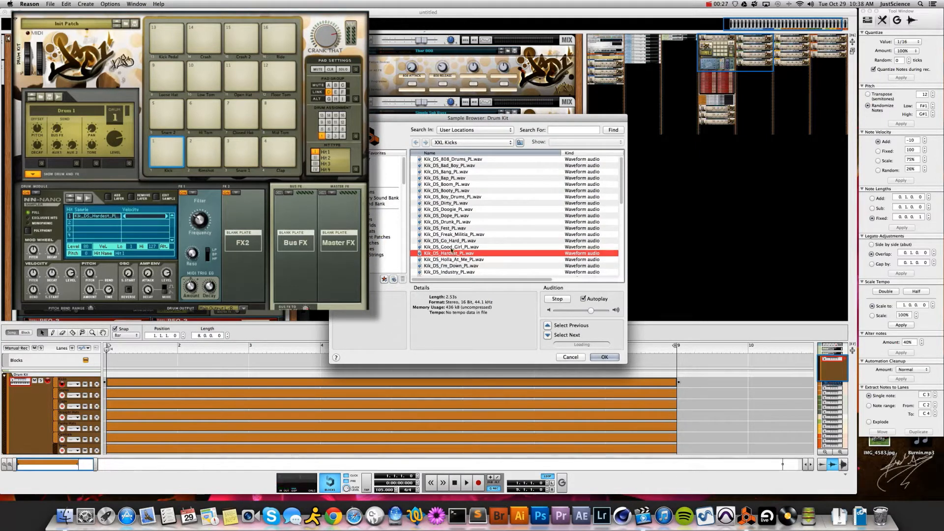
{"action": "left_click", "coordinate": [451, 247]}
{"action": "left_click", "coordinate": [450, 240]}
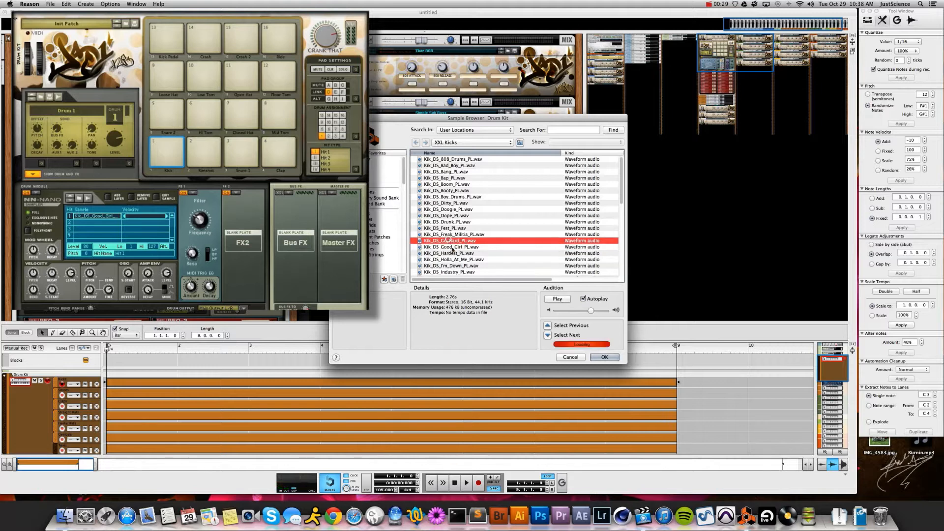
{"action": "left_click", "coordinate": [446, 209]}
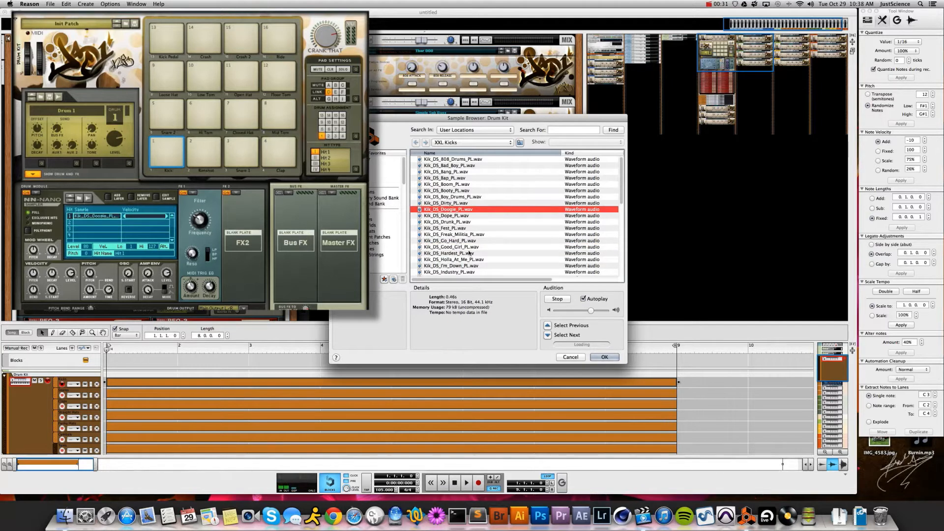
{"action": "left_click", "coordinate": [604, 357]}
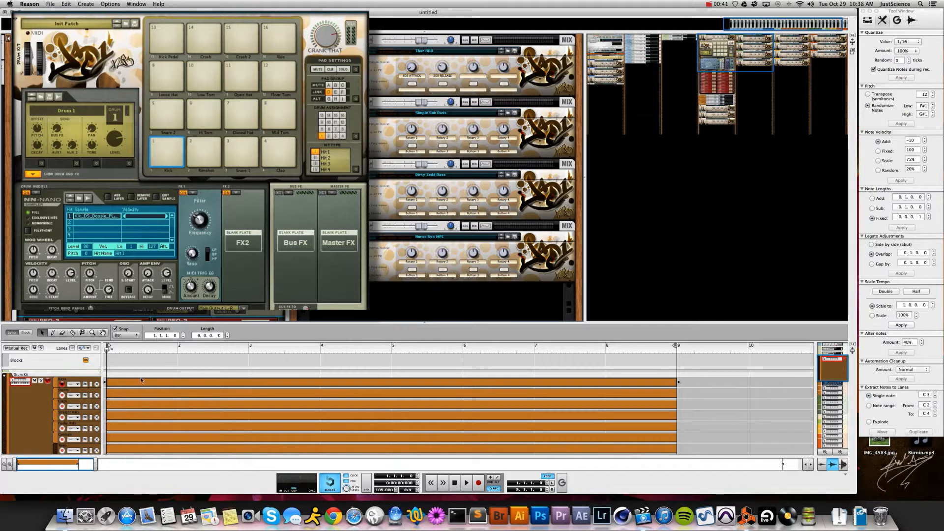
- Open the Drum Kit clip zoomed to bars 1–9, keep 1/16 snap, and draw a C1 kick at bar 1
{"action": "double_click", "coordinate": [117, 382]}
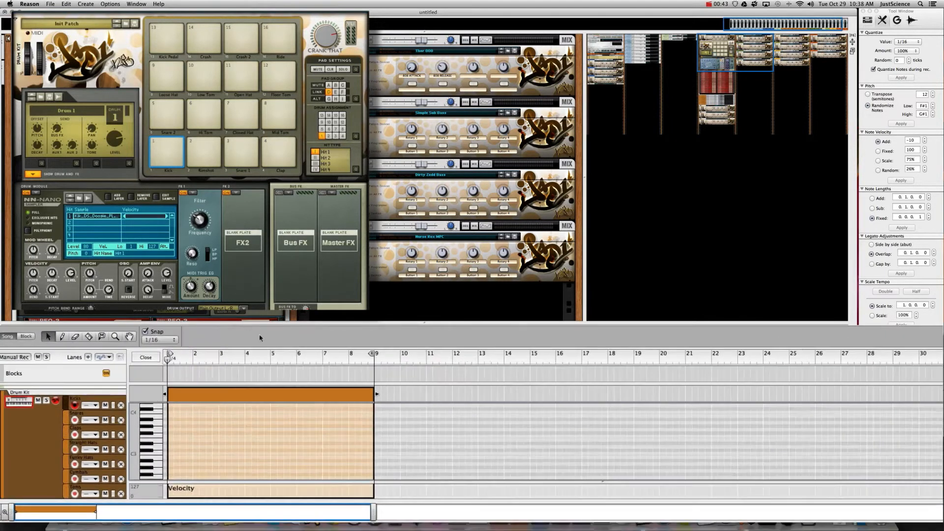
{"action": "left_click_drag", "start_coordinate": [364, 512], "coordinate": [113, 513]}
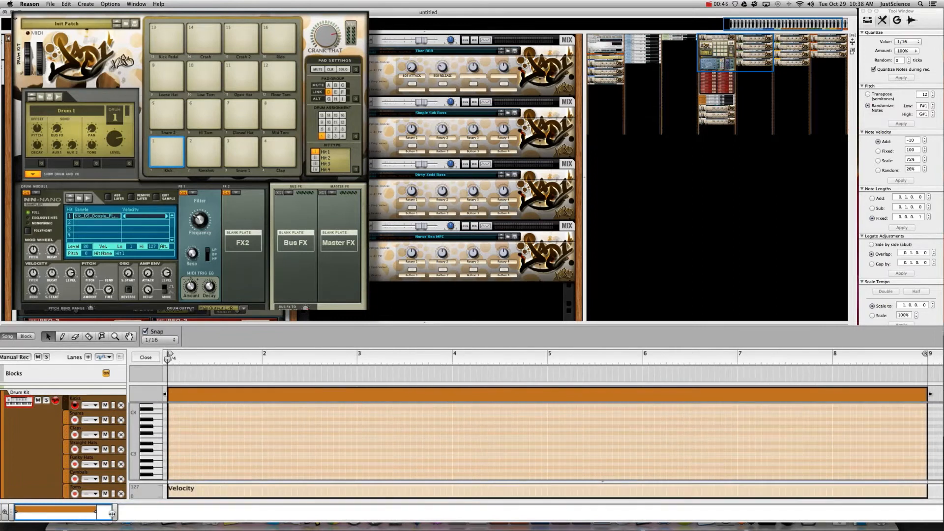
{"action": "scroll", "coordinate": [156, 449], "scroll_direction": "down", "scroll_amount": 6}
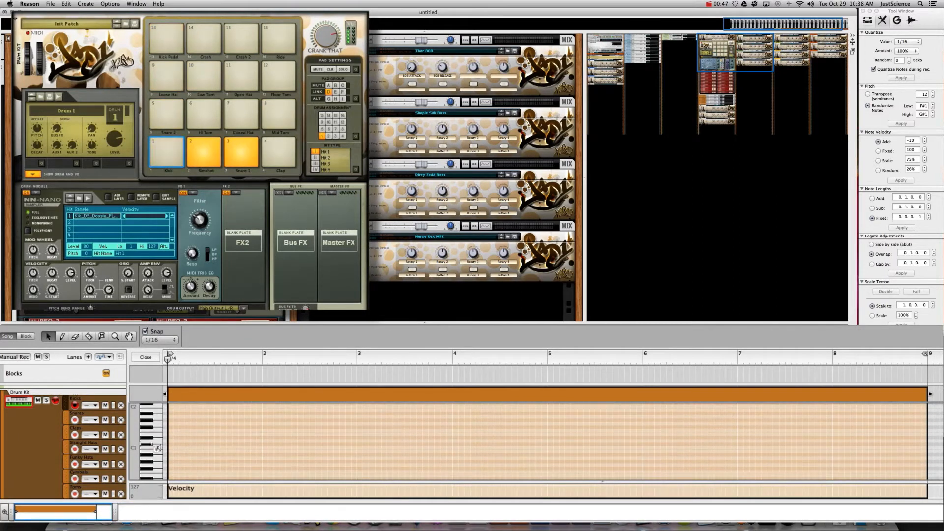
{"action": "left_click", "coordinate": [155, 340]}
{"action": "left_click", "coordinate": [193, 387]}
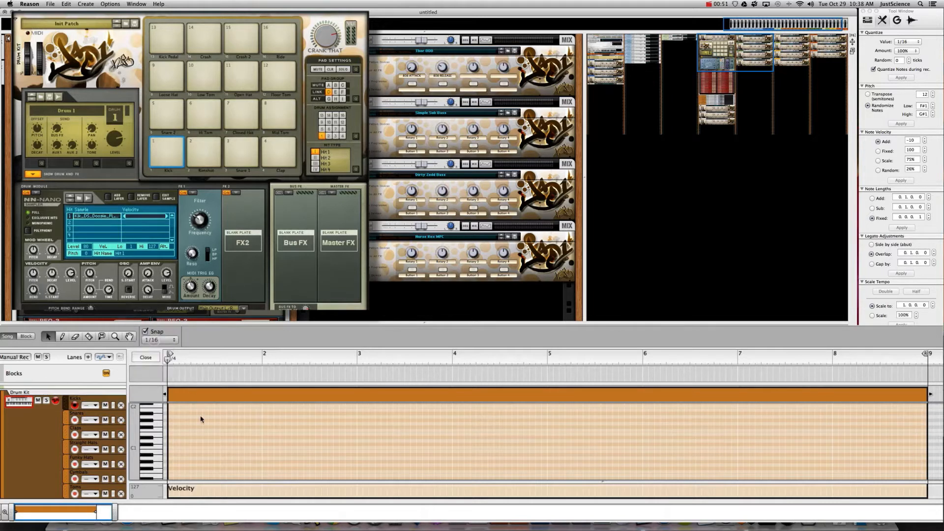
{"action": "left_click", "coordinate": [170, 447], "text": "super"}
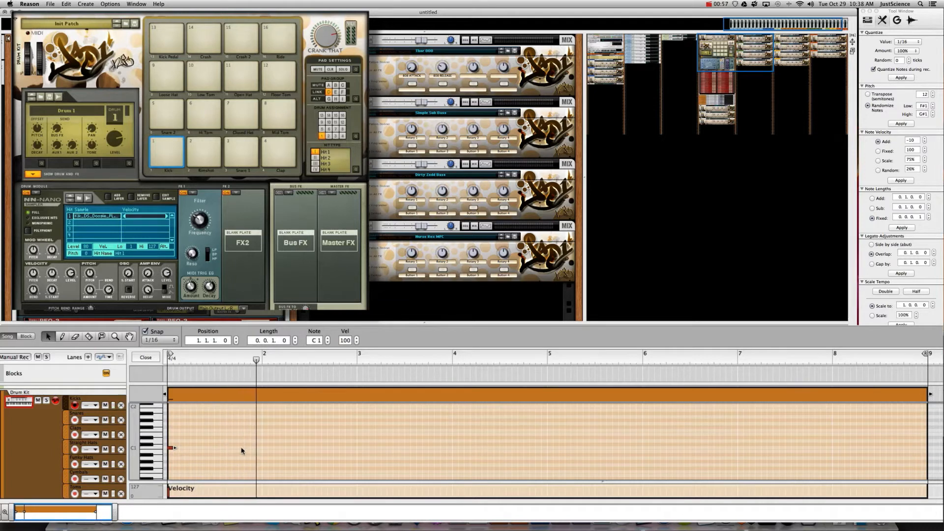
- Add three more C1 kick notes in bars 1–2 and play the pattern from the start
{"action": "left_click", "coordinate": [264, 448], "text": "super"}
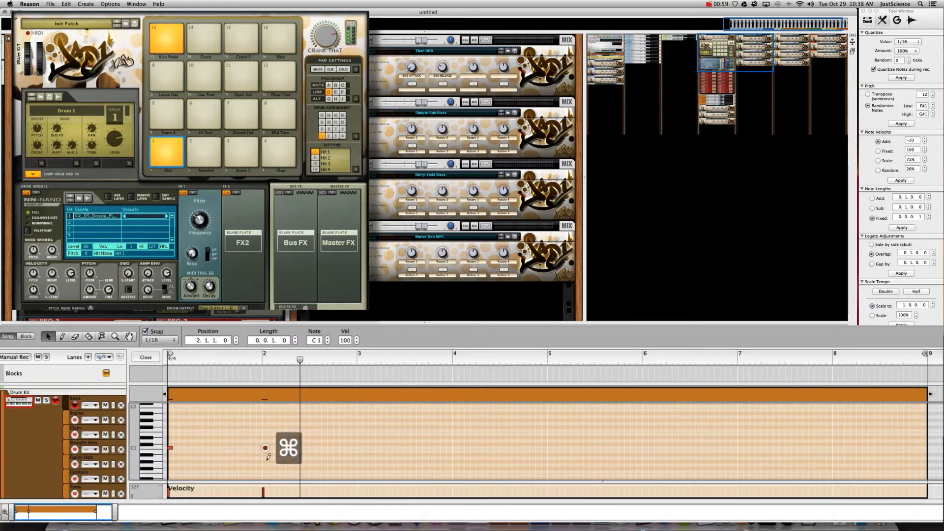
{"action": "left_click", "coordinate": [247, 448], "text": "super"}
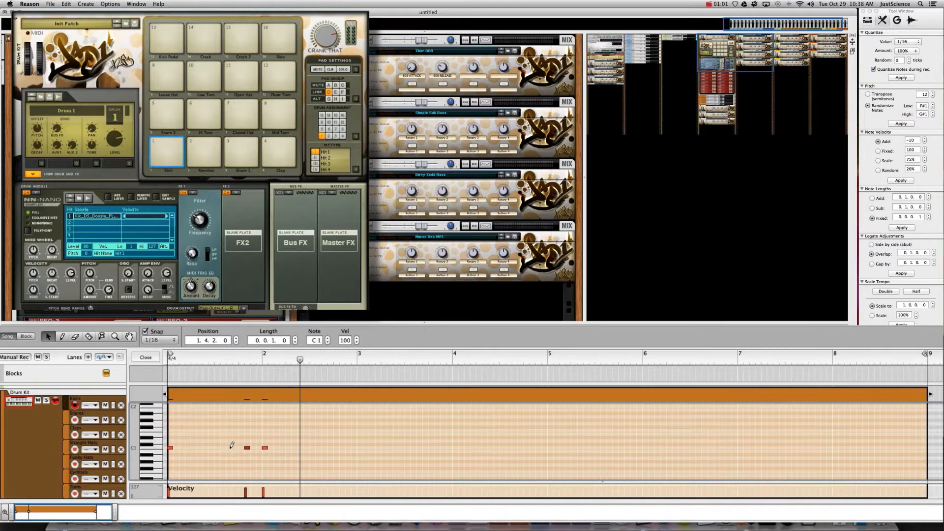
{"action": "left_click", "coordinate": [228, 447], "text": "super"}
{"action": "key", "text": "Return"}
{"action": "key", "text": "space"}
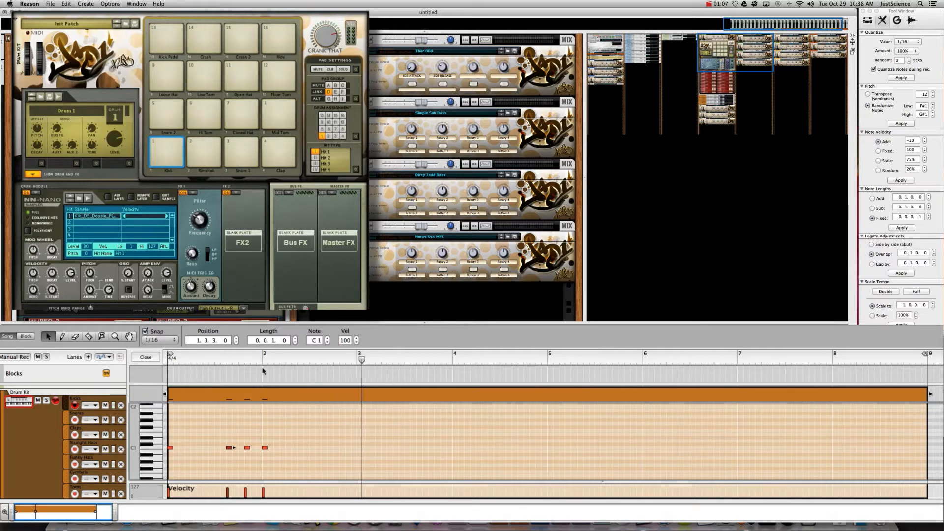
- Copy the four kick notes to bar 3, then all eight notes to bar 5
{"action": "left_click_drag", "start_coordinate": [276, 440], "coordinate": [360, 450]}
{"action": "left_click", "coordinate": [398, 360]}
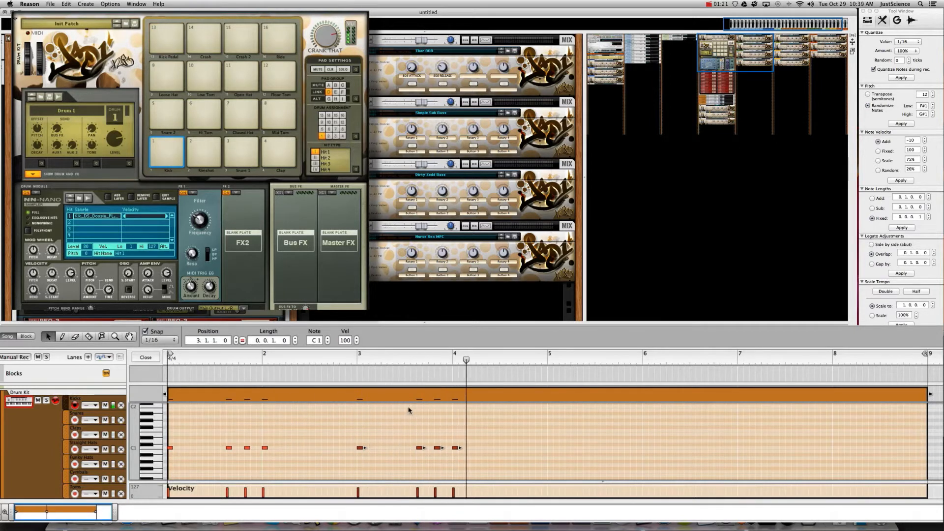
{"action": "left_click", "coordinate": [352, 454]}
{"action": "left_click_drag", "start_coordinate": [352, 453], "coordinate": [169, 462]}
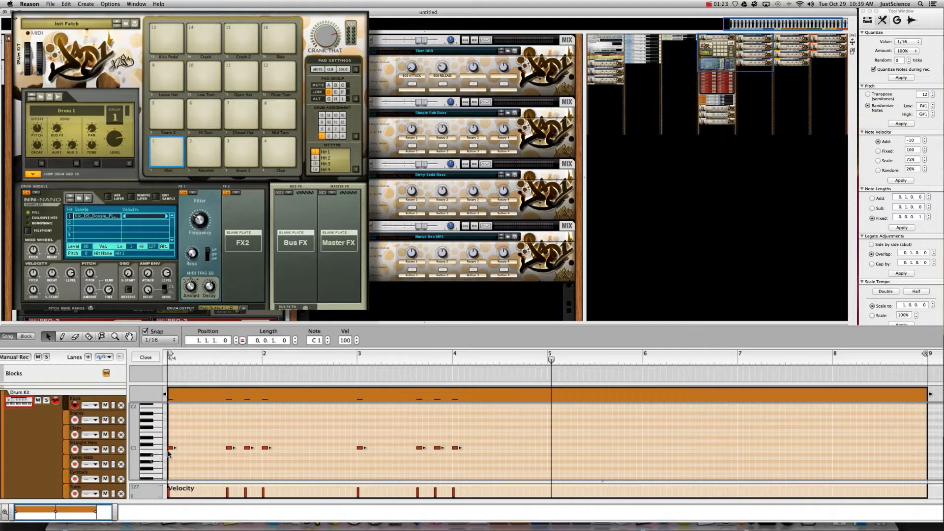
{"action": "left_click_drag", "start_coordinate": [228, 447], "coordinate": [555, 450]}
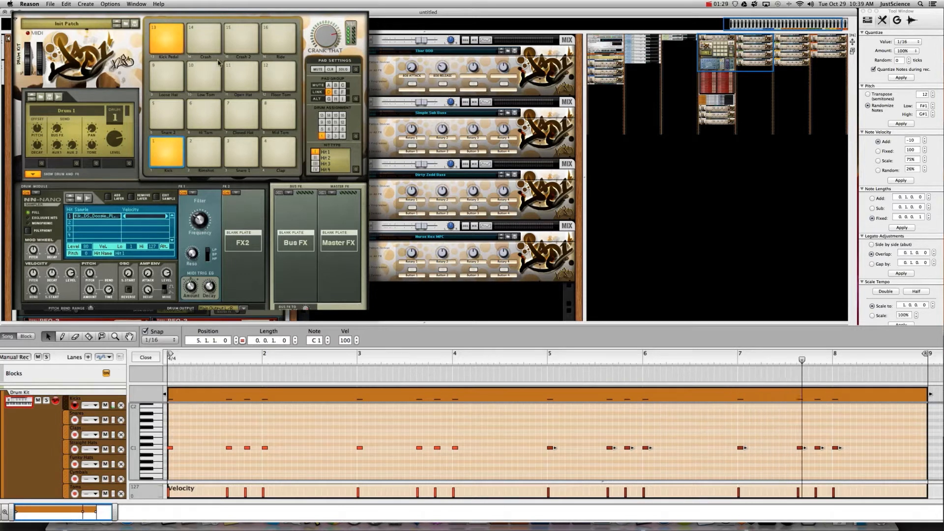
- Put a Compressor in the Kick's FX2 slot, trim make-up gain, set filter frequency 34 and amount 40
{"action": "left_click", "coordinate": [237, 194]}
{"action": "left_click", "coordinate": [260, 228]}
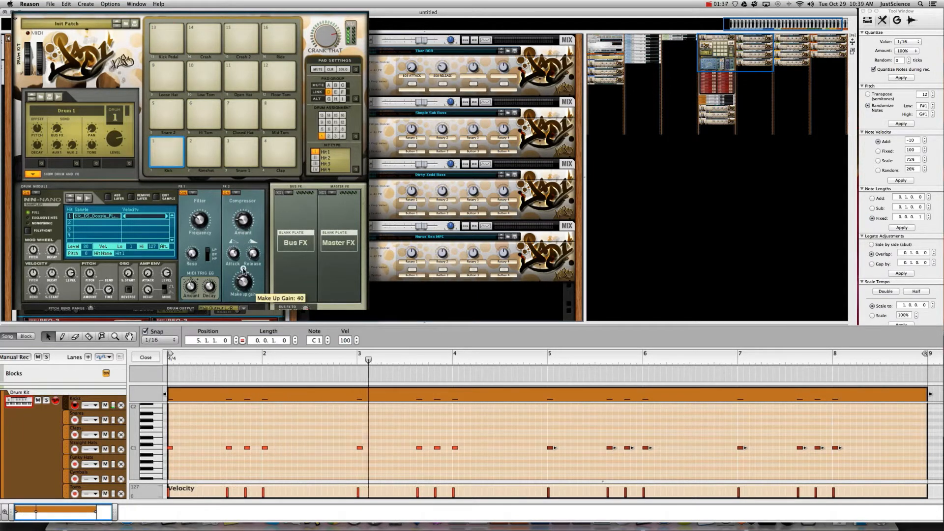
{"action": "left_click_drag", "start_coordinate": [243, 270], "coordinate": [243, 270]}
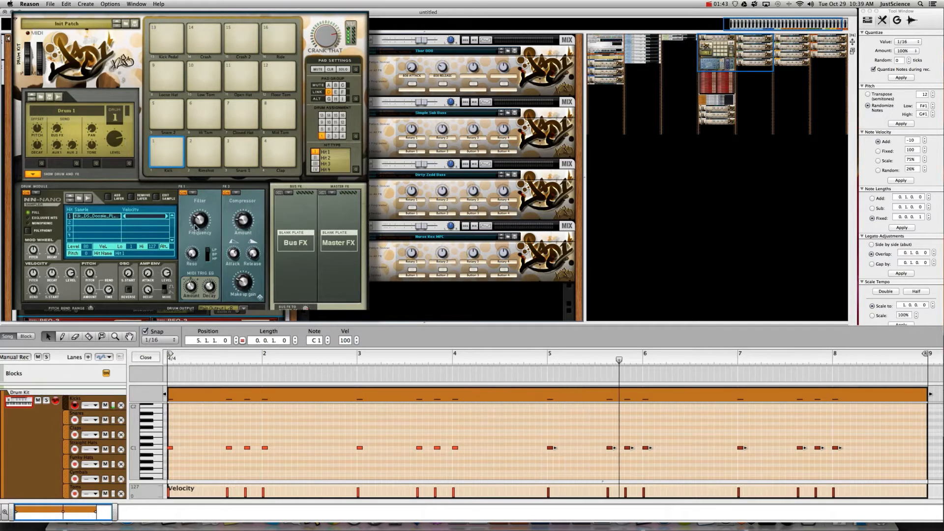
{"action": "mouse_move", "coordinate": [199, 232]}
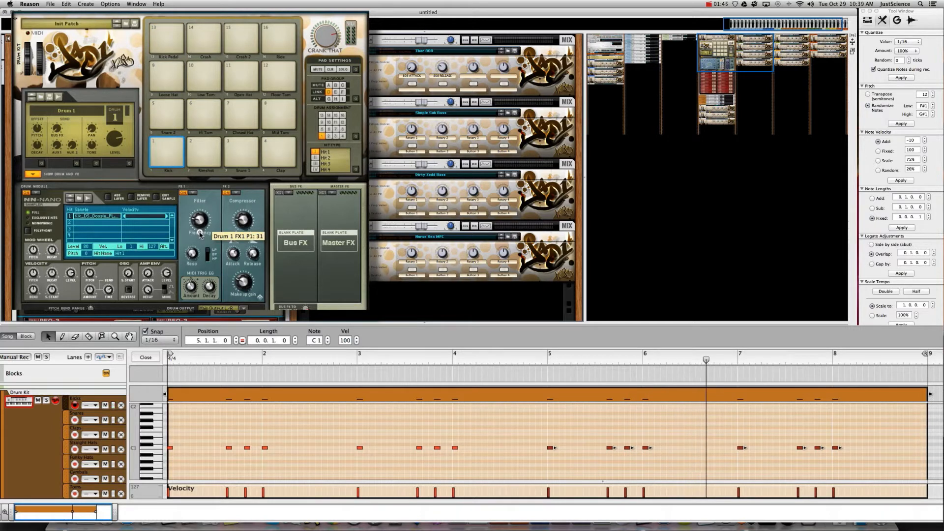
{"action": "left_click_drag", "start_coordinate": [200, 234], "coordinate": [201, 238]}
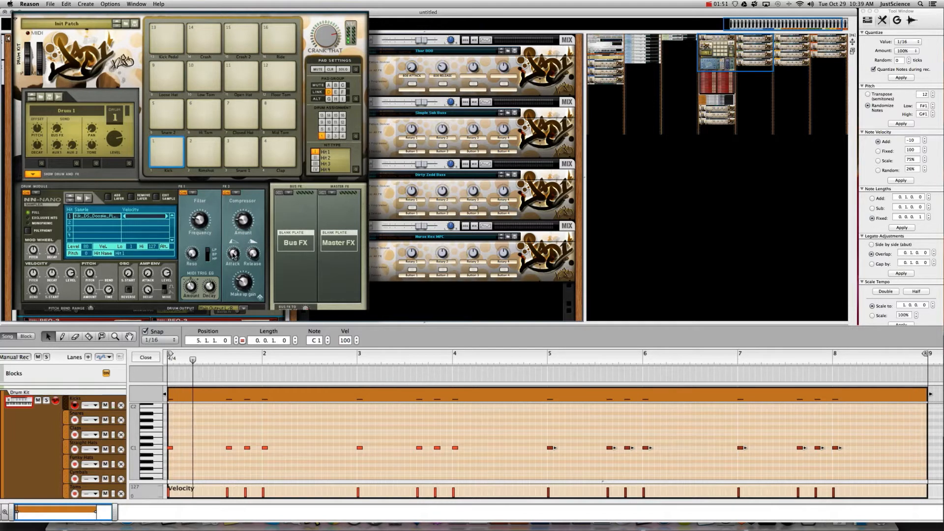
{"action": "left_click_drag", "start_coordinate": [238, 223], "coordinate": [240, 211]}
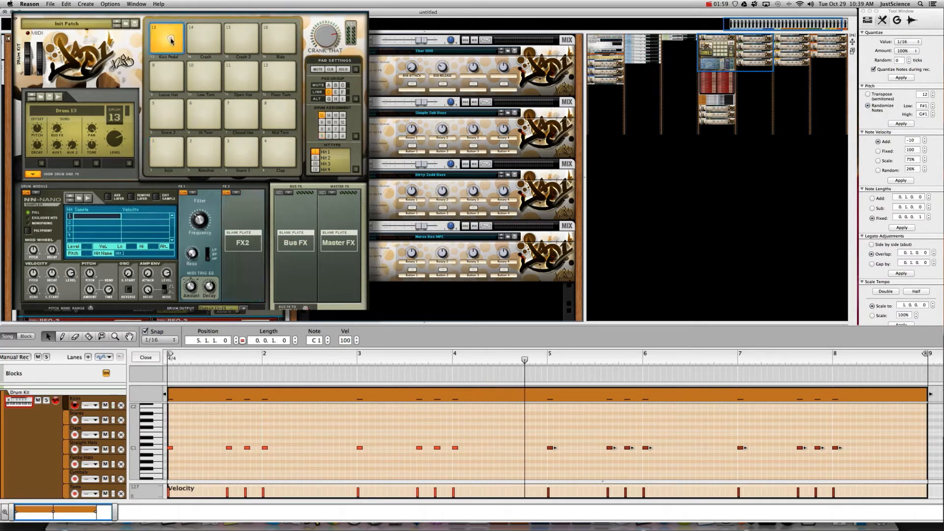
- Audition XXL kicks and load Kik_DS_Doogie_PL.wav onto the Kick Pedal pad, drum 13
{"action": "double_click", "coordinate": [92, 215]}
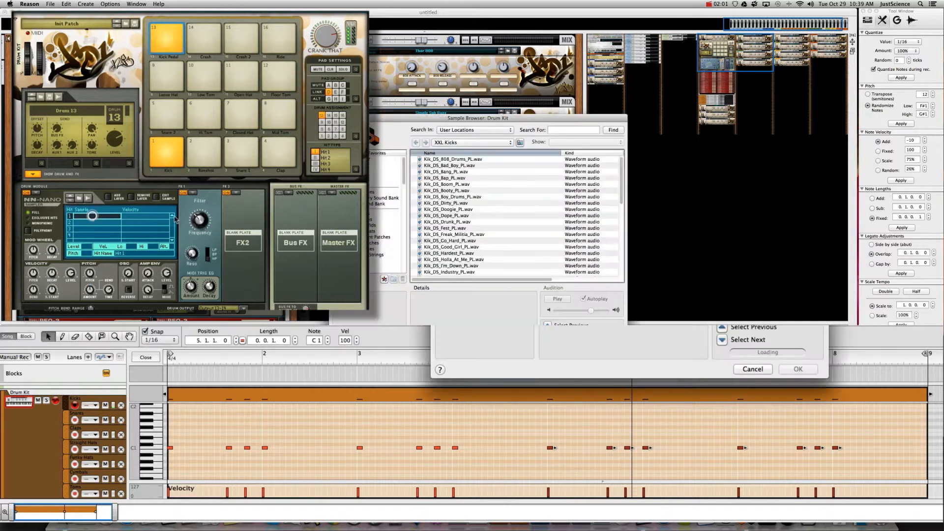
{"action": "left_click", "coordinate": [456, 254]}
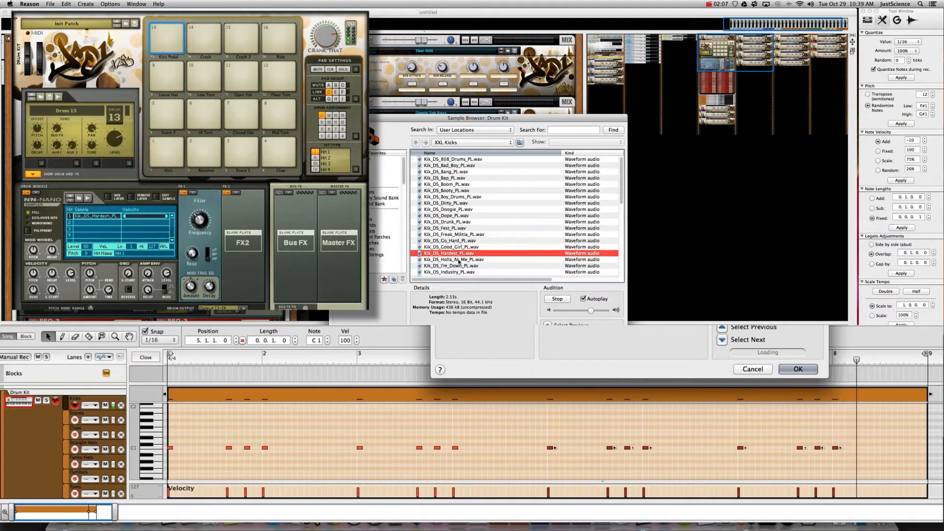
{"action": "left_click", "coordinate": [464, 259]}
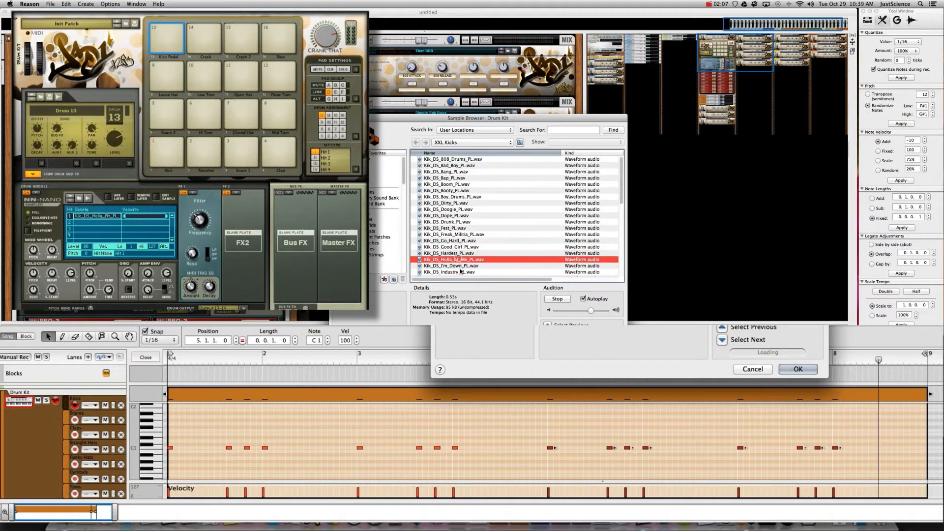
{"action": "left_click", "coordinate": [455, 209]}
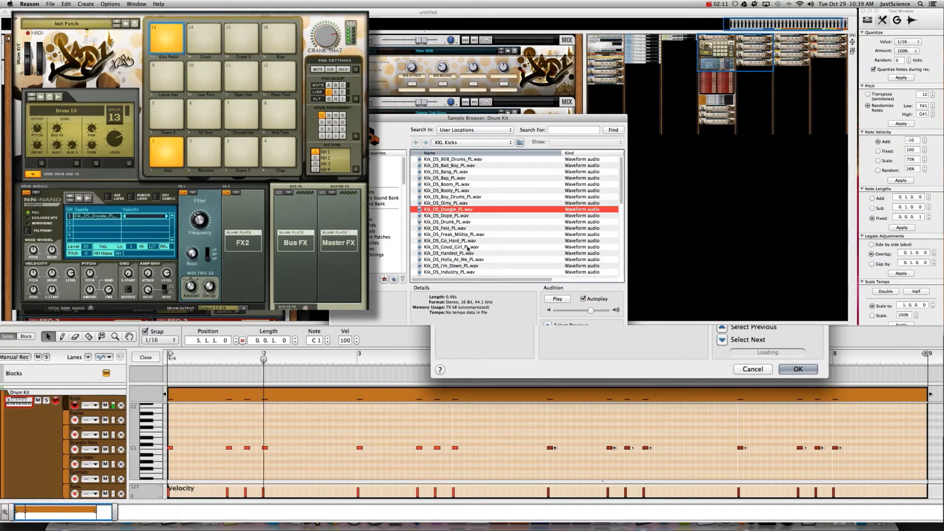
{"action": "left_click", "coordinate": [798, 369]}
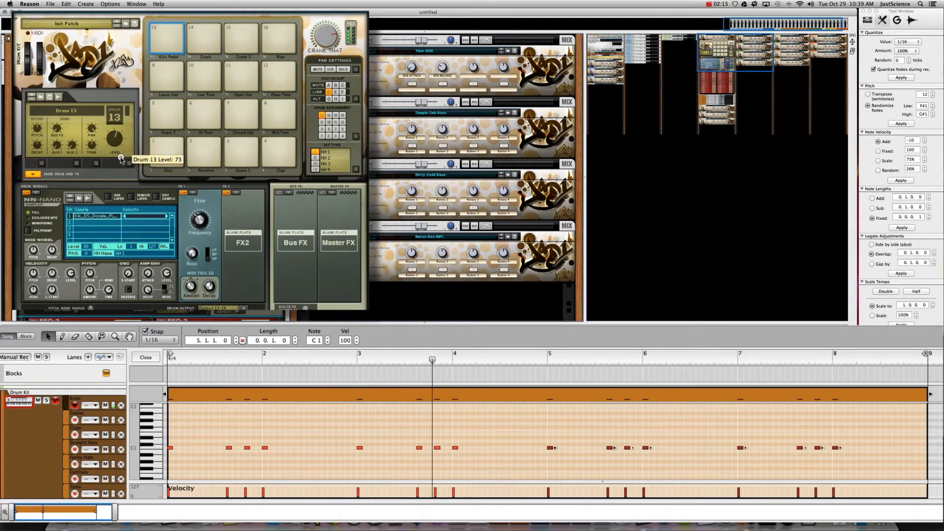
- Insert a Compressor in drum 13's FX2 slot and select the empty second Hit Sample row
{"action": "left_click", "coordinate": [236, 192]}
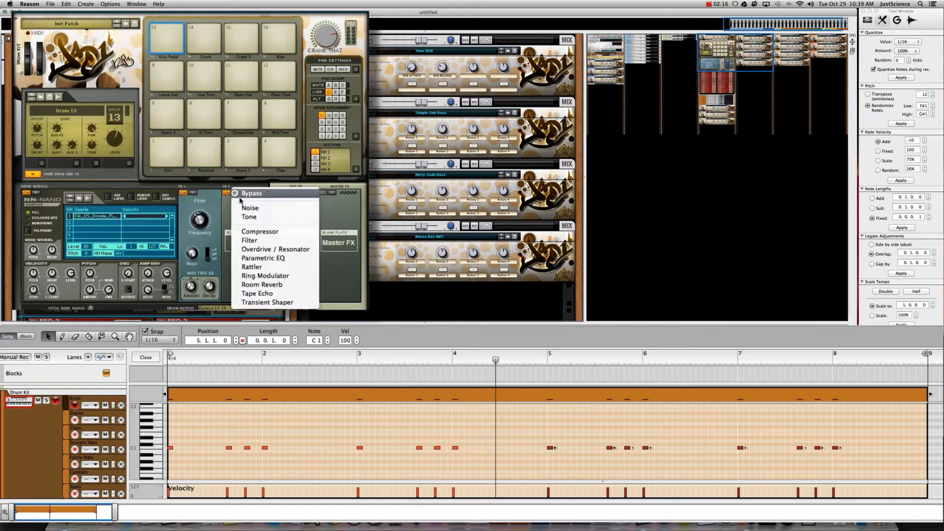
{"action": "left_click", "coordinate": [260, 232]}
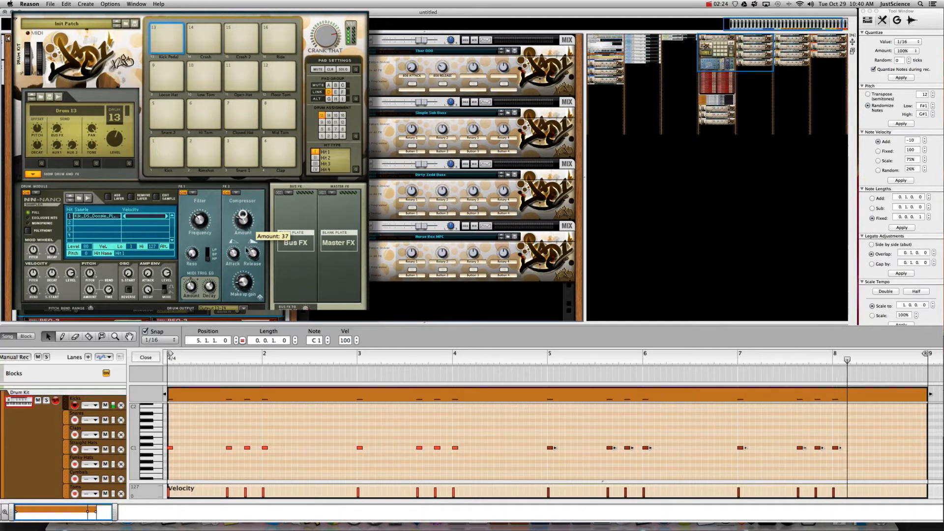
{"action": "mouse_move", "coordinate": [242, 270]}
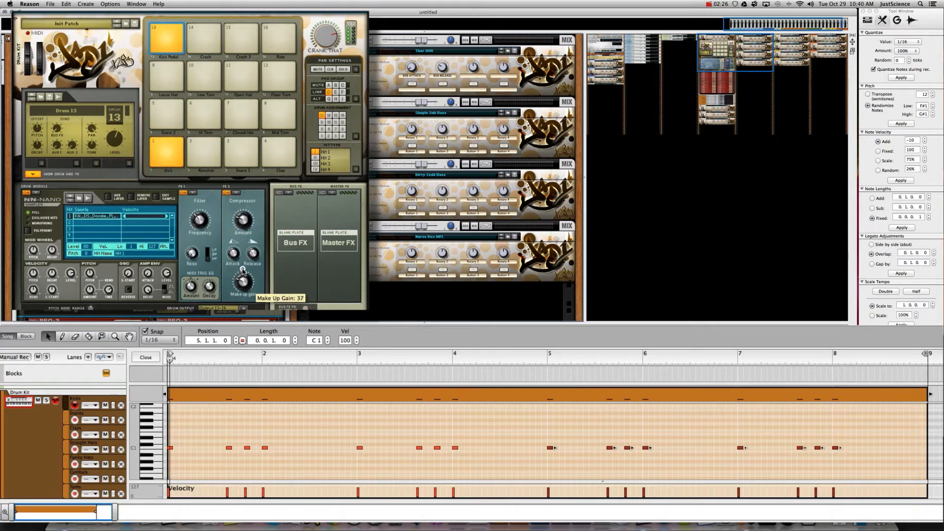
{"action": "mouse_move", "coordinate": [233, 255]}
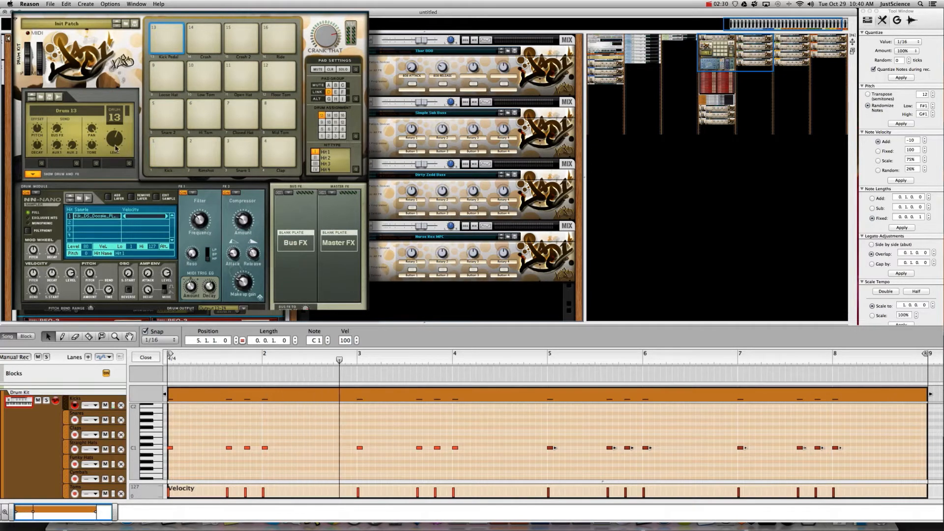
{"action": "mouse_move", "coordinate": [116, 138]}
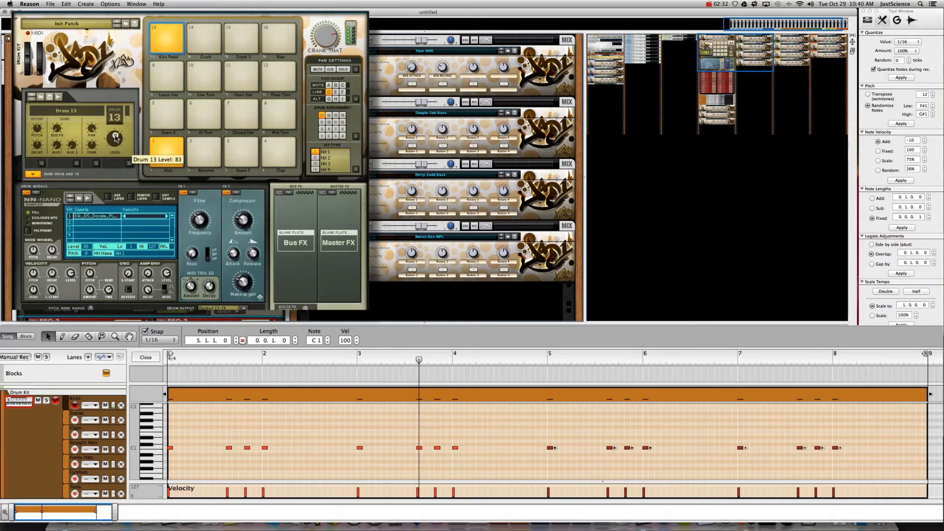
{"action": "left_click", "coordinate": [93, 223]}
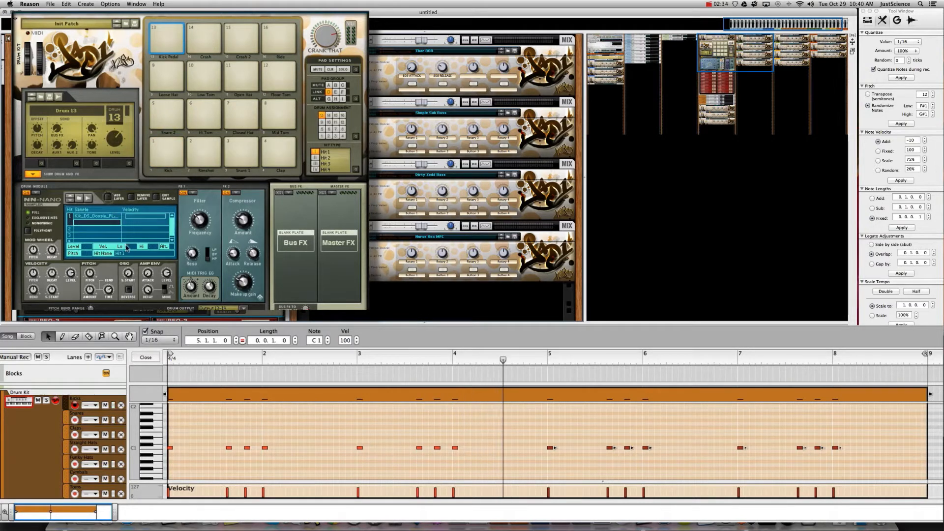
- Audition XXL kicks and load Kik_DS_Keep_It_Gangsta_PL.wav into drum 13's second sample layer
{"action": "double_click", "coordinate": [92, 223]}
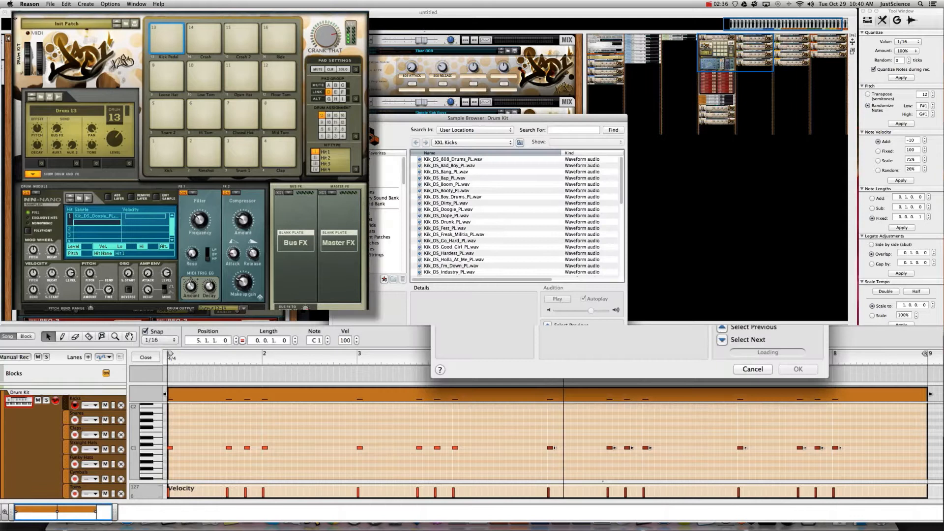
{"action": "left_click", "coordinate": [442, 160]}
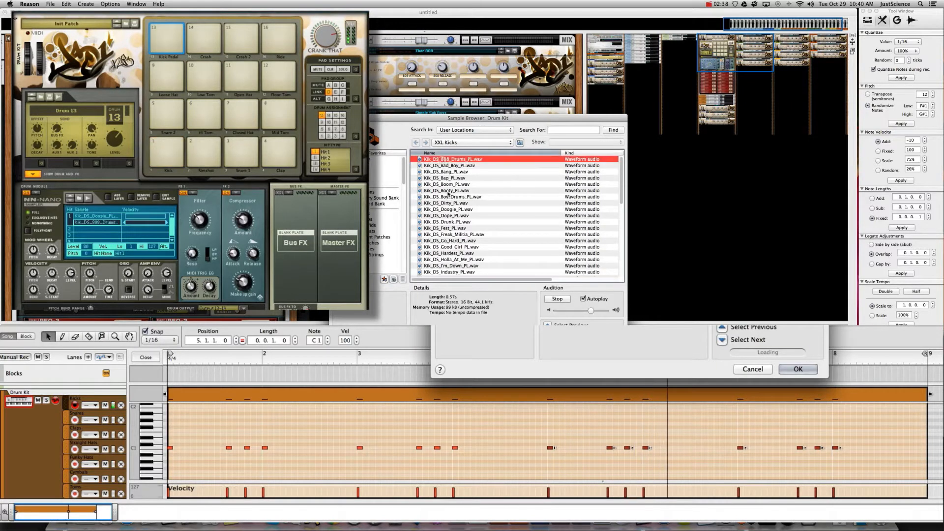
{"action": "left_click", "coordinate": [440, 166]}
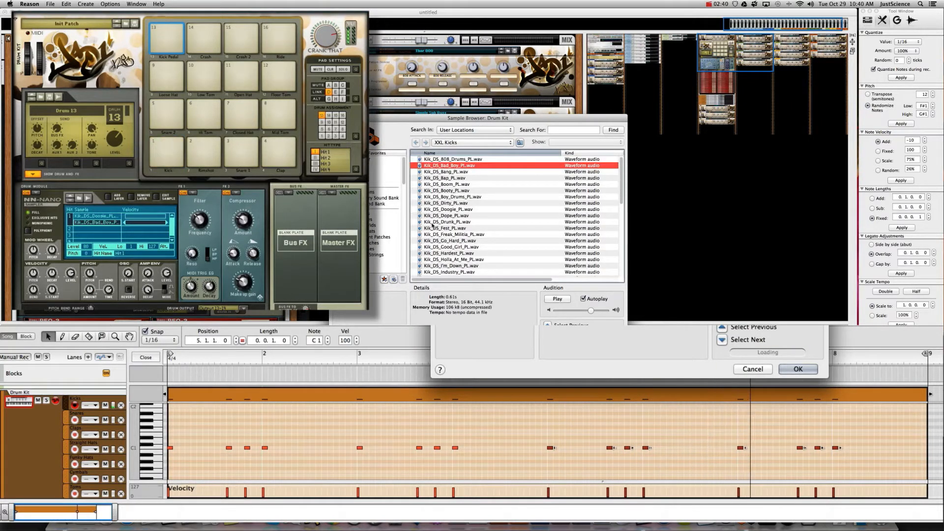
{"action": "left_click", "coordinate": [438, 173]}
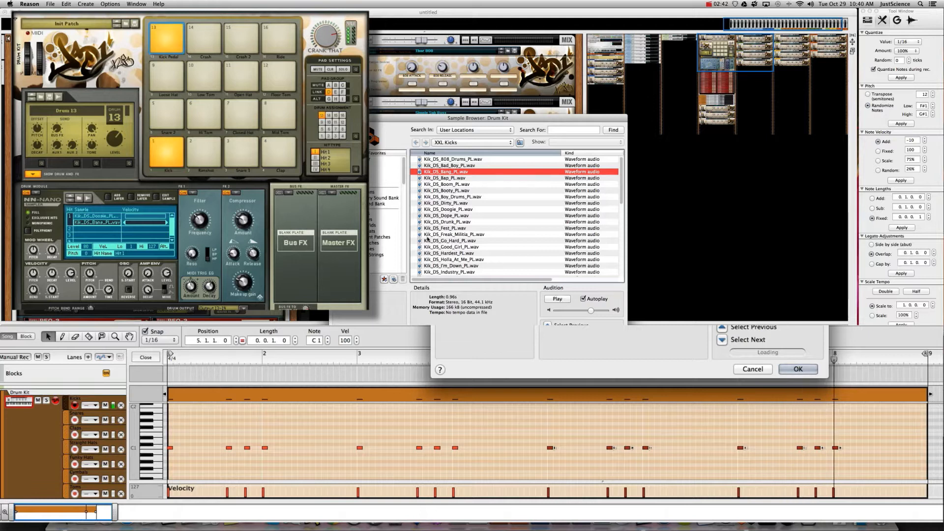
{"action": "key", "text": "Down"}
{"action": "key", "text": "Down"}
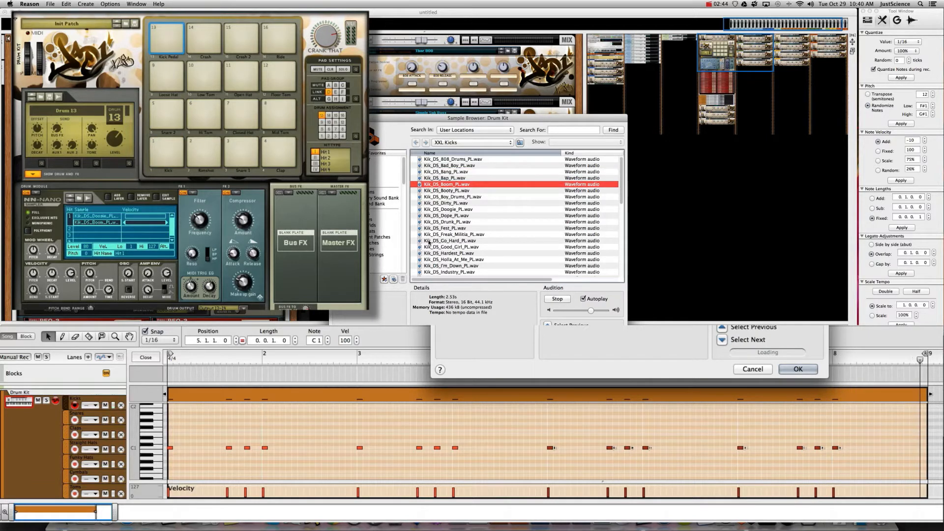
{"action": "key", "text": "Down"}
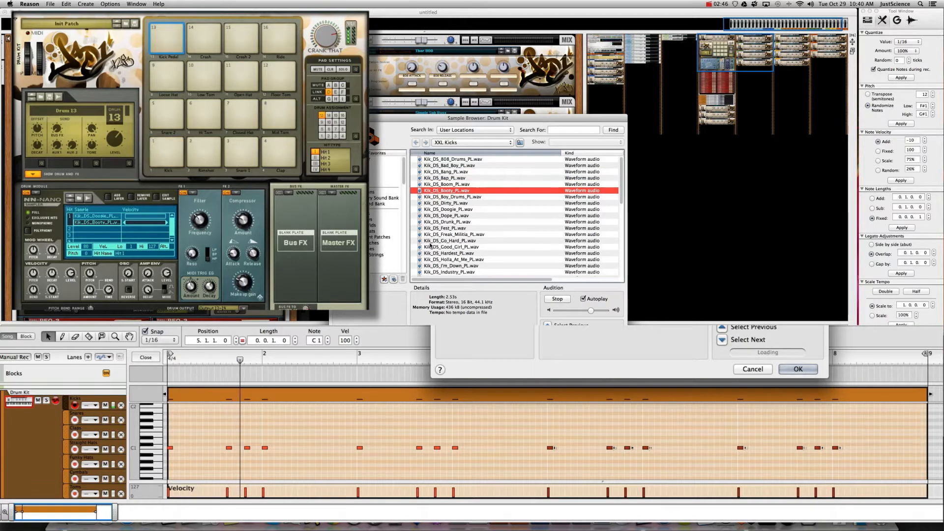
{"action": "key", "text": "Down"}
{"action": "left_click", "coordinate": [450, 272]}
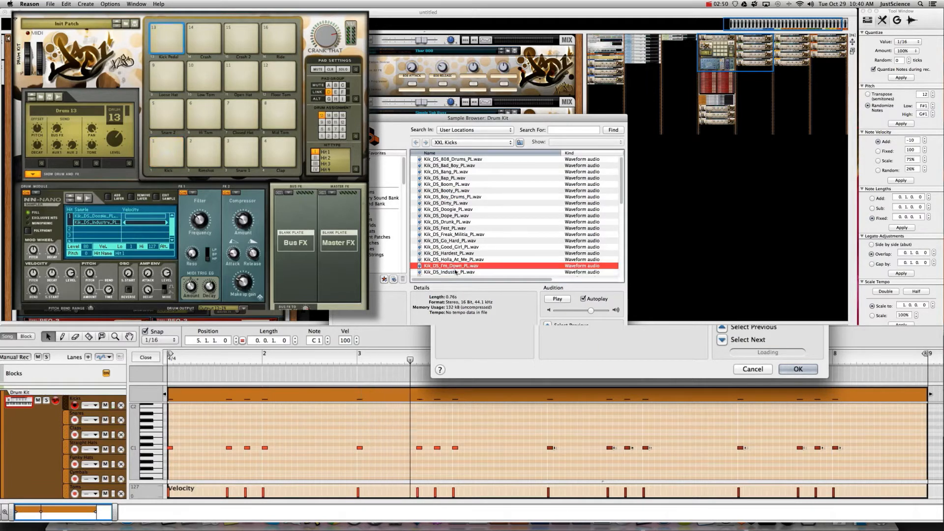
{"action": "key", "text": "Up"}
{"action": "key", "text": "Up"}
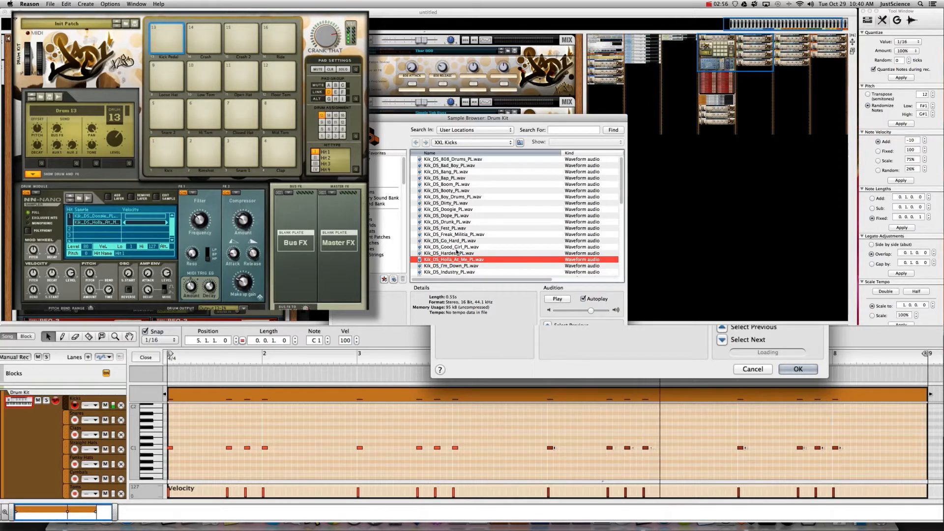
{"action": "scroll", "coordinate": [458, 246], "scroll_direction": "down", "scroll_amount": 4}
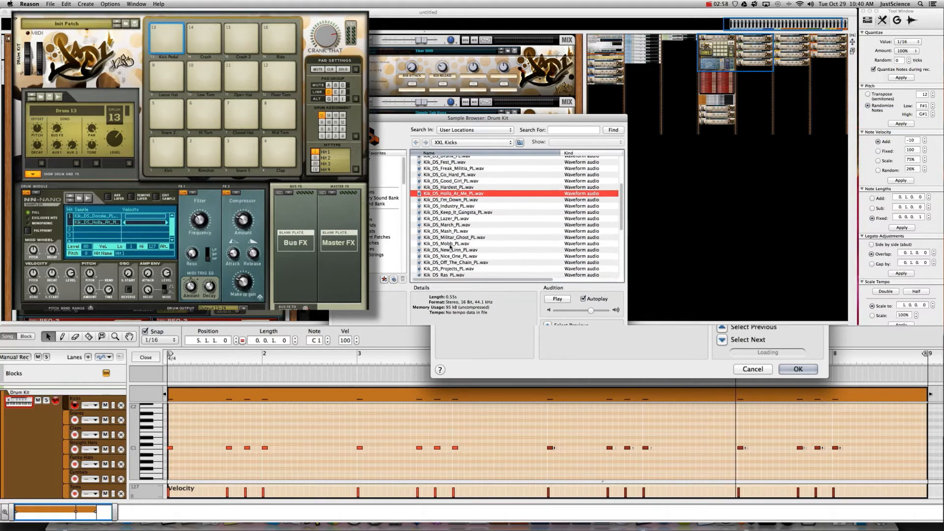
{"action": "left_click", "coordinate": [448, 210]}
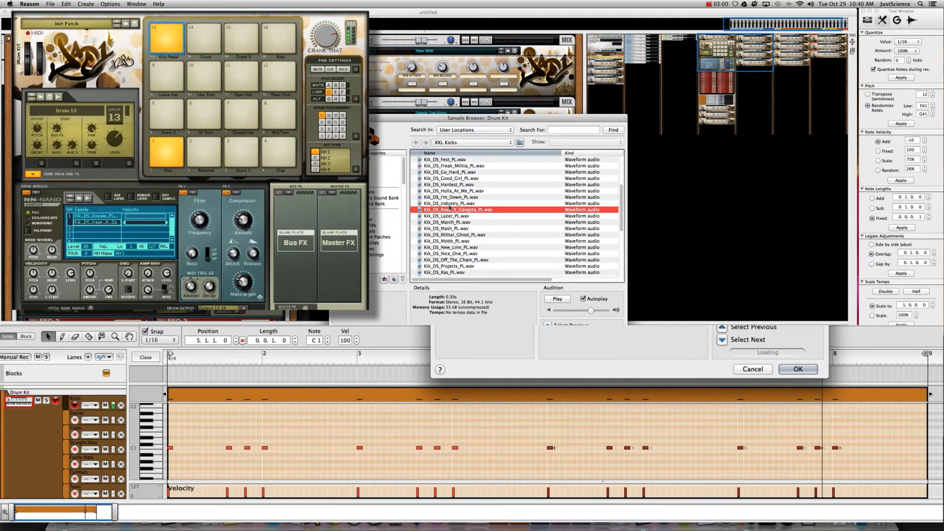
{"action": "double_click", "coordinate": [449, 210]}
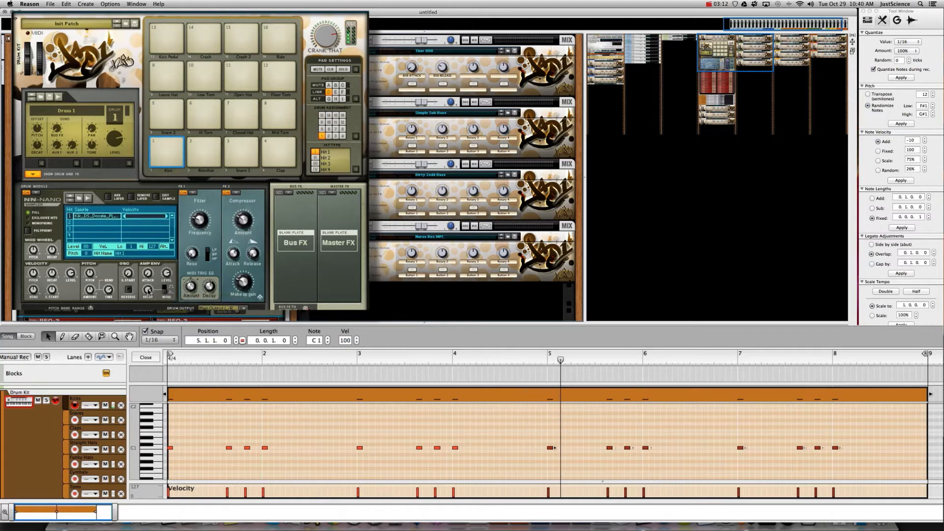
{"action": "mouse_move", "coordinate": [148, 299]}
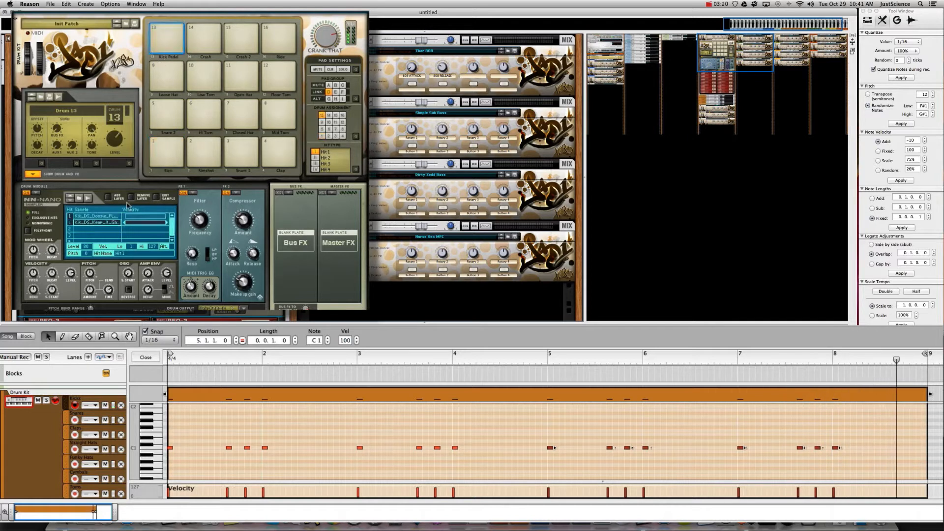
- Browse for drum 13's third layer, going up to XXL Drum Samples and into XXL Toms
{"action": "double_click", "coordinate": [109, 218]}
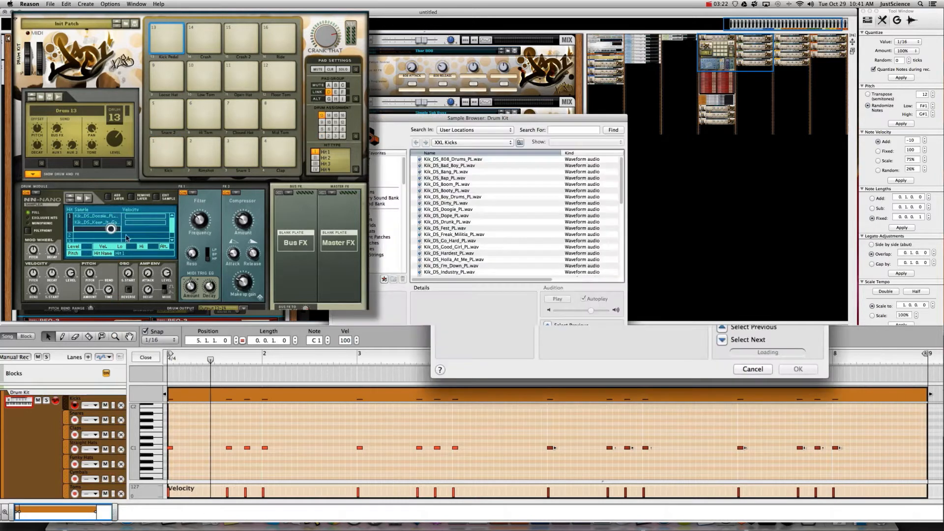
{"action": "left_click", "coordinate": [445, 142]}
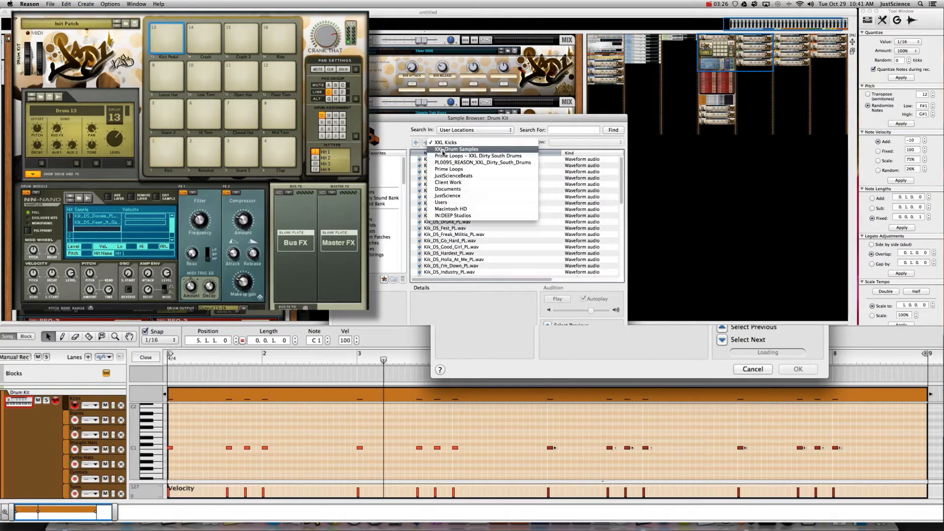
{"action": "left_click", "coordinate": [443, 150]}
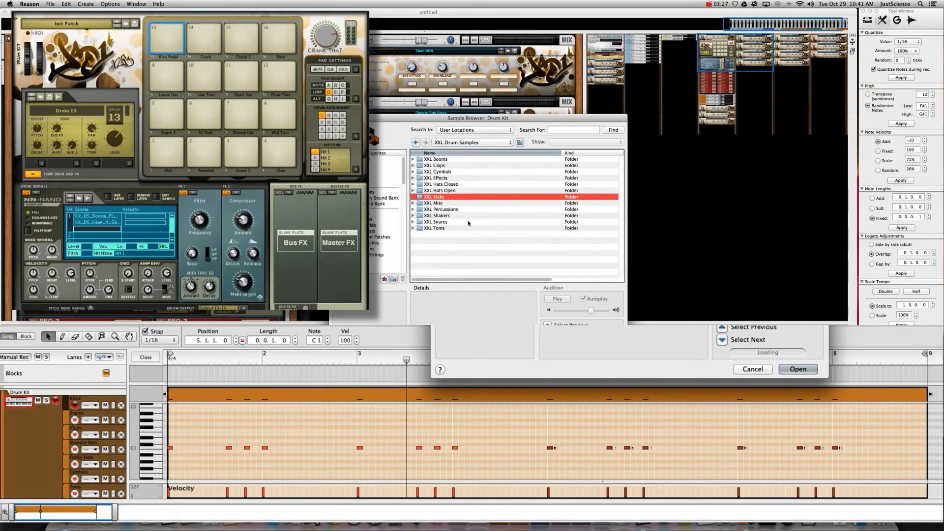
{"action": "double_click", "coordinate": [439, 229]}
- Audition toms, load Tom_DS_Mobb_PL.wav as the third layer, then select the Rimshot pad
{"action": "key", "text": "Down"}
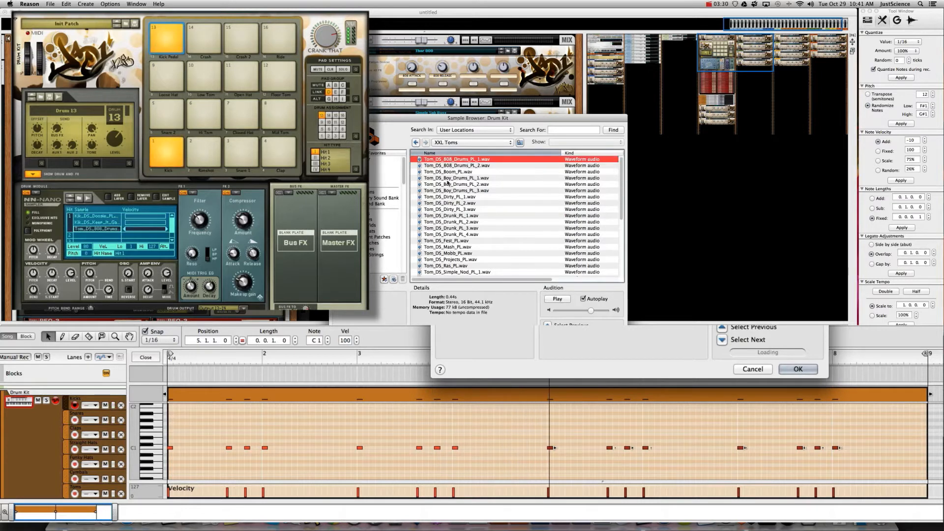
{"action": "left_click", "coordinate": [447, 178]}
{"action": "left_click", "coordinate": [449, 197]}
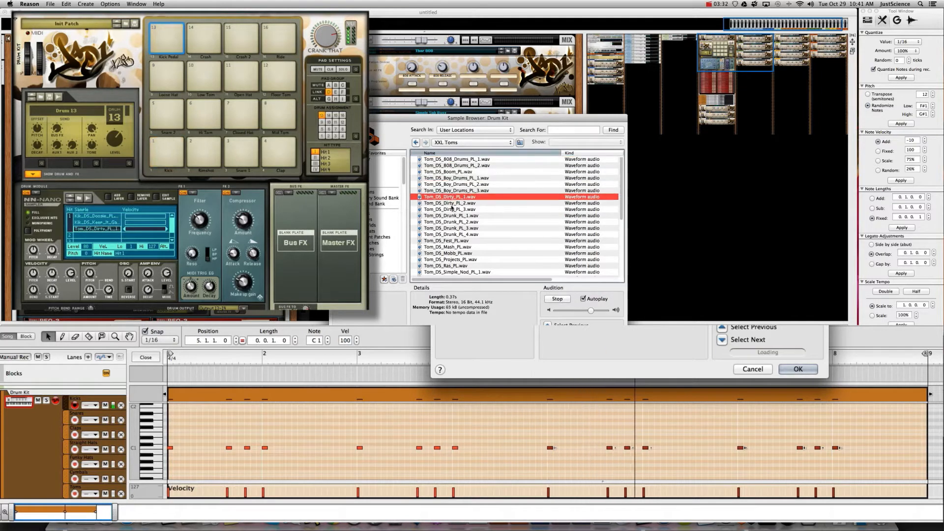
{"action": "key", "text": "Down"}
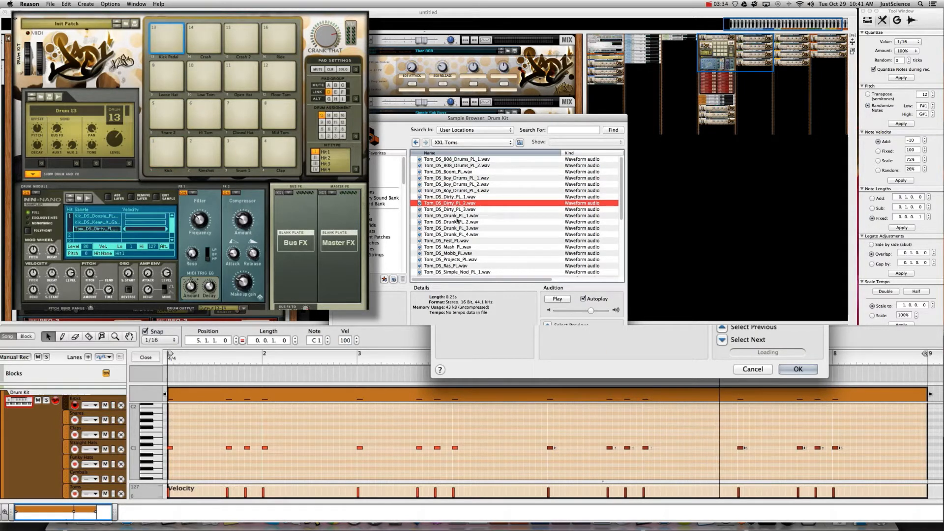
{"action": "left_click", "coordinate": [456, 216]}
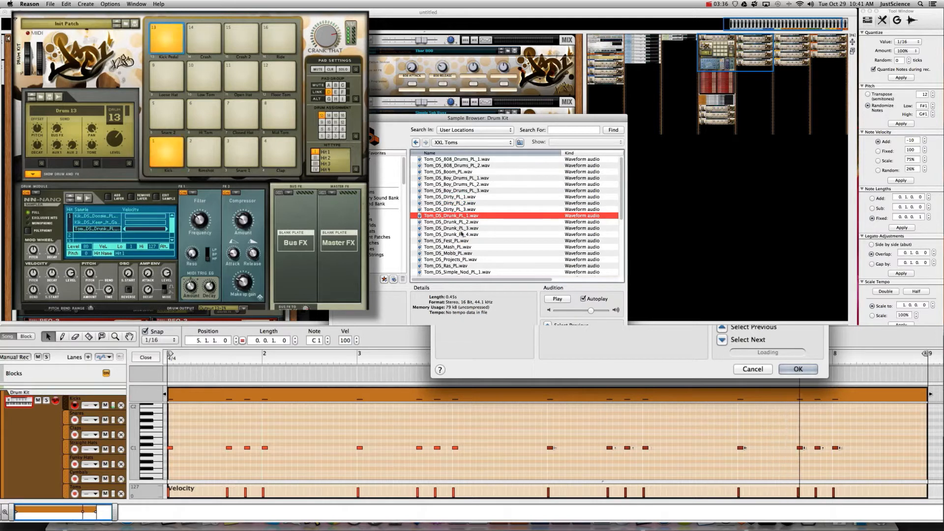
{"action": "key", "text": "Up"}
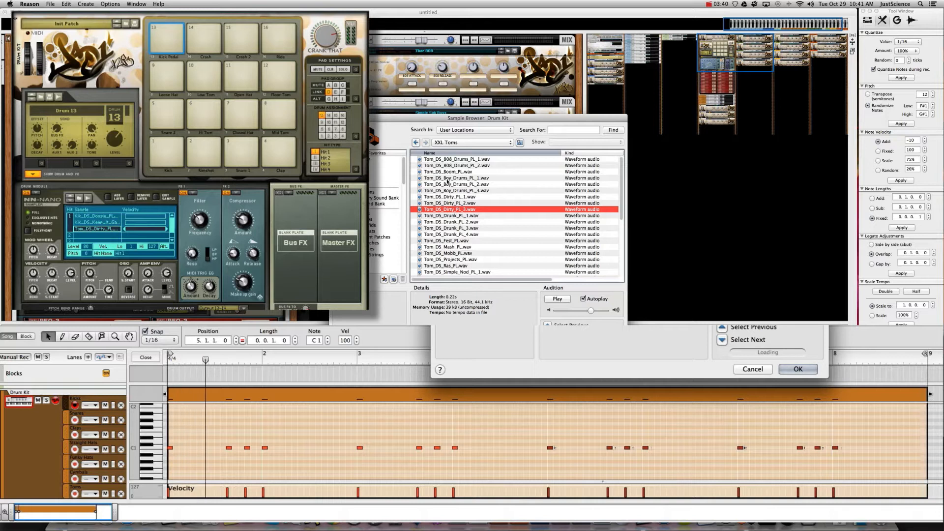
{"action": "left_click", "coordinate": [456, 241]}
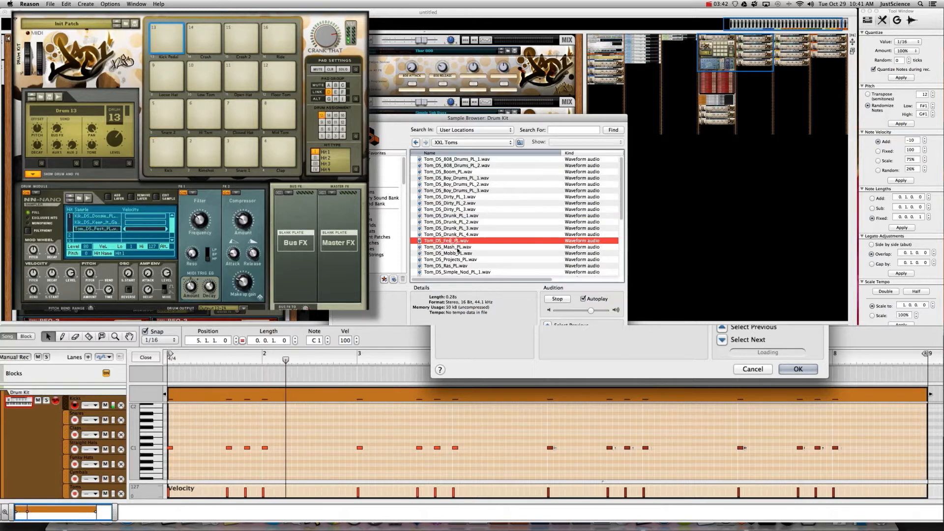
{"action": "left_click", "coordinate": [457, 247]}
{"action": "left_click", "coordinate": [459, 253]}
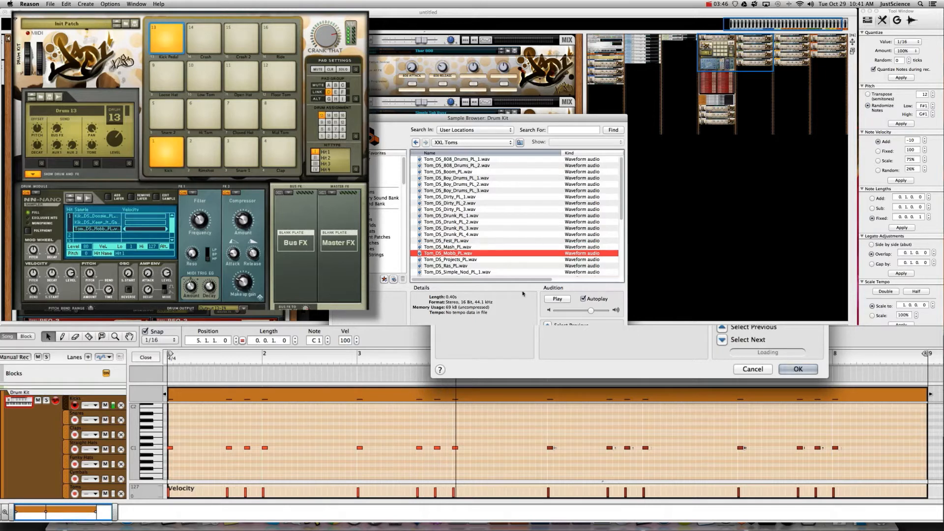
{"action": "left_click", "coordinate": [797, 369]}
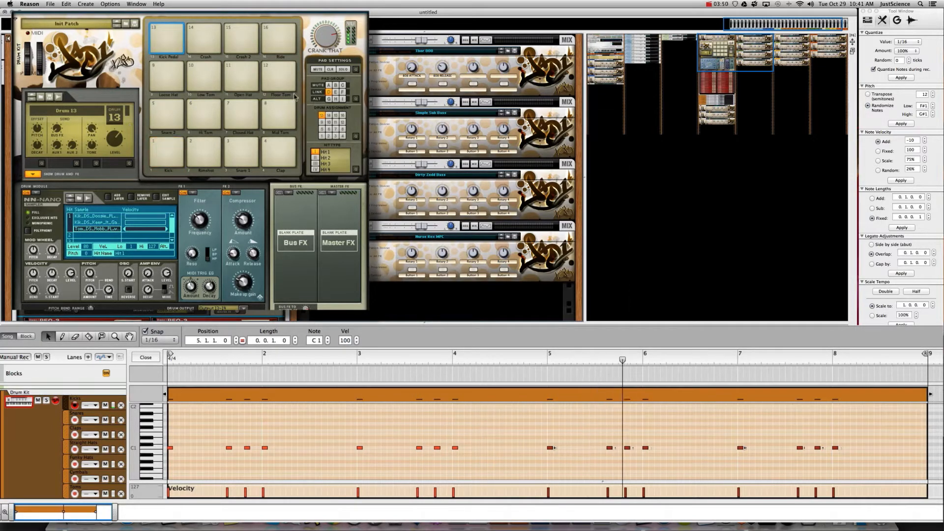
{"action": "left_click", "coordinate": [203, 152]}
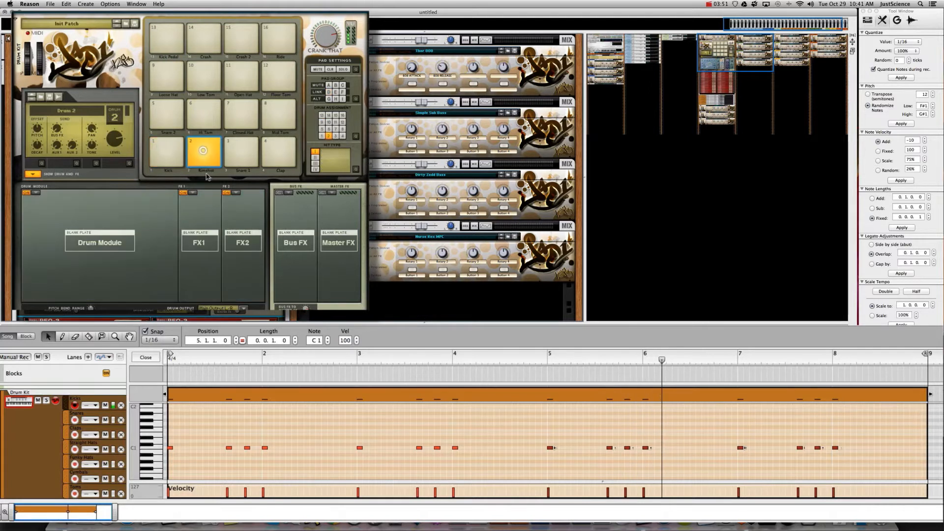
- Give Drum 2 an NN-Nano module and browse to XXL Drum Samples > XXL Percussions
{"action": "left_click", "coordinate": [36, 193]}
{"action": "left_click", "coordinate": [59, 203]}
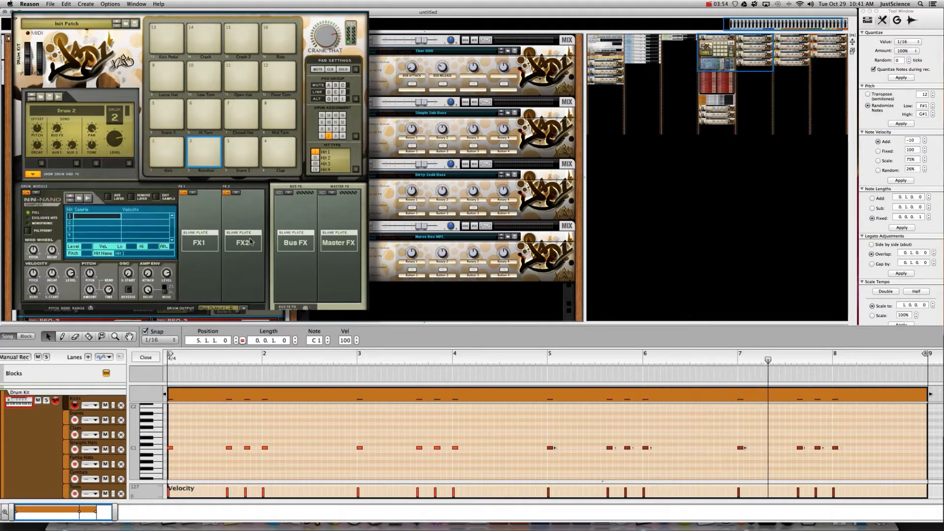
{"action": "double_click", "coordinate": [91, 217]}
{"action": "left_click", "coordinate": [445, 142]}
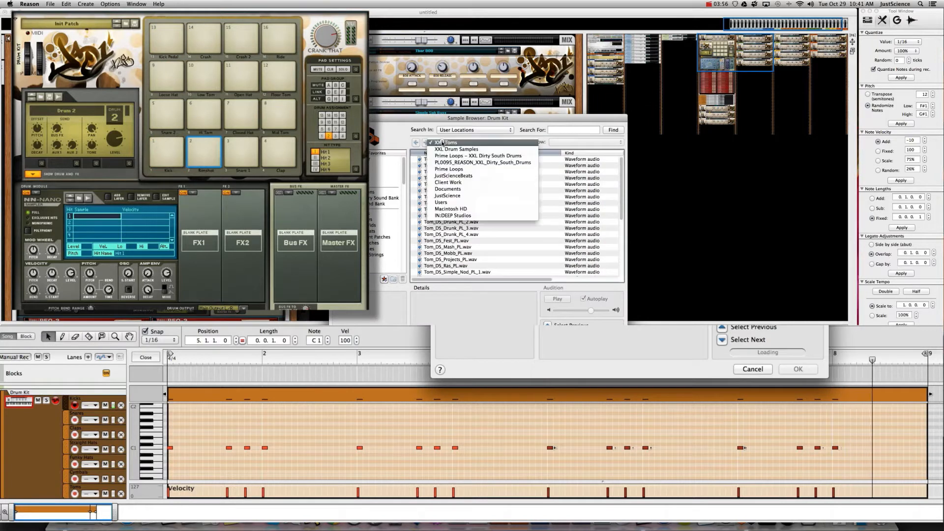
{"action": "left_click", "coordinate": [443, 149]}
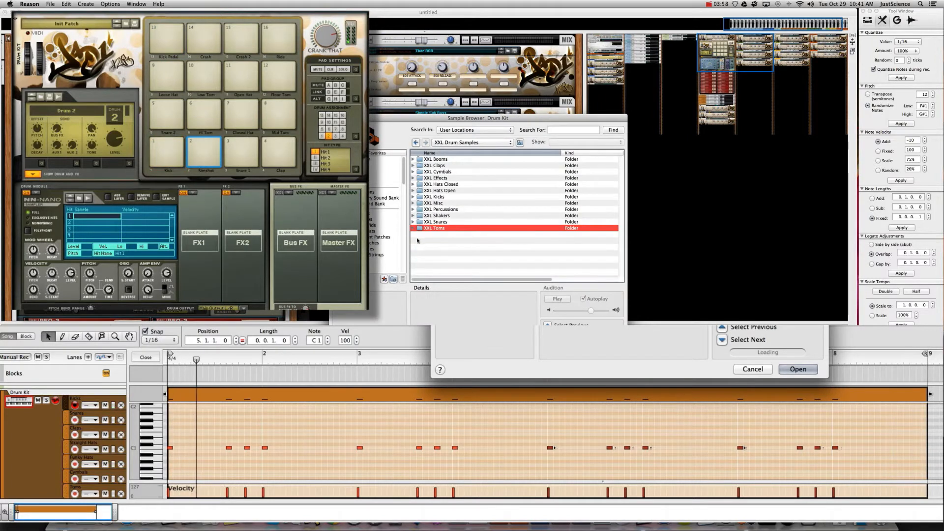
{"action": "double_click", "coordinate": [441, 209]}
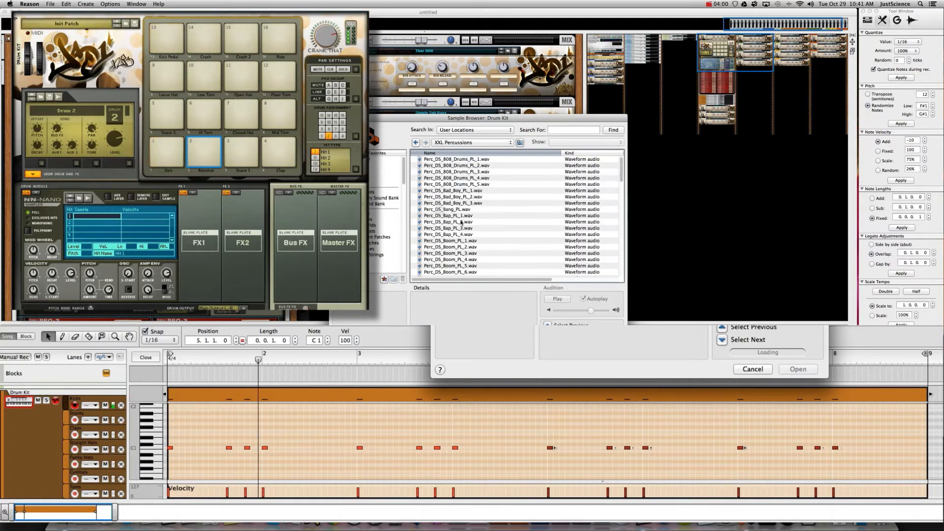
- Audition percussion samples and load Perc_DS_Bad_Boy_PL_1.wav onto Drum 2
{"action": "left_click", "coordinate": [454, 160]}
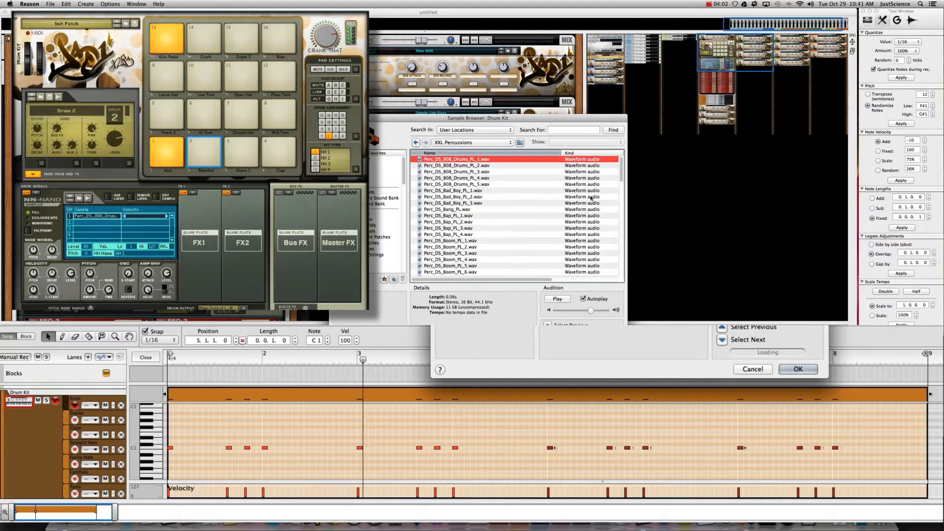
{"action": "left_click", "coordinate": [465, 165]}
{"action": "left_click", "coordinate": [465, 172]}
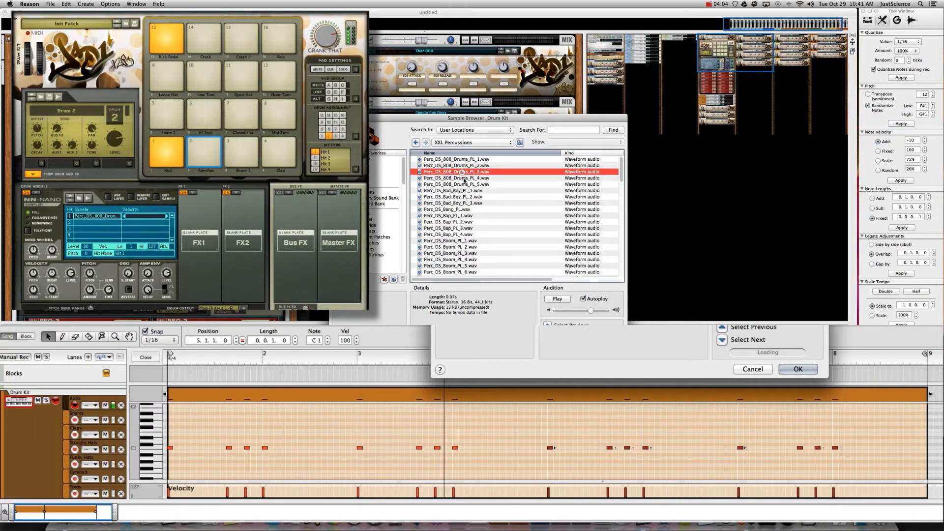
{"action": "left_click", "coordinate": [464, 178]}
{"action": "left_click", "coordinate": [461, 184]}
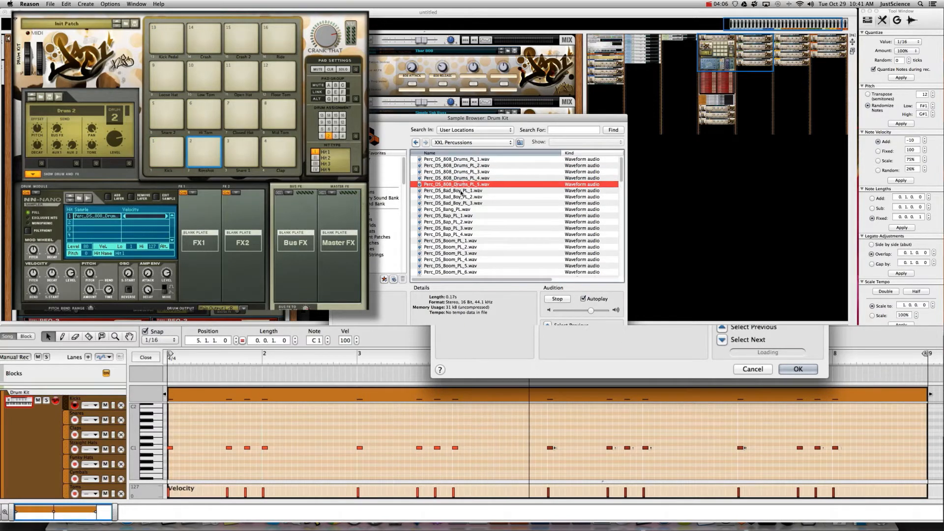
{"action": "left_click", "coordinate": [460, 191]}
{"action": "left_click", "coordinate": [459, 197]}
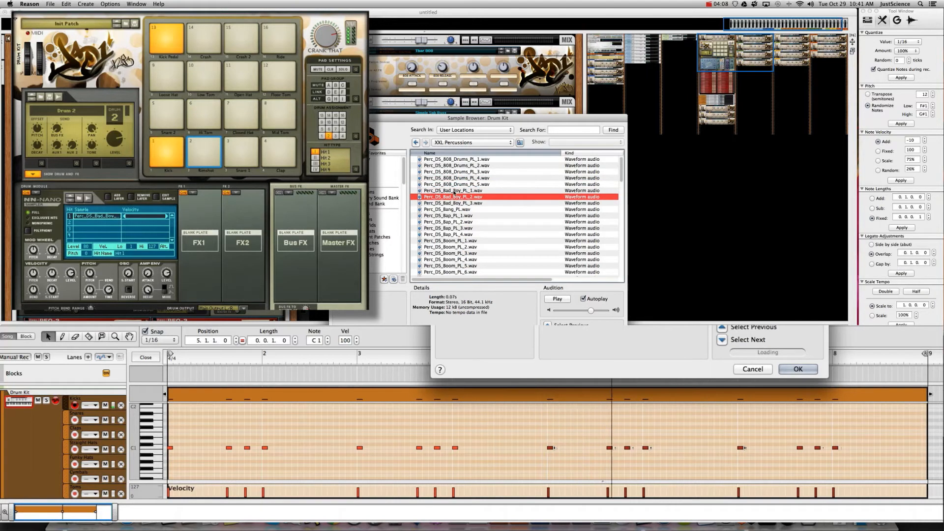
{"action": "key", "text": "Up"}
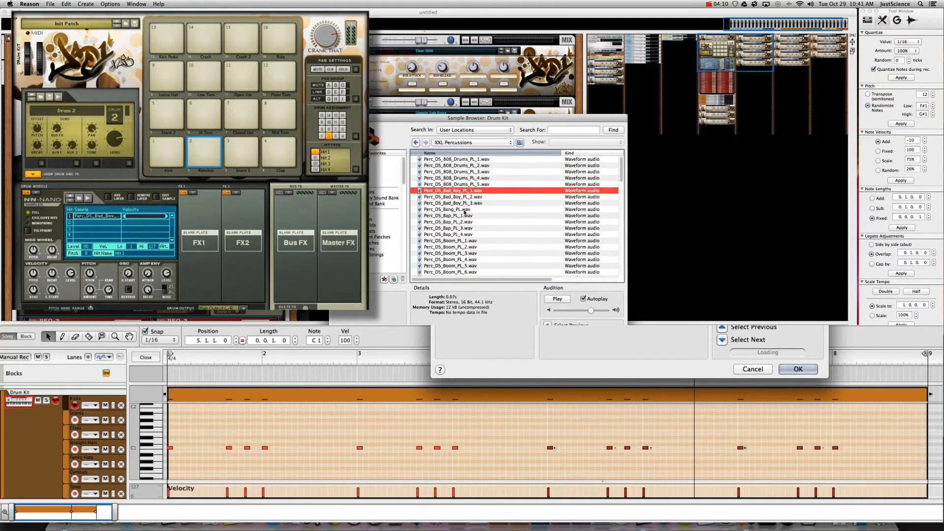
{"action": "key", "text": "Return"}
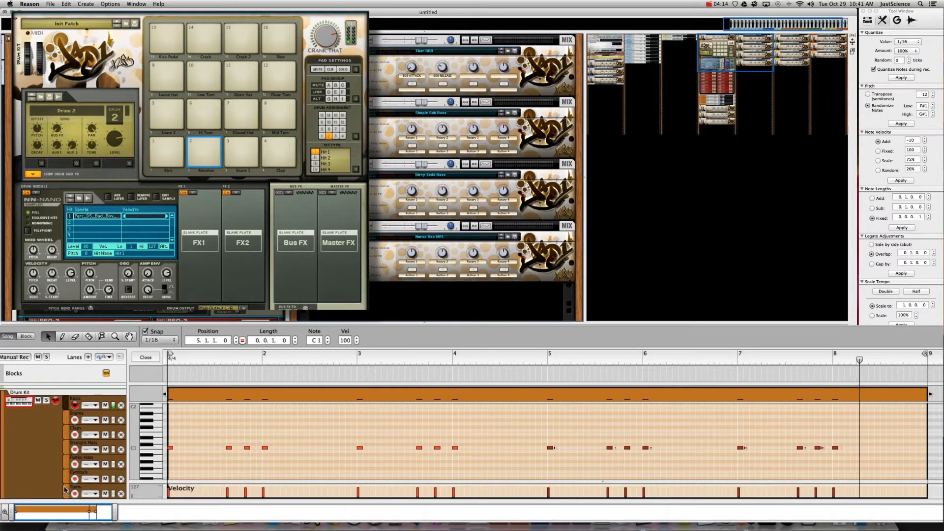
{"action": "scroll", "coordinate": [61, 483], "scroll_direction": "down", "scroll_amount": 1}
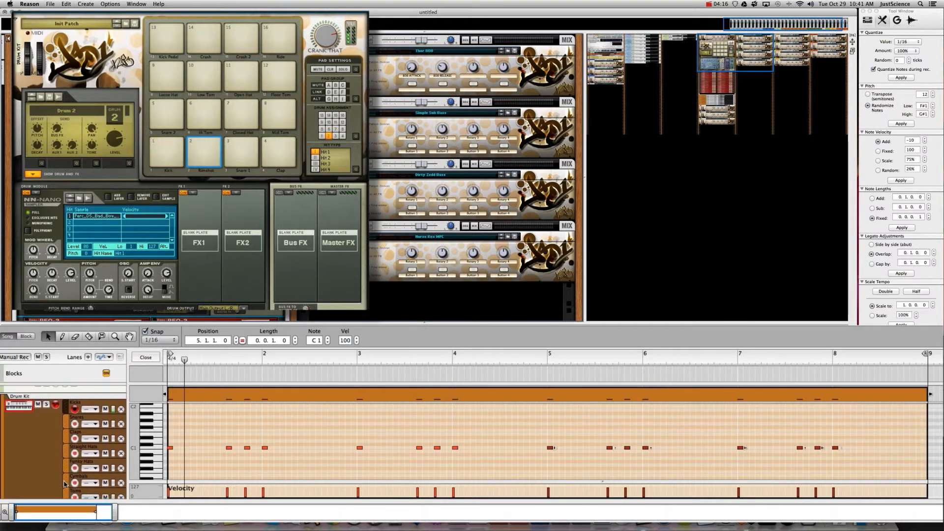
- Select the Snares lane's clip and set note snap to 1/16, briefly trying 1/8
{"action": "left_click", "coordinate": [69, 413]}
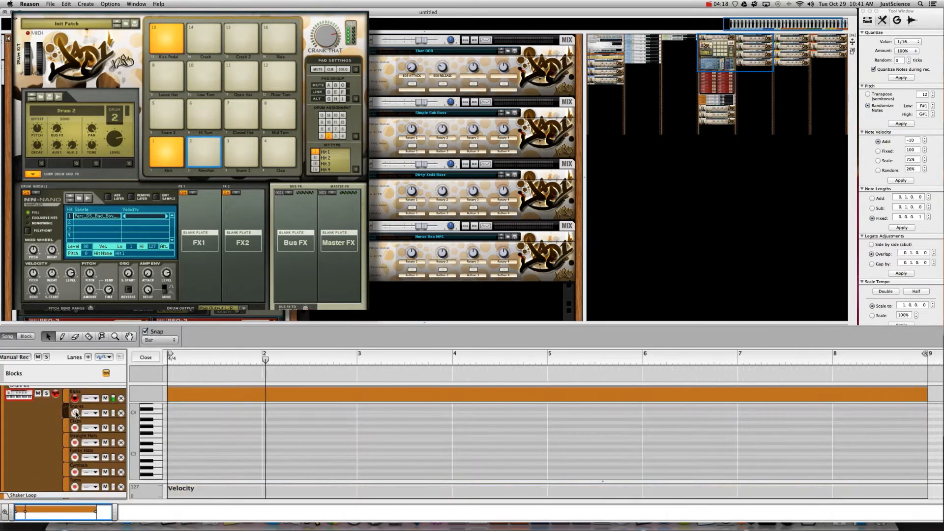
{"action": "left_click", "coordinate": [227, 395]}
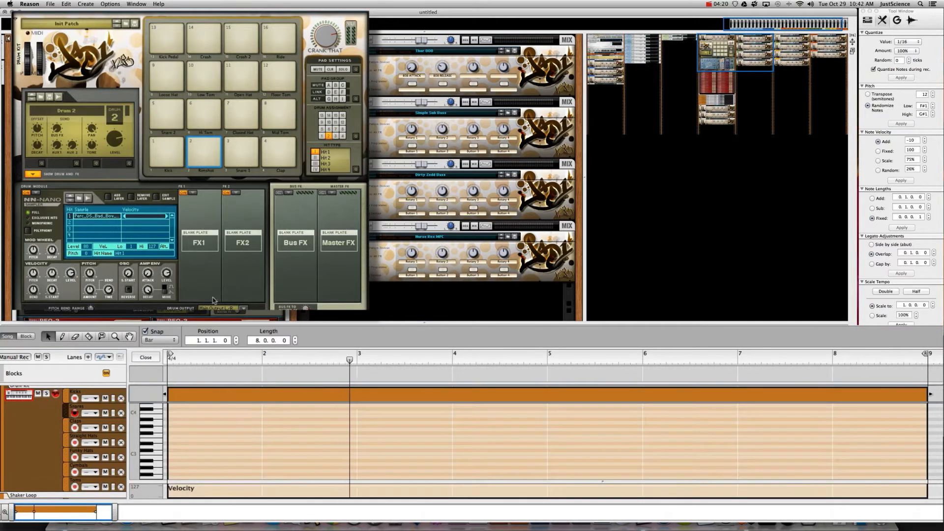
{"action": "left_click", "coordinate": [160, 340]}
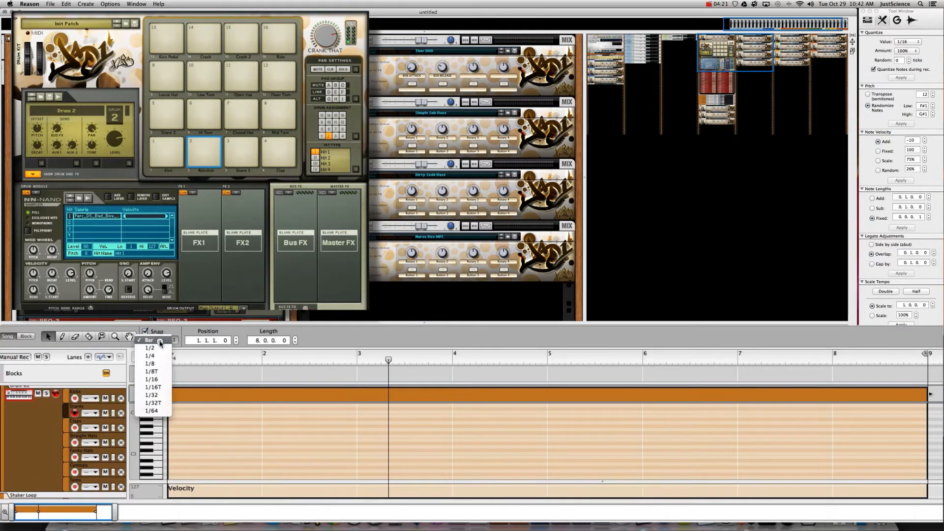
{"action": "left_click", "coordinate": [152, 379]}
{"action": "left_click", "coordinate": [174, 443]}
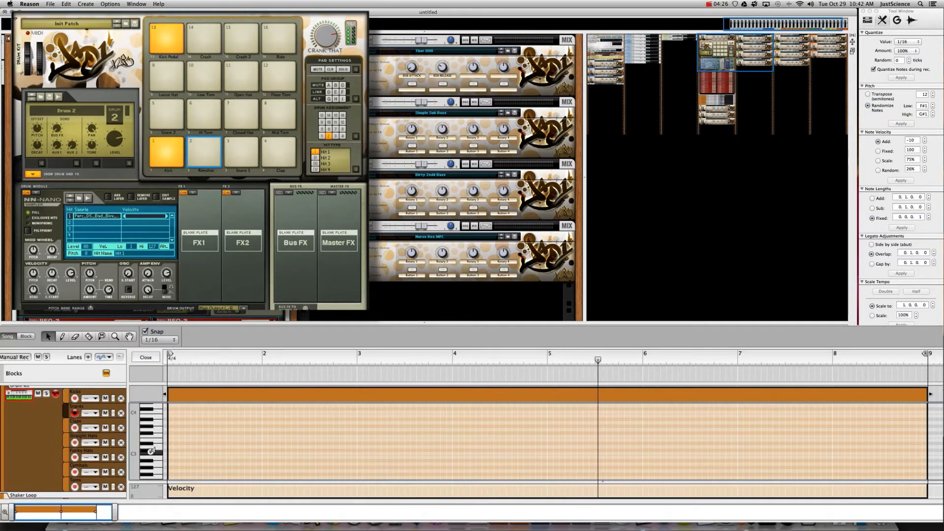
{"action": "key", "text": "space"}
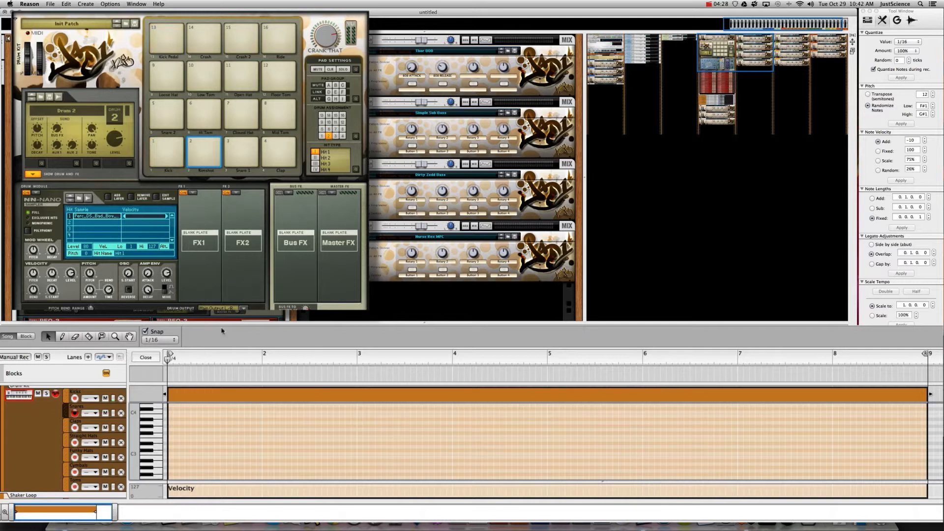
{"action": "left_click", "coordinate": [158, 339]}
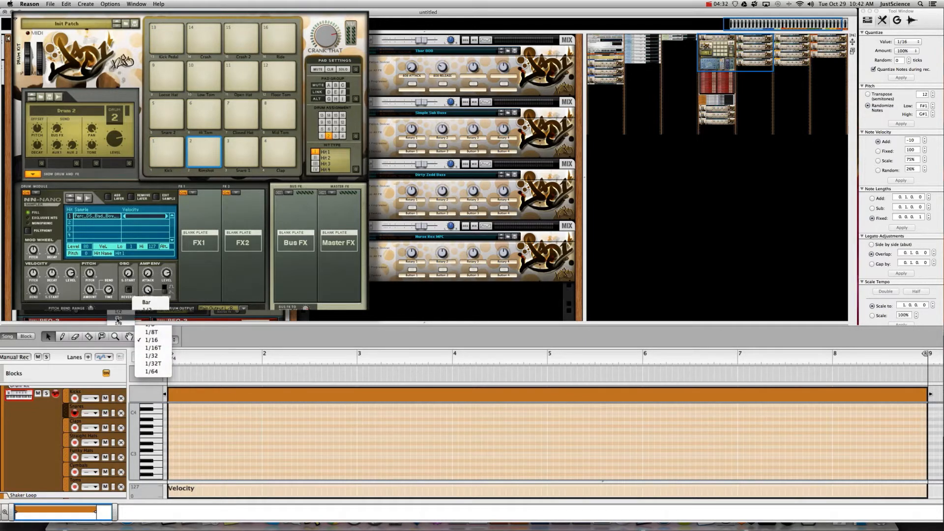
{"action": "left_click", "coordinate": [153, 332]}
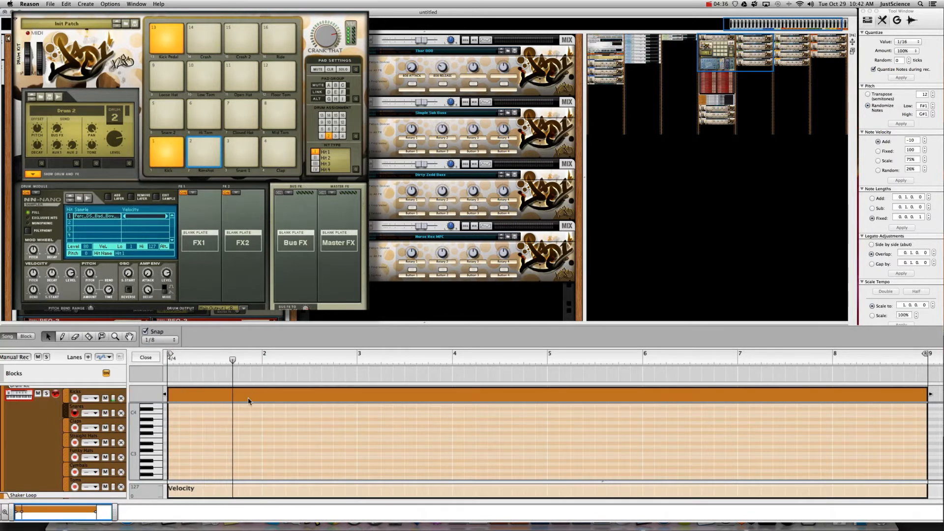
{"action": "left_click", "coordinate": [150, 343]}
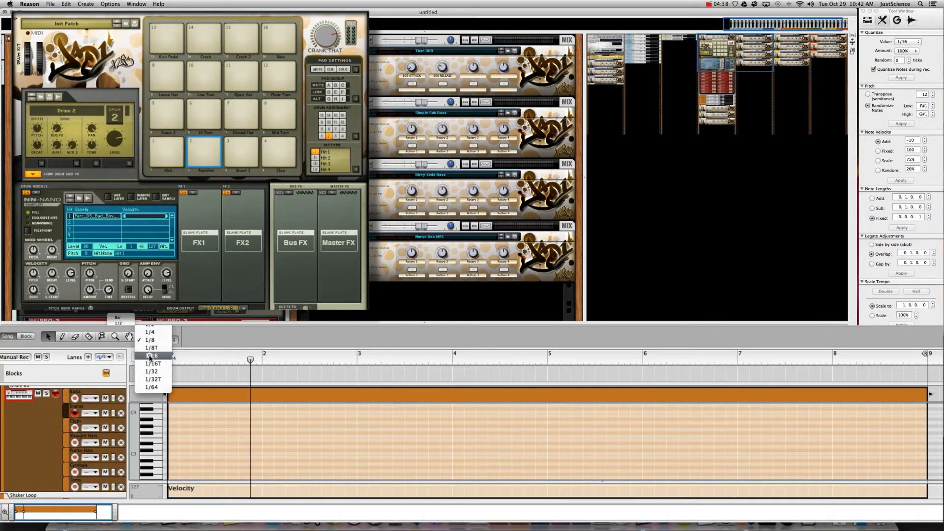
{"action": "left_click", "coordinate": [151, 356]}
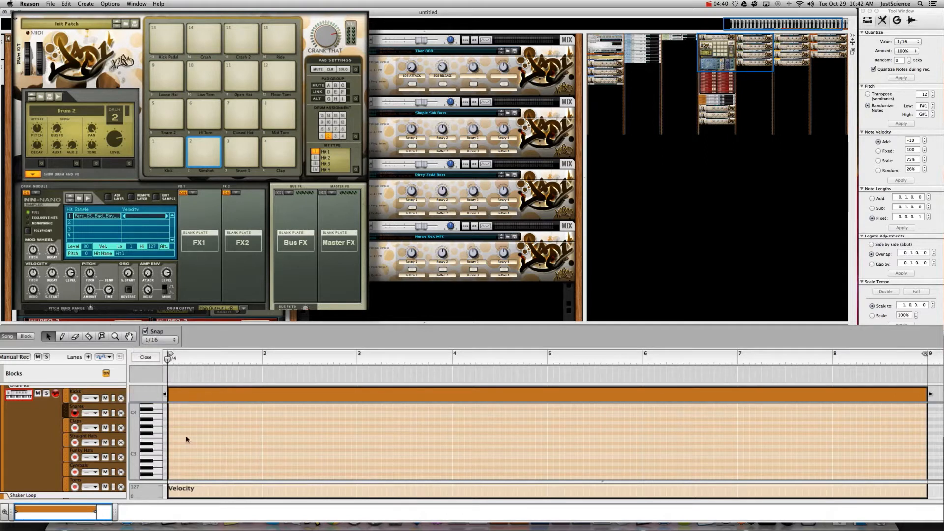
- Draw three C#1 snare notes in bar 1 and play back the pattern
{"action": "left_click", "coordinate": [218, 450]}
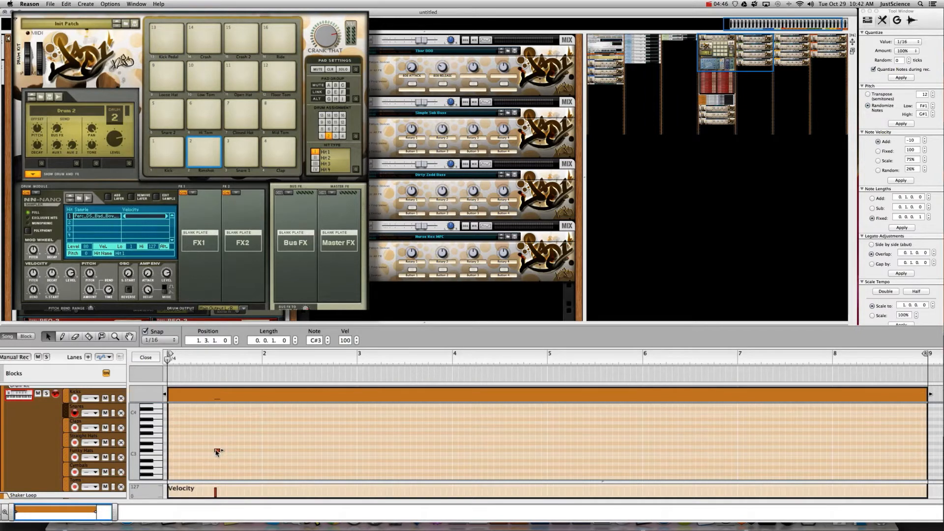
{"action": "left_click_drag", "start_coordinate": [219, 492], "coordinate": [220, 451]}
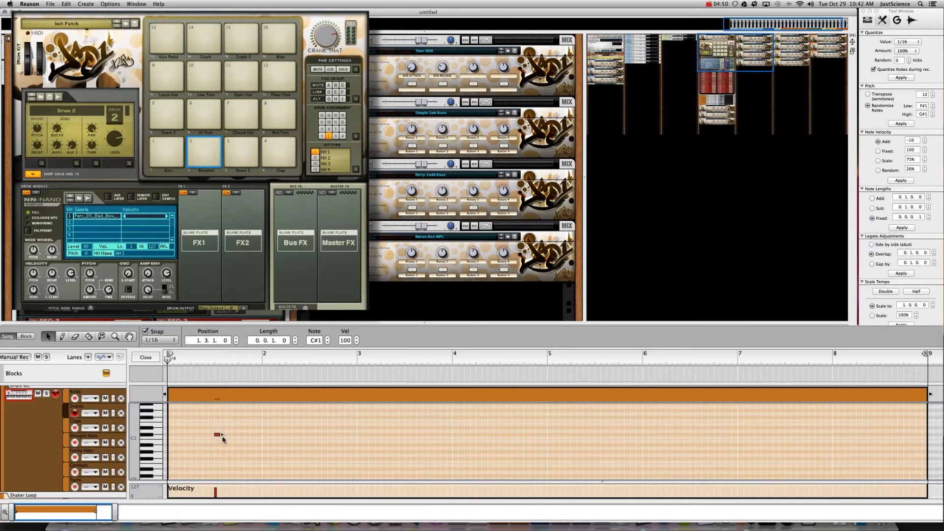
{"action": "key", "text": "space"}
{"action": "left_click_drag", "start_coordinate": [217, 434], "coordinate": [205, 434]}
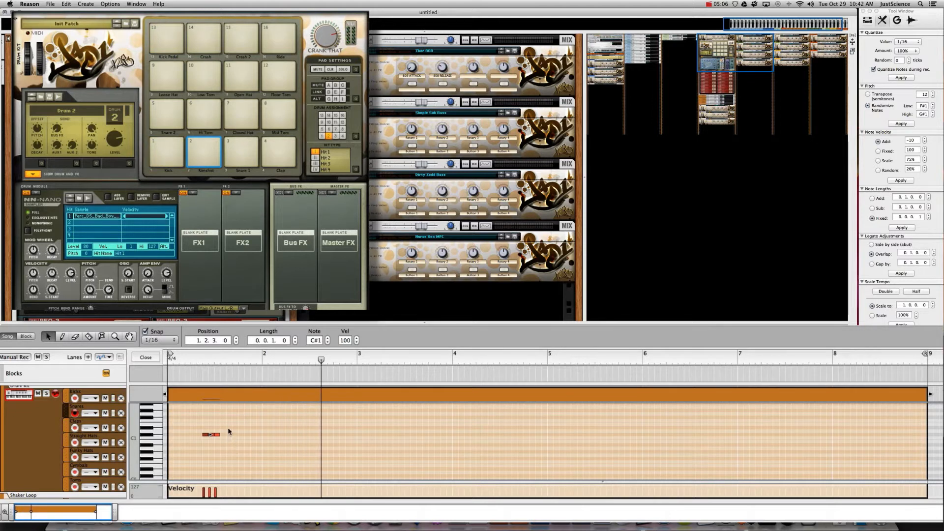
- With Snap set to Bar, copy the three-note figure to bar 2, then duplicate it through bar 8
{"action": "left_click_drag", "start_coordinate": [229, 426], "coordinate": [193, 444]}
{"action": "left_click", "coordinate": [159, 340]}
{"action": "left_click", "coordinate": [149, 303]}
{"action": "left_click_drag", "start_coordinate": [206, 435], "coordinate": [276, 435], "text": "alt"}
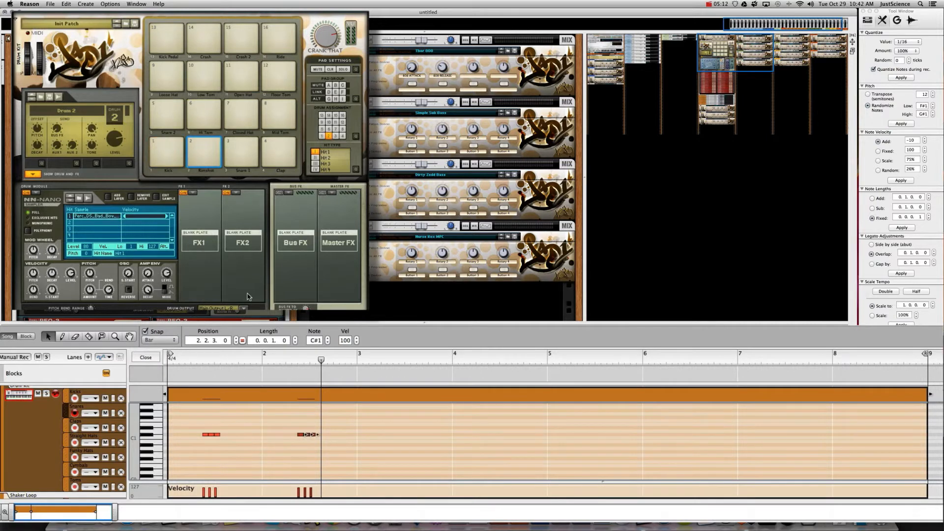
{"action": "left_click_drag", "start_coordinate": [328, 422], "coordinate": [178, 448]}
{"action": "key", "text": "super+d"}
{"action": "key", "text": "super+d"}
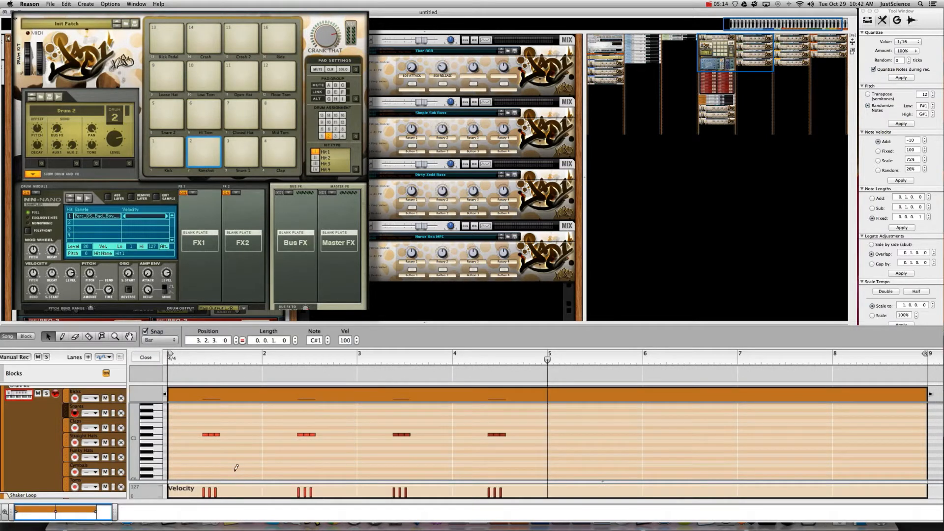
{"action": "key", "text": "super+d"}
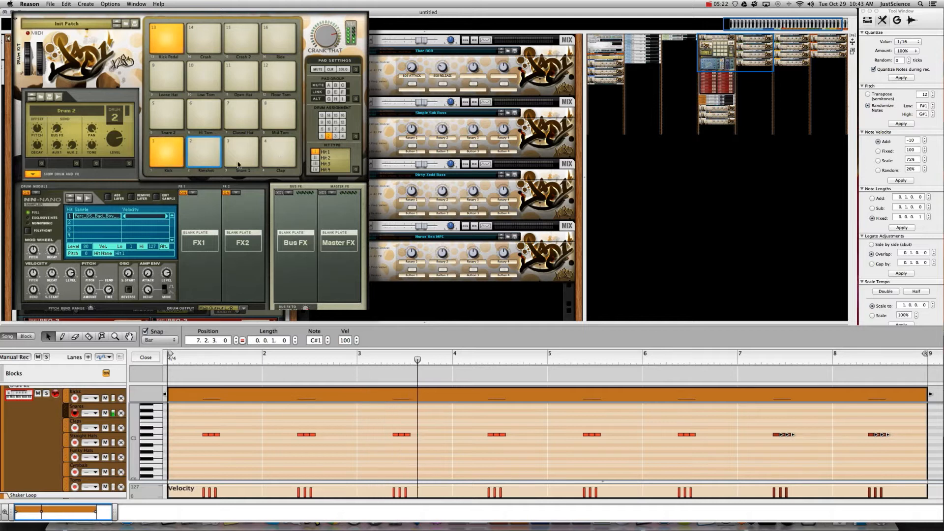
{"action": "left_click", "coordinate": [107, 198]}
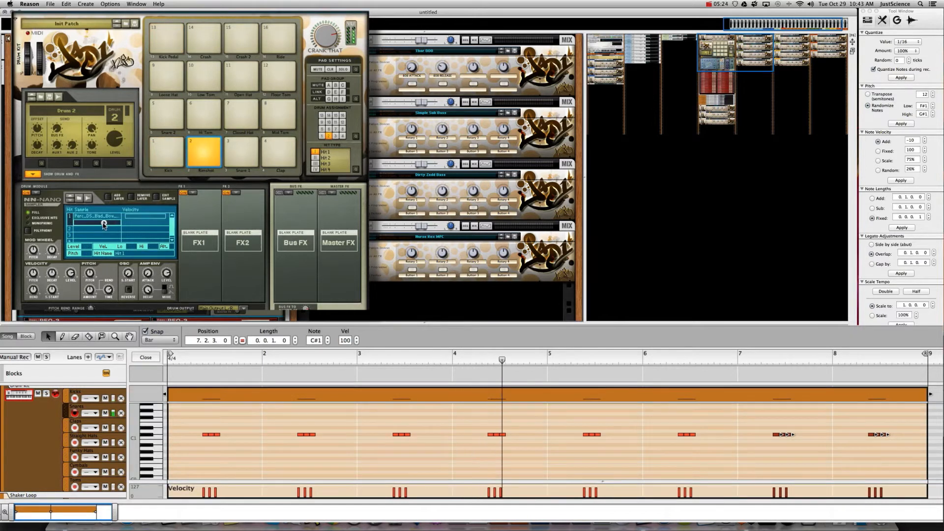
- Load Perc_DS_Vodoo_PL_1.wav into the Rimshot drum's empty second sample slot
{"action": "double_click", "coordinate": [106, 224]}
{"action": "scroll", "coordinate": [445, 276], "scroll_direction": "down", "scroll_amount": 5}
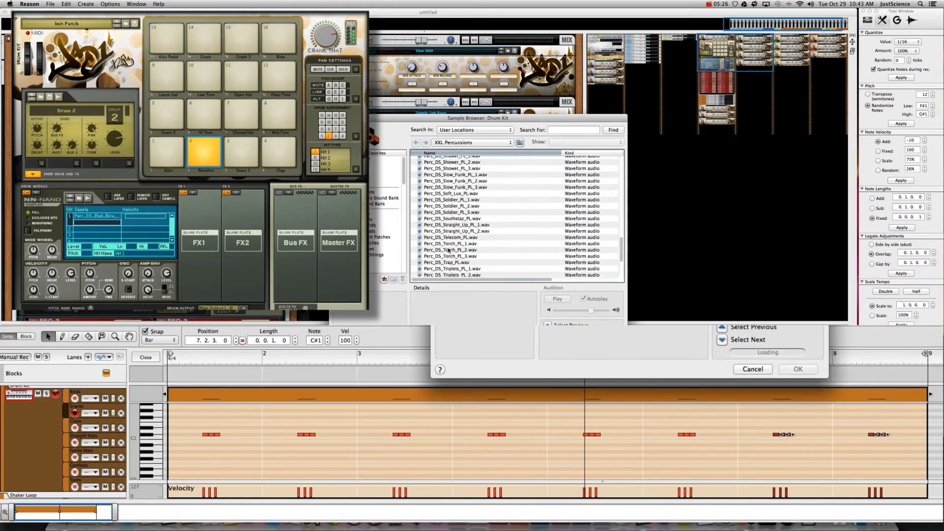
{"action": "left_click", "coordinate": [444, 275]}
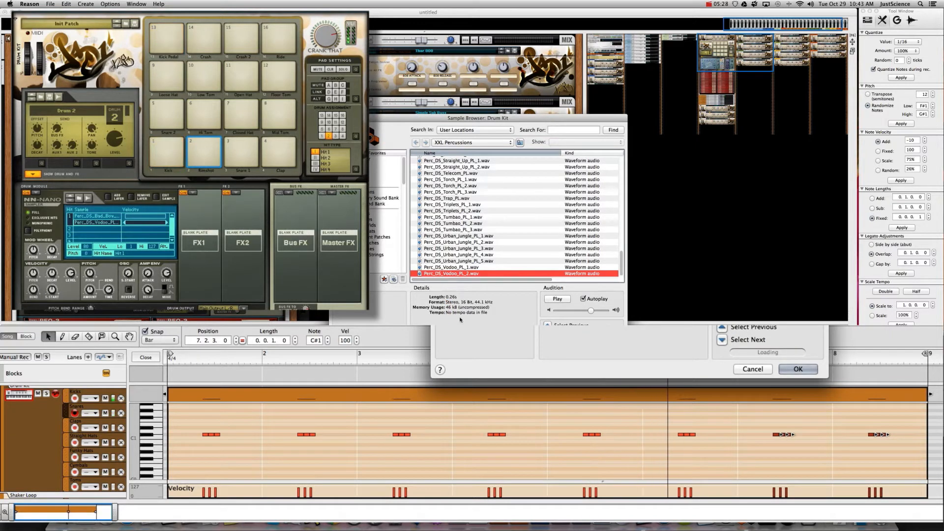
{"action": "key", "text": "Up"}
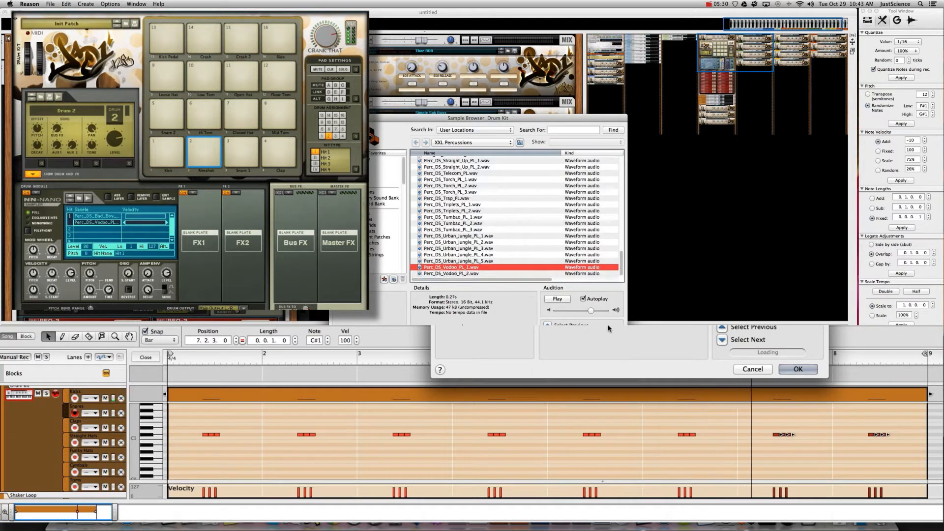
{"action": "key", "text": "Return"}
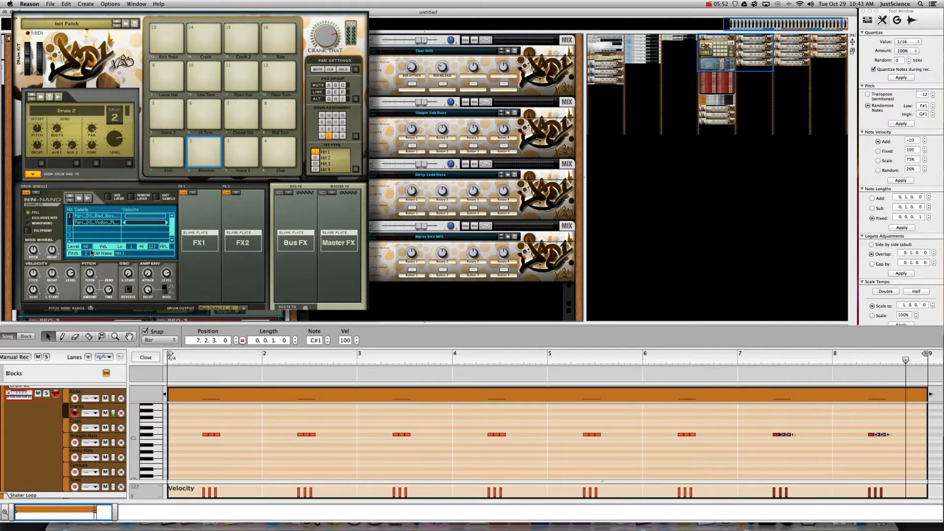
- Put a Filter in drum 2's FX1 slot and a Transient Shaper in FX2
{"action": "left_click", "coordinate": [193, 193]}
{"action": "left_click", "coordinate": [200, 241]}
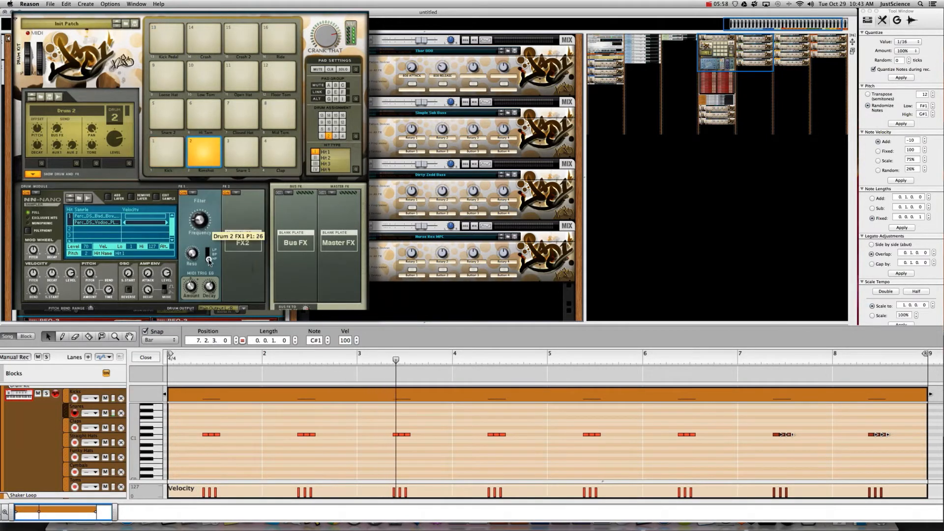
{"action": "left_click", "coordinate": [235, 193]}
{"action": "left_click", "coordinate": [266, 302]}
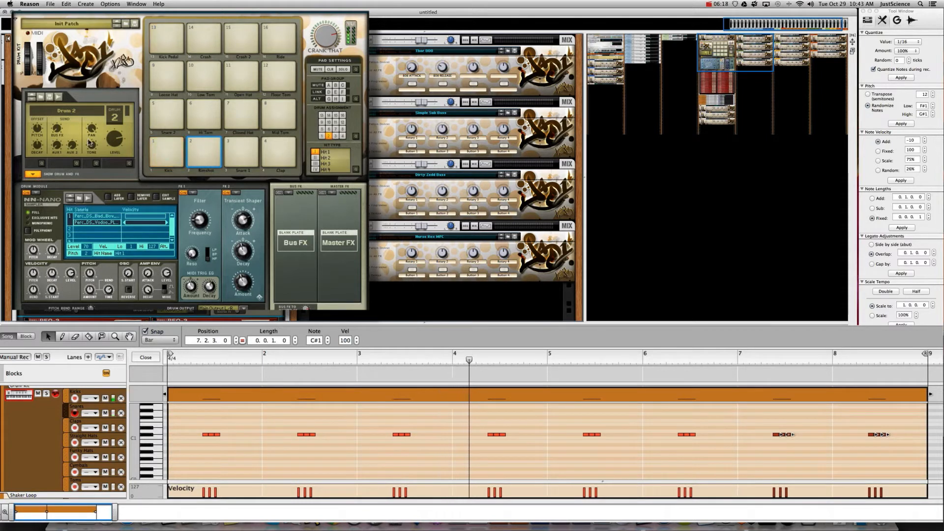
- Load an NN-Nano Sampler as the drum module on the Clap drum, pad 4
{"action": "left_click", "coordinate": [279, 152]}
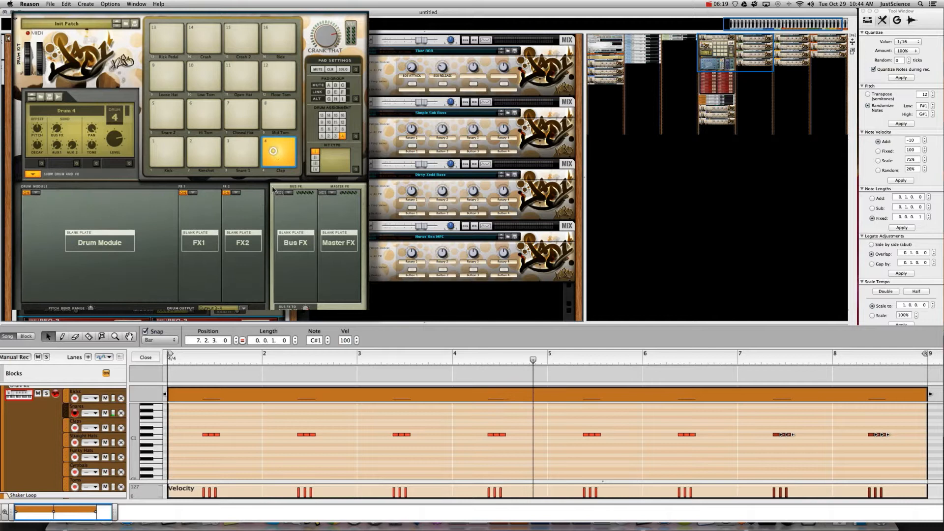
{"action": "left_click", "coordinate": [34, 192]}
{"action": "left_click", "coordinate": [55, 209]}
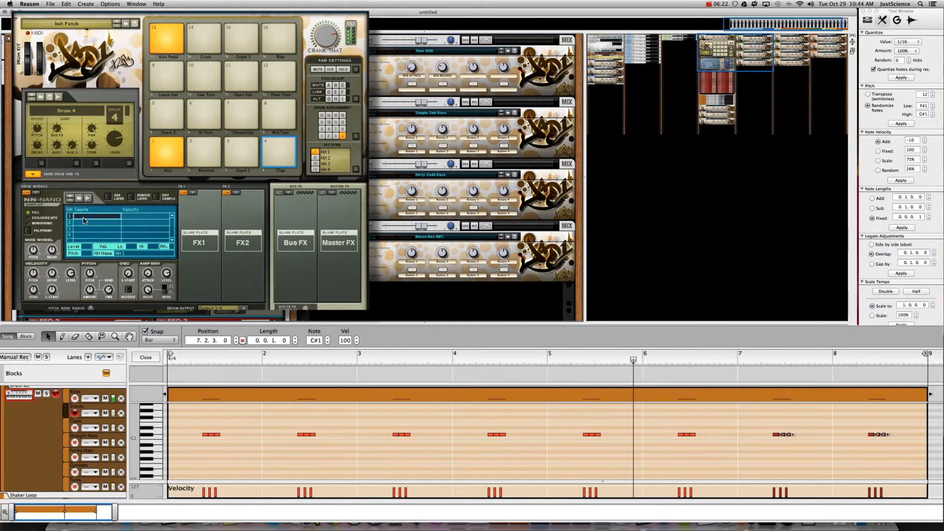
- Assign Clap_DS_Bang_PL.wav from XXL Drum Samples > XXL Claps to Hit 1
{"action": "double_click", "coordinate": [91, 216]}
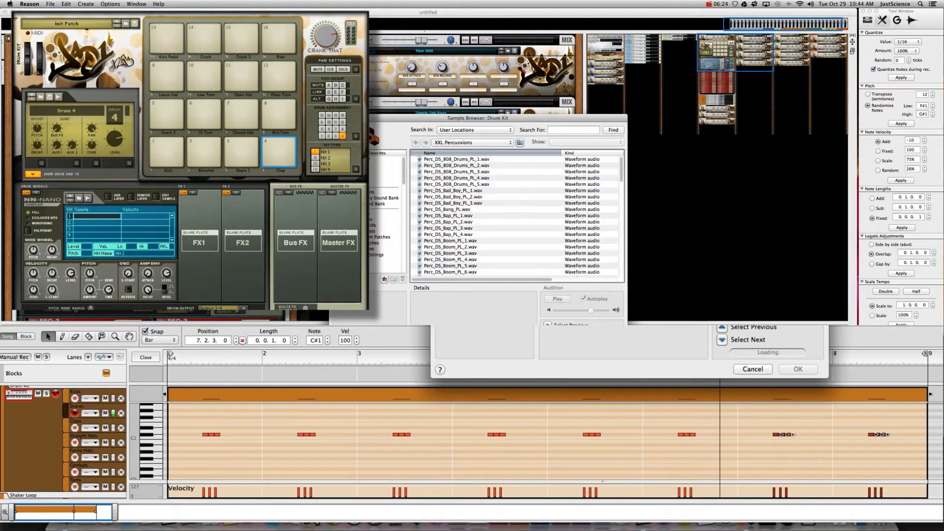
{"action": "left_click", "coordinate": [449, 143]}
{"action": "left_click", "coordinate": [450, 151]}
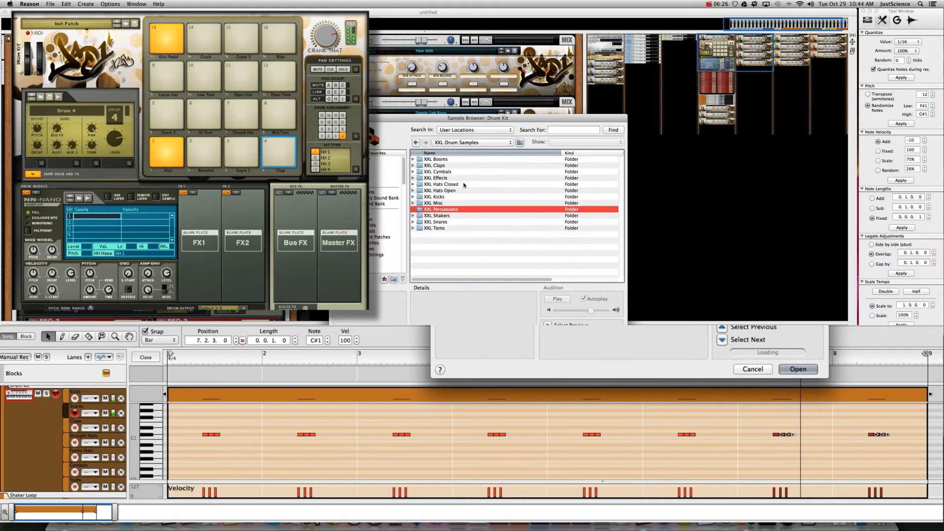
{"action": "double_click", "coordinate": [439, 166]}
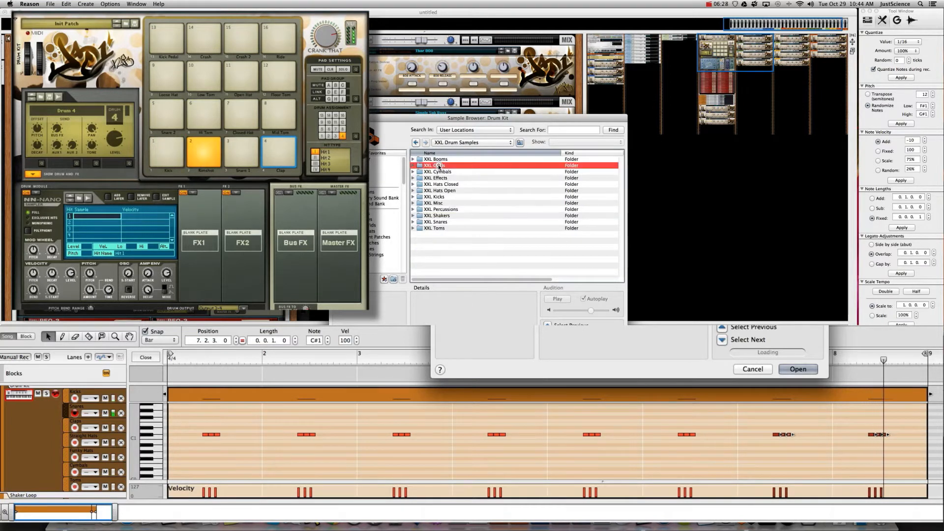
{"action": "left_click", "coordinate": [442, 159]}
{"action": "key", "text": "Down"}
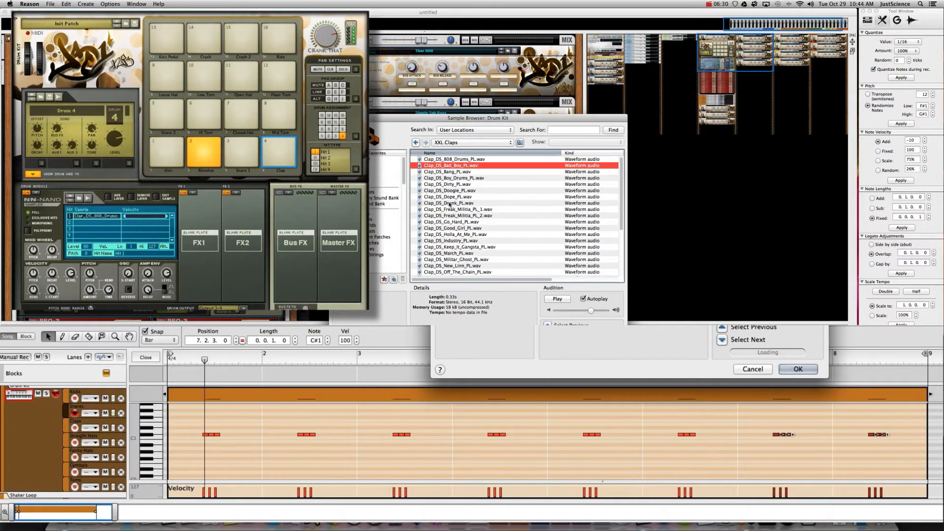
{"action": "key", "text": "Down"}
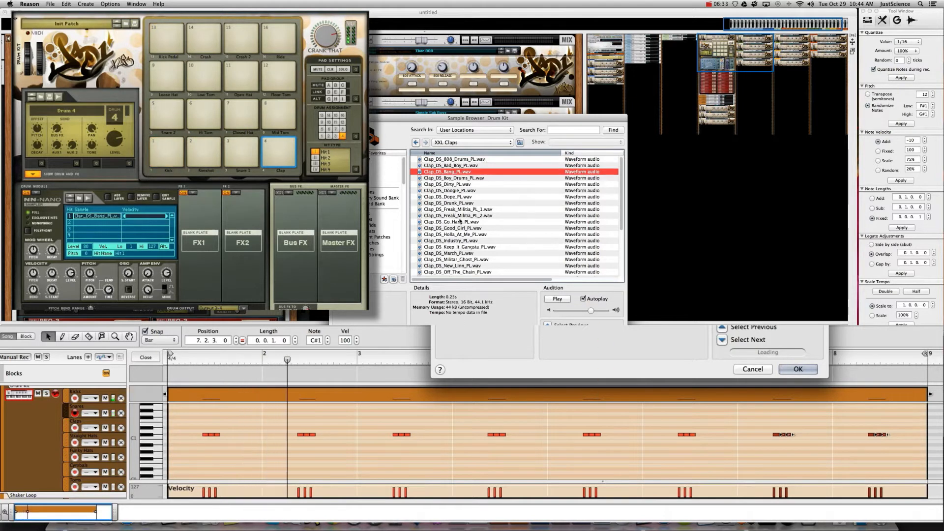
{"action": "key", "text": "Return"}
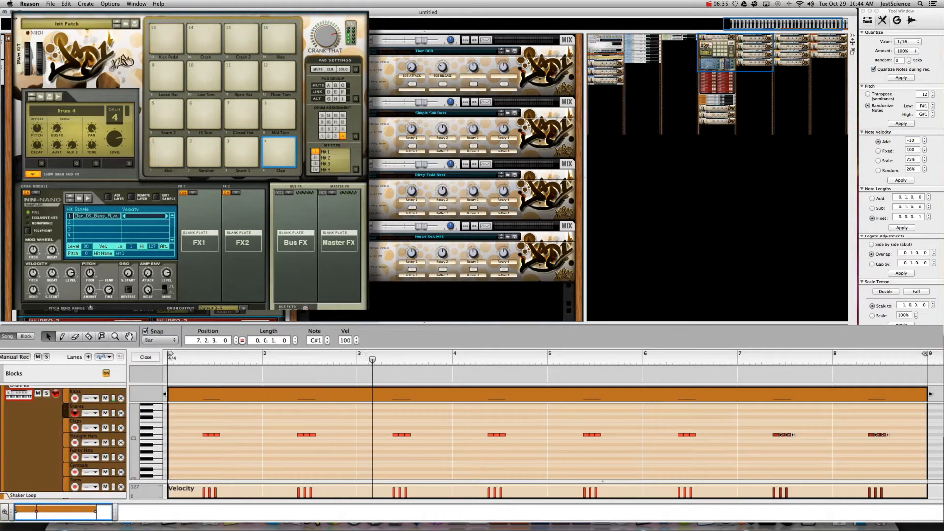
- In the Claps lane at 1/4 snap, draw a clap note, shorten it to one beat, and move it to D#1
{"action": "left_click", "coordinate": [68, 426]}
{"action": "left_click", "coordinate": [158, 340]}
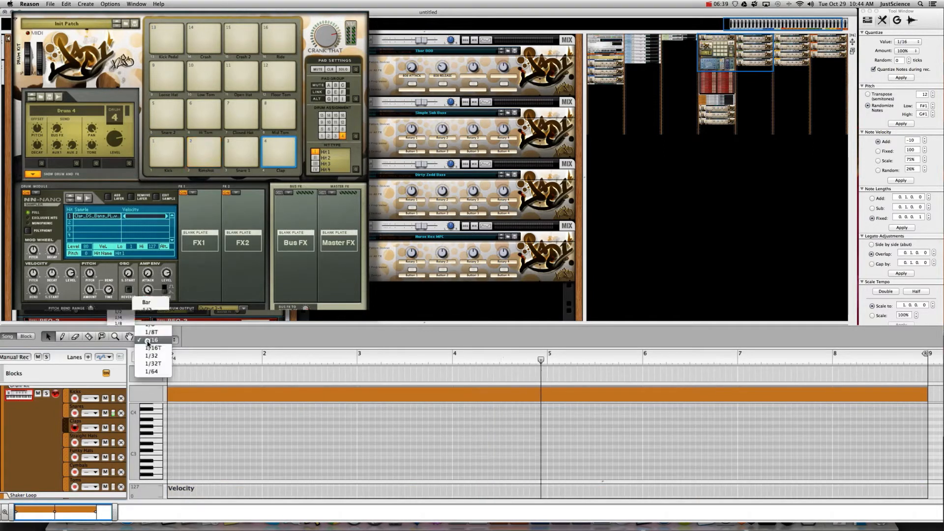
{"action": "left_click", "coordinate": [118, 319]}
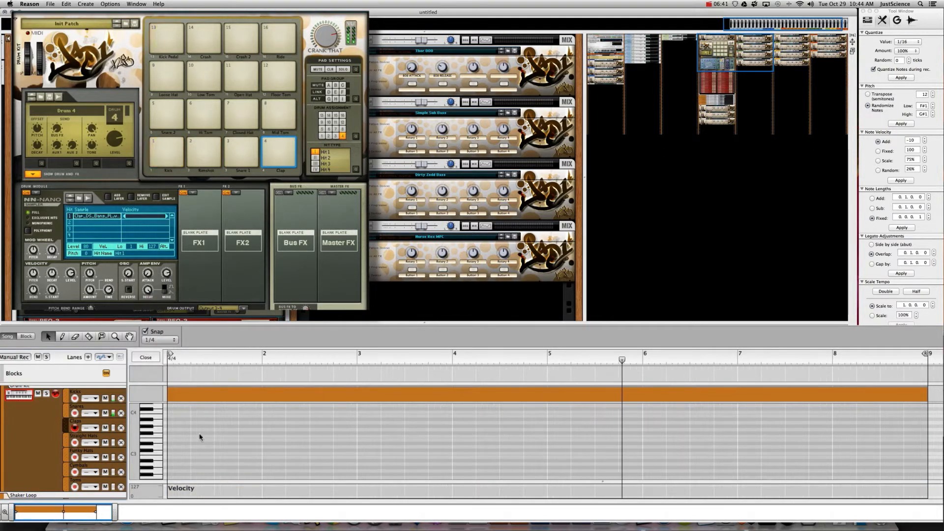
{"action": "scroll", "coordinate": [152, 461], "scroll_direction": "down", "scroll_amount": 5}
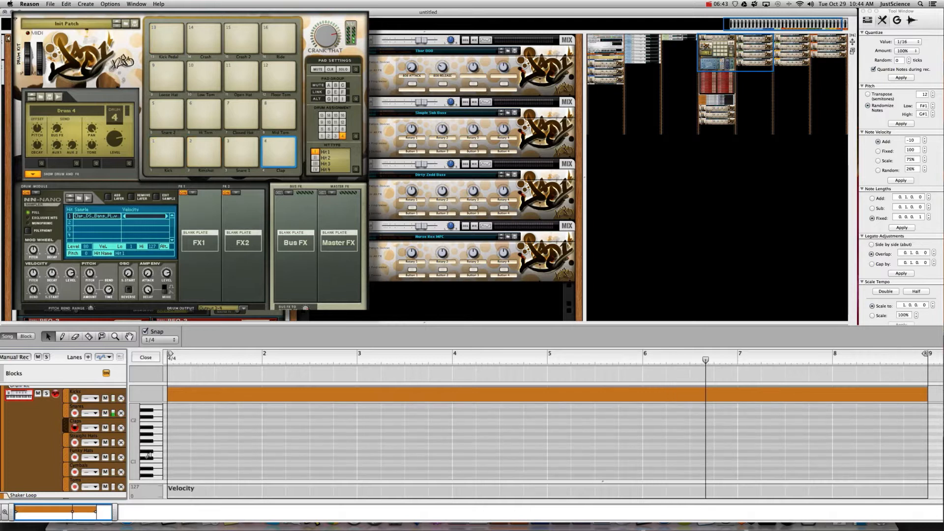
{"action": "left_click", "coordinate": [201, 453], "text": "super"}
{"action": "key", "text": "super+1"}
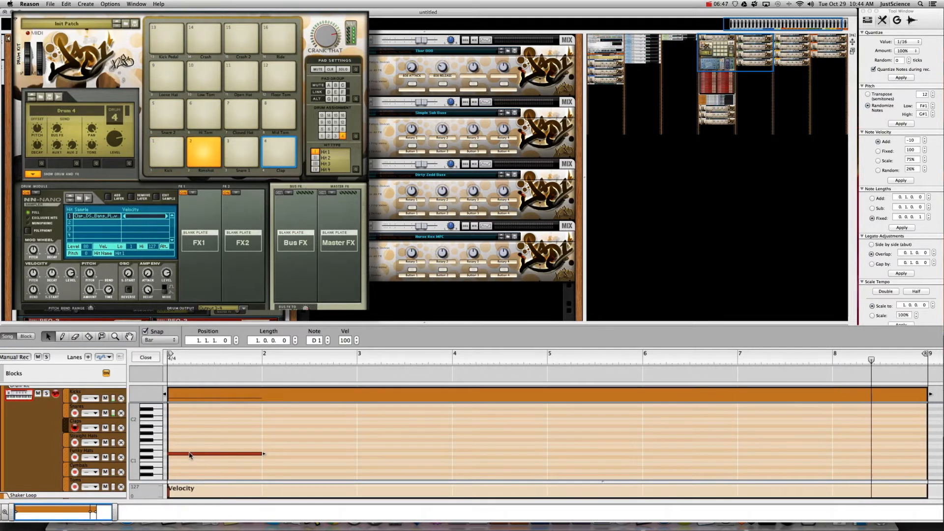
{"action": "left_click", "coordinate": [160, 340]}
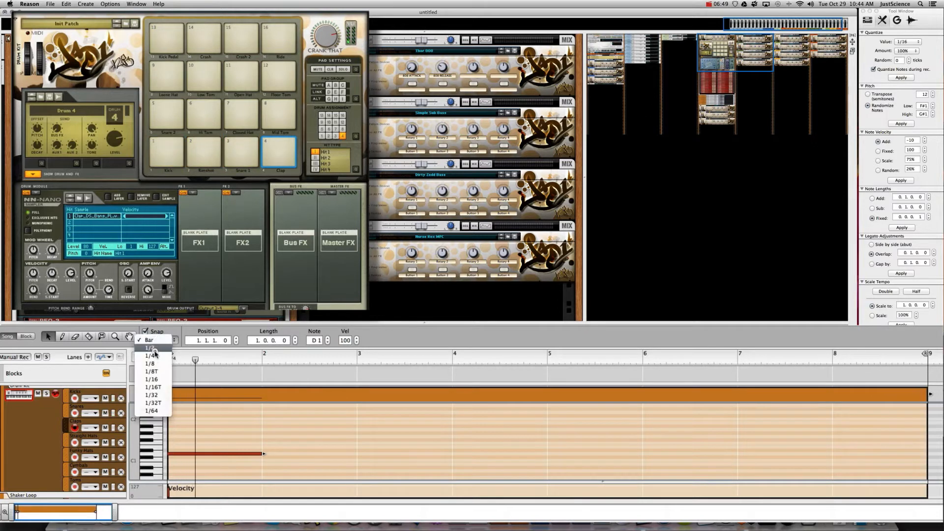
{"action": "left_click", "coordinate": [152, 356]}
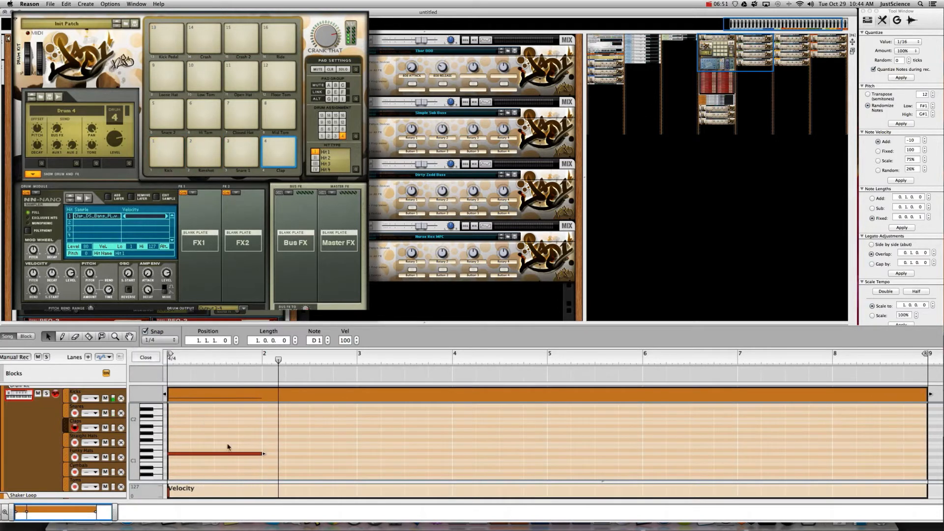
{"action": "left_click", "coordinate": [182, 455]}
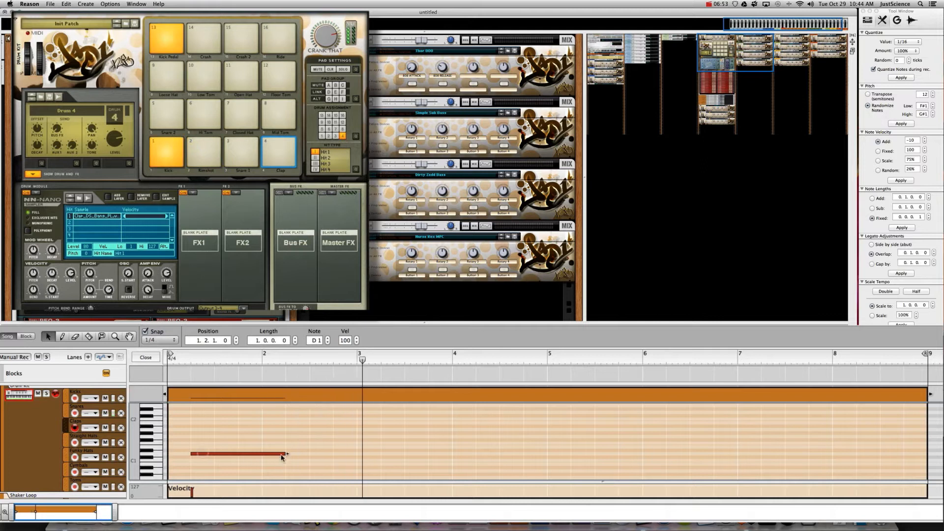
{"action": "left_click_drag", "start_coordinate": [281, 457], "coordinate": [209, 459]}
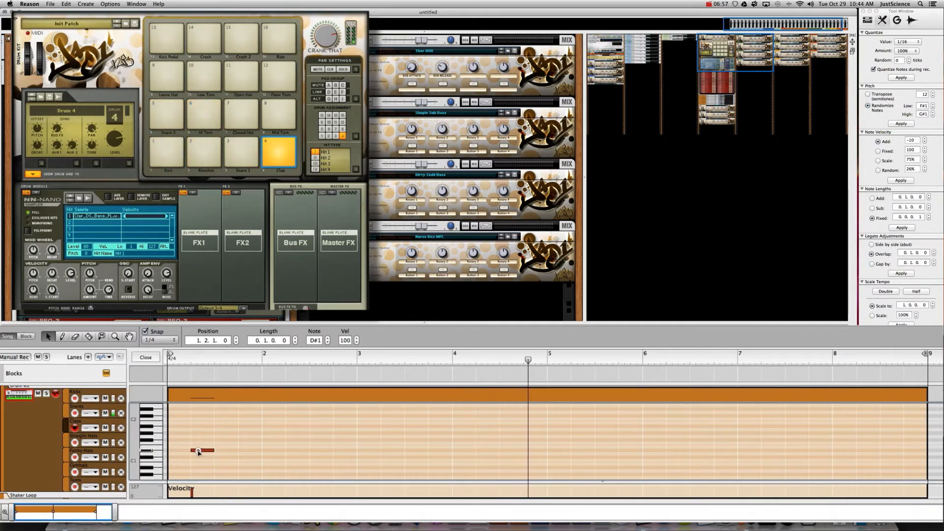
{"action": "left_click_drag", "start_coordinate": [199, 456], "coordinate": [197, 451]}
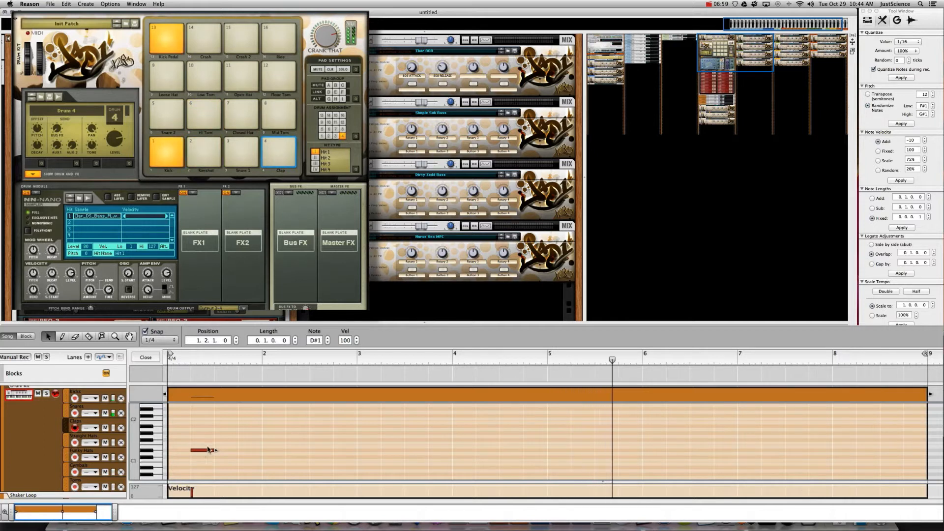
- Copy the clap note across bars 2–4 on D#1, then duplicate the four notes one beat later
{"action": "left_click_drag", "start_coordinate": [201, 453], "coordinate": [500, 468]}
{"action": "left_click", "coordinate": [386, 449]}
{"action": "left_click_drag", "start_coordinate": [393, 454], "coordinate": [392, 451]}
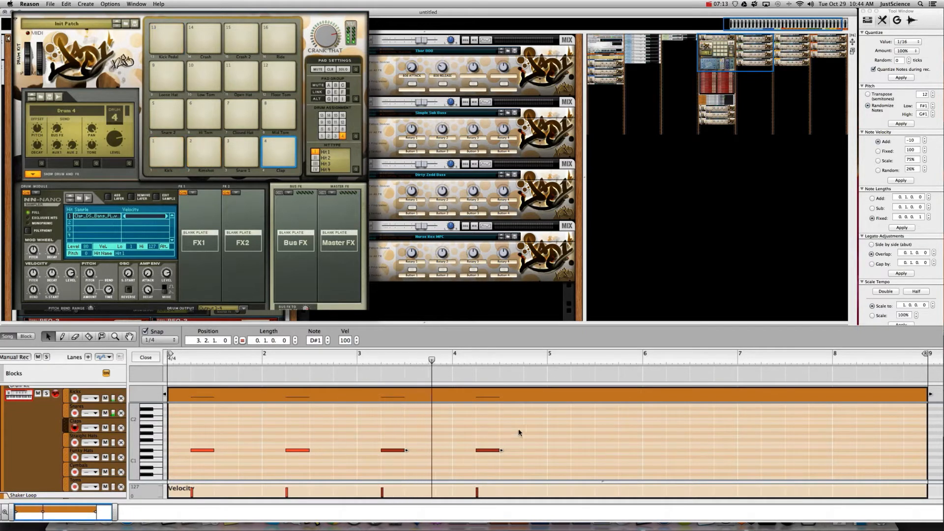
{"action": "left_click_drag", "start_coordinate": [521, 432], "coordinate": [246, 450]}
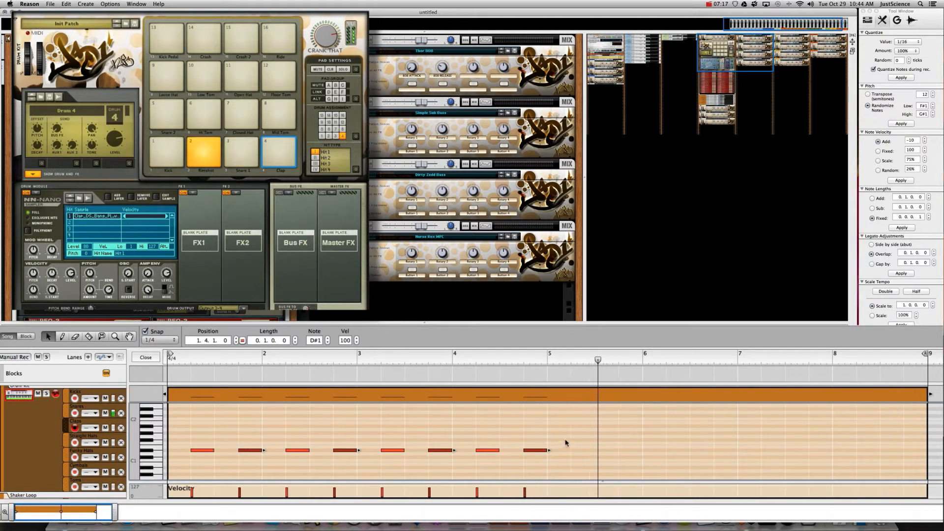
{"action": "mouse_move", "coordinate": [566, 443]}
{"action": "left_mouse_down"}
{"action": "mouse_move", "coordinate": [167, 455]}
{"action": "mouse_move", "coordinate": [515, 480]}
{"action": "mouse_move", "coordinate": [595, 430]}
{"action": "mouse_move", "coordinate": [571, 433]}
{"action": "left_mouse_up"}
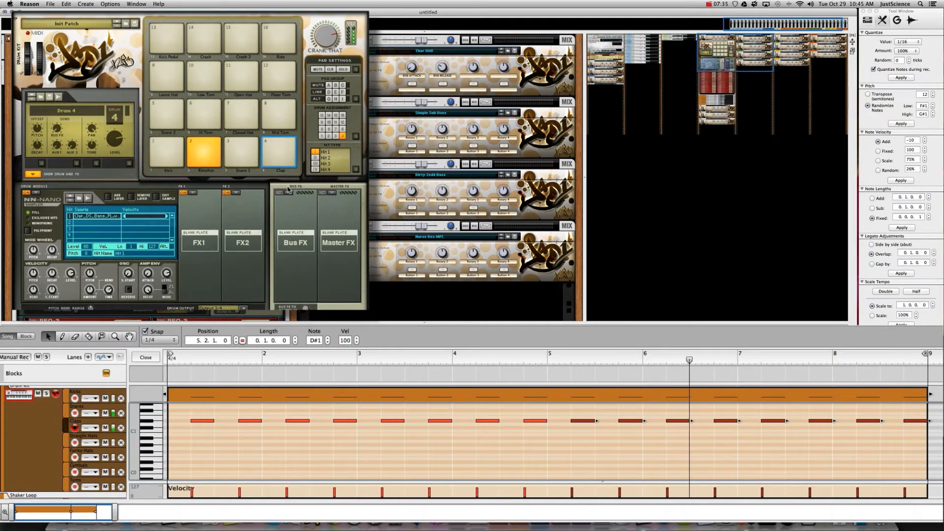
- Bring up the insert effect panel in the rack's master section
{"action": "scroll", "coordinate": [150, 94], "scroll_direction": "up", "scroll_amount": 5}
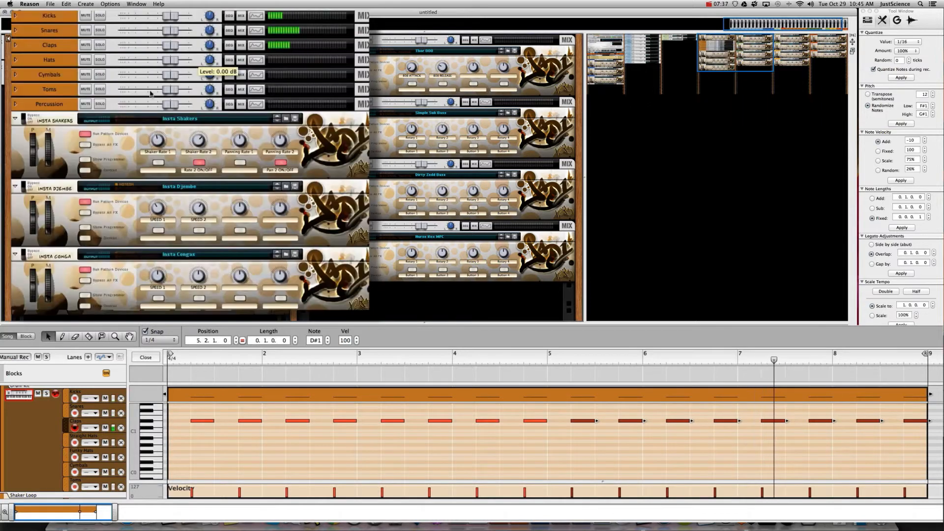
{"action": "scroll", "coordinate": [70, 149], "scroll_direction": "left", "scroll_amount": 5}
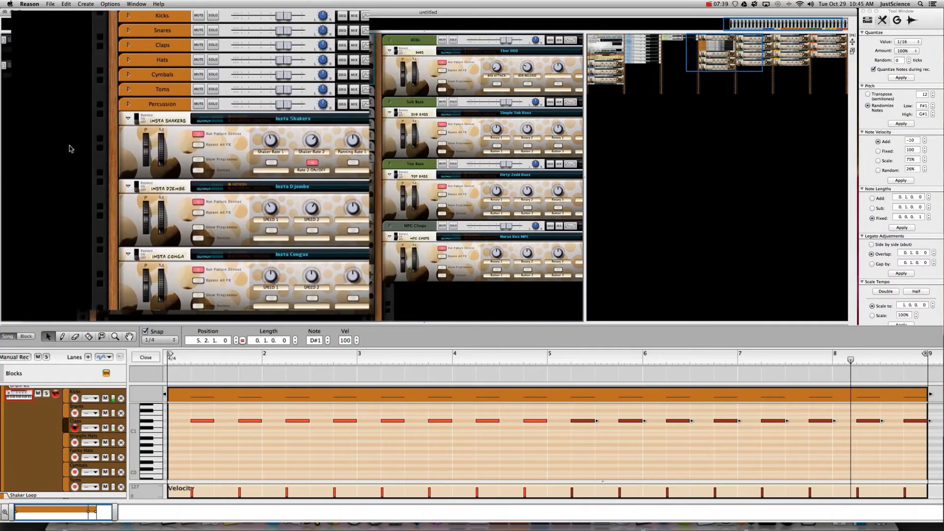
{"action": "scroll", "coordinate": [71, 149], "scroll_direction": "left", "scroll_amount": 5}
{"action": "left_click", "coordinate": [651, 40]}
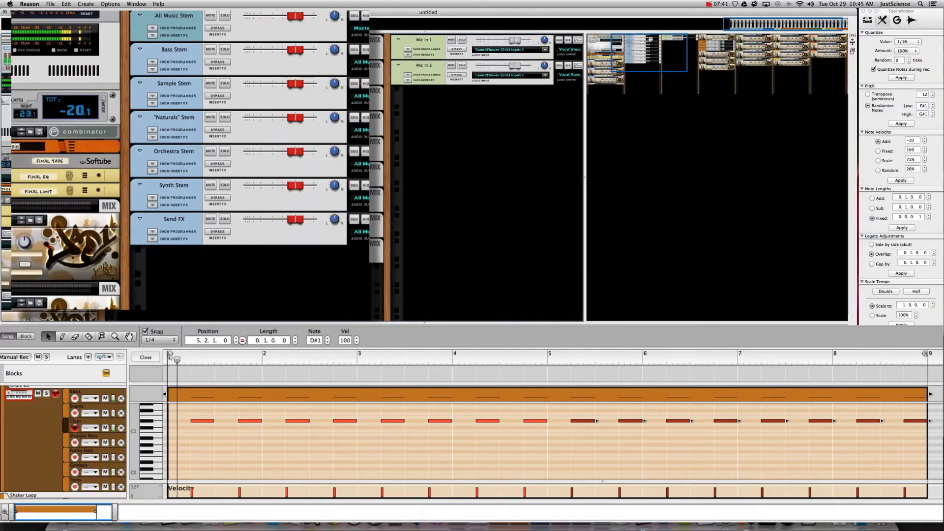
{"action": "left_click_drag", "start_coordinate": [650, 39], "coordinate": [662, 38]}
{"action": "left_click", "coordinate": [98, 22]}
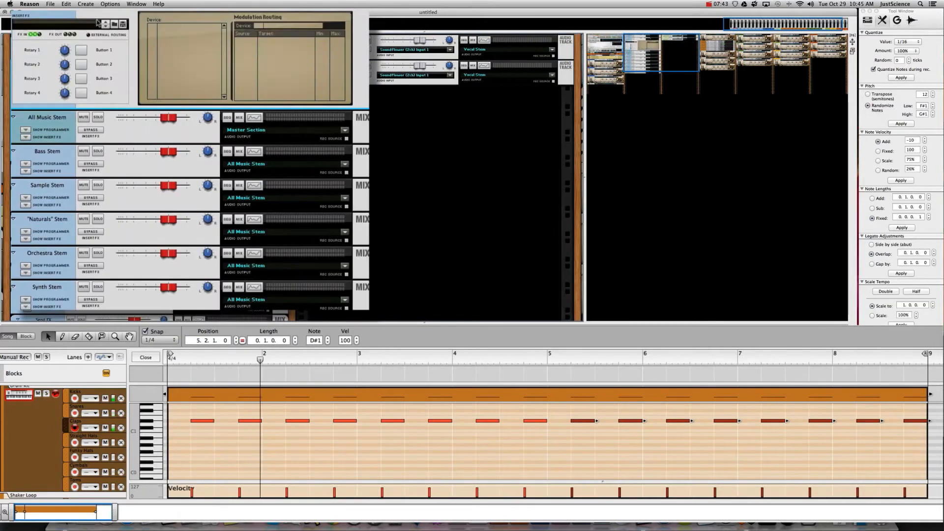
- Load Instrument Processors > Drums.cmb as the insert effect, then return to the Kong devices
{"action": "left_click", "coordinate": [114, 23]}
{"action": "left_click", "coordinate": [217, 190]}
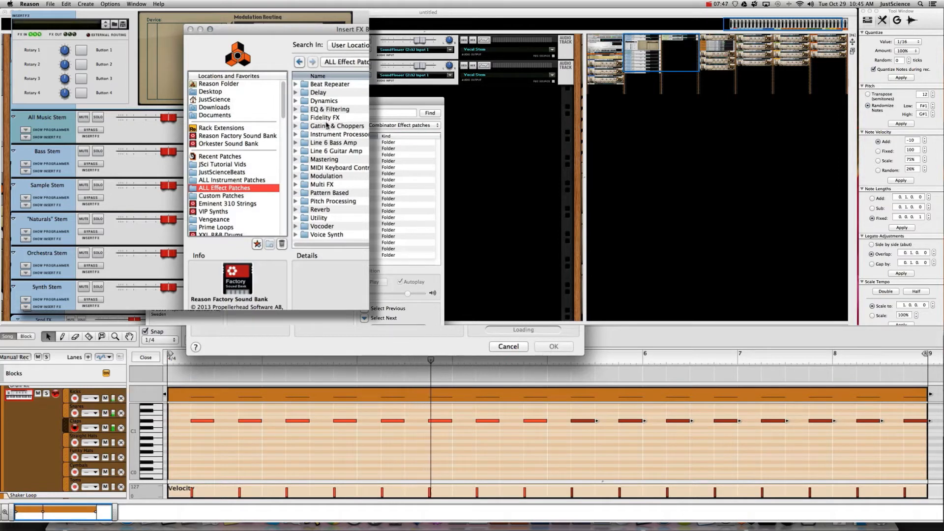
{"action": "double_click", "coordinate": [335, 134]}
{"action": "left_click", "coordinate": [327, 109]}
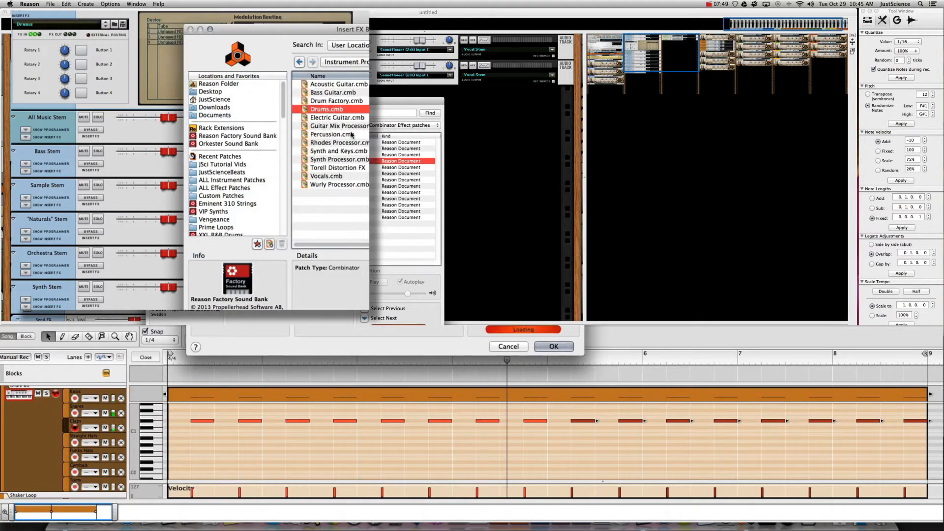
{"action": "key", "text": "Return"}
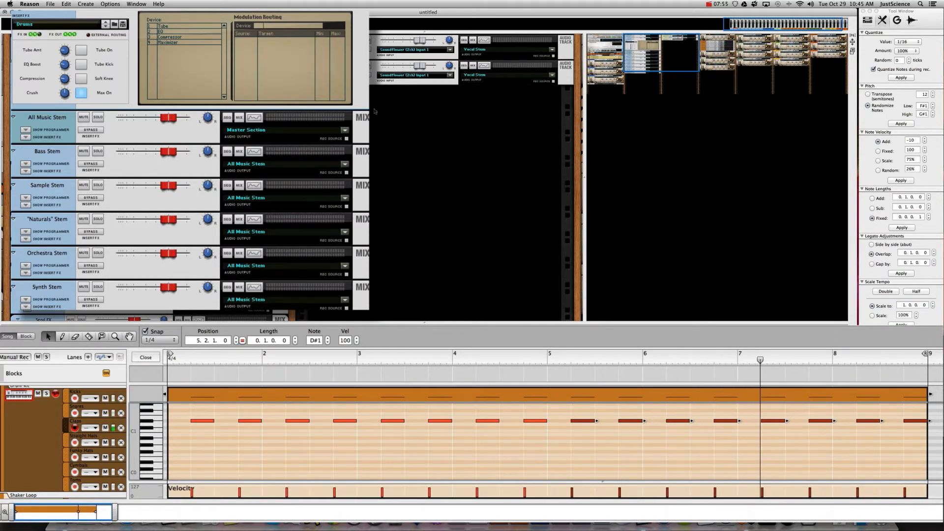
{"action": "left_click_drag", "start_coordinate": [630, 40], "coordinate": [704, 40]}
{"action": "scroll", "coordinate": [93, 34], "scroll_direction": "up", "scroll_amount": 5}
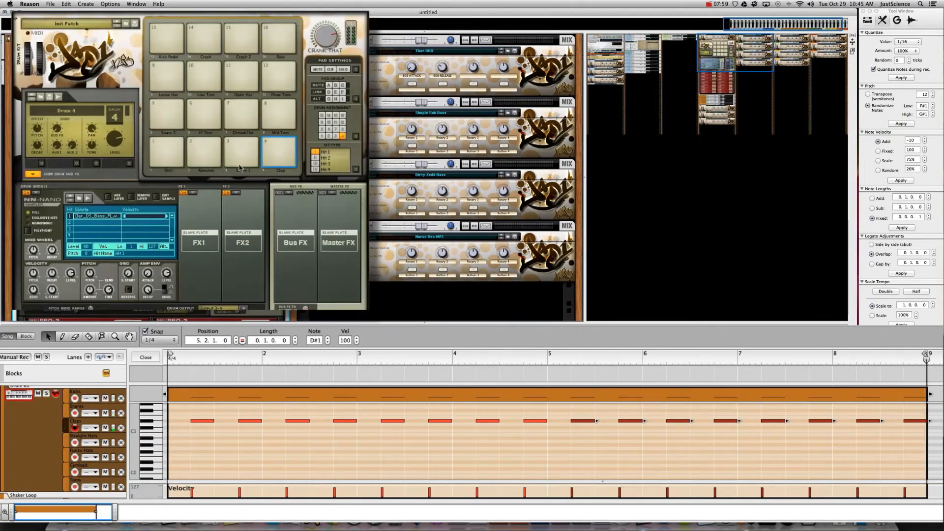
- Select the Rimshot pad's second sample layer, then hide Show Drum and FX to reveal the PEQ-2 EQs
{"action": "left_click", "coordinate": [204, 152]}
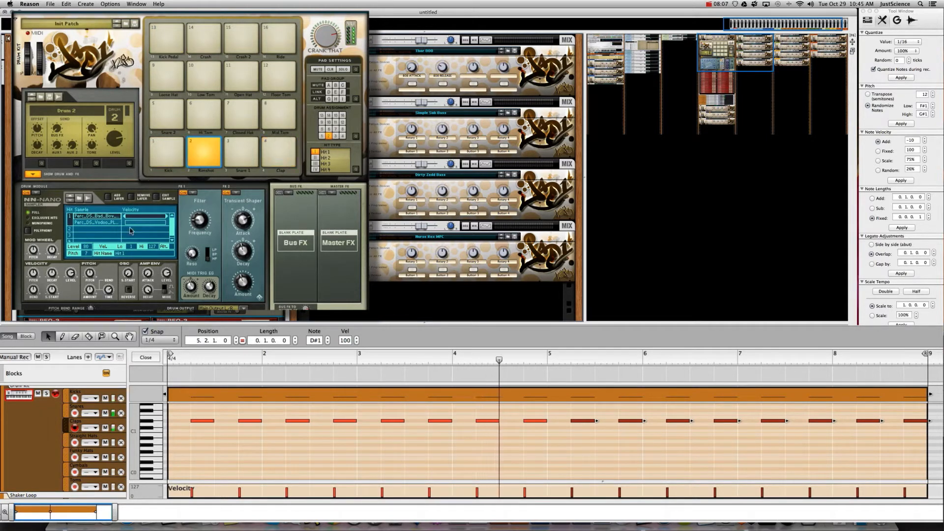
{"action": "left_click", "coordinate": [97, 226]}
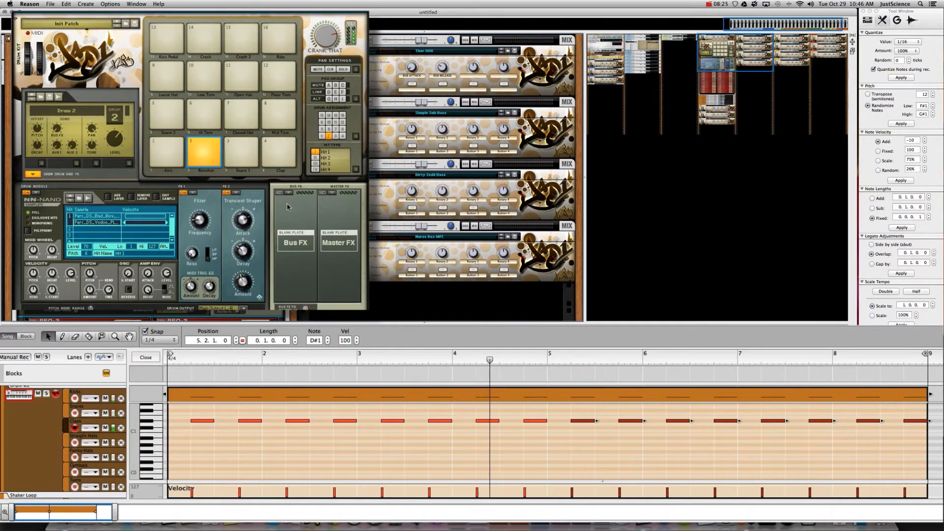
{"action": "left_click", "coordinate": [32, 173]}
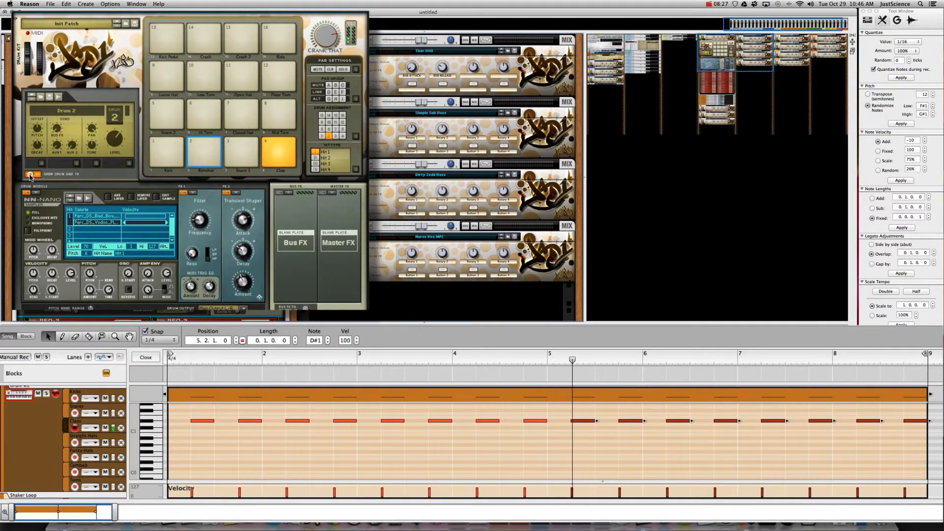
{"action": "left_click", "coordinate": [33, 173]}
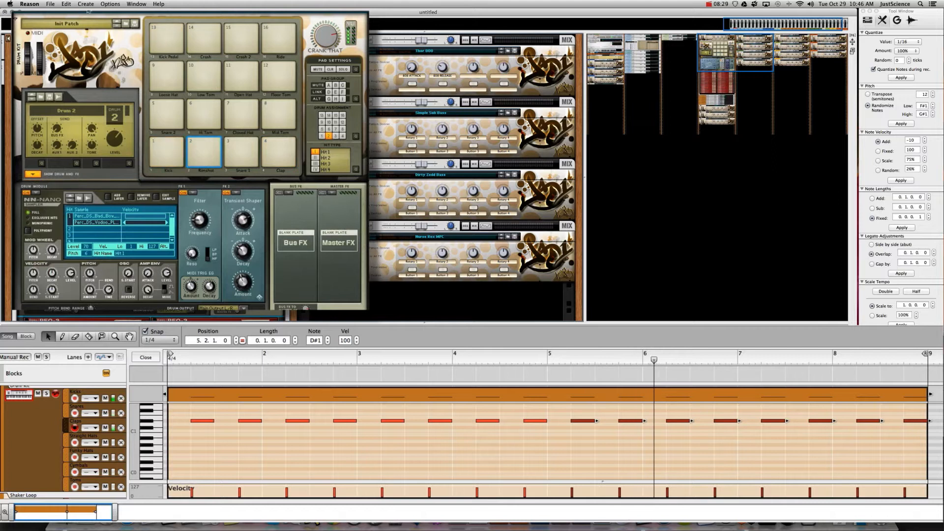
{"action": "left_click", "coordinate": [32, 173]}
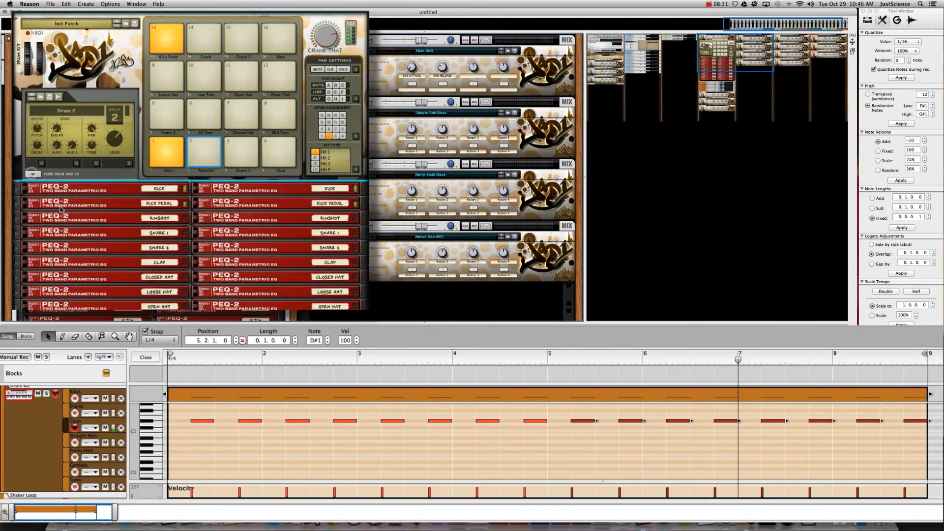
- Fold Kong away, expand both KICK PEQ-2 equalisers, and solo the Kicks channel
{"action": "left_click", "coordinate": [33, 174]}
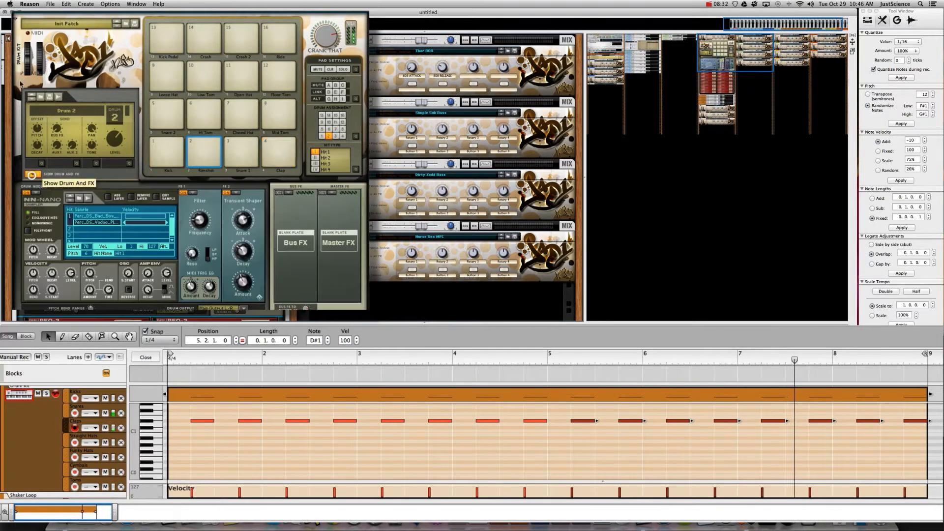
{"action": "left_click", "coordinate": [16, 20]}
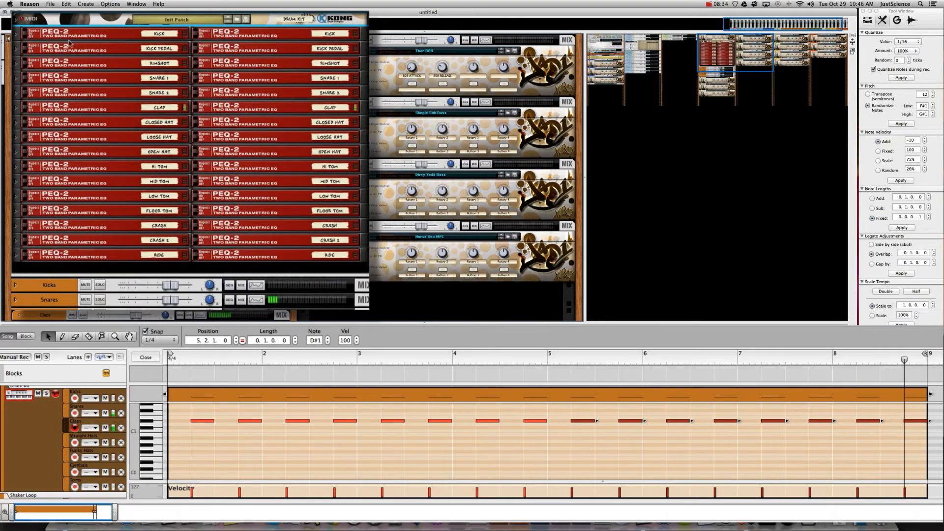
{"action": "left_click", "coordinate": [17, 33]}
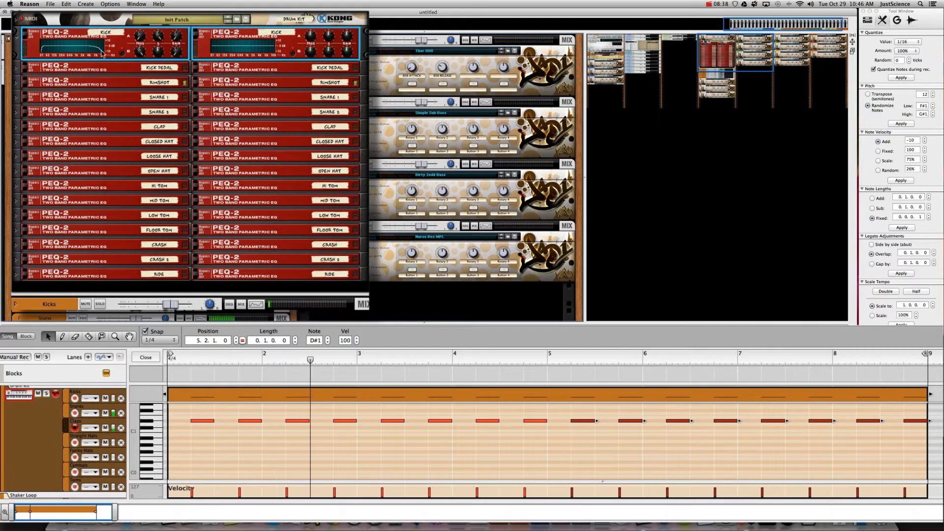
{"action": "left_click", "coordinate": [99, 304]}
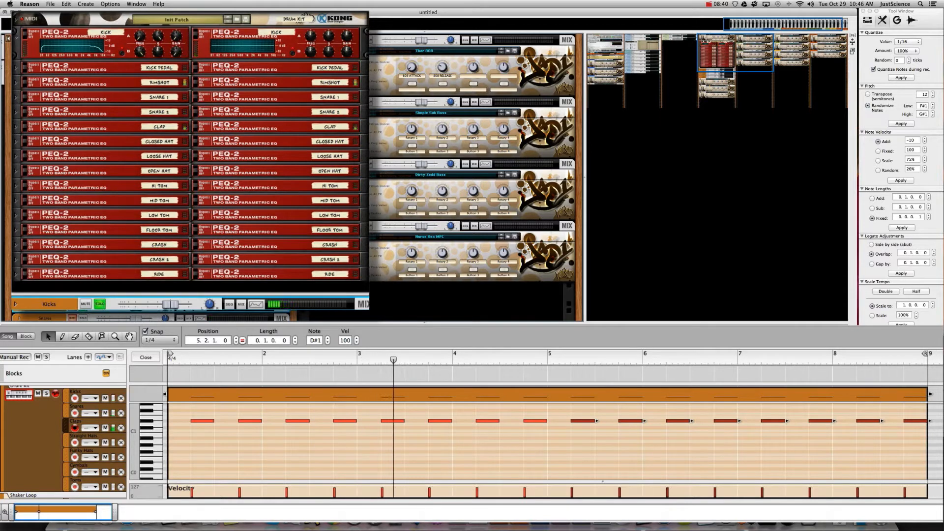
- Set the left kick EQ's Filter B Q to 0 and Filter A Q to 30, adding a narrow boost on the right EQ
{"action": "left_click", "coordinate": [159, 38]}
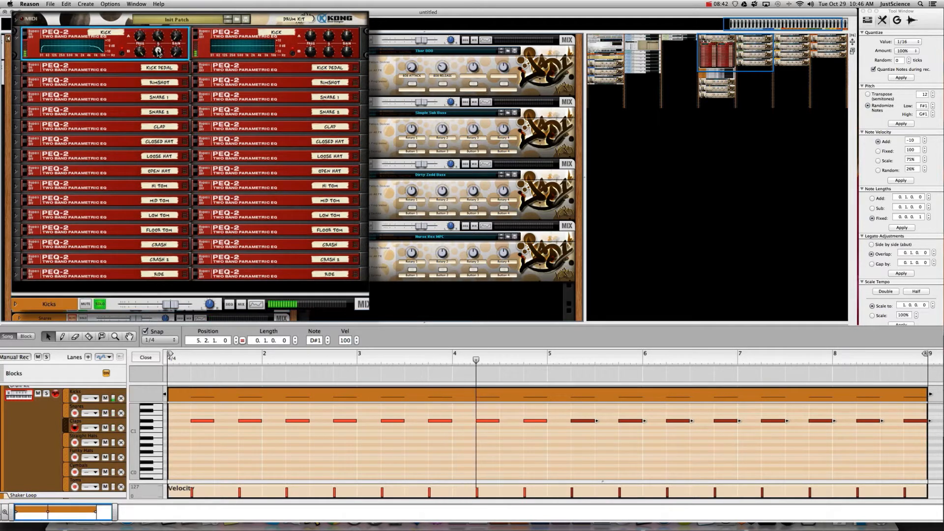
{"action": "left_click_drag", "start_coordinate": [159, 38], "coordinate": [159, 57]}
{"action": "left_click_drag", "start_coordinate": [164, 119], "coordinate": [166, 146]}
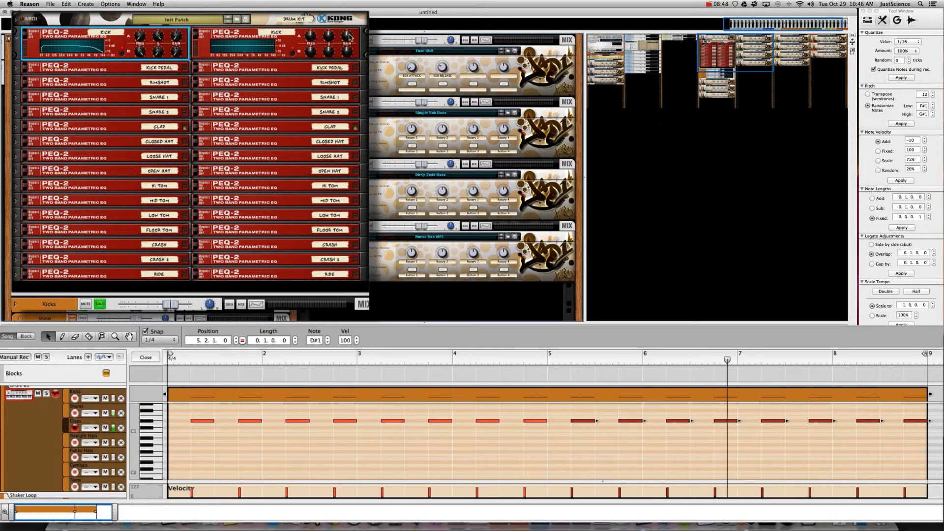
{"action": "left_click_drag", "start_coordinate": [350, 37], "coordinate": [350, 30]}
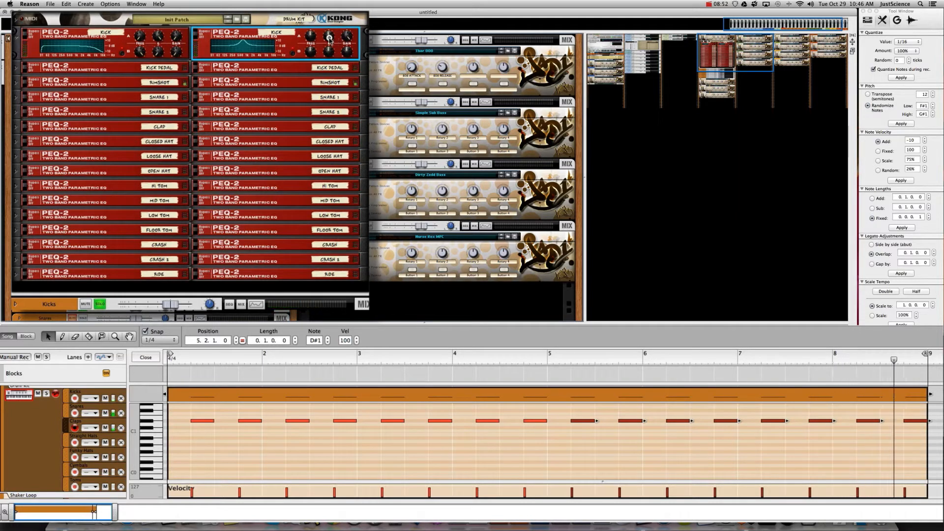
{"action": "left_click_drag", "start_coordinate": [330, 38], "coordinate": [310, 73]}
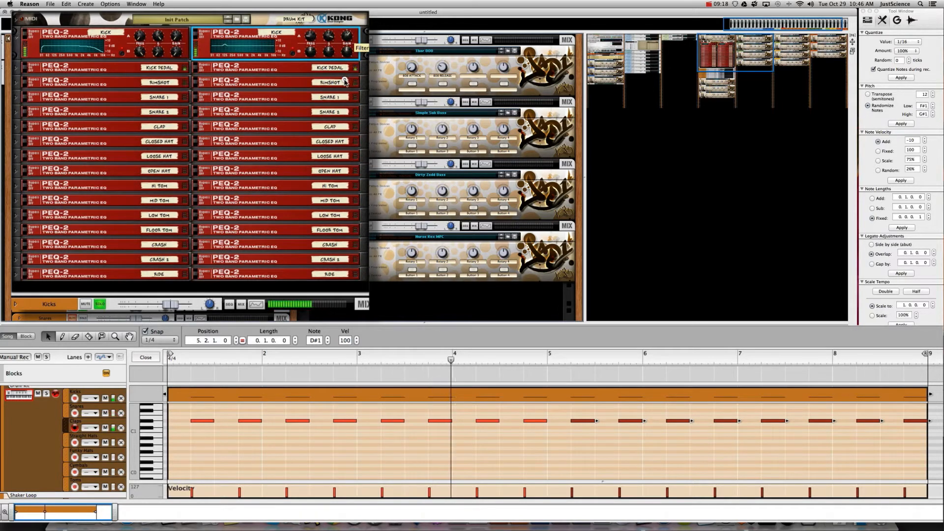
{"action": "left_click", "coordinate": [158, 55]}
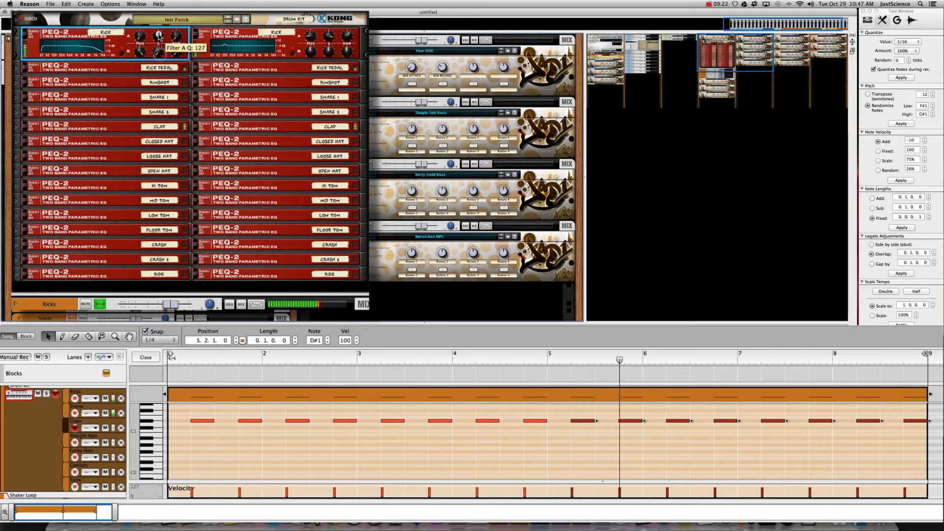
{"action": "mouse_move", "coordinate": [158, 35]}
{"action": "left_mouse_down"}
{"action": "mouse_move", "coordinate": [162, 160]}
{"action": "mouse_move", "coordinate": [158, 2]}
{"action": "mouse_move", "coordinate": [156, 38]}
{"action": "mouse_move", "coordinate": [158, 29]}
{"action": "left_mouse_up"}
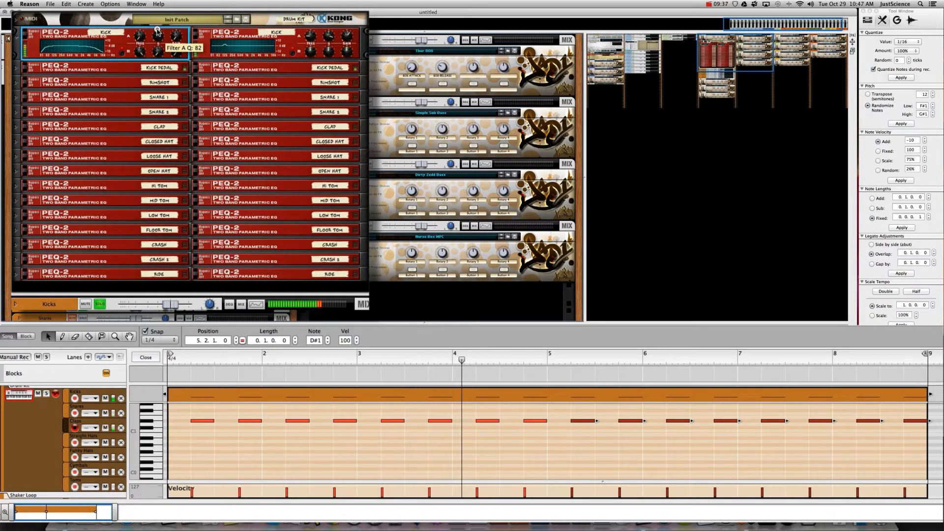
{"action": "left_click", "coordinate": [16, 19]}
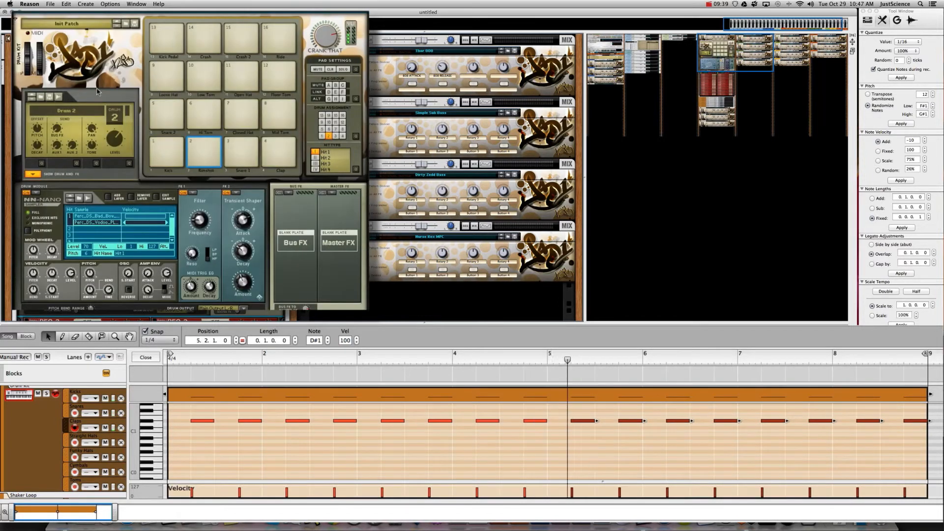
- Set the Kick's decay to about 656 ms and the Kick Pedal's level to about 59, then hide the drum panel
{"action": "left_click", "coordinate": [172, 168]}
{"action": "mouse_move", "coordinate": [148, 292]}
{"action": "left_mouse_down"}
{"action": "mouse_move", "coordinate": [149, 307]}
{"action": "mouse_move", "coordinate": [148, 287]}
{"action": "left_mouse_up"}
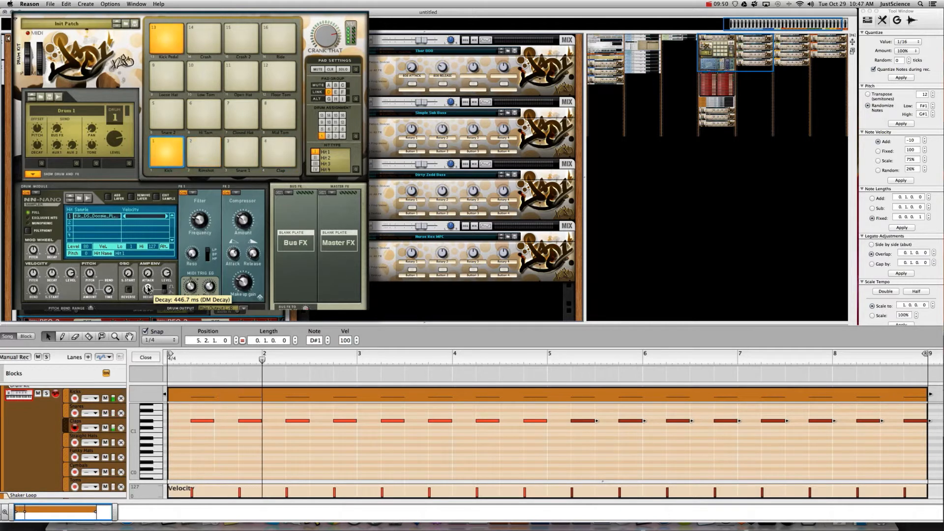
{"action": "left_click", "coordinate": [174, 23]}
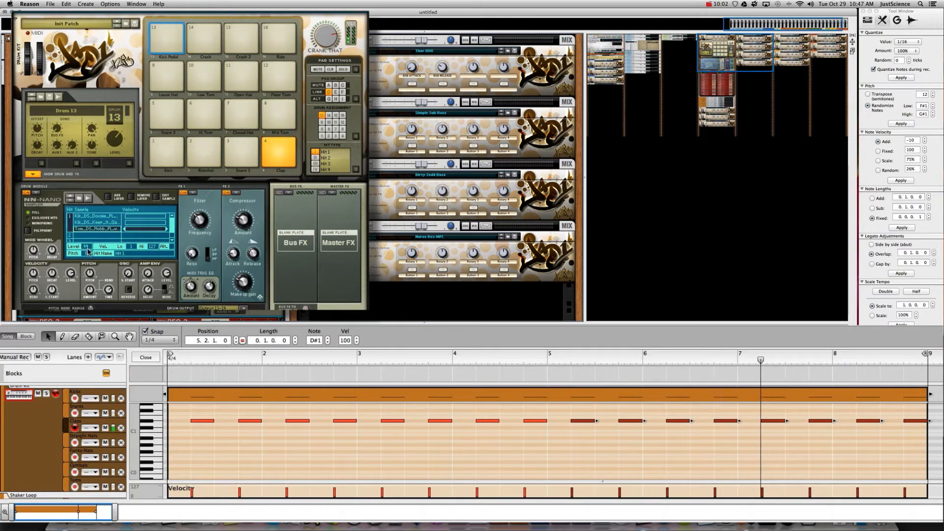
{"action": "left_click_drag", "start_coordinate": [89, 252], "coordinate": [91, 241]}
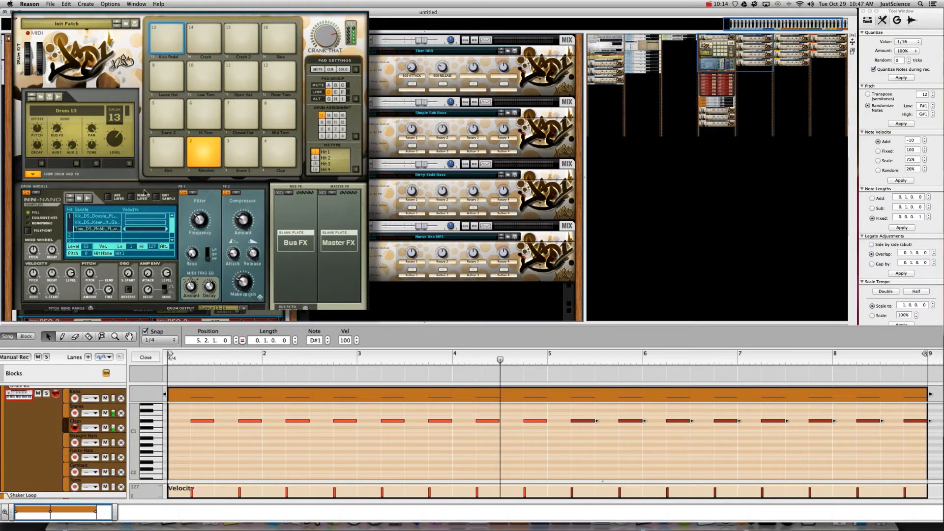
{"action": "left_click", "coordinate": [33, 174]}
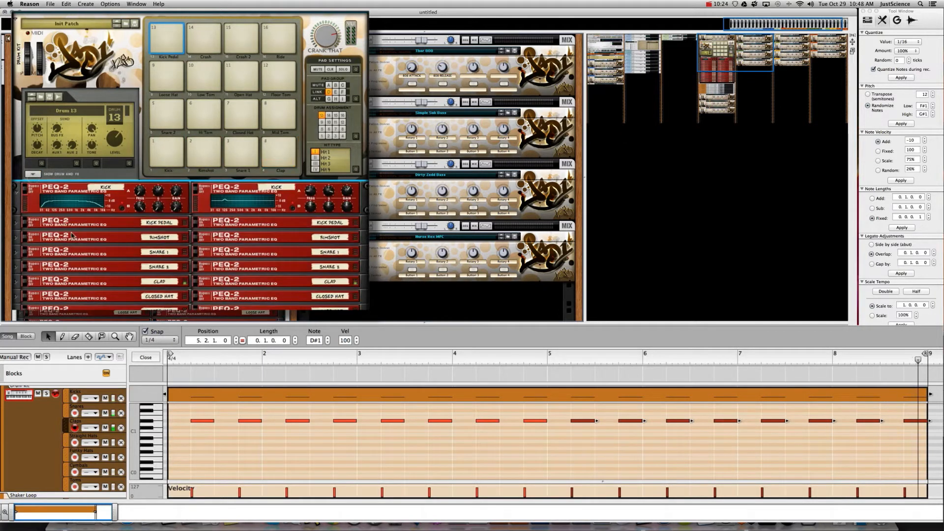
- Lower the right EQ's Filter B frequency to 49, and raise Filter B Q to 110 and Filter A Q to 28
{"action": "left_click", "coordinate": [348, 206]}
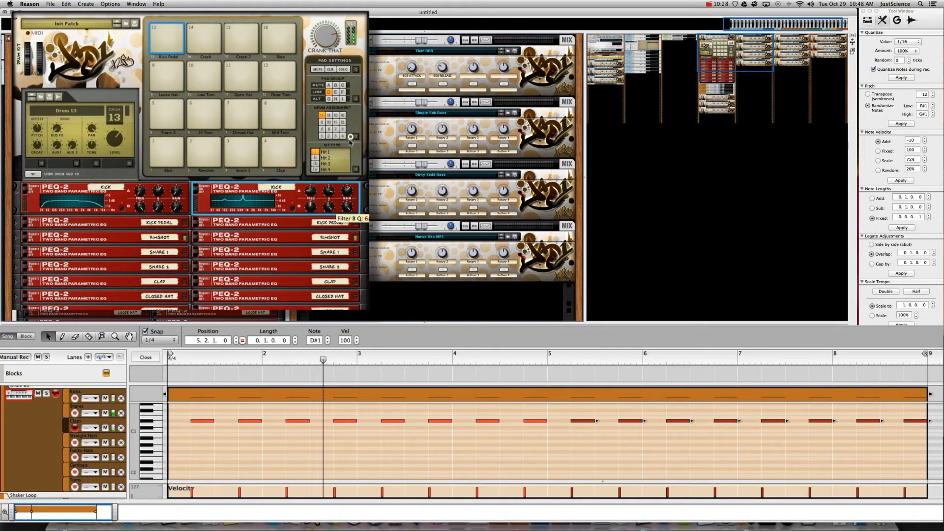
{"action": "left_click_drag", "start_coordinate": [308, 206], "coordinate": [310, 220]}
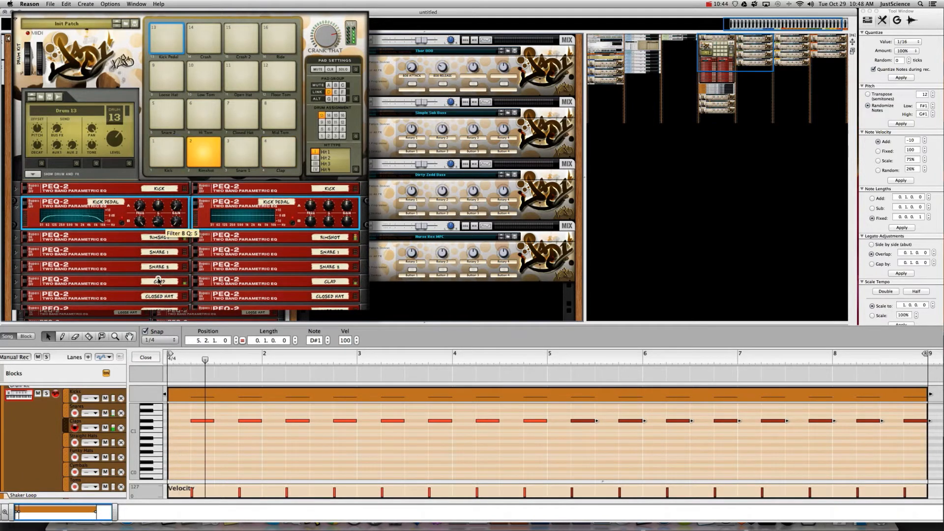
{"action": "left_click_drag", "start_coordinate": [158, 281], "coordinate": [159, 226]}
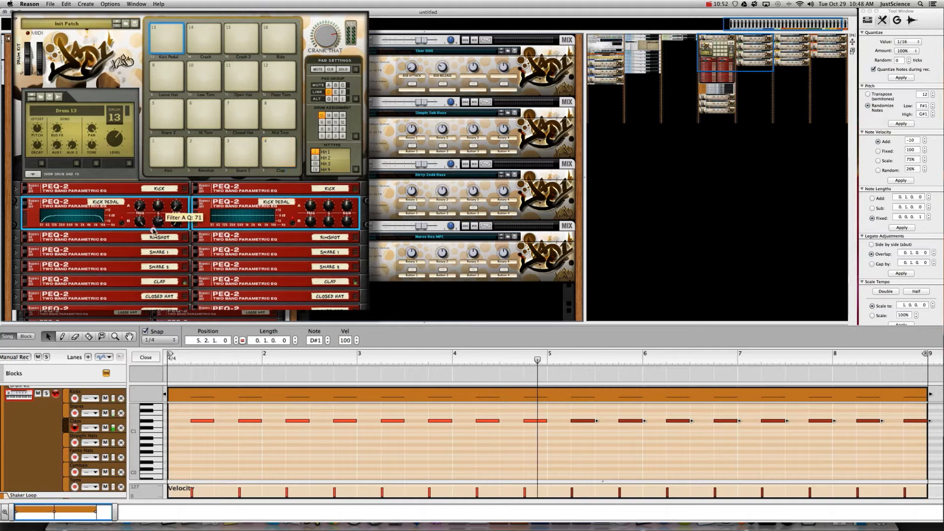
{"action": "left_click_drag", "start_coordinate": [150, 260], "coordinate": [149, 241]}
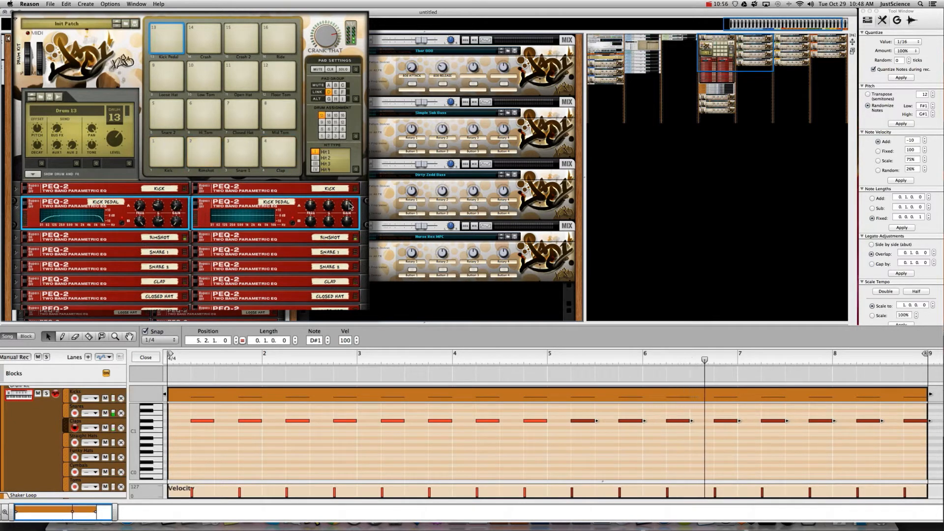
- Make the right EQ a narrow peak with Filter A at 71 and Filter B at 53, then fold the KICK PEDAL EQs
{"action": "left_click_drag", "start_coordinate": [350, 205], "coordinate": [350, 200]}
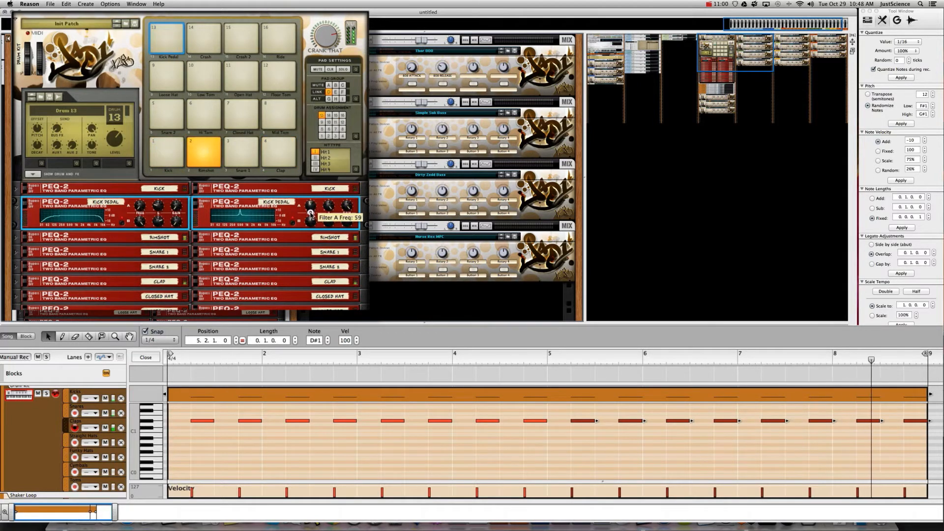
{"action": "left_click_drag", "start_coordinate": [311, 207], "coordinate": [312, 205]}
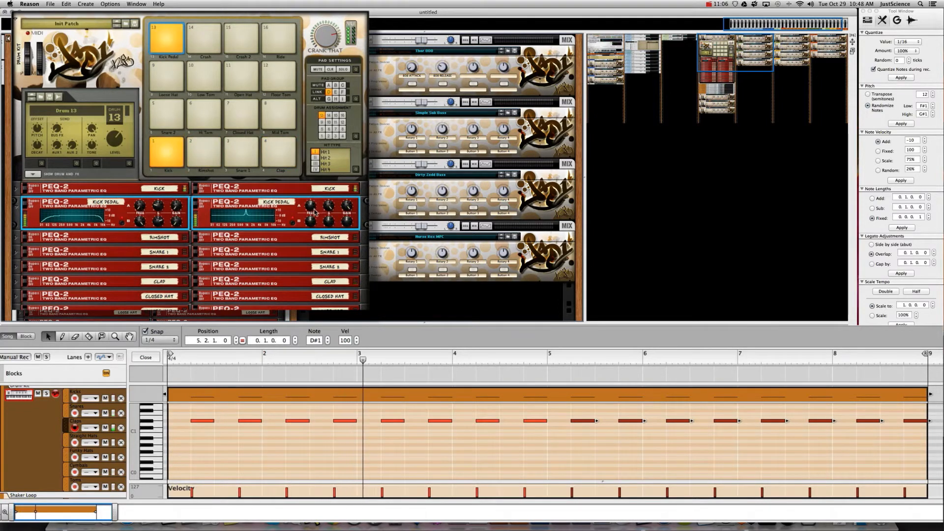
{"action": "left_click_drag", "start_coordinate": [311, 206], "coordinate": [310, 210]}
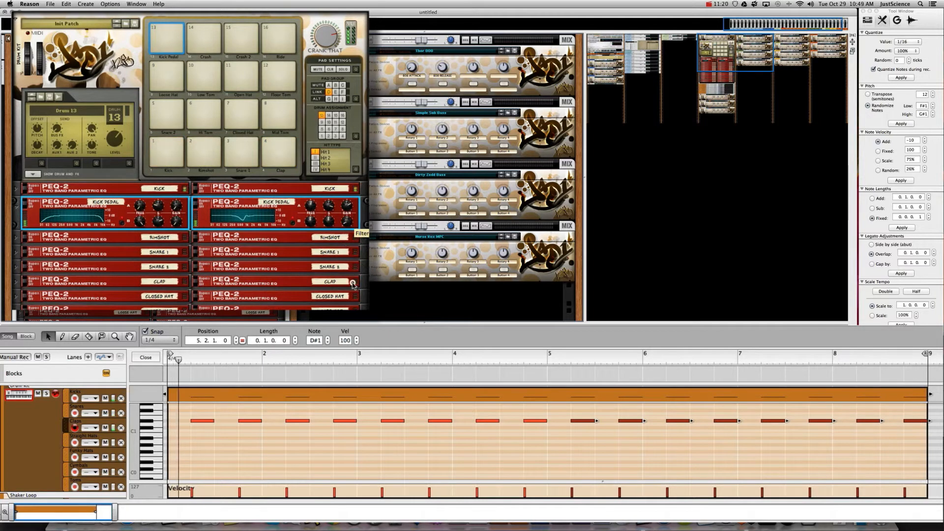
{"action": "left_click_drag", "start_coordinate": [313, 220], "coordinate": [313, 231]}
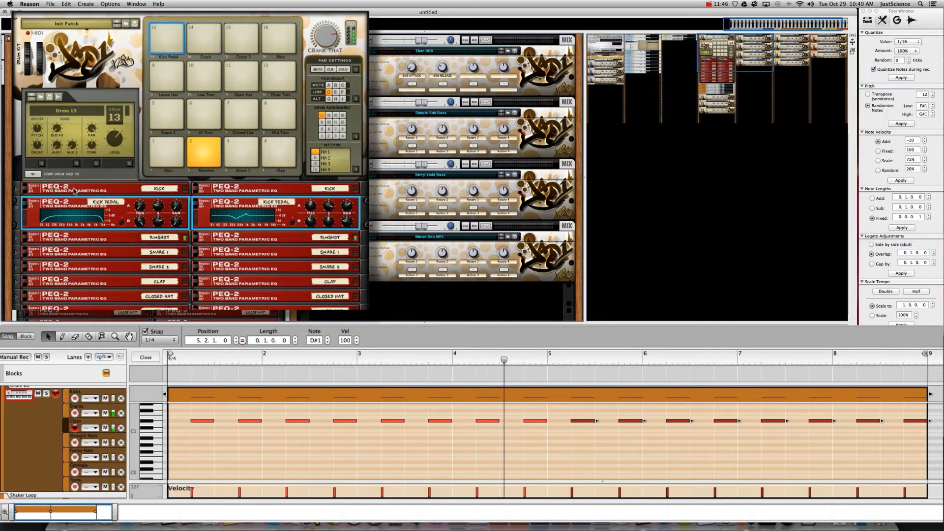
{"action": "left_click", "coordinate": [193, 202]}
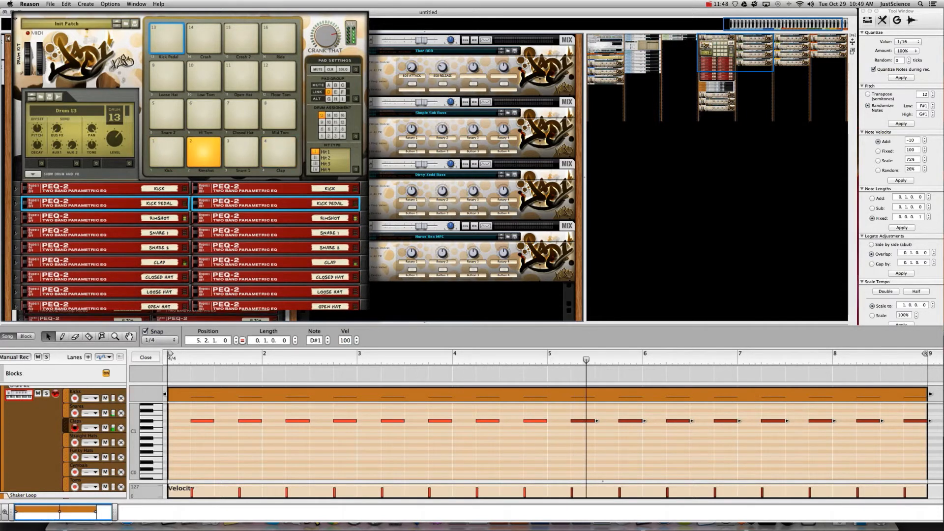
- Expand the Snares Kong kit and load an NN-Nano drum module on pad 3
{"action": "scroll", "coordinate": [117, 50], "scroll_direction": "down", "scroll_amount": 10}
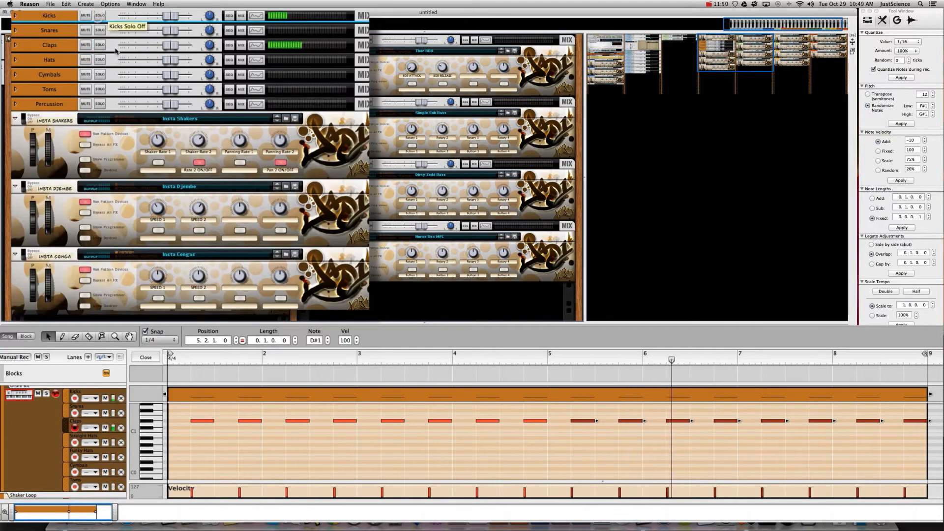
{"action": "left_click", "coordinate": [57, 47]}
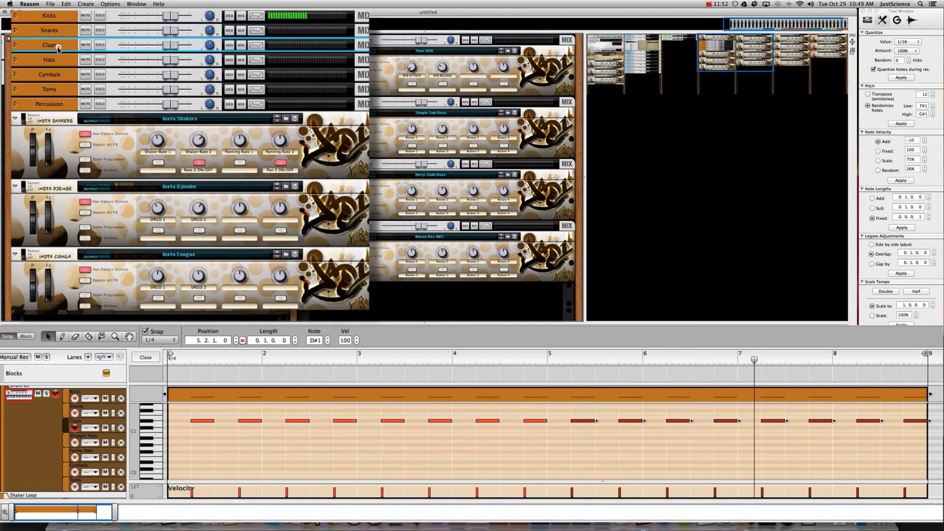
{"action": "left_click", "coordinate": [50, 31]}
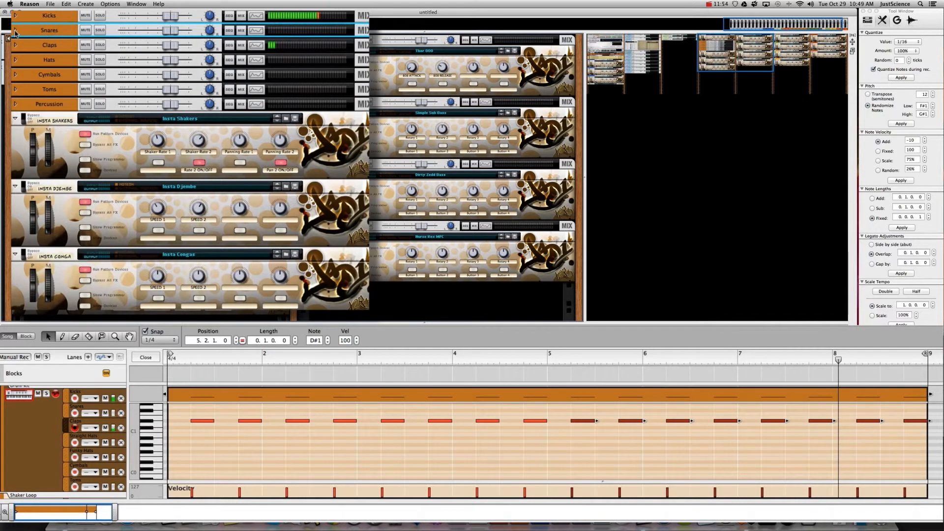
{"action": "left_click", "coordinate": [15, 31]}
{"action": "left_click", "coordinate": [259, 163]}
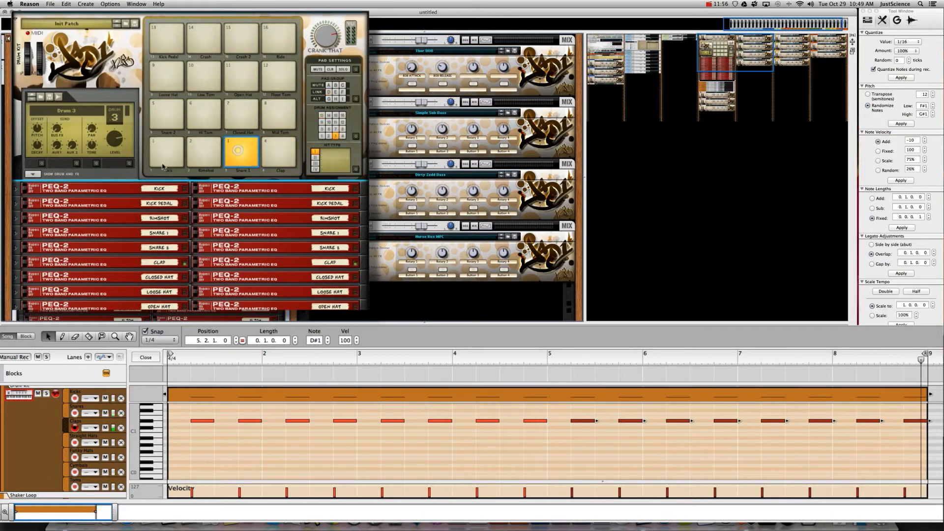
{"action": "left_click", "coordinate": [33, 174]}
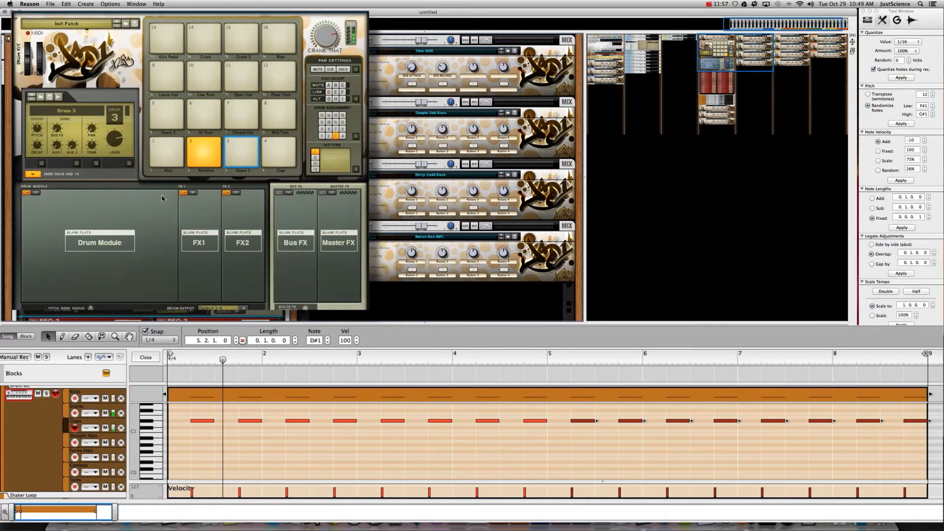
{"action": "left_click", "coordinate": [36, 193]}
{"action": "left_click", "coordinate": [103, 227]}
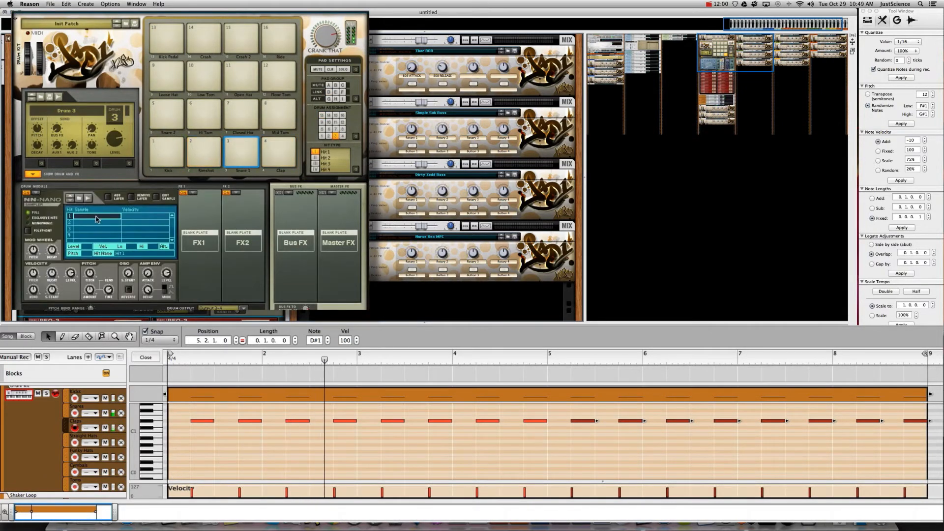
- Load Snr_DS_Bap_PL_1.wav from the XXL Snares folder into the NN-Nano
{"action": "double_click", "coordinate": [97, 219]}
{"action": "left_click", "coordinate": [444, 143]}
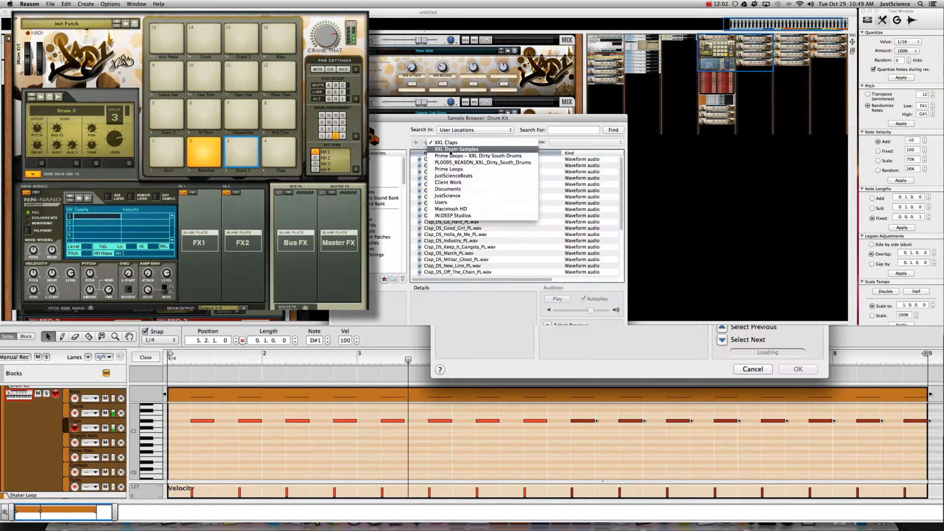
{"action": "left_click", "coordinate": [454, 149]}
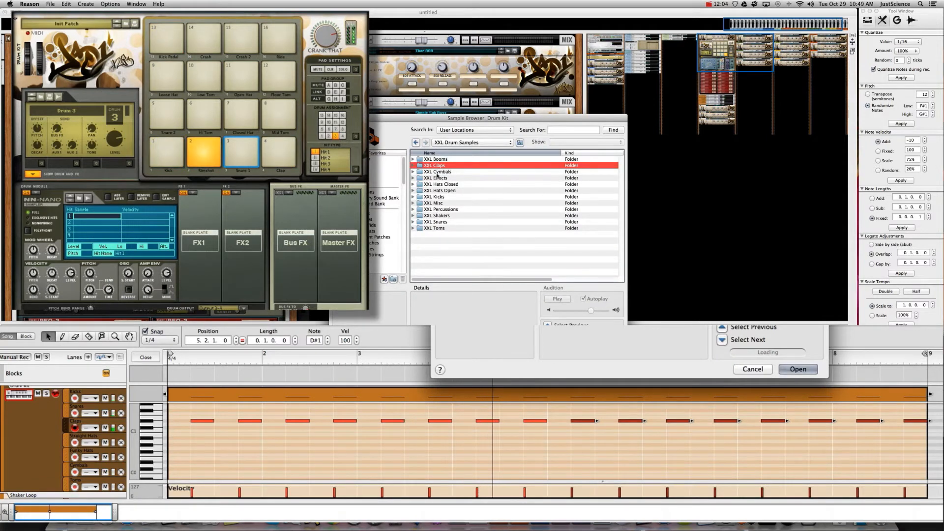
{"action": "double_click", "coordinate": [439, 223]}
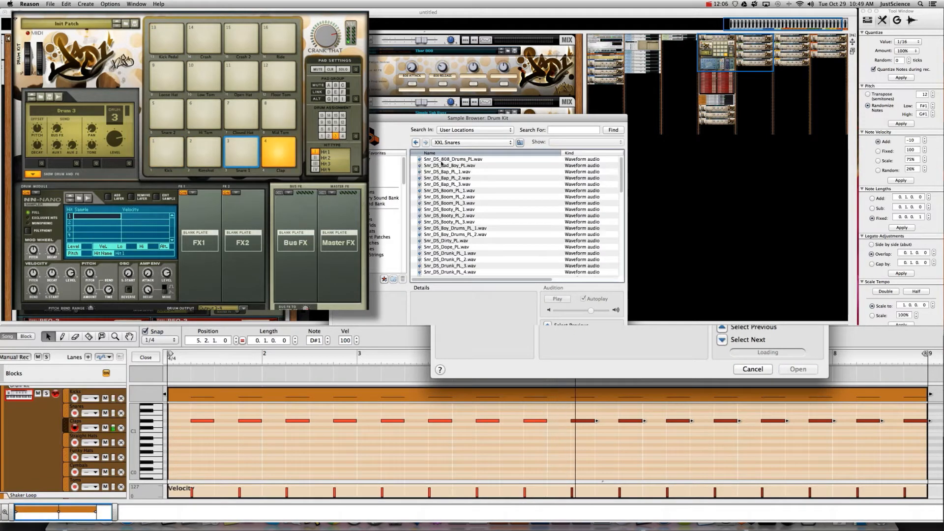
{"action": "key", "text": "Down"}
{"action": "key", "text": "Down"}
{"action": "key", "text": "Down"}
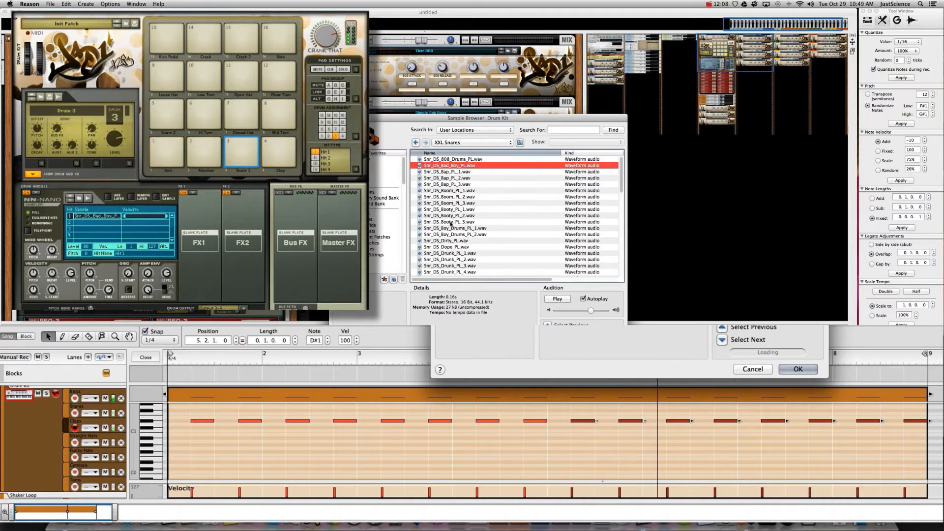
{"action": "key", "text": "Down"}
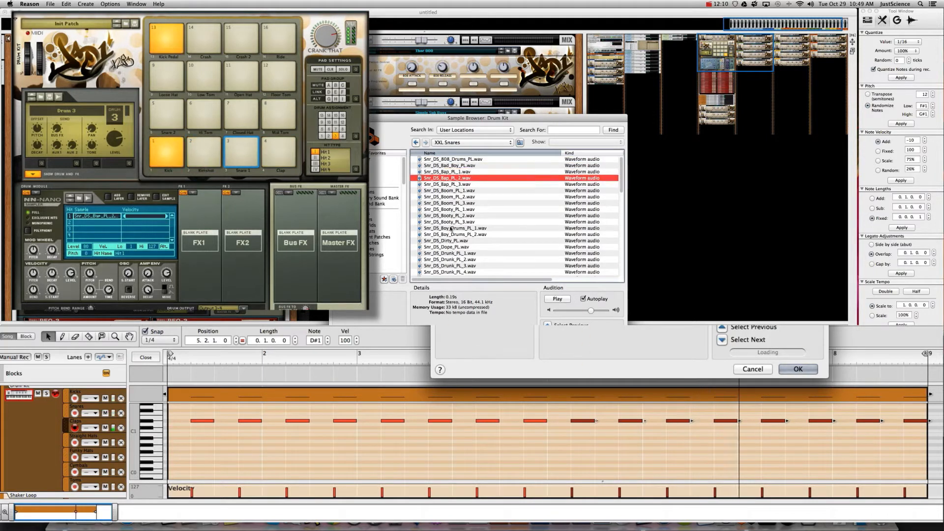
{"action": "key", "text": "Up"}
{"action": "key", "text": "Return"}
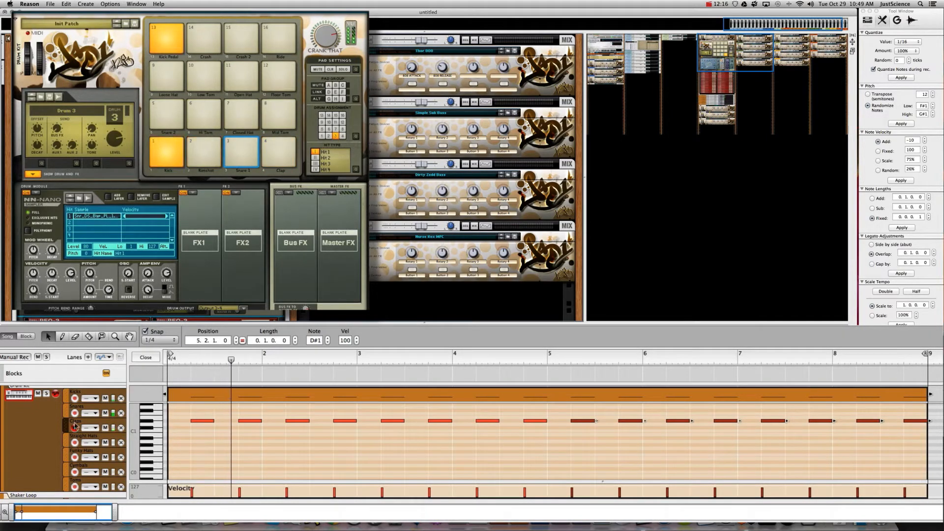
{"action": "key", "text": "super+e"}
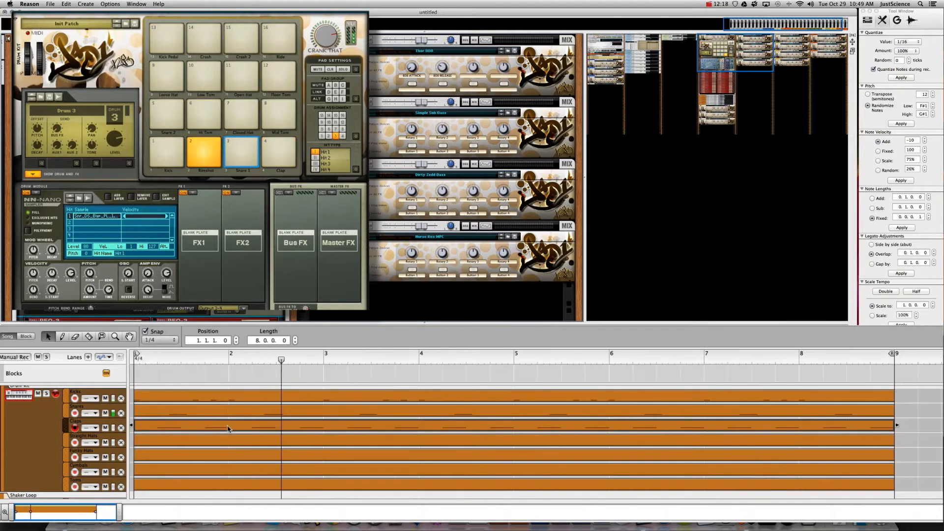
- Draw D1 rimshot notes on beats 2 and 4 of bars 1 and 2 in the Snares clip
{"action": "left_click", "coordinate": [165, 412]}
{"action": "key", "text": "super+e"}
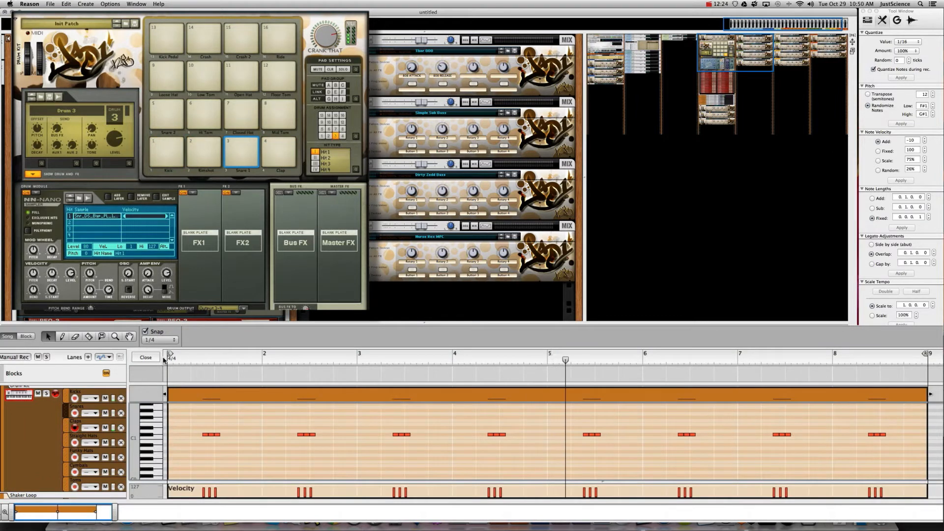
{"action": "left_click", "coordinate": [196, 430]}
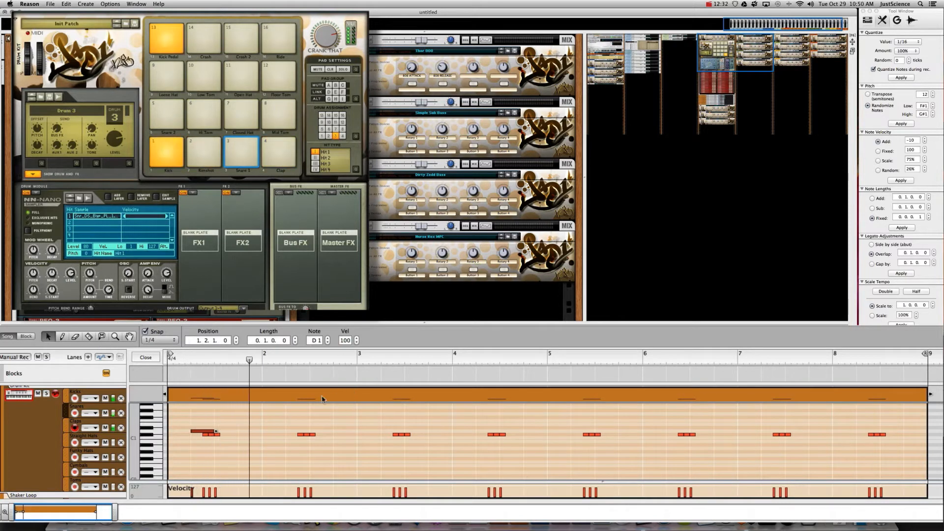
{"action": "left_click", "coordinate": [248, 431], "text": "super"}
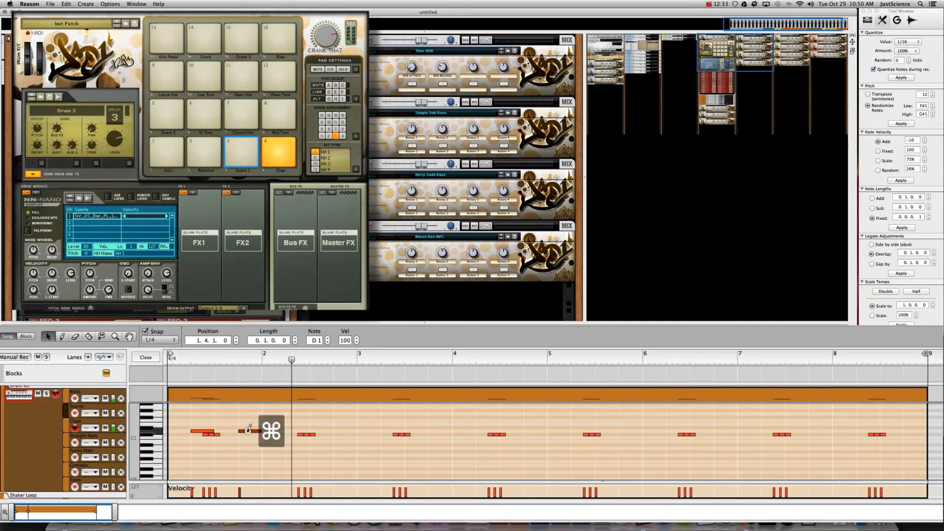
{"action": "left_click", "coordinate": [295, 431], "text": "super"}
{"action": "left_click", "coordinate": [342, 431], "text": "super"}
- Copy the two-bar D1 pattern across bars 3–8
{"action": "left_click_drag", "start_coordinate": [357, 419], "coordinate": [395, 433]}
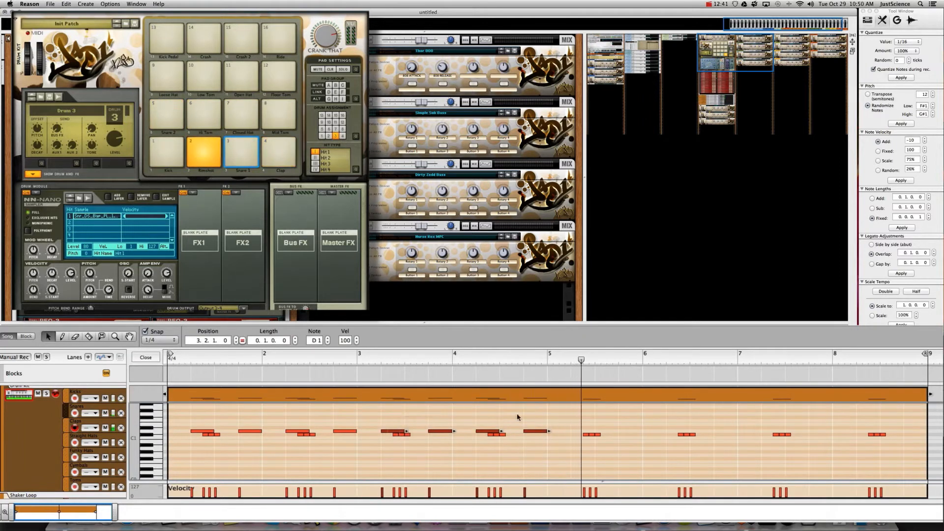
{"action": "left_click_drag", "start_coordinate": [544, 424], "coordinate": [176, 435]}
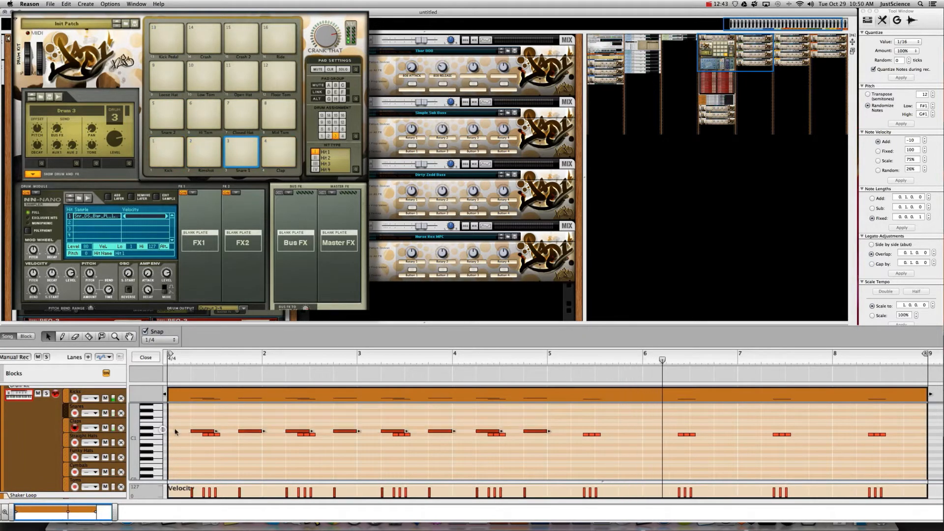
{"action": "left_click_drag", "start_coordinate": [290, 432], "coordinate": [583, 456]}
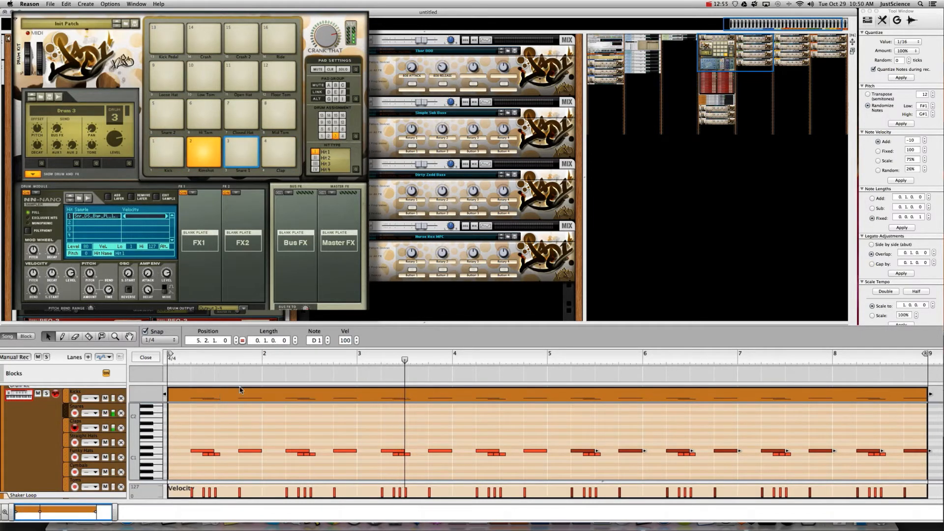
{"action": "left_click_drag", "start_coordinate": [186, 433], "coordinate": [932, 452]}
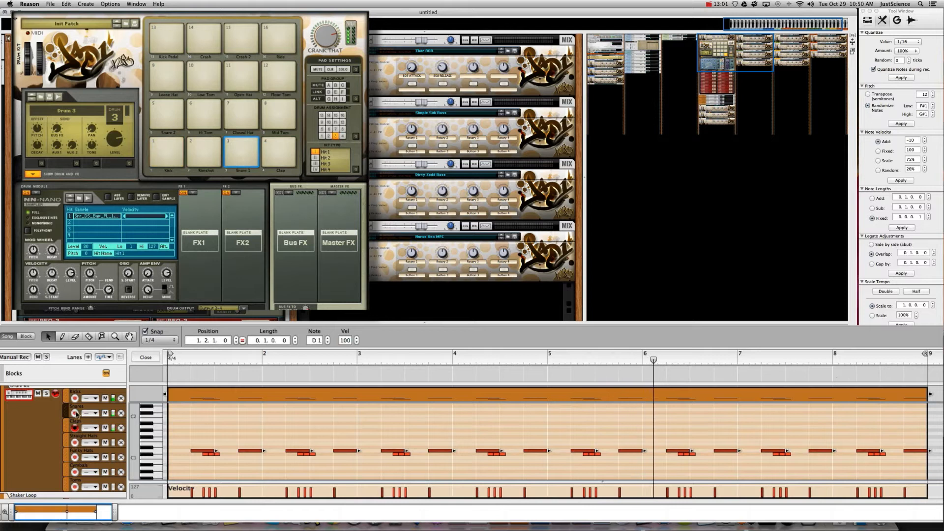
- Assign groove channel A2 to the Snares lane and A1 to the Claps lane
{"action": "left_click", "coordinate": [90, 414]}
{"action": "mouse_move", "coordinate": [150, 456]}
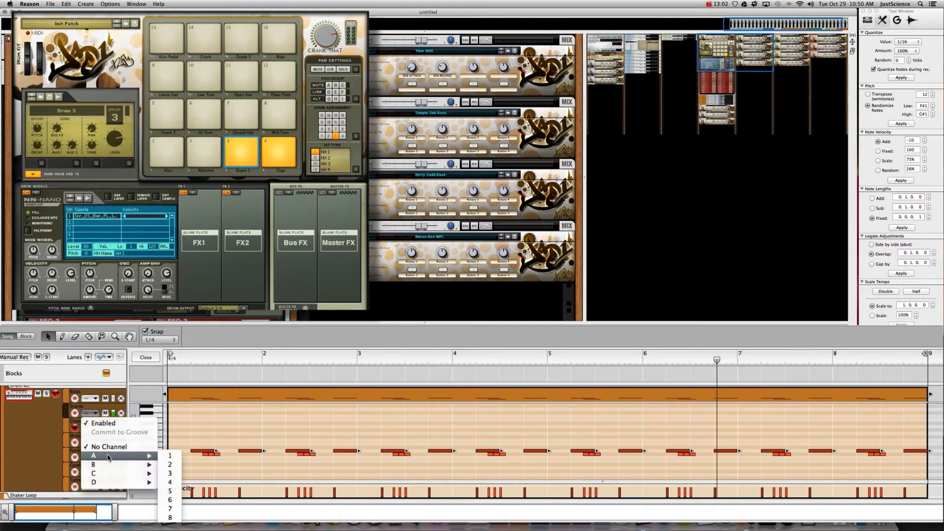
{"action": "left_click", "coordinate": [170, 464]}
{"action": "left_click", "coordinate": [90, 428]}
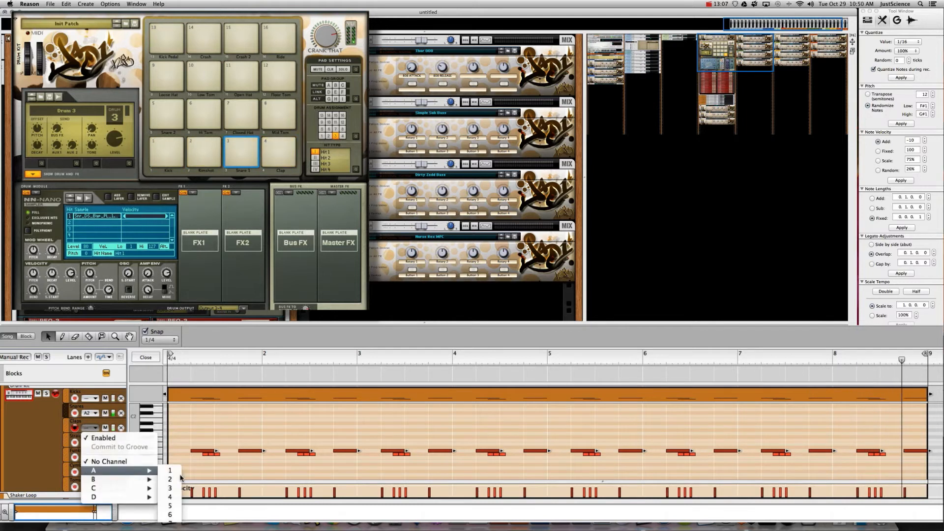
{"action": "left_click", "coordinate": [170, 473]}
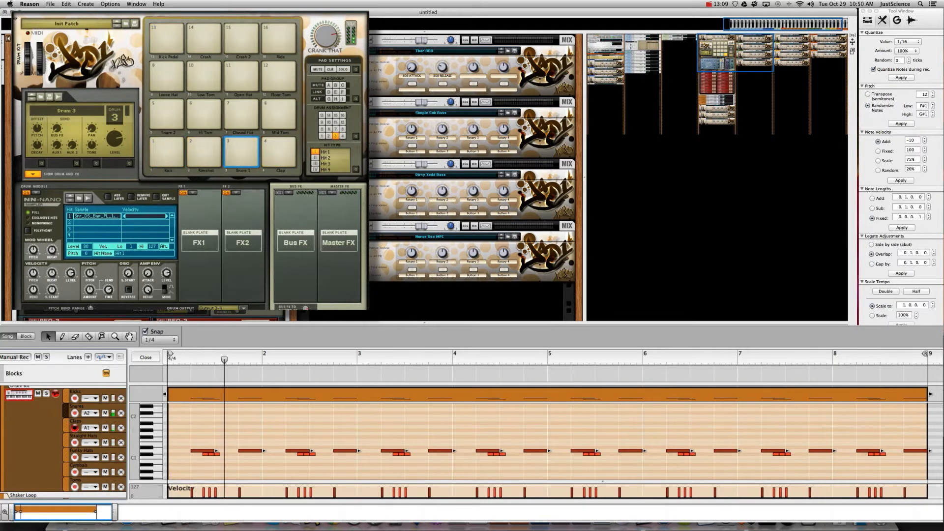
- Slide groove channel A1 by -4 ticks in the ReGroove Mixer
{"action": "key", "text": "super+g"}
{"action": "left_click_drag", "start_coordinate": [49, 467], "coordinate": [48, 470]}
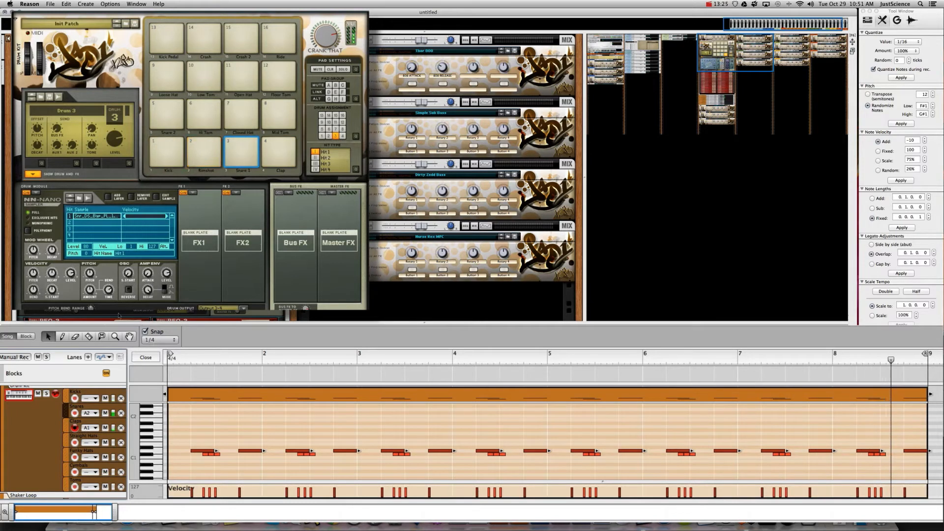
{"action": "left_click", "coordinate": [237, 80]}
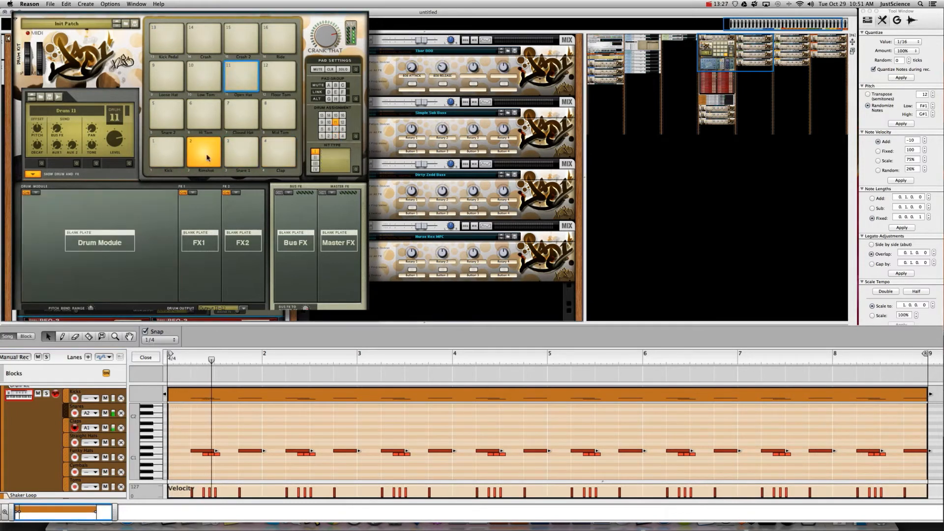
- Load an NN-Nano on pad 11 and browse to the XXL Hats Open sample folder
{"action": "left_click", "coordinate": [40, 195]}
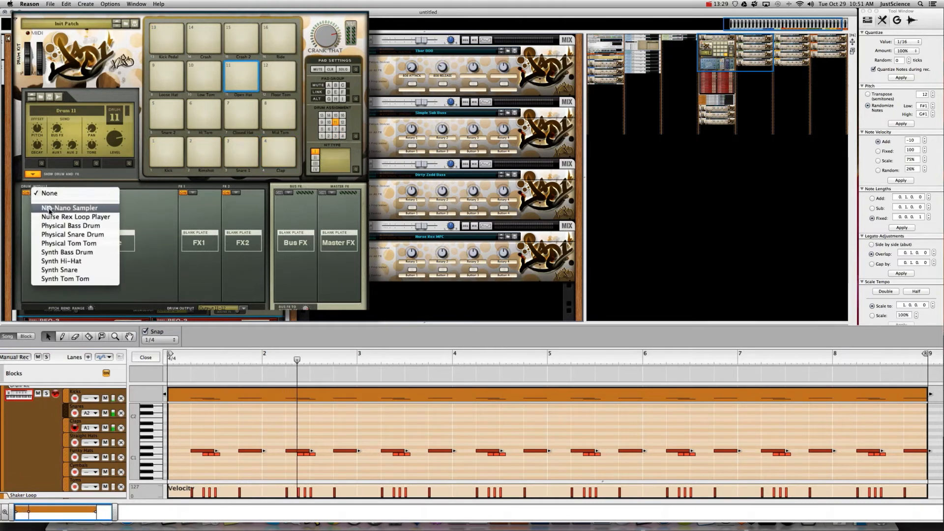
{"action": "left_click", "coordinate": [48, 209]}
{"action": "double_click", "coordinate": [119, 225]}
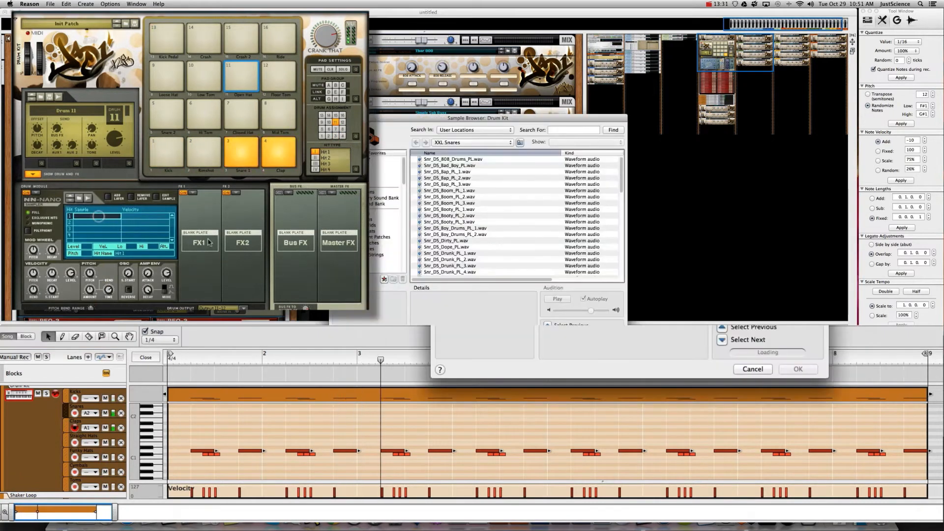
{"action": "left_click", "coordinate": [473, 142]}
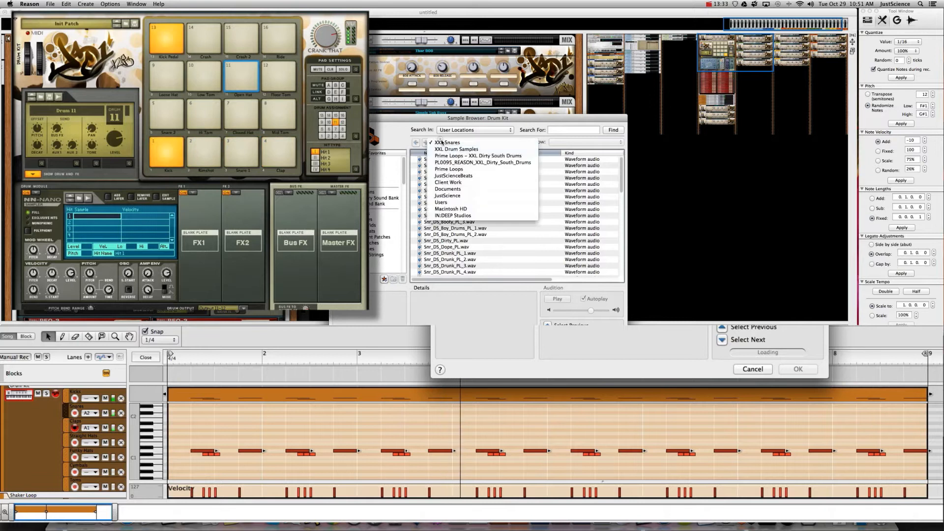
{"action": "left_click", "coordinate": [458, 149]}
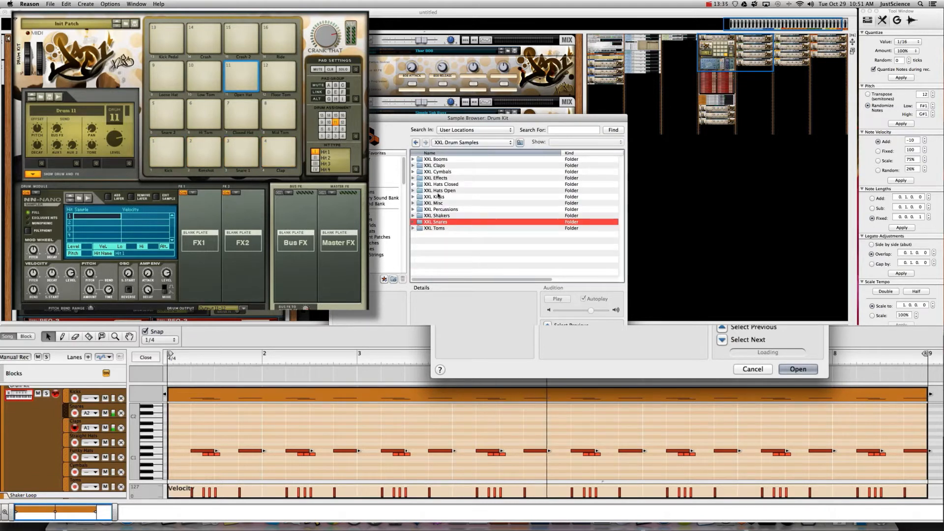
{"action": "left_click", "coordinate": [437, 191]}
{"action": "double_click", "coordinate": [439, 191]}
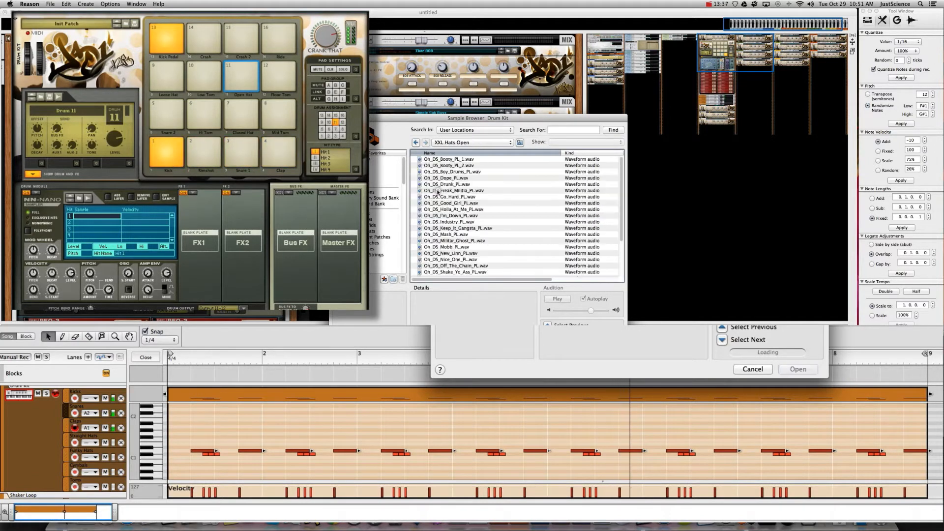
- Audition the open-hat samples and settle on Oh_DS_Keep_It_Gangsta_PL.wav
{"action": "scroll", "coordinate": [471, 262], "scroll_direction": "down", "scroll_amount": 3}
{"action": "left_click", "coordinate": [457, 273]}
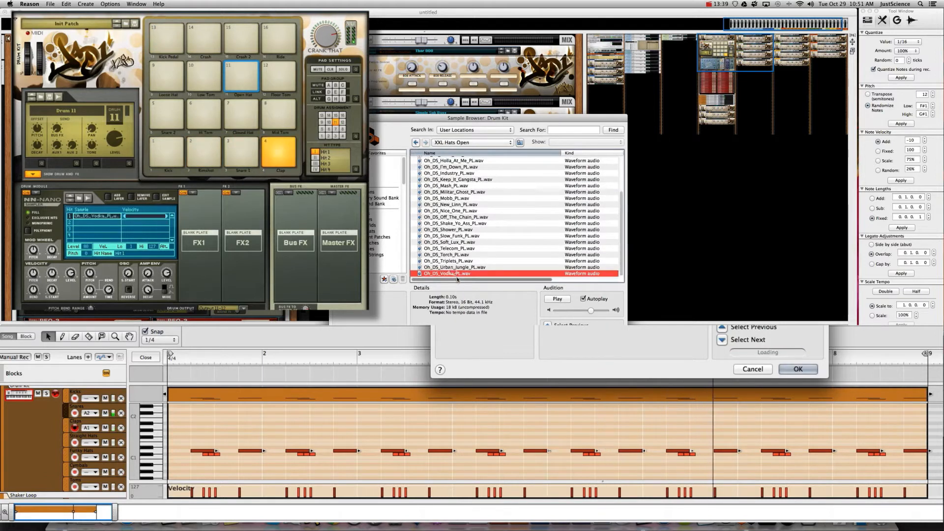
{"action": "left_click", "coordinate": [453, 268]}
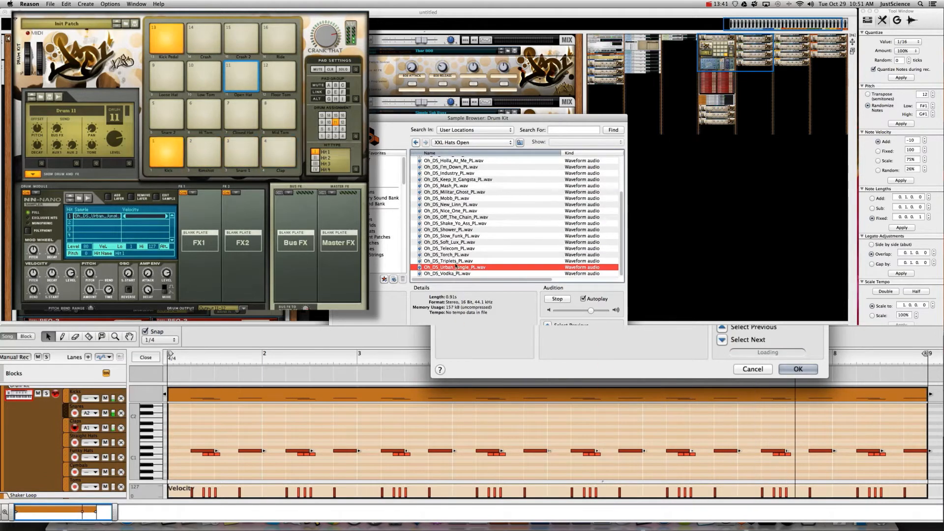
{"action": "left_click", "coordinate": [457, 261]}
{"action": "key", "text": "Up"}
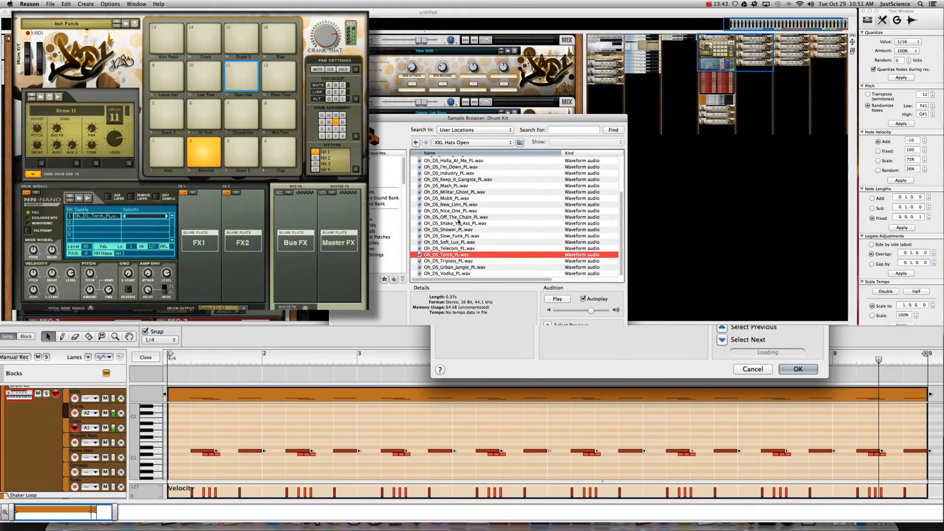
{"action": "key", "text": "Up"}
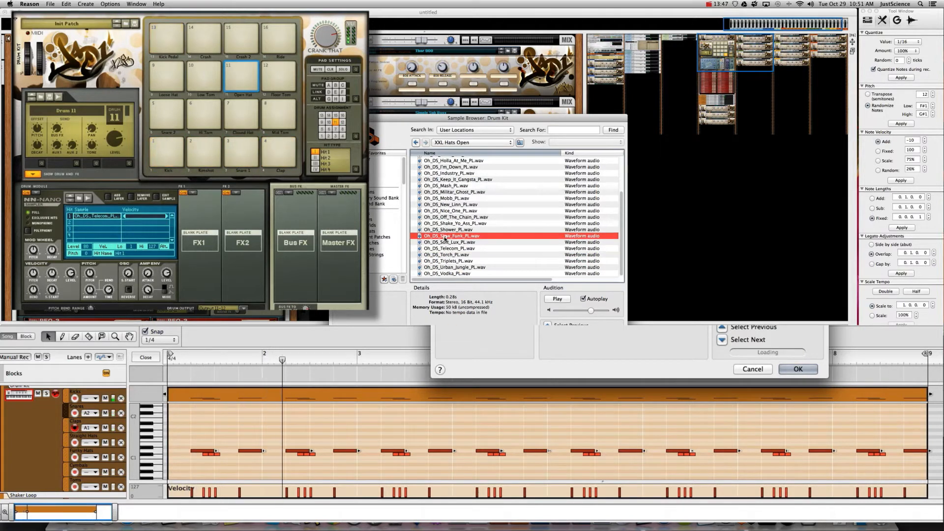
{"action": "key", "text": "Up"}
{"action": "key", "text": "Up"}
{"action": "key", "text": "Up"}
{"action": "key", "text": "Up"}
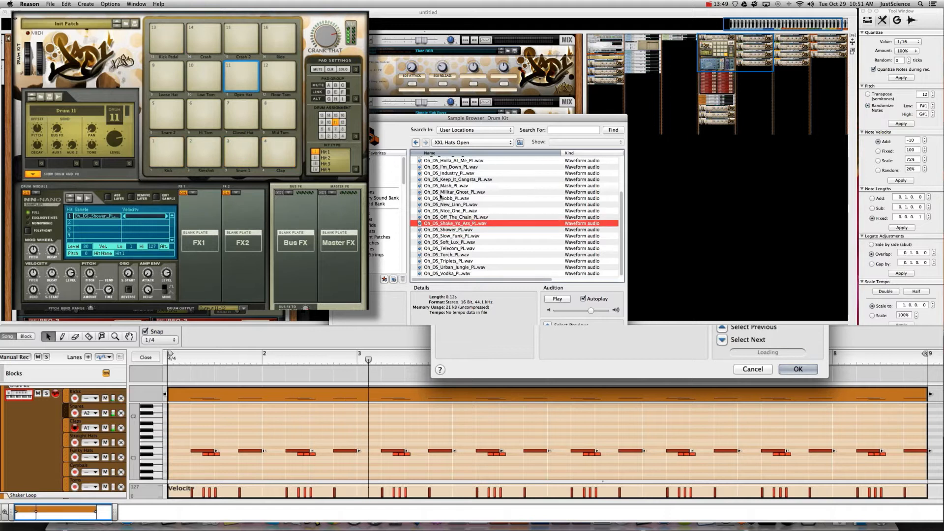
{"action": "key", "text": "Return"}
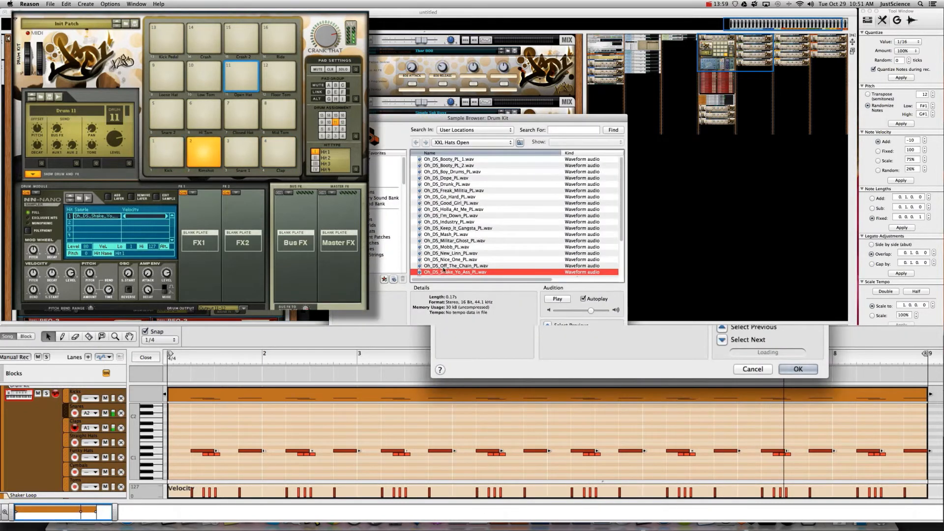
{"action": "key", "text": "Up"}
{"action": "key", "text": "Up"}
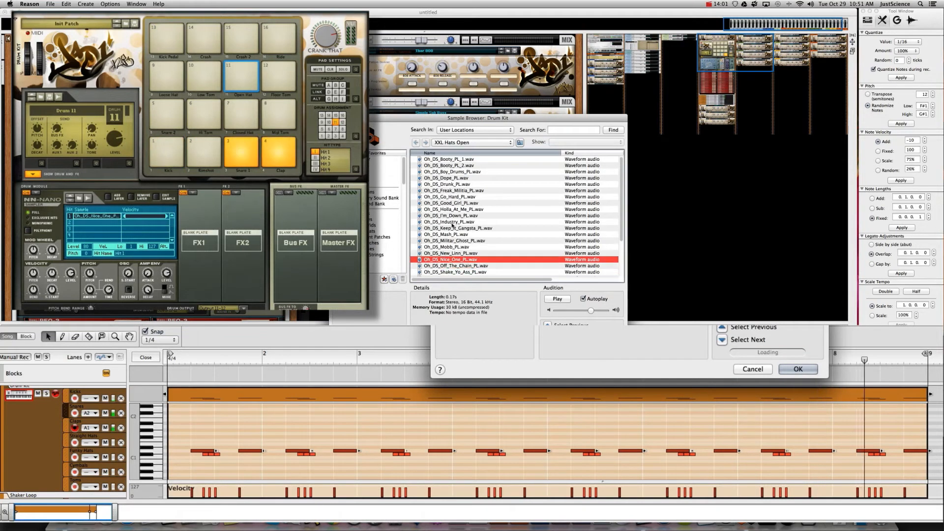
{"action": "key", "text": "Up"}
{"action": "key", "text": "Up"}
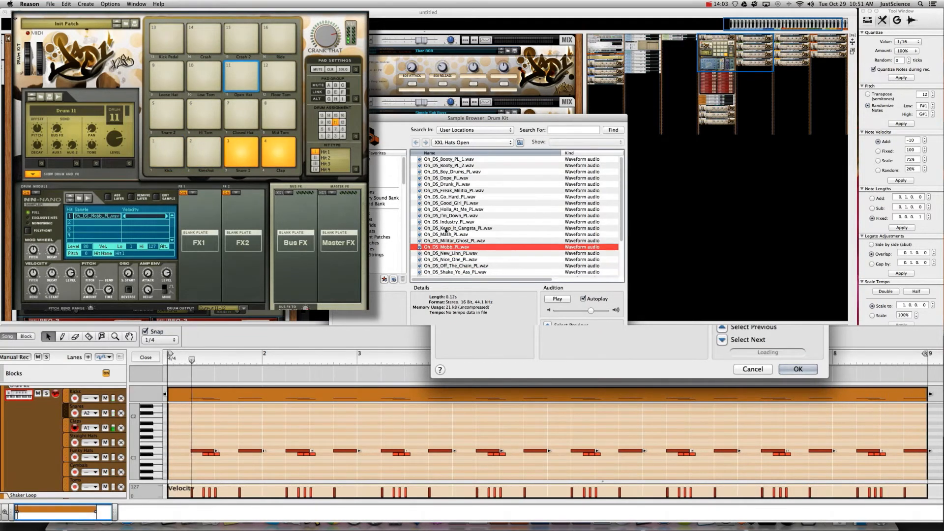
{"action": "key", "text": "Up"}
{"action": "key", "text": "Up"}
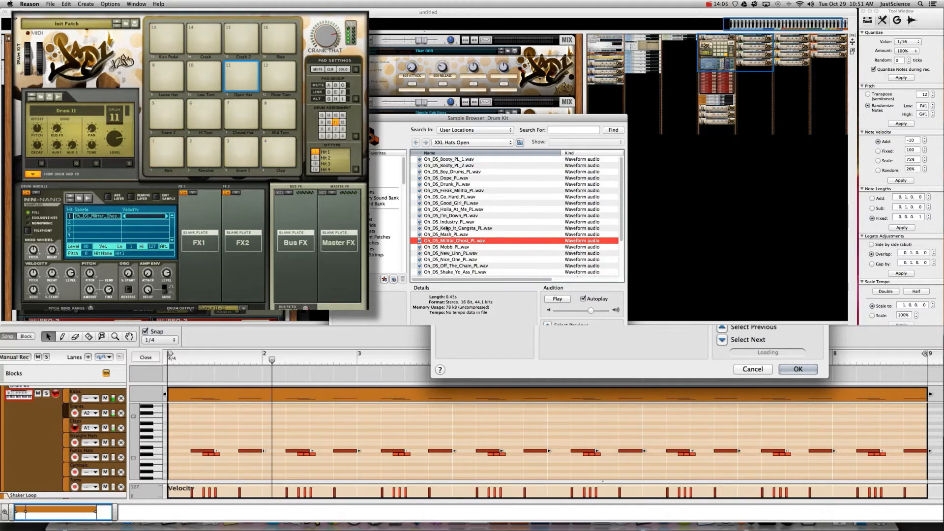
{"action": "key", "text": "Up"}
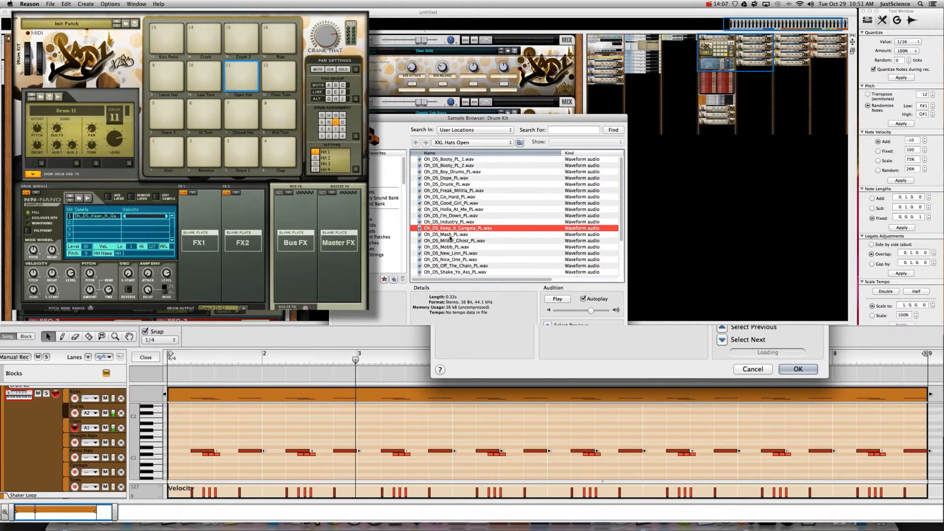
{"action": "key", "text": "Return"}
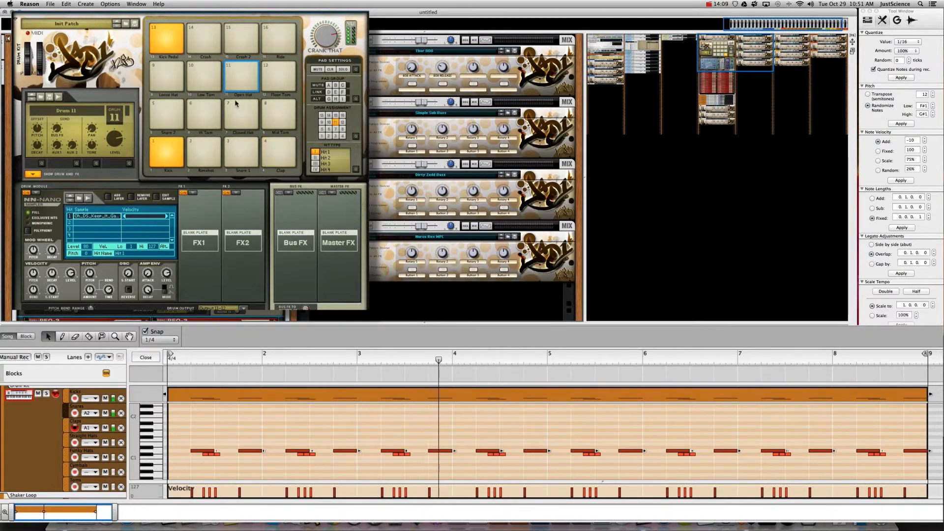
- In the Funky Hats lane, draw an A#1 note at 1.1.3 on a 1/8 grid, then set snap to Bar
{"action": "left_click", "coordinate": [64, 459]}
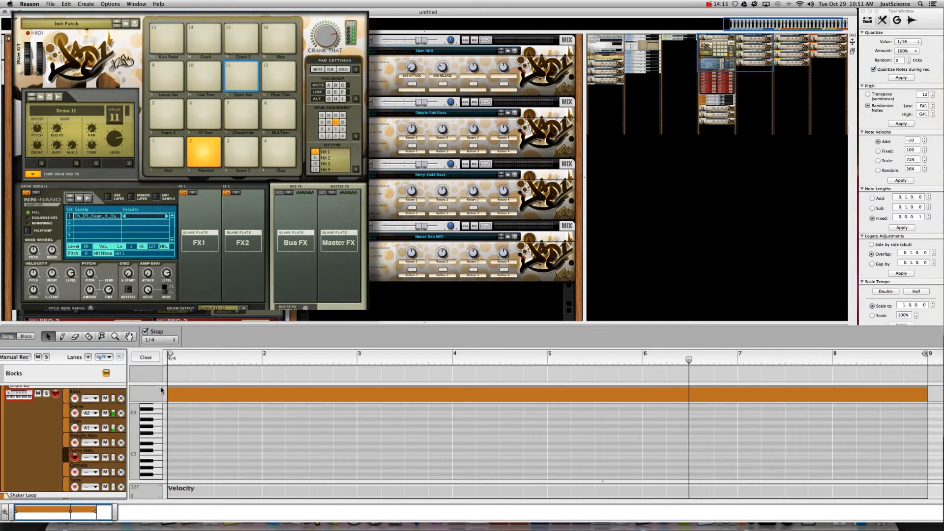
{"action": "left_click", "coordinate": [159, 340]}
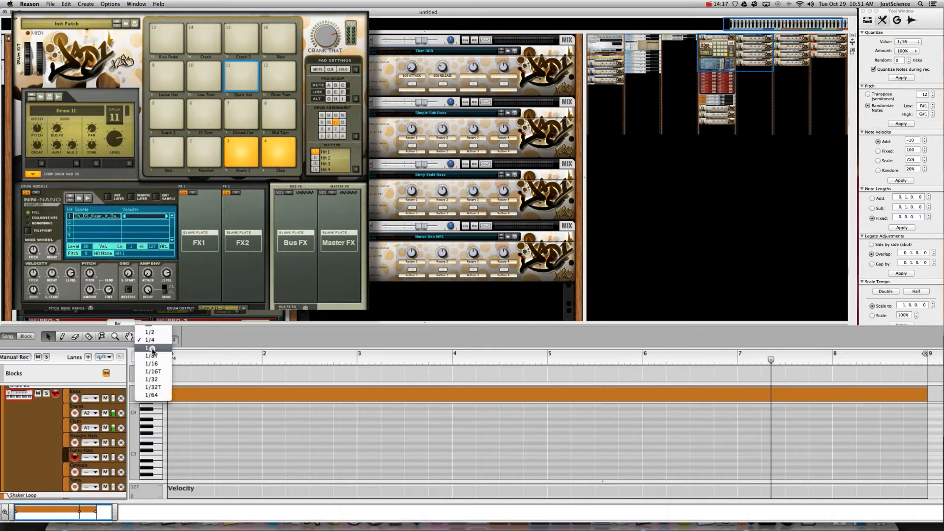
{"action": "left_click", "coordinate": [152, 348]}
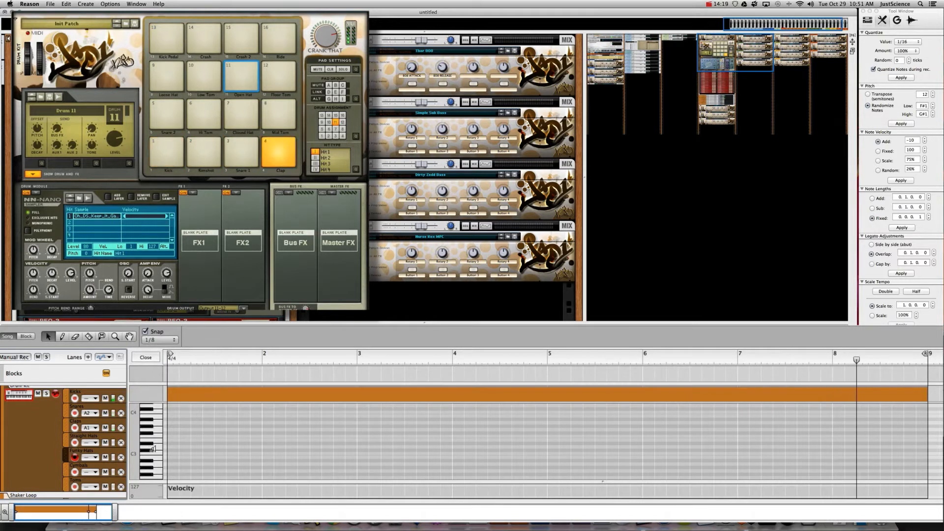
{"action": "scroll", "coordinate": [151, 497], "scroll_direction": "down", "scroll_amount": 1}
{"action": "scroll", "coordinate": [150, 423], "scroll_direction": "down", "scroll_amount": 7}
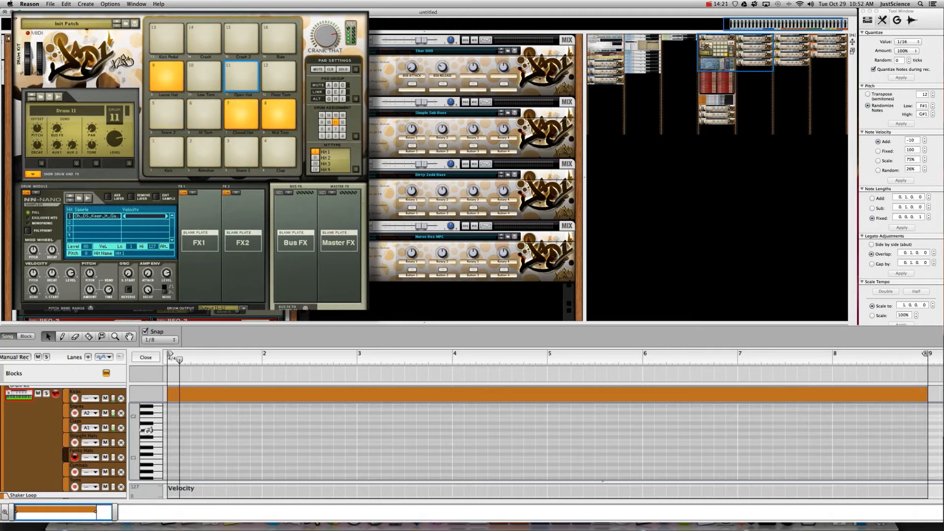
{"action": "left_click", "coordinate": [186, 423], "text": "super"}
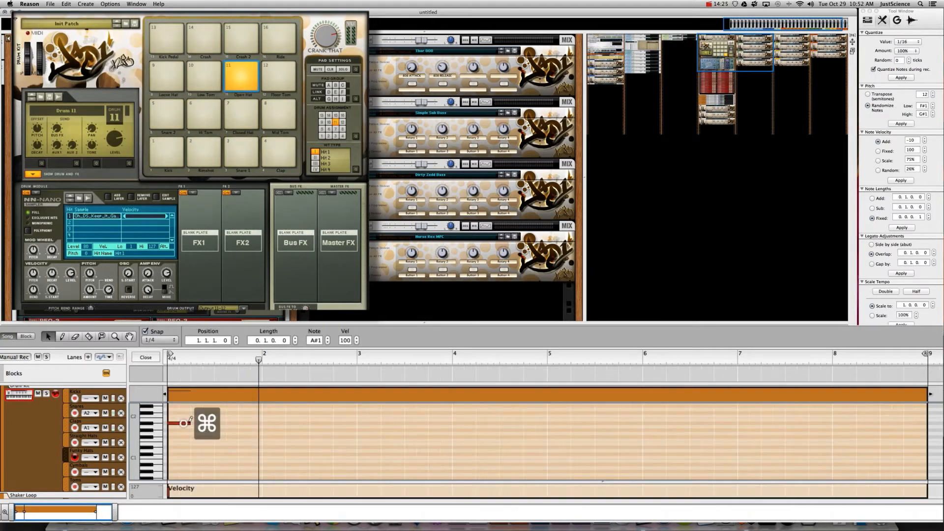
{"action": "left_click", "coordinate": [157, 341]}
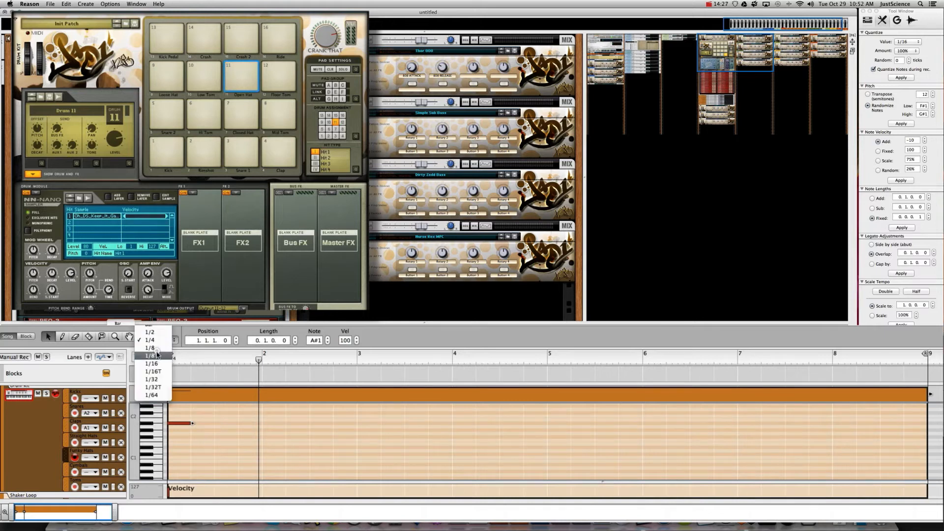
{"action": "left_click", "coordinate": [185, 423]}
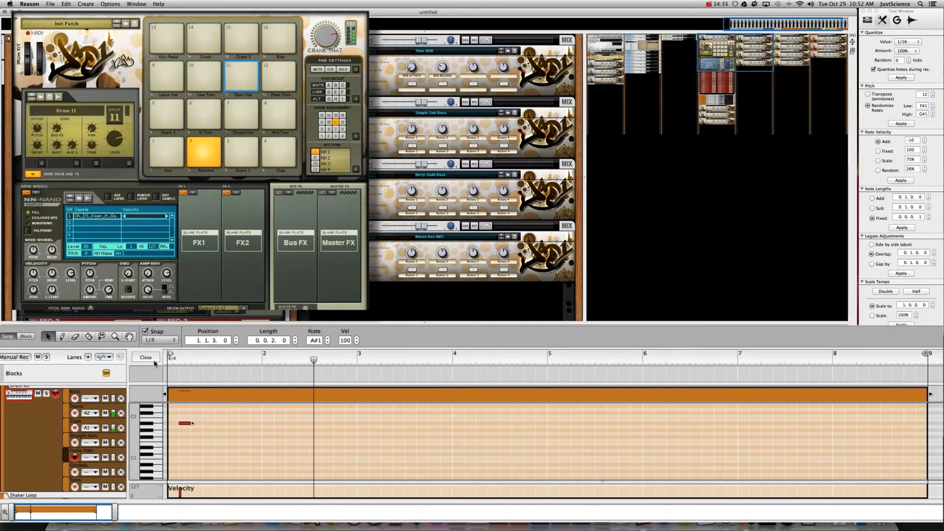
{"action": "left_click", "coordinate": [152, 340]}
{"action": "left_click", "coordinate": [150, 341]}
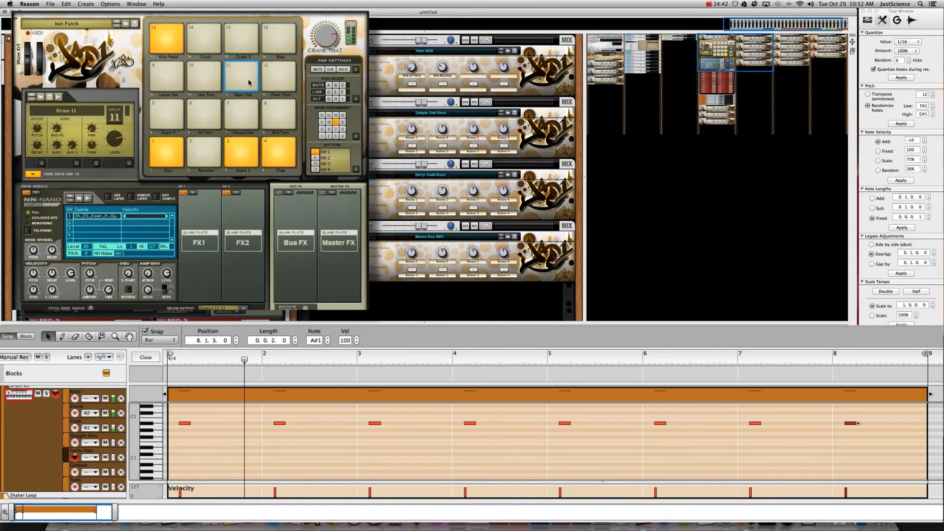
- Put a Filter on the hat drum's FX1 with slightly lower frequency
{"action": "left_click", "coordinate": [193, 193]}
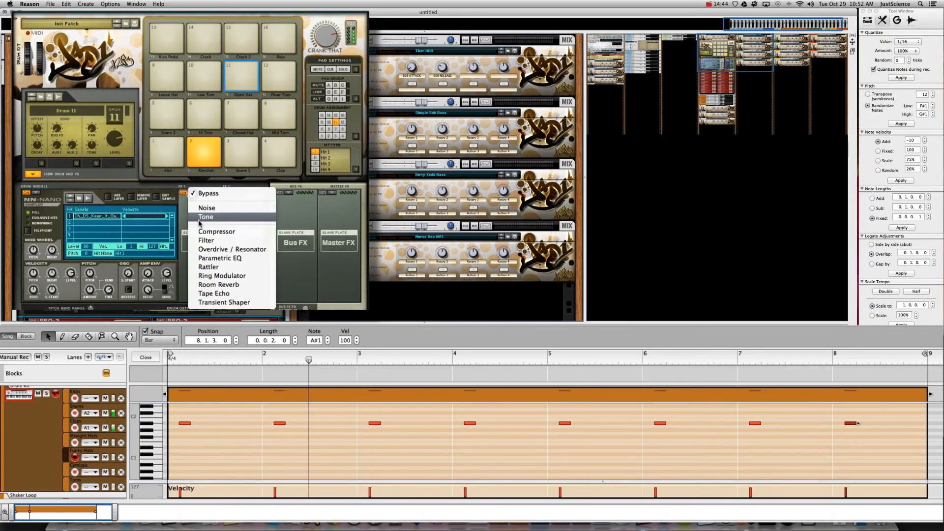
{"action": "left_click", "coordinate": [205, 241]}
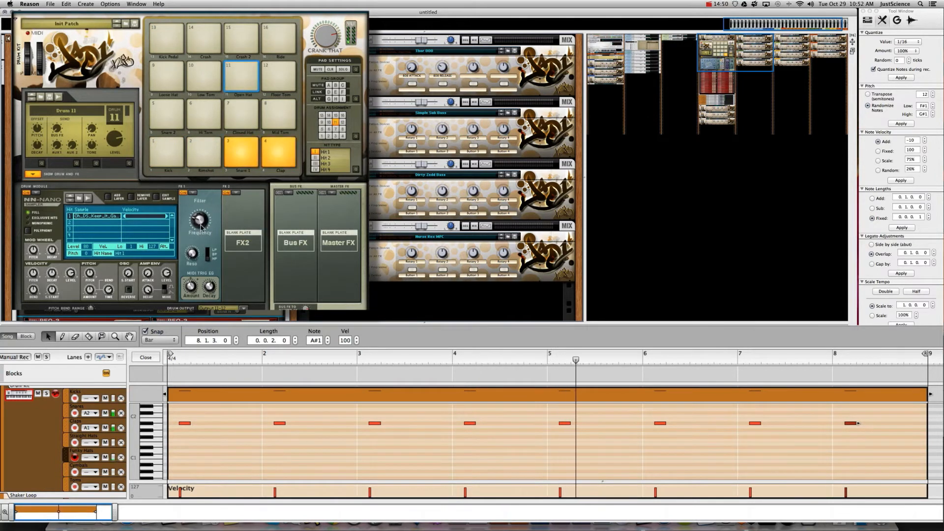
{"action": "left_click_drag", "start_coordinate": [201, 229], "coordinate": [202, 232]}
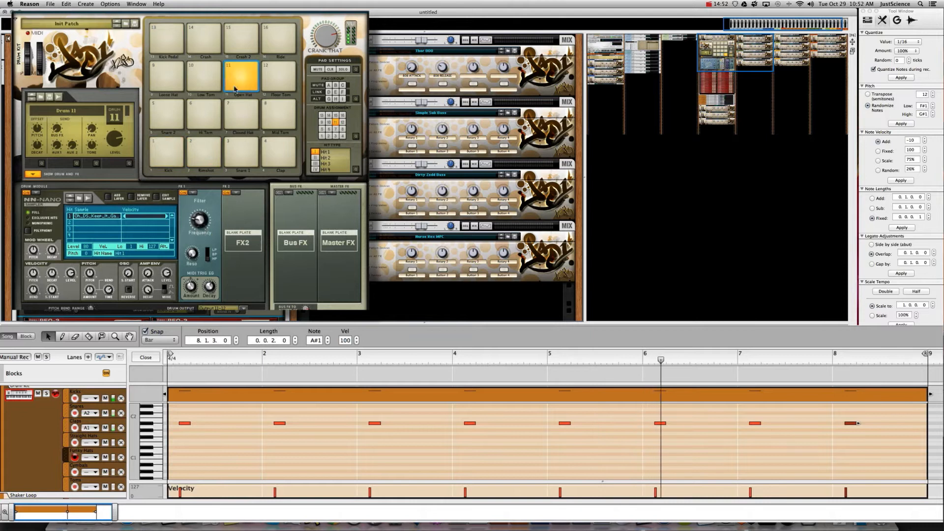
- Add a Transient Shaper on FX2 with more amount and shorter decay, and lower the hat level
{"action": "left_click", "coordinate": [235, 195]}
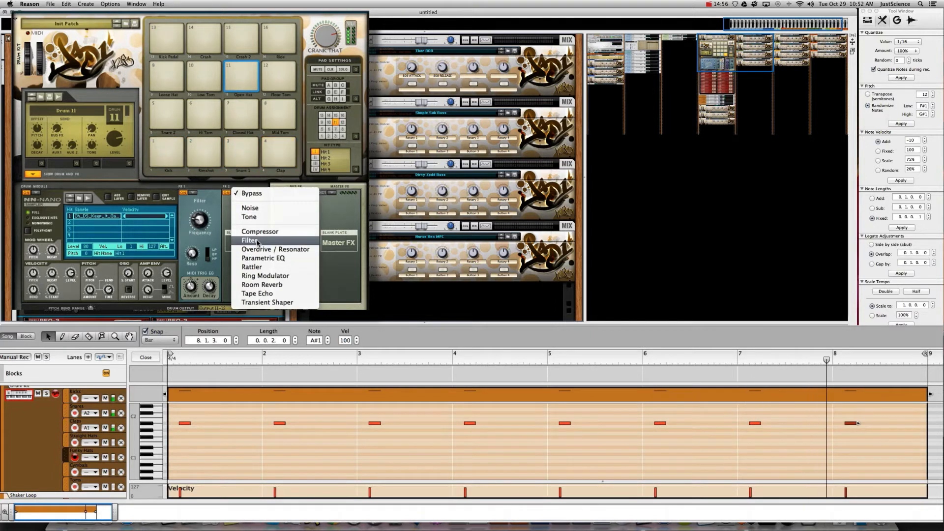
{"action": "left_click", "coordinate": [268, 302]}
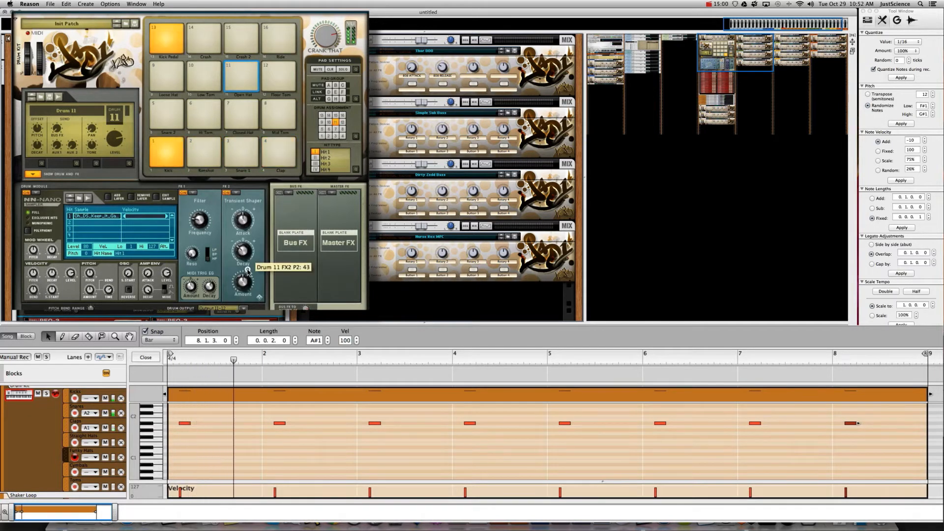
{"action": "left_click_drag", "start_coordinate": [246, 285], "coordinate": [242, 255]}
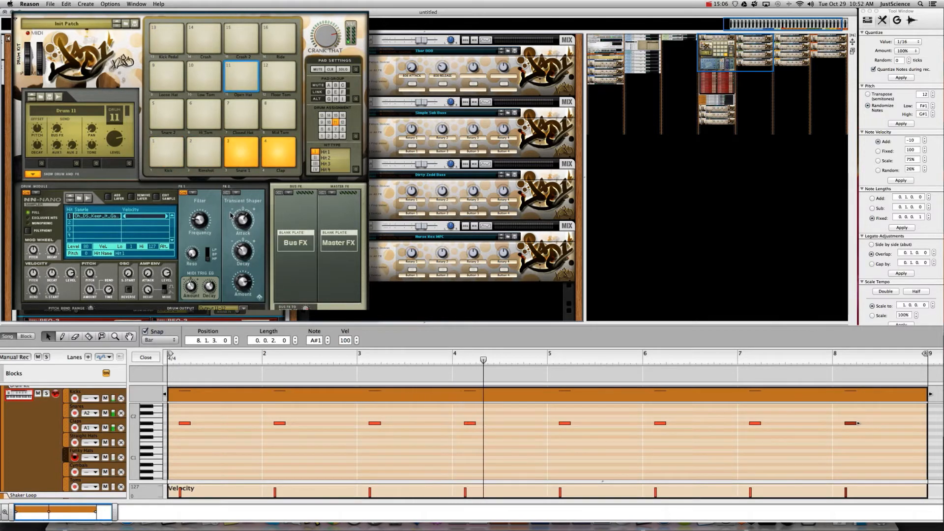
{"action": "left_click", "coordinate": [227, 192]}
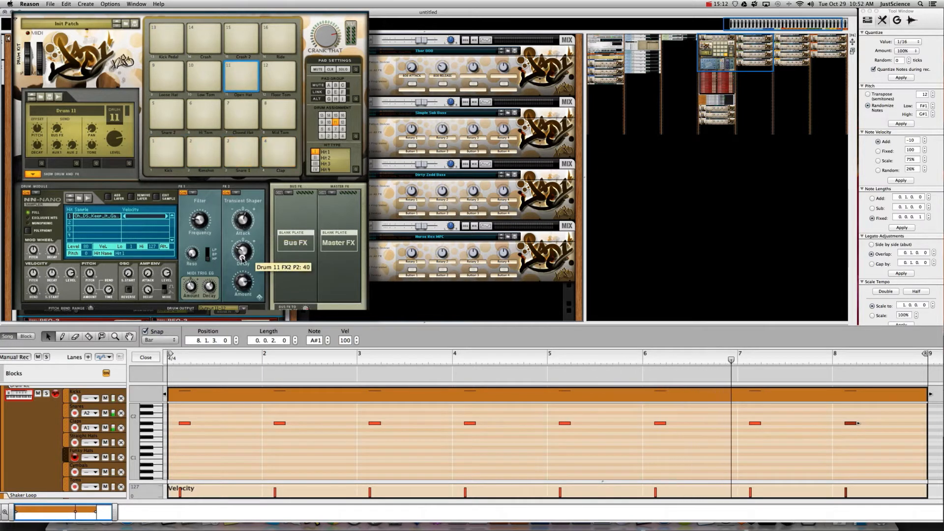
{"action": "left_click_drag", "start_coordinate": [242, 259], "coordinate": [244, 266]}
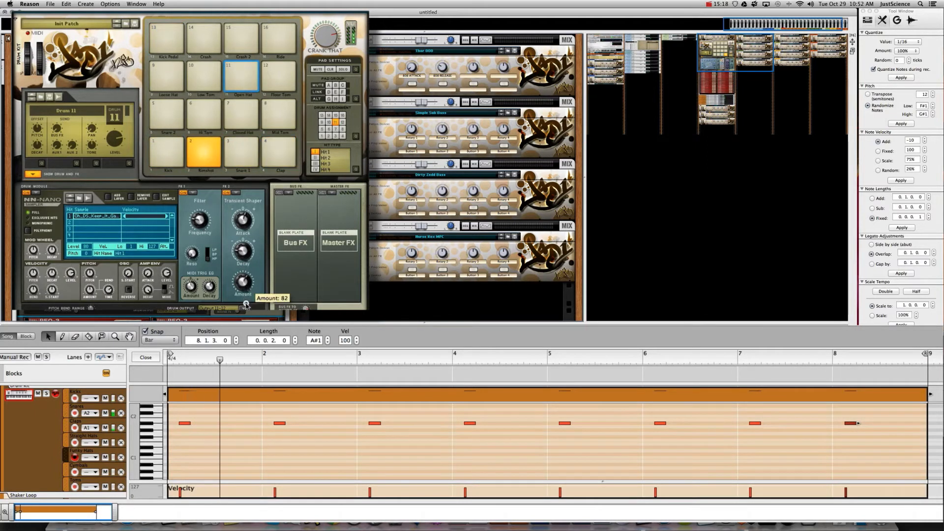
{"action": "left_click_drag", "start_coordinate": [246, 304], "coordinate": [247, 306]}
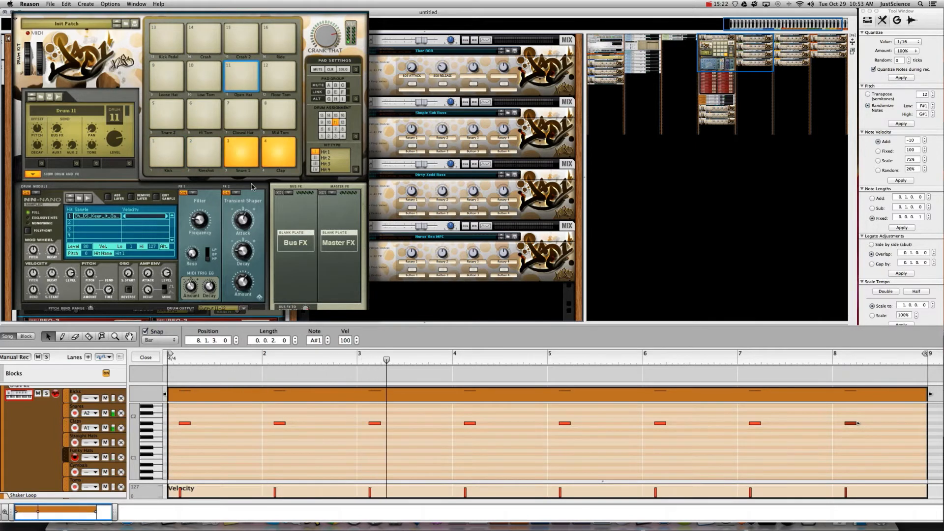
{"action": "left_click_drag", "start_coordinate": [114, 142], "coordinate": [116, 155]}
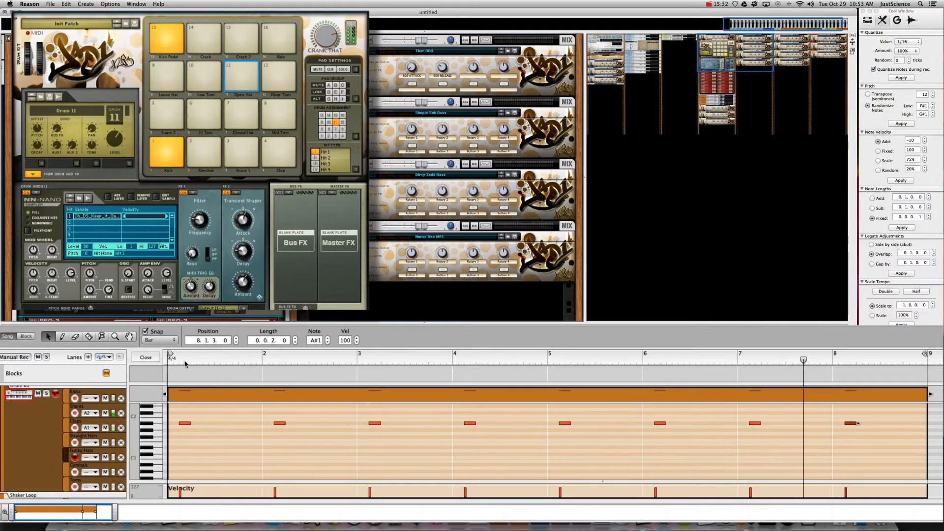
{"action": "left_click", "coordinate": [142, 359]}
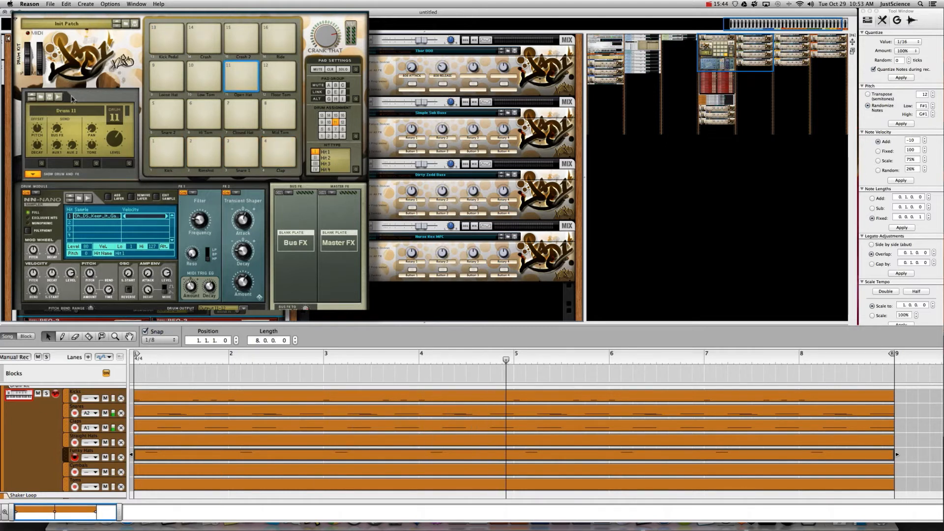
- Unfold the OPEN HAT PEQ-2 devices and turn the left one's Filter B Q to 104
{"action": "left_click", "coordinate": [33, 174]}
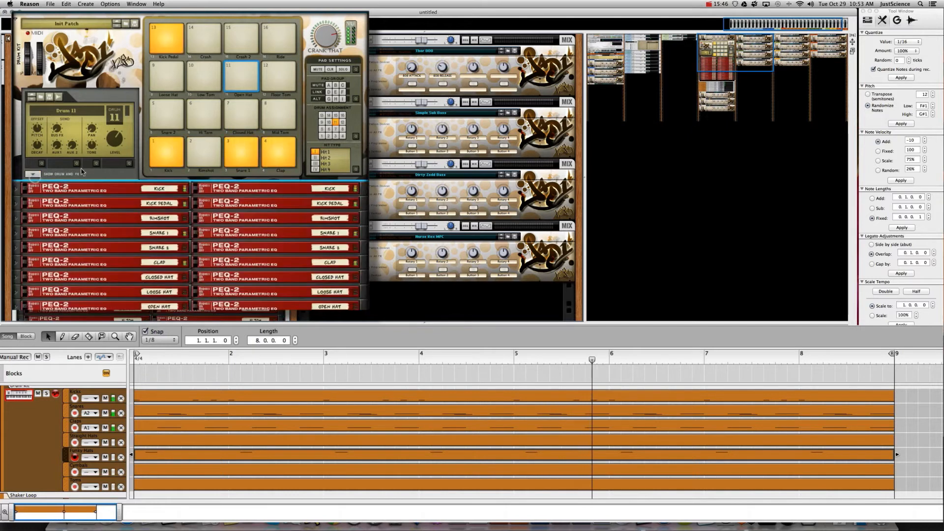
{"action": "left_click", "coordinate": [96, 312]}
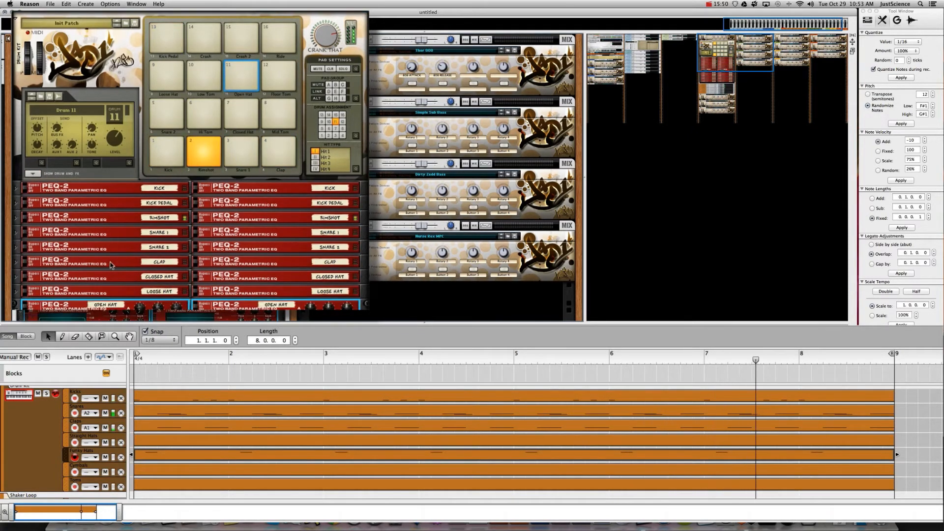
{"action": "scroll", "coordinate": [110, 264], "scroll_direction": "down", "scroll_amount": 4}
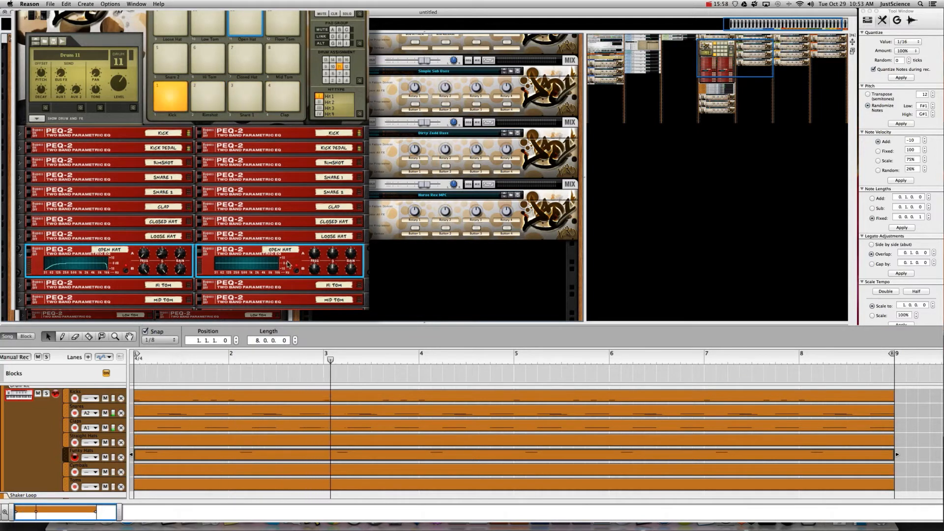
{"action": "left_click_drag", "start_coordinate": [163, 271], "coordinate": [165, 304]}
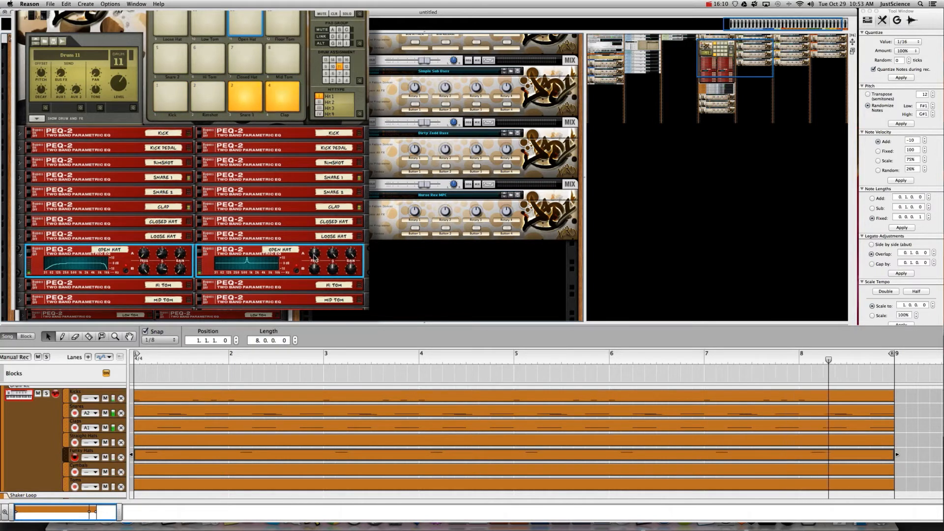
{"action": "mouse_move", "coordinate": [315, 262]}
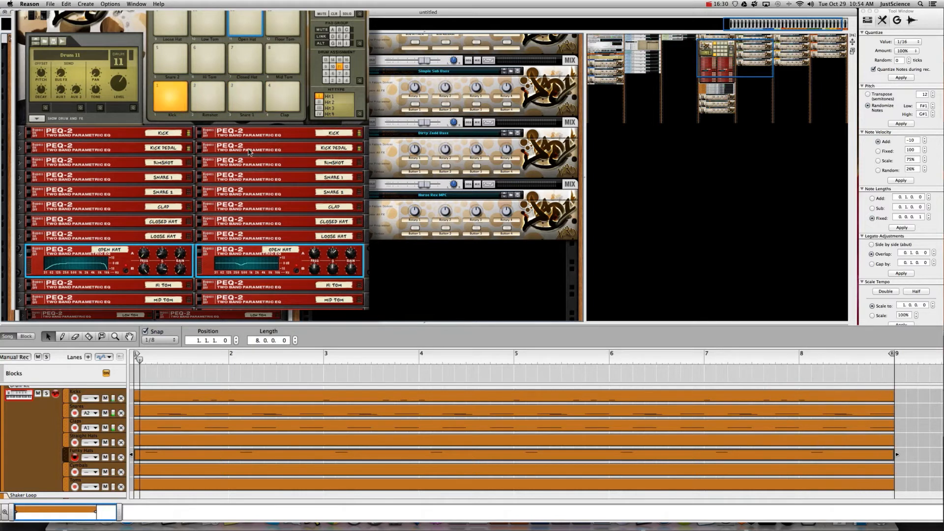
{"action": "left_click", "coordinate": [24, 253]}
- Draw an eight-bar clip on the Synth Lead track and open it for note editing
{"action": "left_click", "coordinate": [36, 118]}
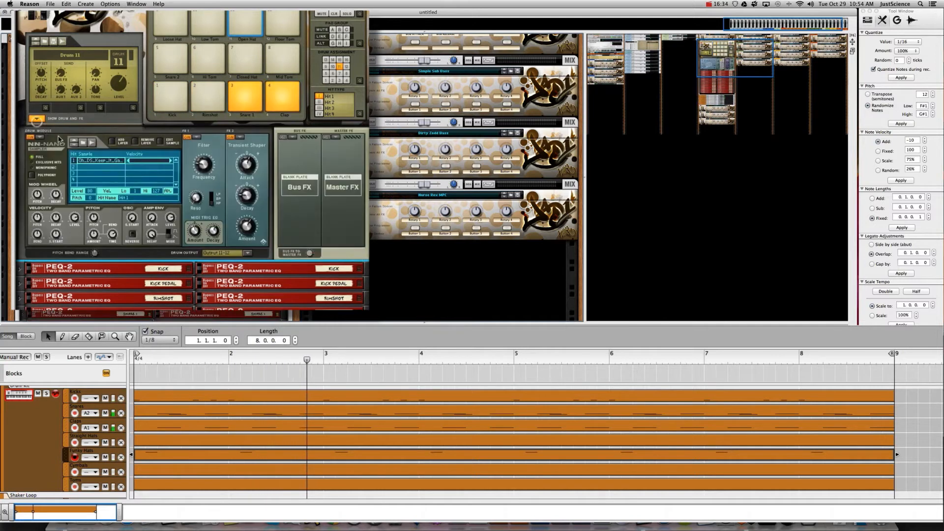
{"action": "left_click", "coordinate": [36, 118]}
{"action": "scroll", "coordinate": [104, 209], "scroll_direction": "down", "scroll_amount": 5}
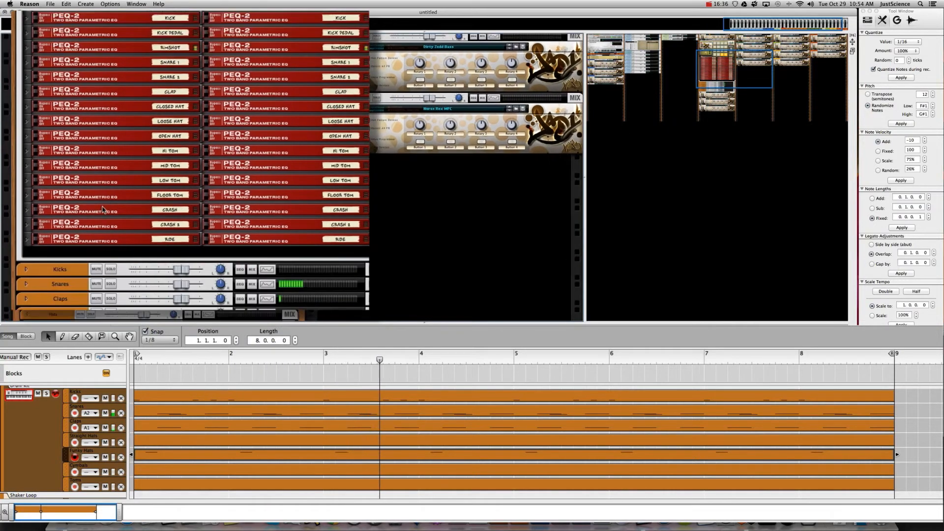
{"action": "scroll", "coordinate": [83, 160], "scroll_direction": "up", "scroll_amount": 3}
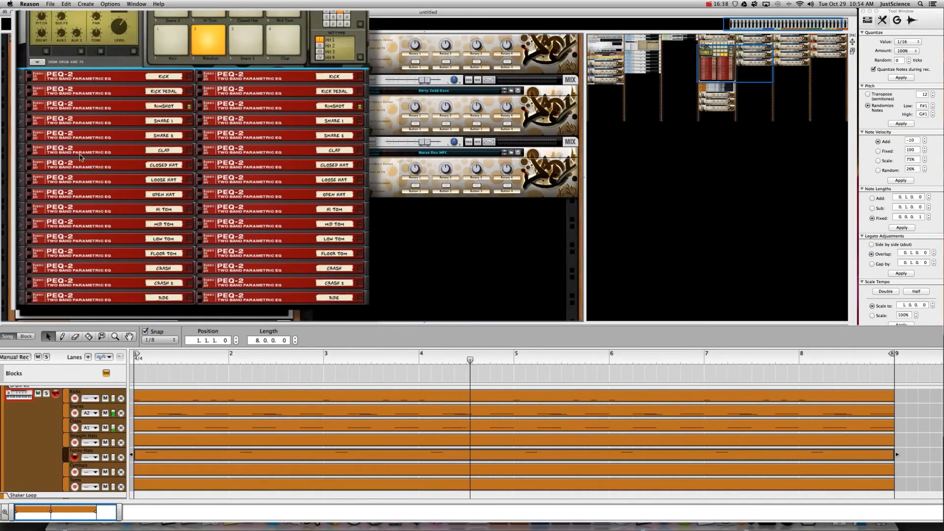
{"action": "scroll", "coordinate": [81, 157], "scroll_direction": "up", "scroll_amount": 4}
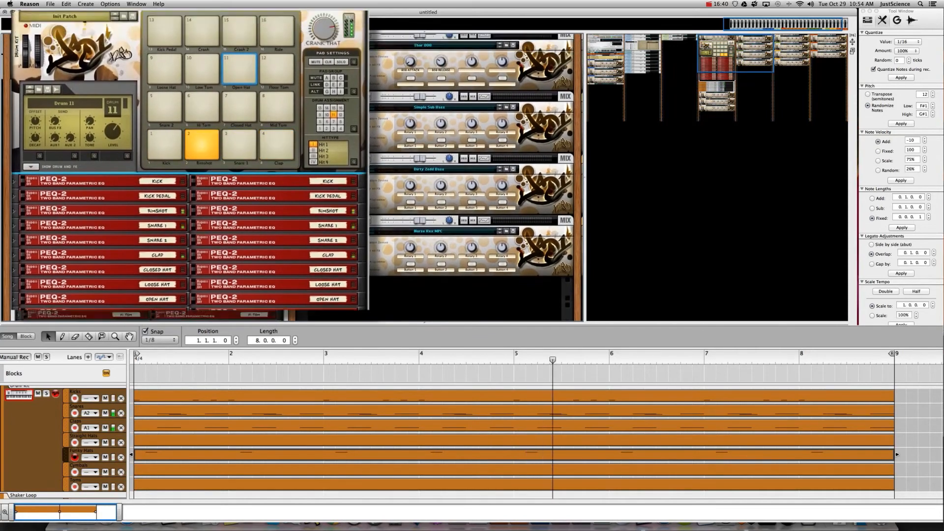
{"action": "scroll", "coordinate": [124, 138], "scroll_direction": "up", "scroll_amount": 2}
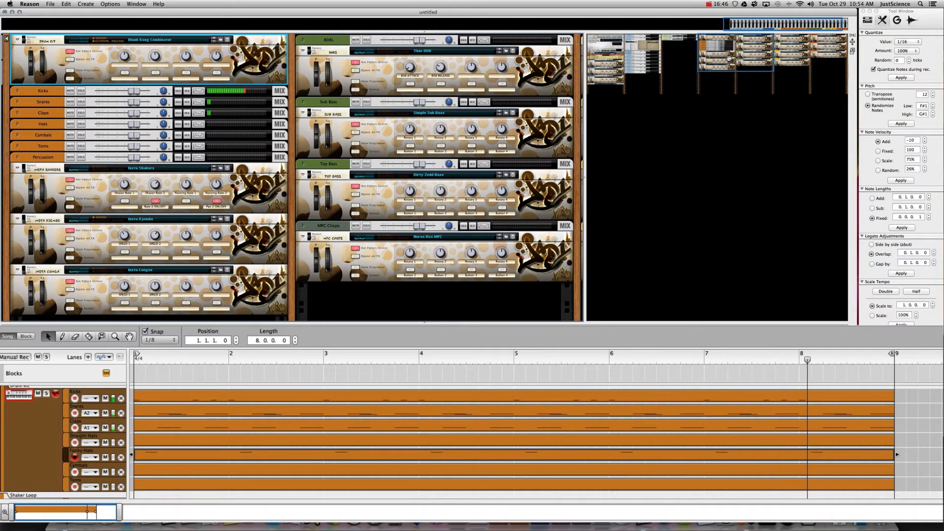
{"action": "left_click_drag", "start_coordinate": [729, 58], "coordinate": [814, 54]}
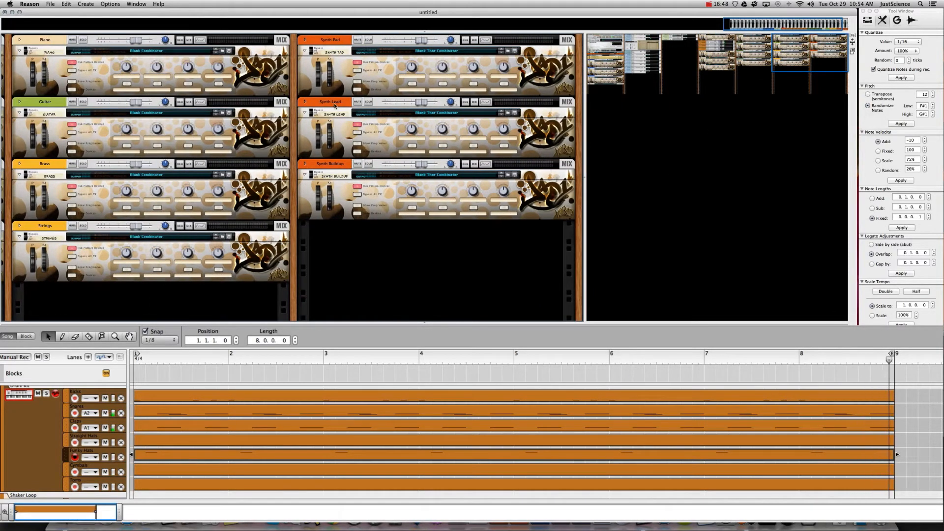
{"action": "left_click", "coordinate": [333, 102]}
{"action": "scroll", "coordinate": [61, 470], "scroll_direction": "down", "scroll_amount": 8}
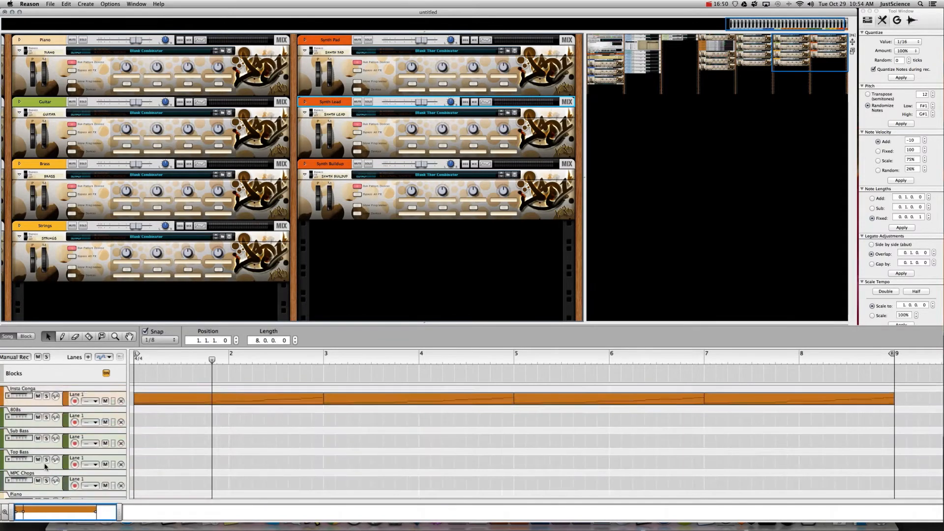
{"action": "scroll", "coordinate": [35, 478], "scroll_direction": "down", "scroll_amount": 1}
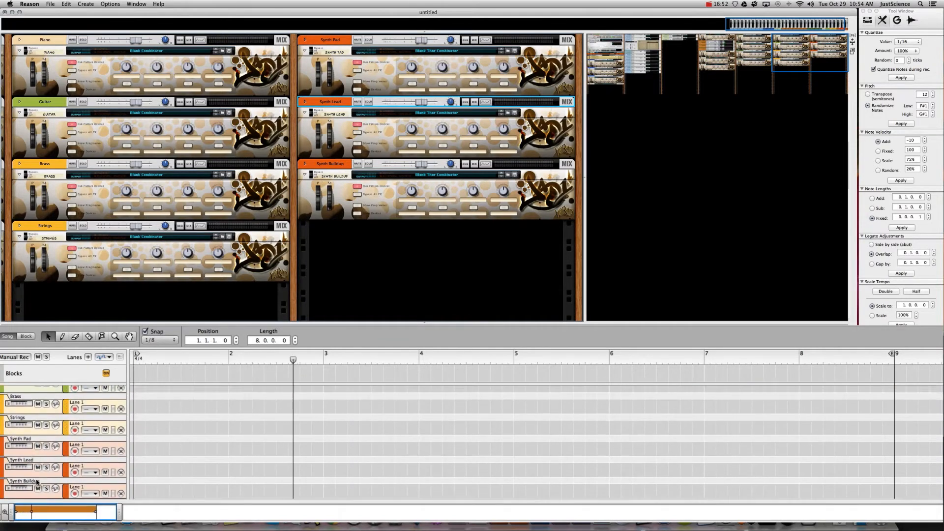
{"action": "left_click", "coordinate": [38, 465]}
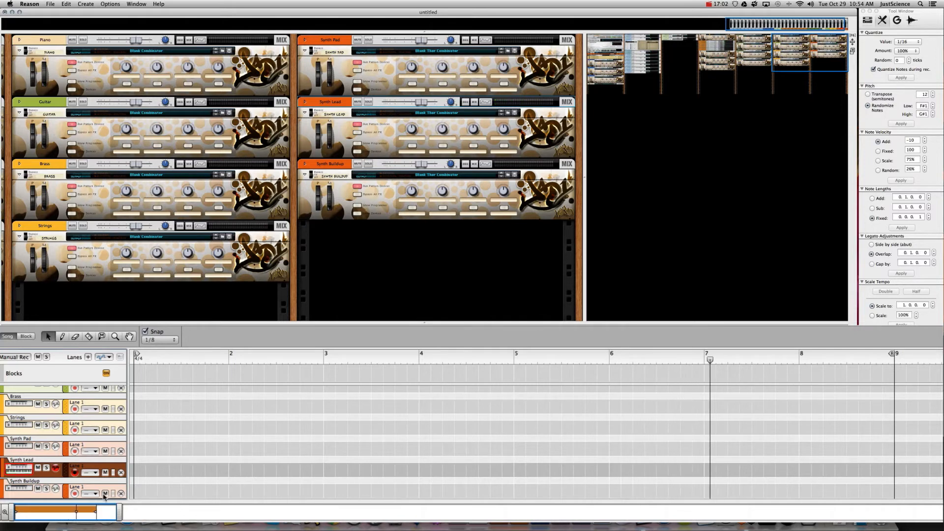
{"action": "left_click_drag", "start_coordinate": [139, 473], "coordinate": [906, 471]}
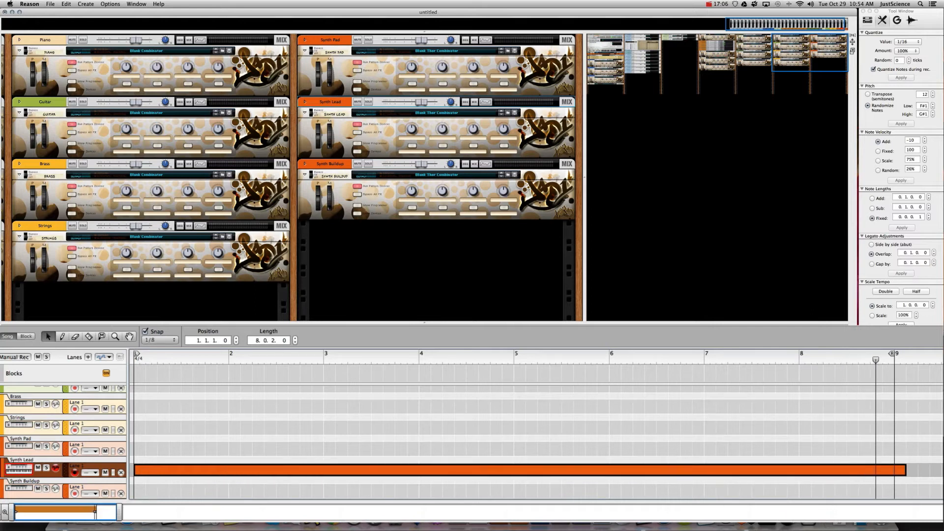
{"action": "double_click", "coordinate": [681, 470]}
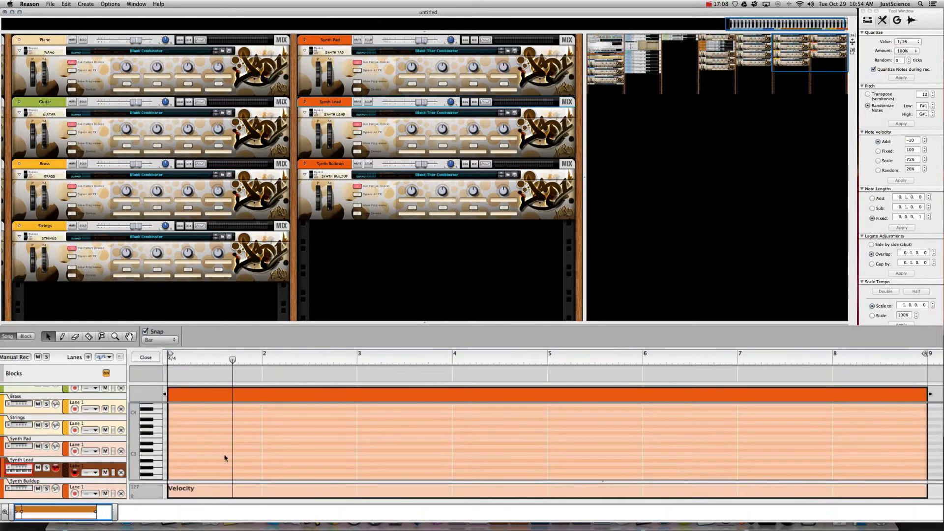
- Add a D#2 note at bar 1 and shorten it to an eighth note
{"action": "scroll", "coordinate": [150, 436], "scroll_direction": "down", "scroll_amount": 5}
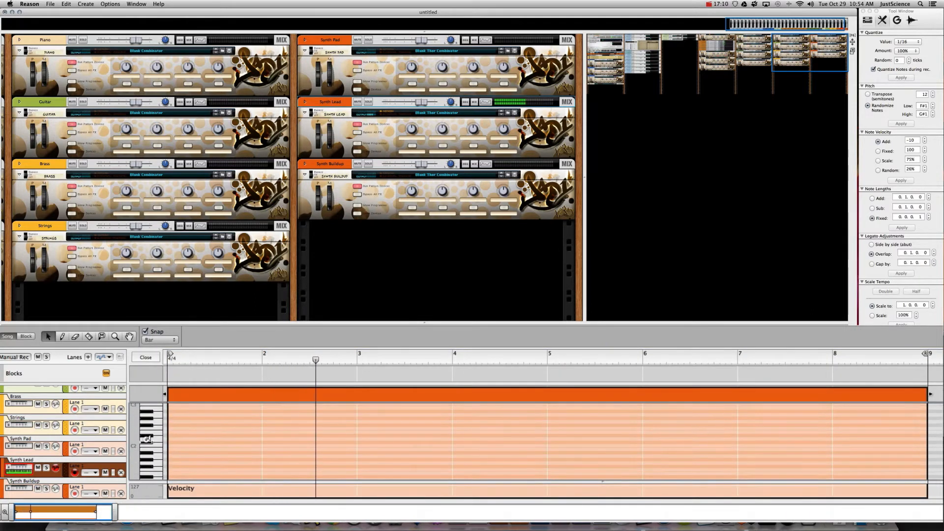
{"action": "left_click", "coordinate": [174, 436], "text": "super"}
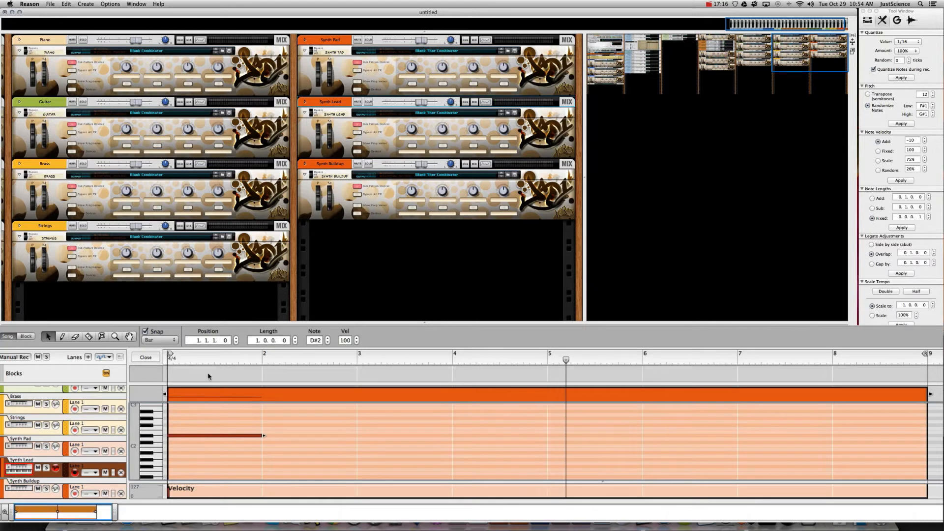
{"action": "left_click", "coordinate": [160, 342]}
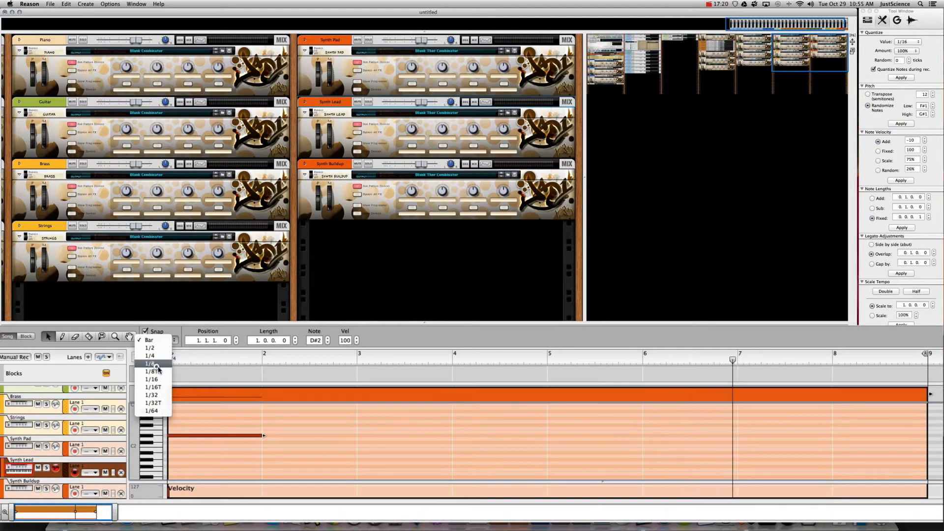
{"action": "left_click", "coordinate": [159, 364]}
{"action": "left_click_drag", "start_coordinate": [259, 435], "coordinate": [180, 436]}
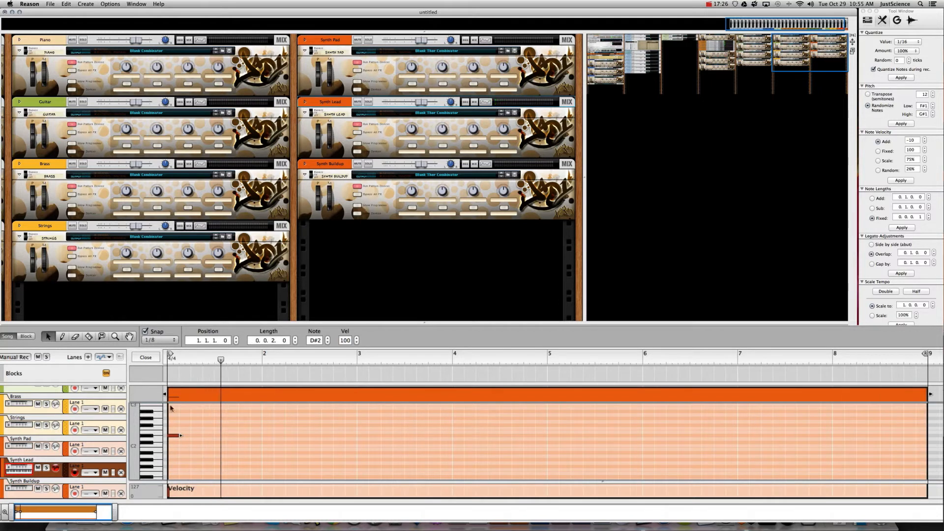
- At 1/16 snap, copy it to C#2 at 1.1.4 and to D2 at 1.4.4 and 2.1.4
{"action": "left_click", "coordinate": [154, 340]}
{"action": "left_click", "coordinate": [150, 350]}
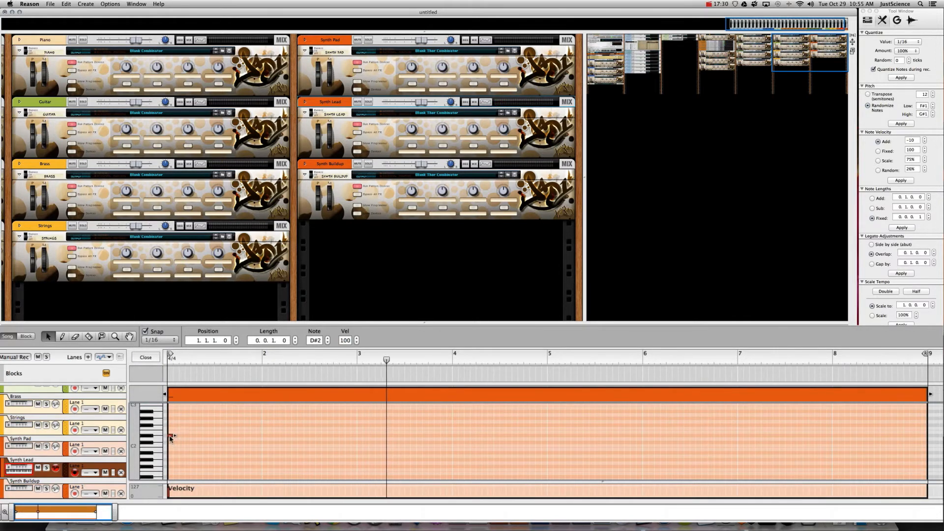
{"action": "left_click_drag", "start_coordinate": [171, 438], "coordinate": [195, 443]}
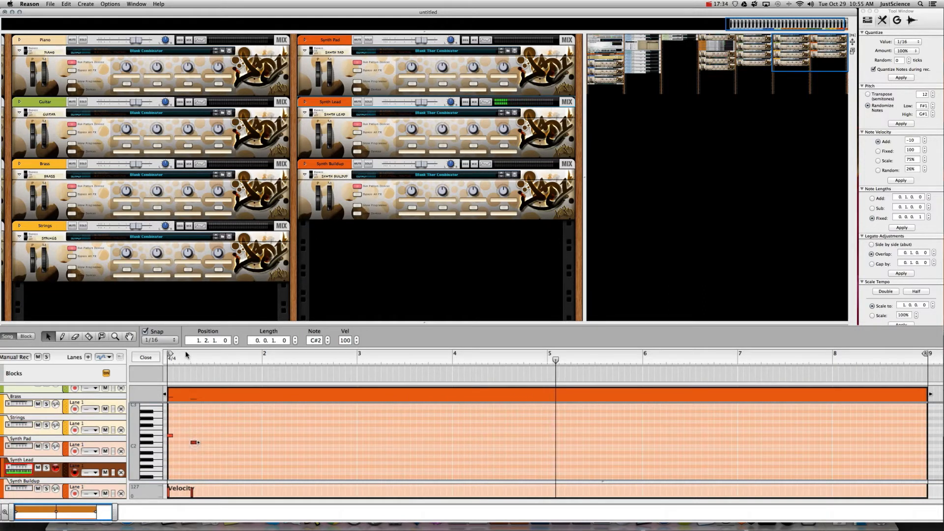
{"action": "key", "text": "space"}
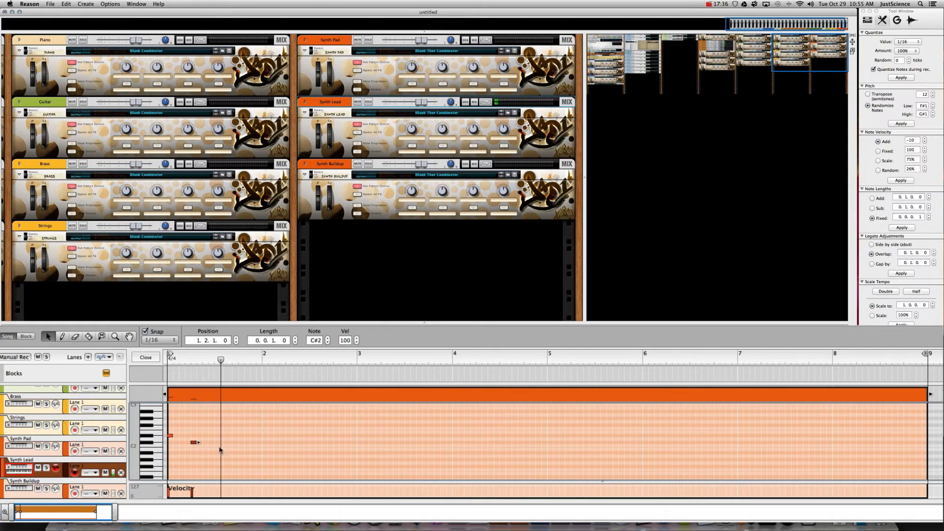
{"action": "left_click_drag", "start_coordinate": [194, 443], "coordinate": [265, 436]}
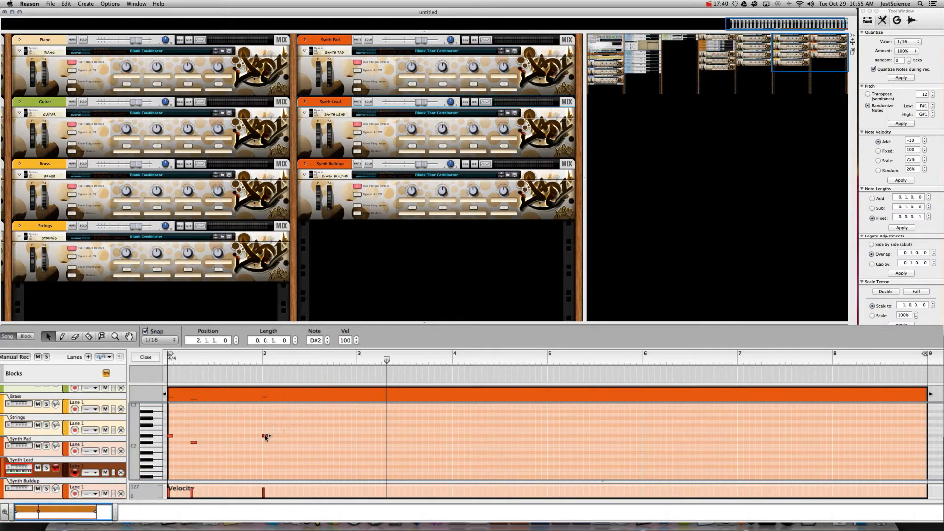
{"action": "left_click_drag", "start_coordinate": [265, 437], "coordinate": [127, 462]}
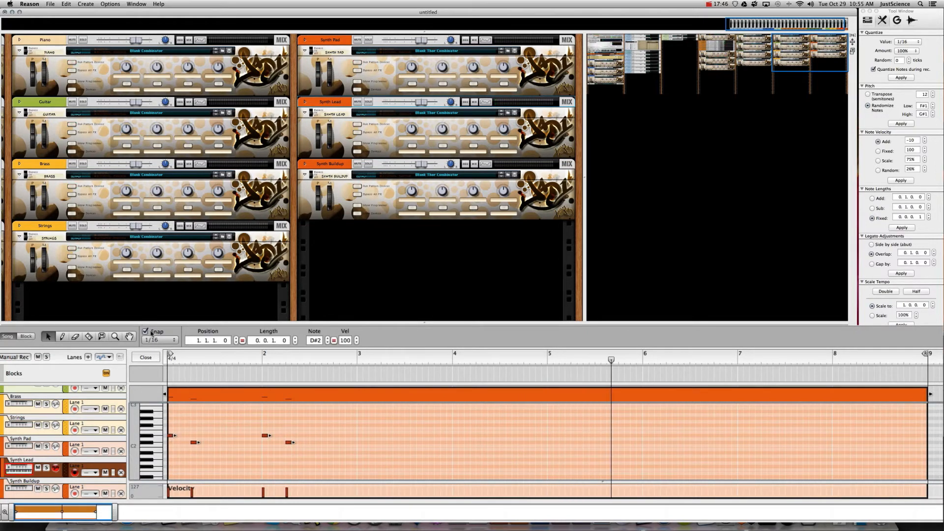
- Repeat the two-bar phrase at bars 3, 5 and 7 and play back the riff
{"action": "left_click", "coordinate": [154, 340]}
{"action": "left_click", "coordinate": [118, 306]}
{"action": "key", "text": "super+d"}
{"action": "key", "text": "super+d"}
{"action": "key", "text": "super+d"}
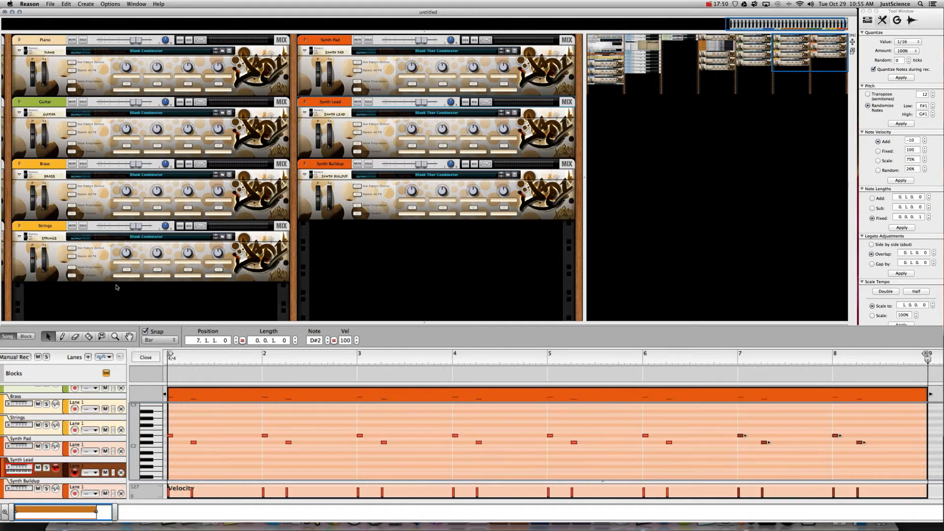
{"action": "key", "text": "space"}
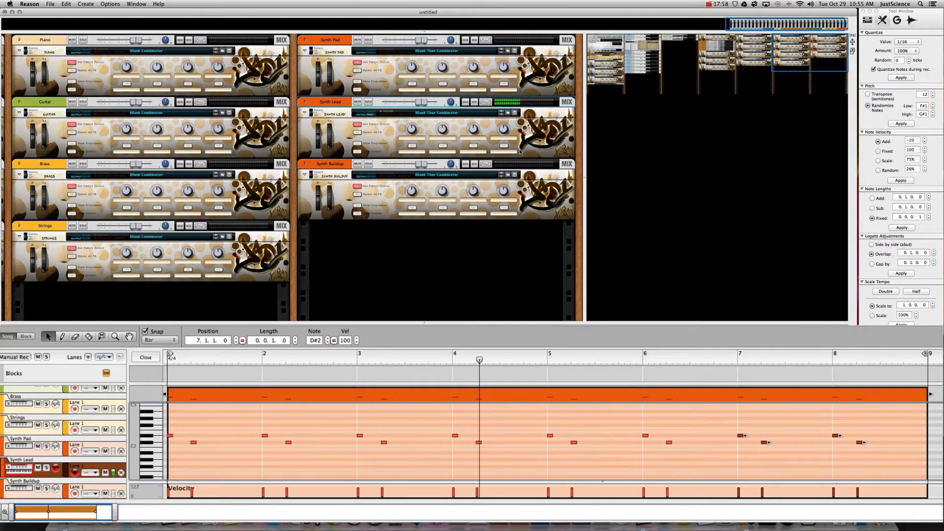
{"action": "left_click", "coordinate": [507, 113]}
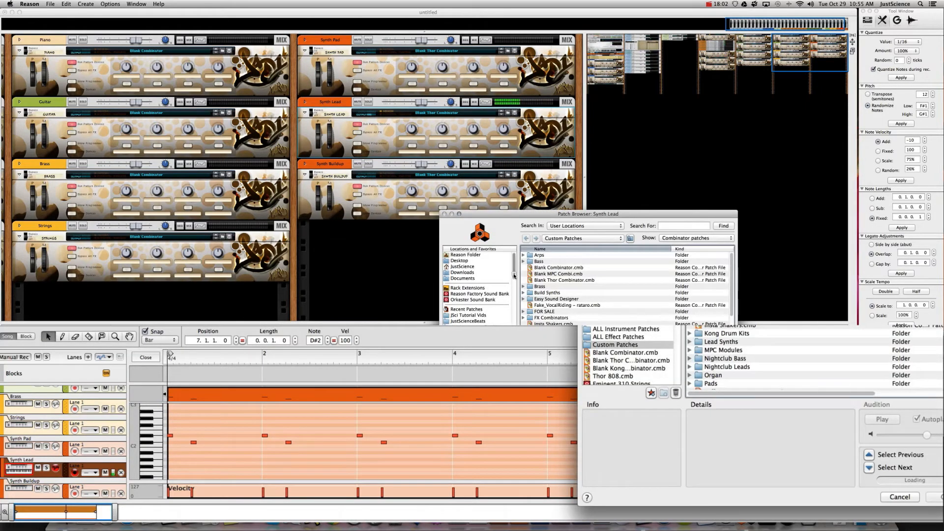
- Browse the Combfusion Soundset Vol. 2 Lead patches and load LEAD_Are_U_Squared_ds onto Synth Lead
{"action": "left_click_drag", "start_coordinate": [514, 276], "coordinate": [513, 295]}
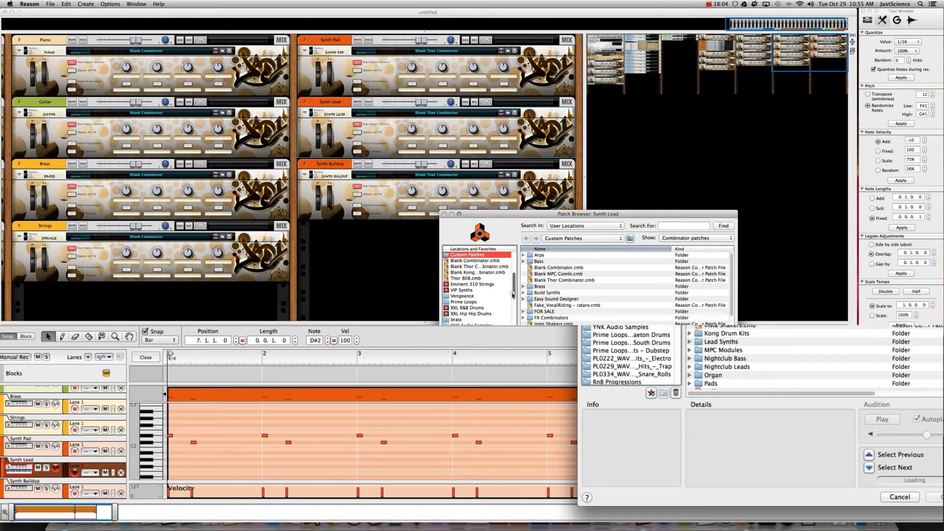
{"action": "left_click", "coordinate": [466, 298]}
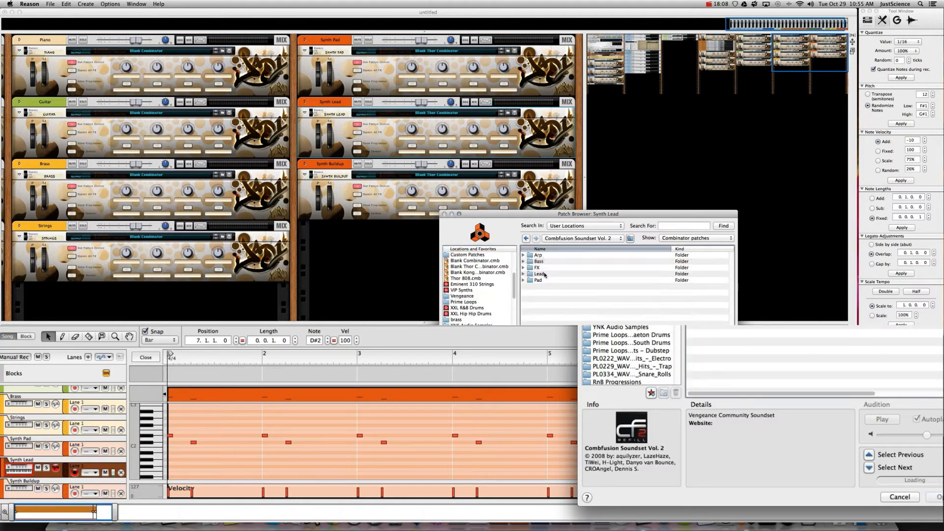
{"action": "double_click", "coordinate": [541, 274]}
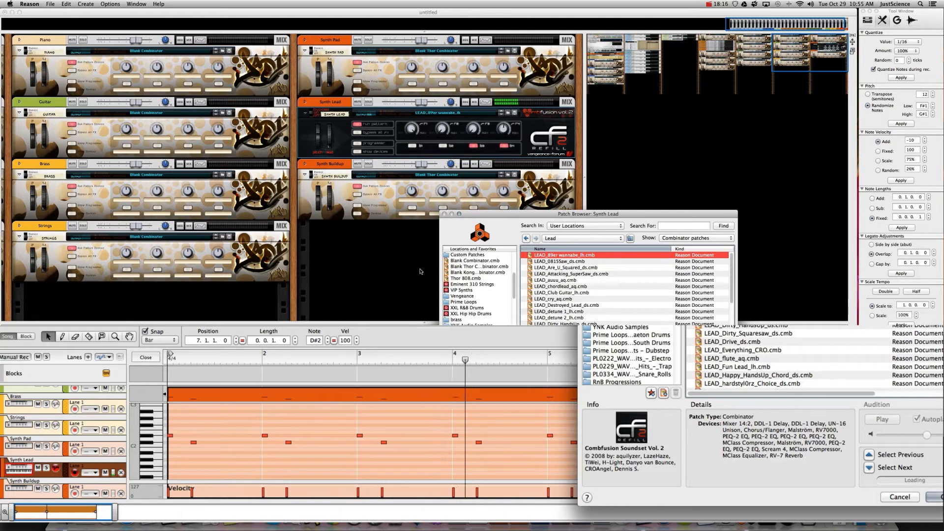
{"action": "key", "text": "Down"}
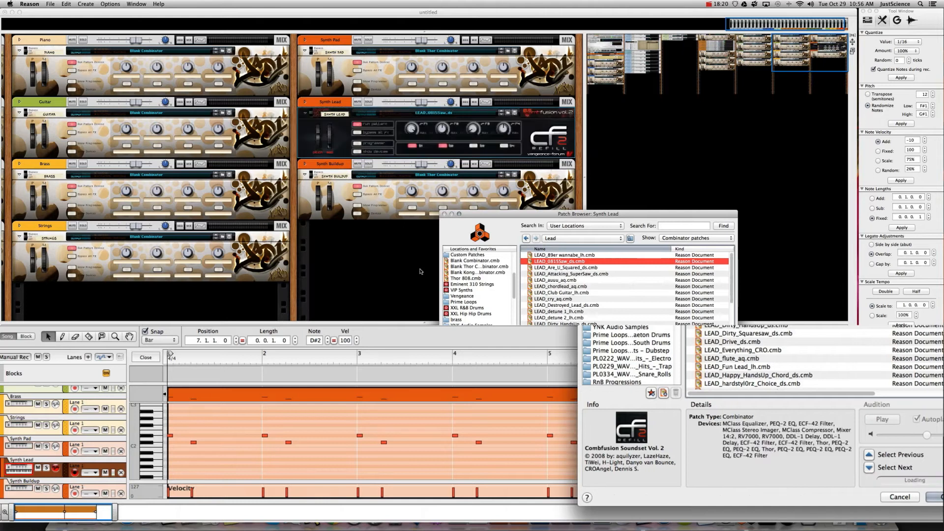
{"action": "key", "text": "Down"}
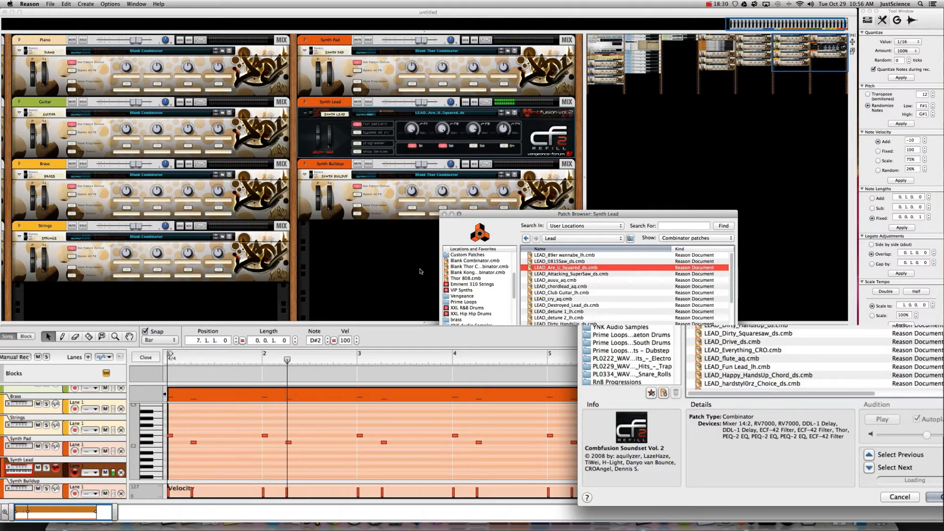
{"action": "key", "text": "Return"}
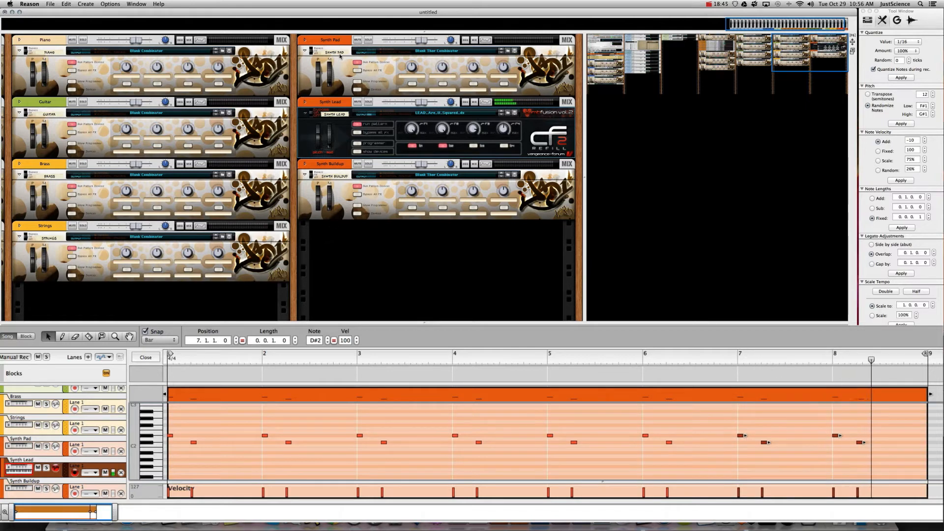
{"action": "left_click", "coordinate": [348, 127]}
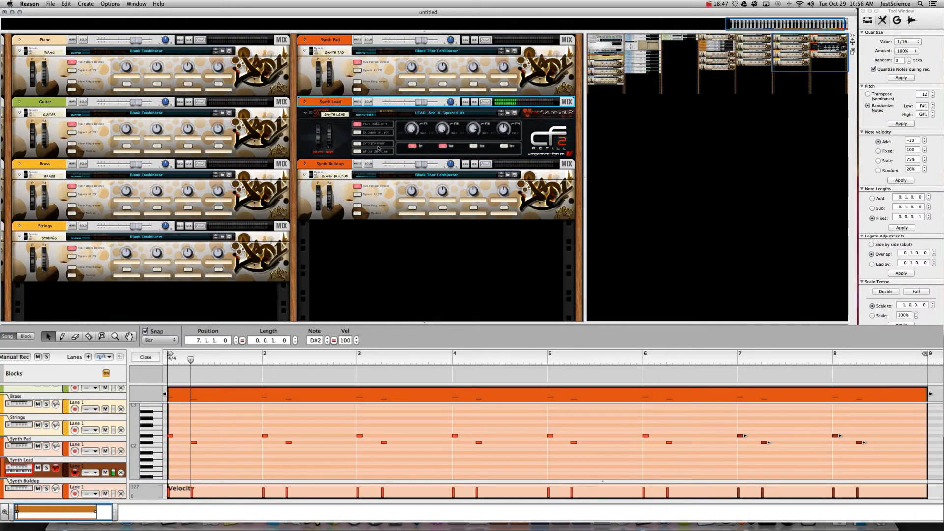
- Duplicate Synth Lead, clear the copied clip, draw one bar-long C#3 note, and extend it to bar 9
{"action": "key", "text": "super+d"}
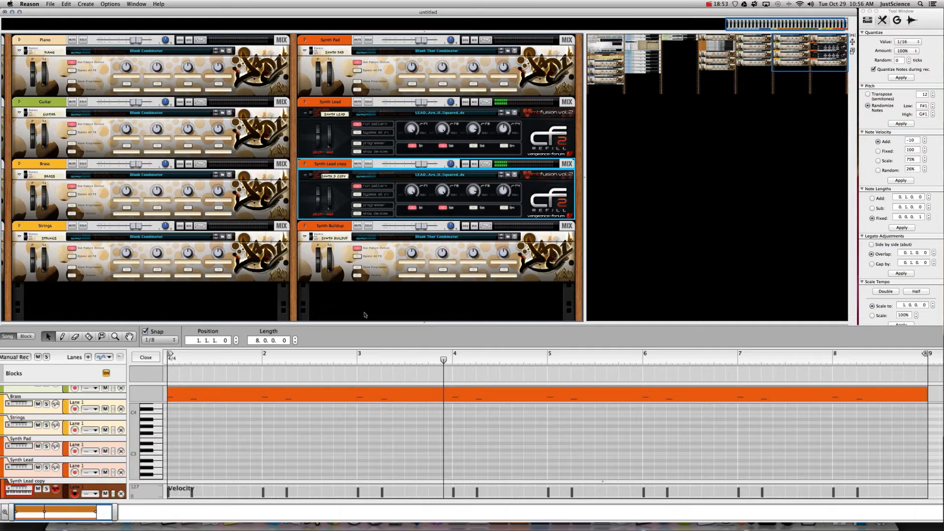
{"action": "left_click", "coordinate": [435, 391]}
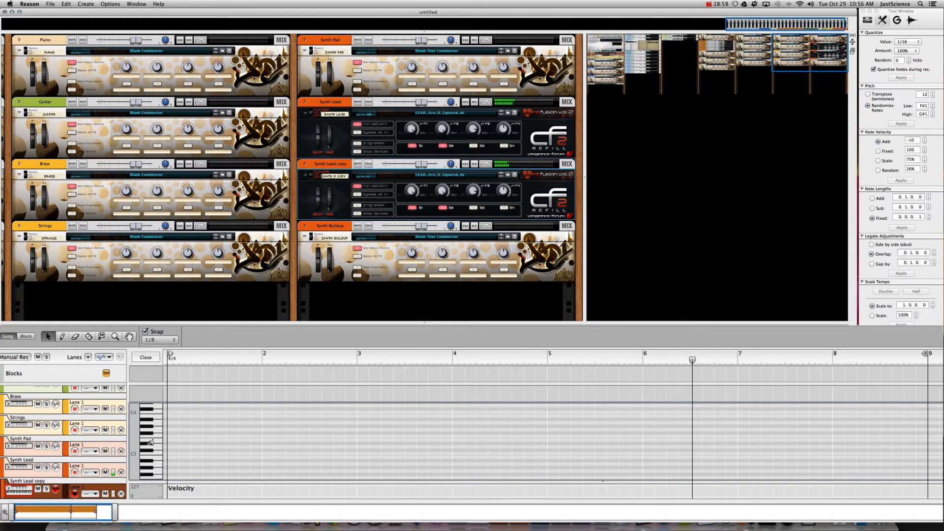
{"action": "left_click", "coordinate": [192, 450], "text": "super"}
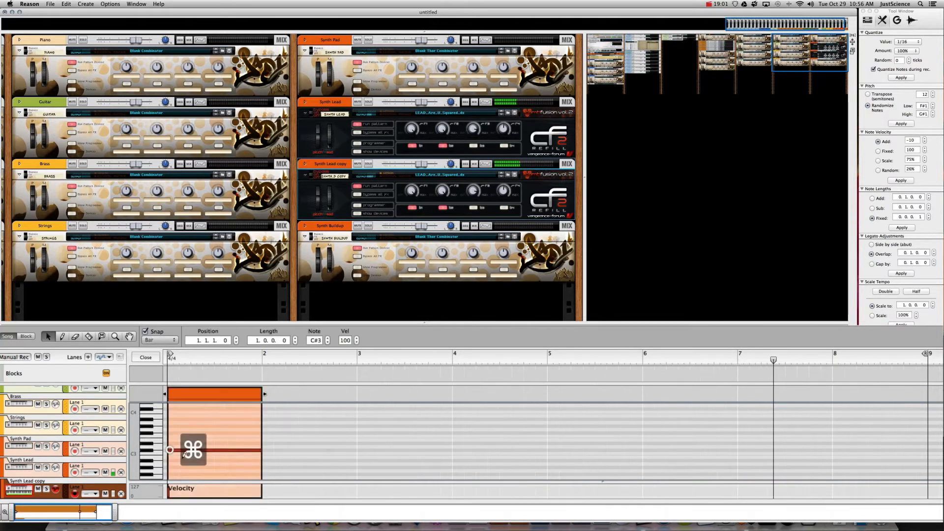
{"action": "left_click_drag", "start_coordinate": [265, 398], "coordinate": [930, 403]}
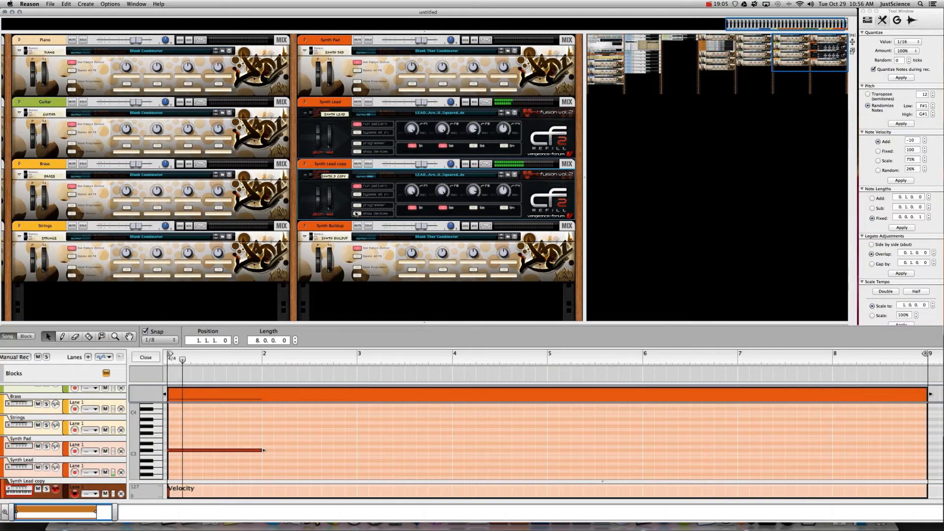
{"action": "left_click", "coordinate": [364, 213]}
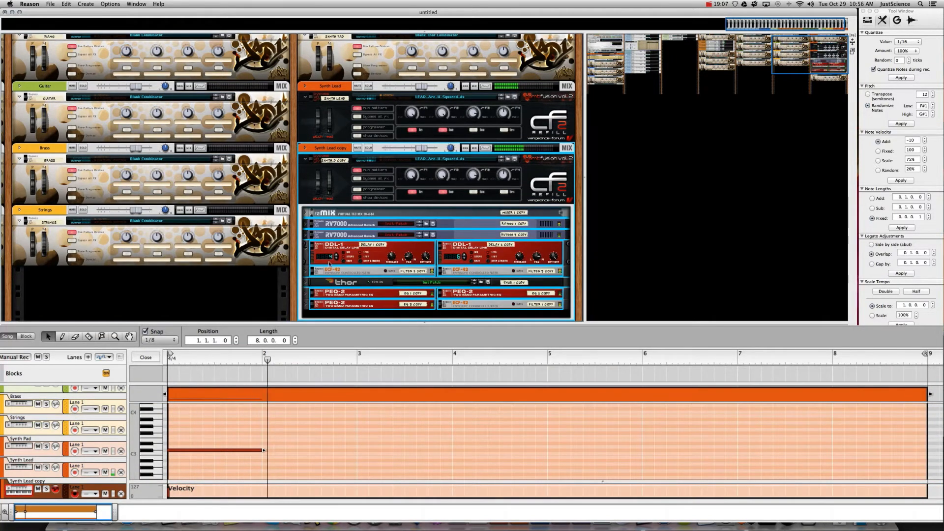
- Stop playback, select the C#3 note in Synth Lead copy and set note snap to 1/16
{"action": "left_click", "coordinate": [314, 285]}
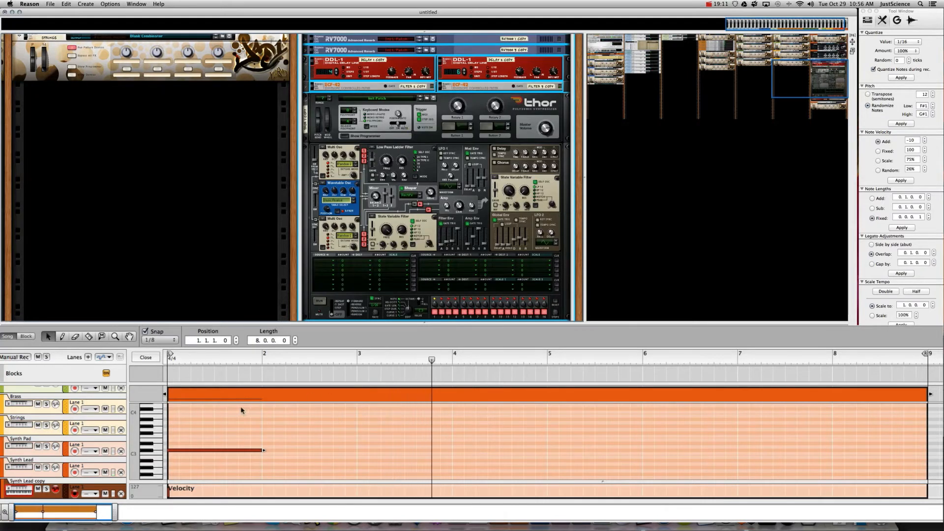
{"action": "key", "text": "space"}
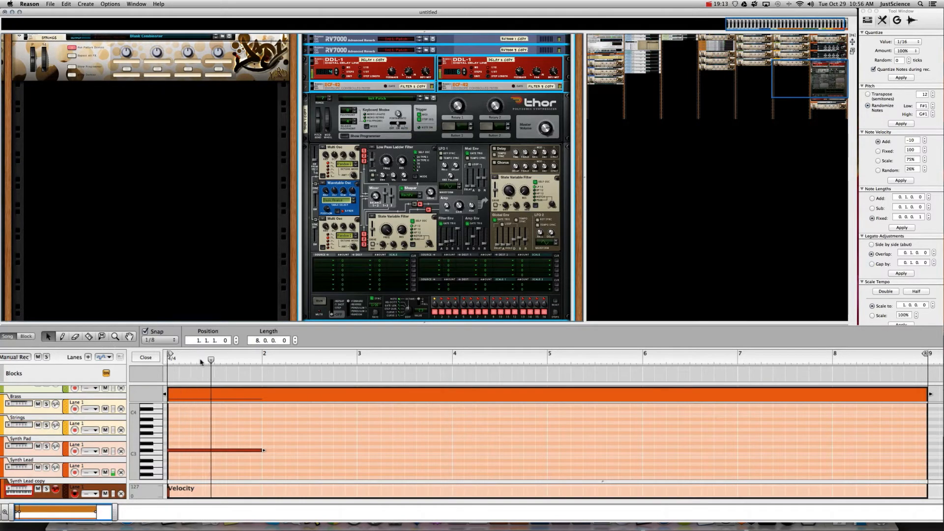
{"action": "left_click", "coordinate": [221, 450]}
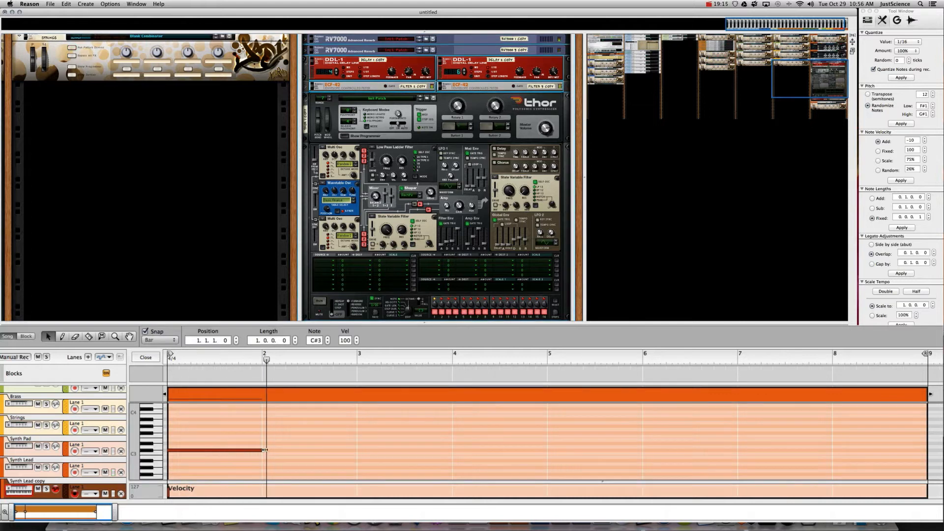
{"action": "left_click", "coordinate": [158, 340]}
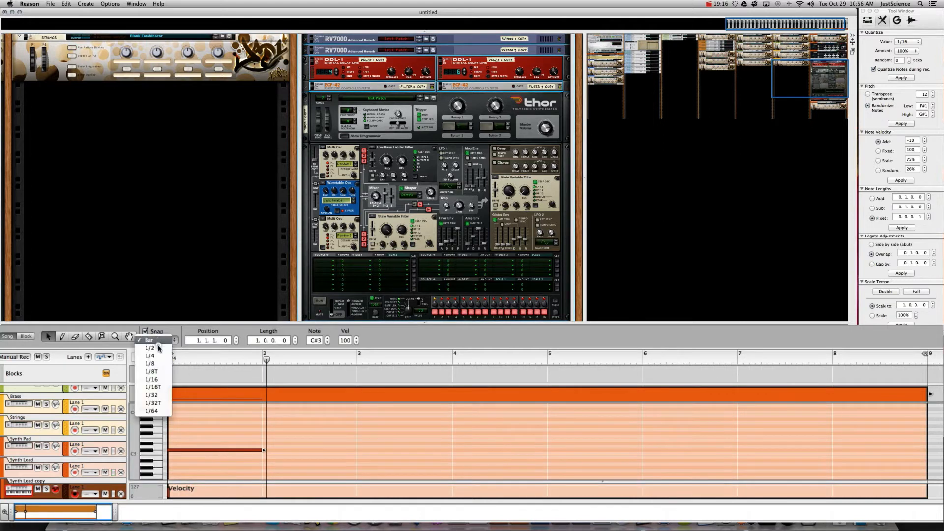
{"action": "left_click", "coordinate": [160, 380]}
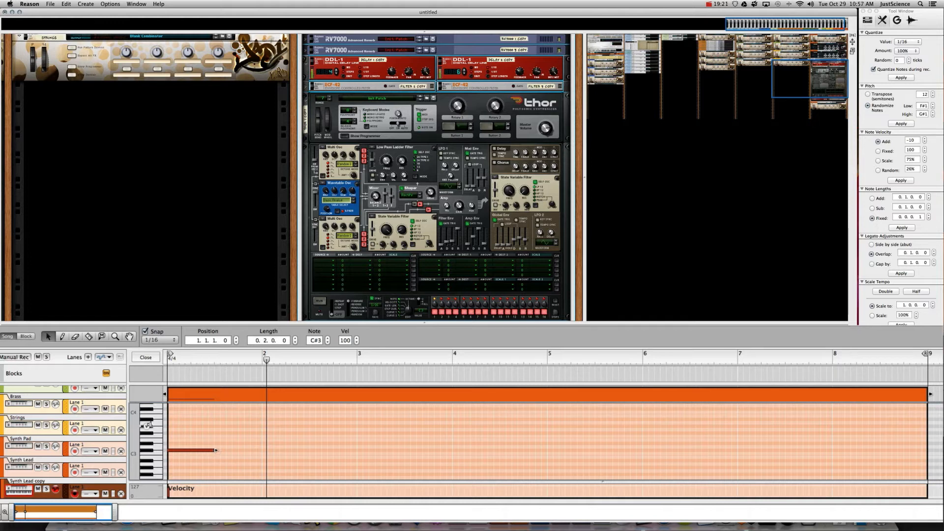
- Add short G#3 and D#3 notes at bars 1.3 and 1.4, then select the four-note phrase
{"action": "left_click", "coordinate": [217, 426]}
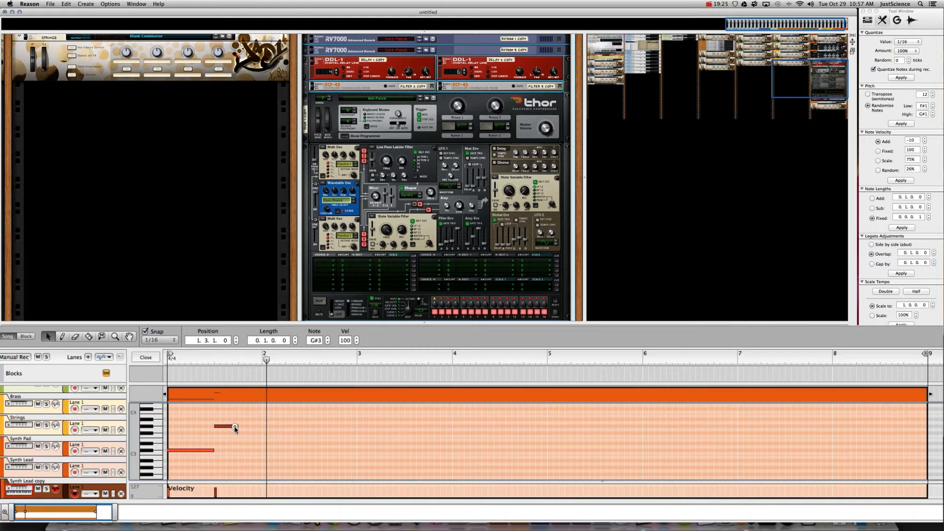
{"action": "left_click", "coordinate": [240, 443], "text": "super"}
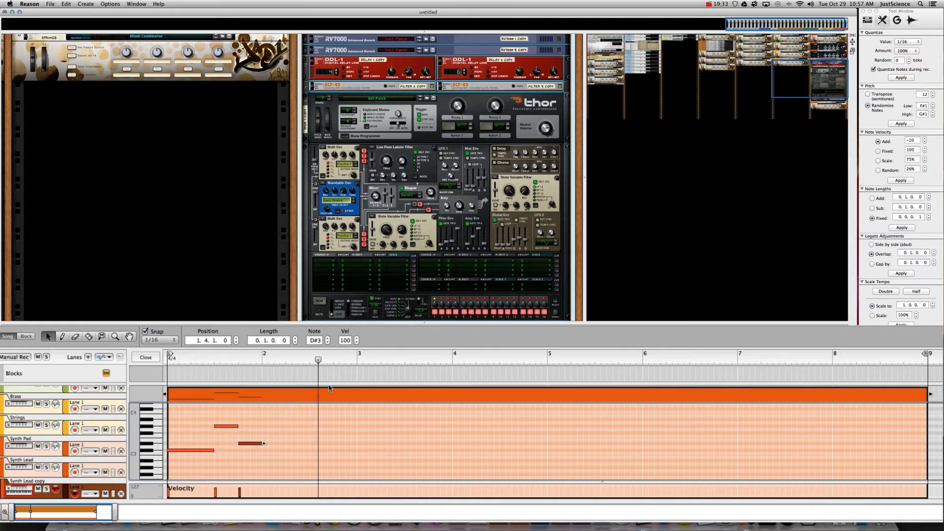
{"action": "mouse_move", "coordinate": [252, 421]}
{"action": "left_mouse_down"}
{"action": "mouse_move", "coordinate": [185, 483]}
{"action": "mouse_move", "coordinate": [220, 468]}
{"action": "mouse_move", "coordinate": [190, 453]}
{"action": "mouse_move", "coordinate": [278, 451]}
{"action": "left_mouse_up"}
{"action": "left_click", "coordinate": [187, 454]}
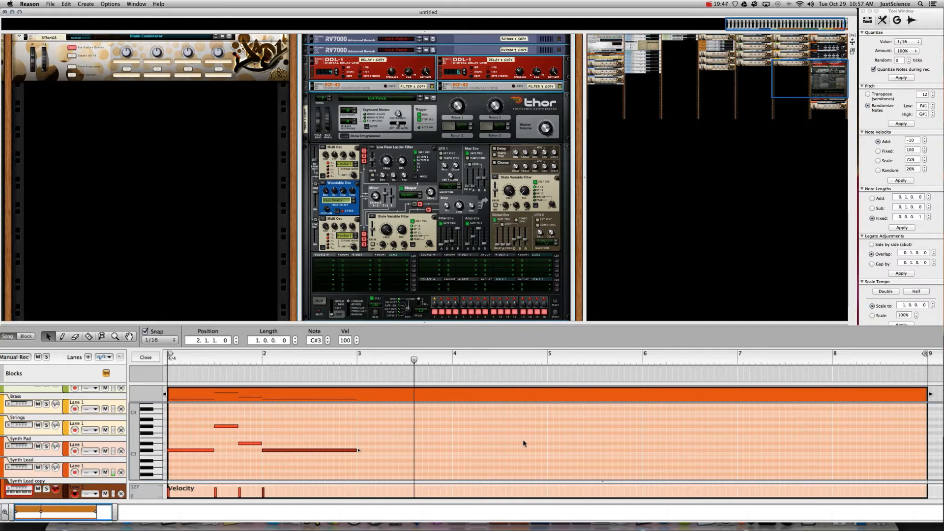
{"action": "left_click_drag", "start_coordinate": [310, 416], "coordinate": [556, 451]}
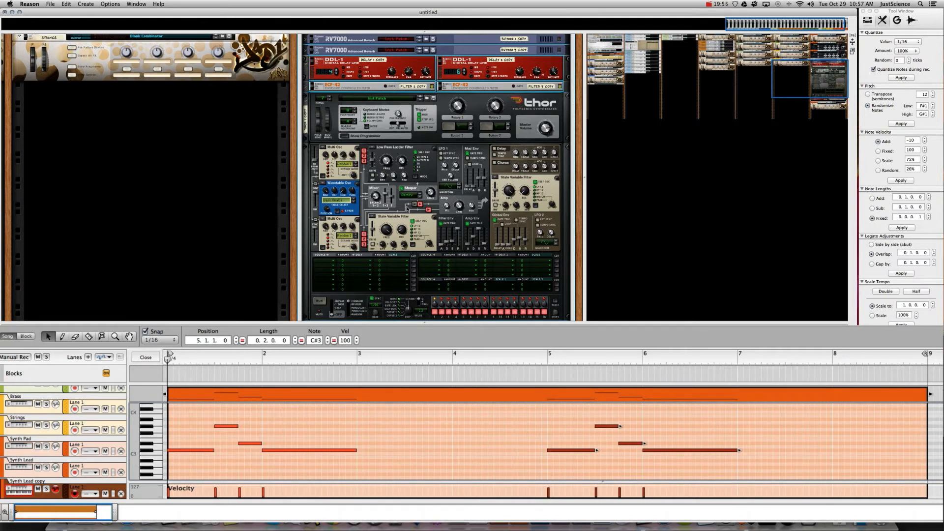
- Unfold the Synth Lead copy Combinator panel, start playback, and review its programmer and insert browser
{"action": "scroll", "coordinate": [324, 123], "scroll_direction": "up", "scroll_amount": 10}
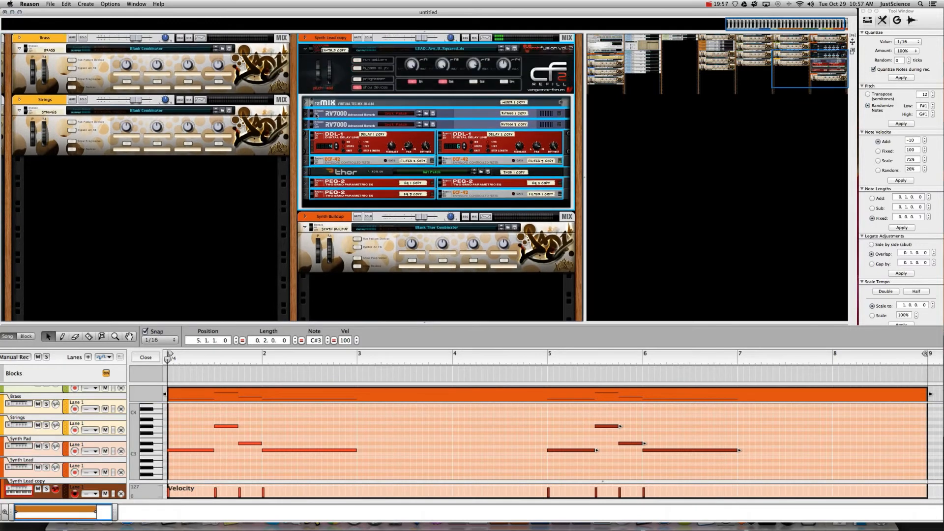
{"action": "left_click", "coordinate": [355, 153]}
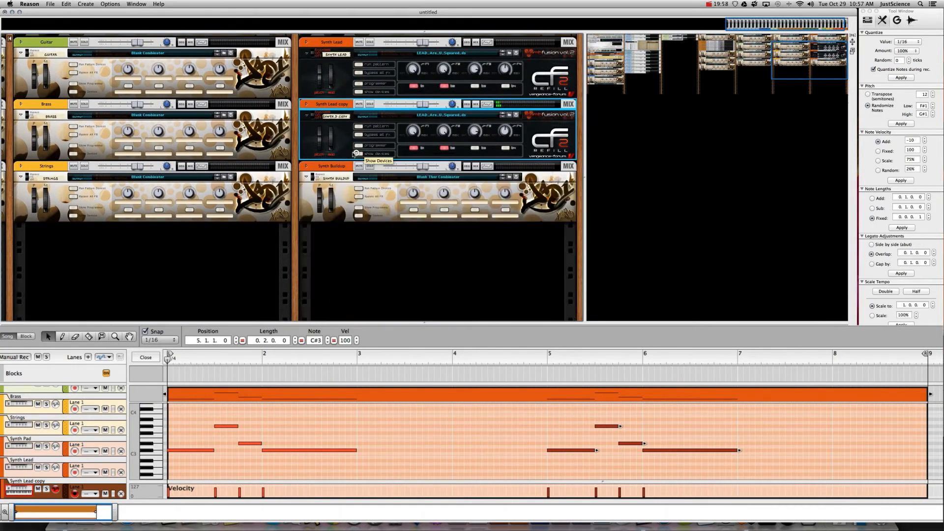
{"action": "left_click", "coordinate": [307, 104]}
{"action": "left_click", "coordinate": [314, 113]}
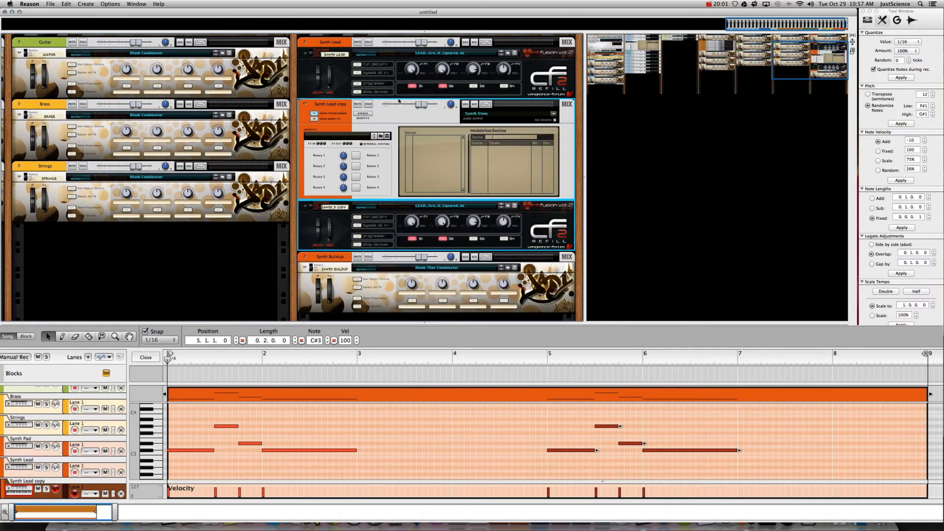
{"action": "key", "text": "space"}
{"action": "left_click", "coordinate": [387, 136]}
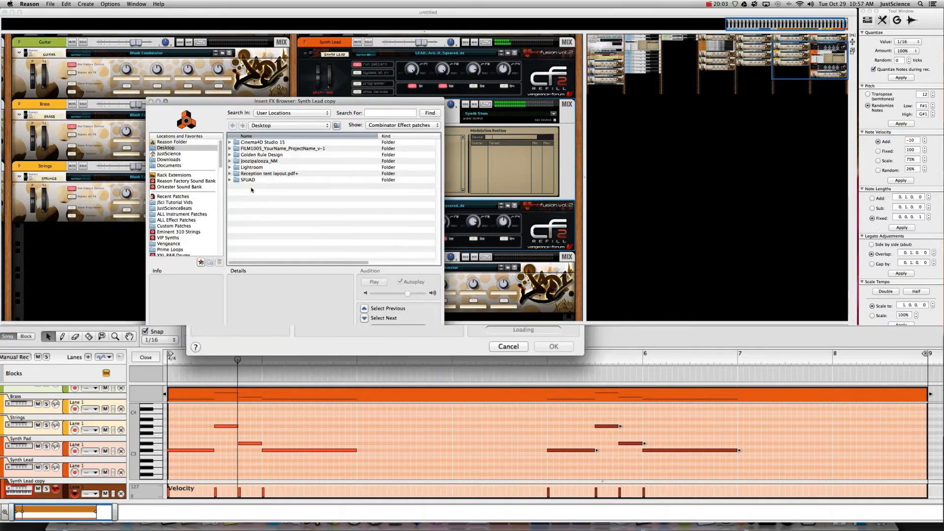
{"action": "left_click", "coordinate": [507, 347]}
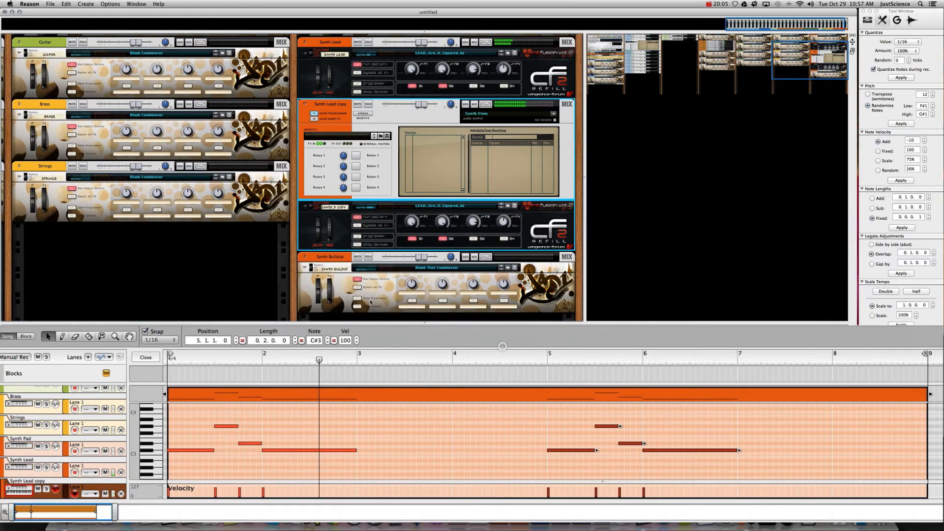
{"action": "left_click", "coordinate": [314, 113]}
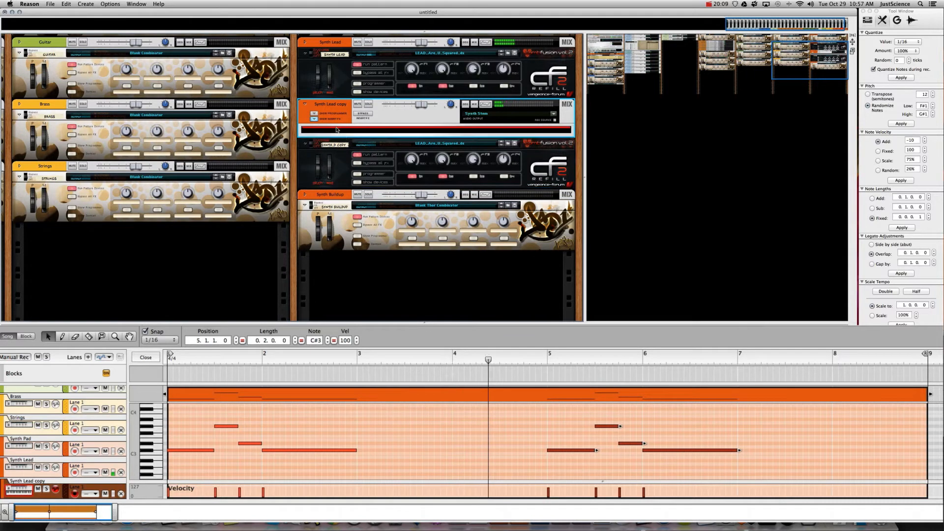
- Insert an Alligator Filter Gate effect into the Synth Lead copy Combinator
{"action": "right_click", "coordinate": [336, 129]}
{"action": "mouse_move", "coordinate": [365, 211]}
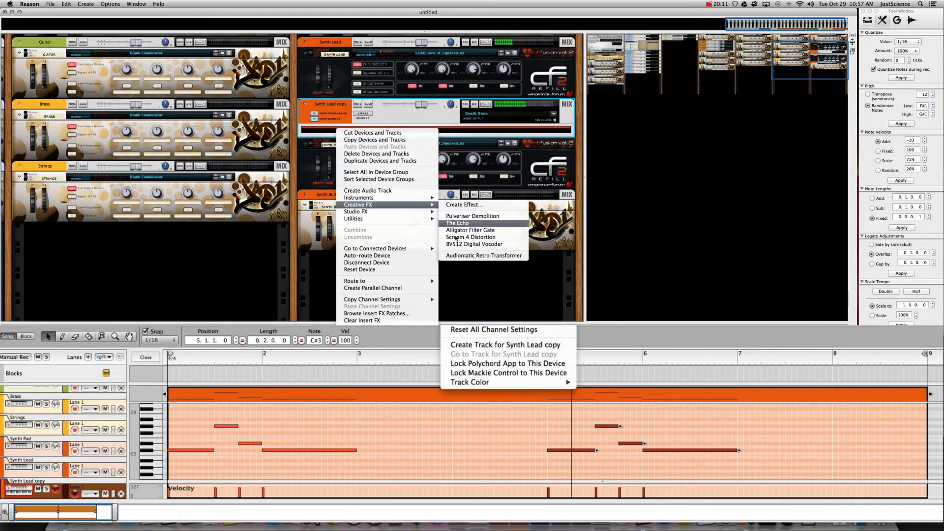
{"action": "left_click", "coordinate": [460, 230]}
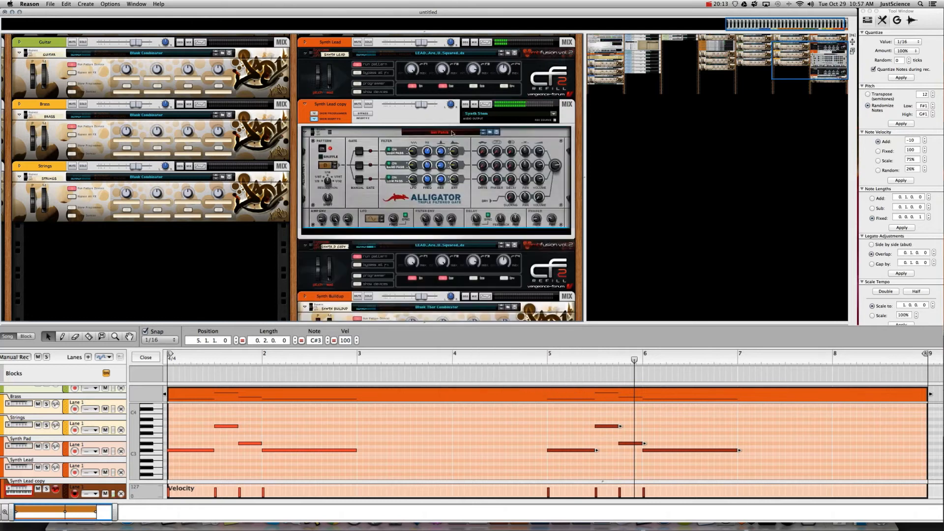
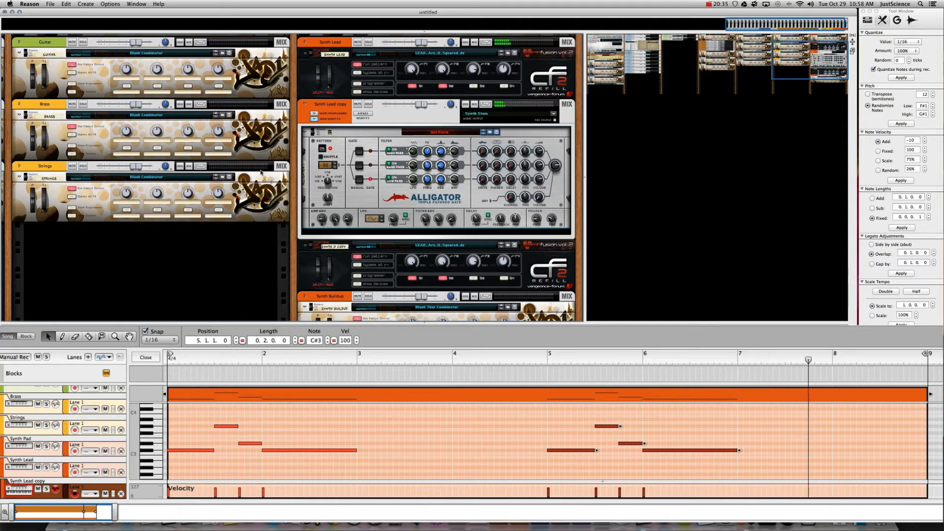
- Pan the rack navigator so the Kong drum kit and bass instruments are visible
{"action": "left_click_drag", "start_coordinate": [798, 65], "coordinate": [722, 33]}
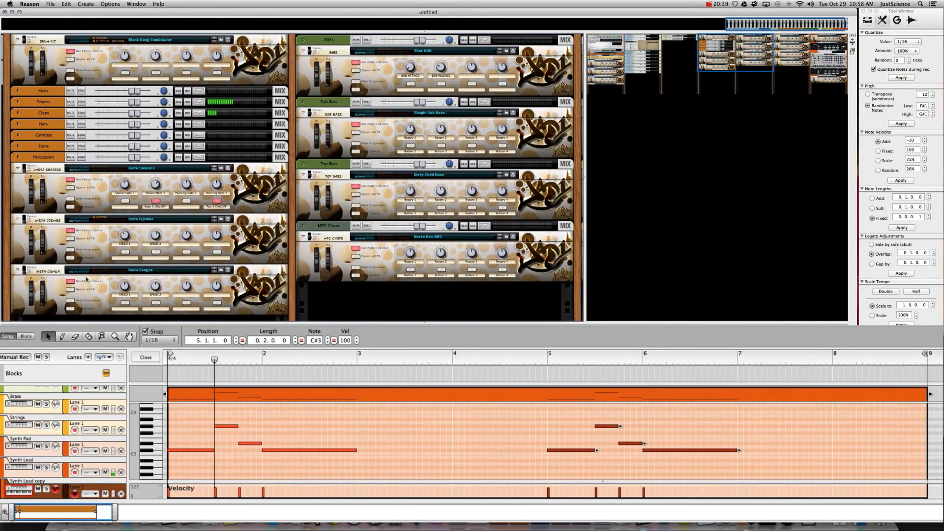
- Arm the Top Bass track and draw a new clip spanning bars 1 to 9
{"action": "scroll", "coordinate": [56, 445], "scroll_direction": "up", "scroll_amount": 4}
{"action": "scroll", "coordinate": [56, 444], "scroll_direction": "up", "scroll_amount": 4}
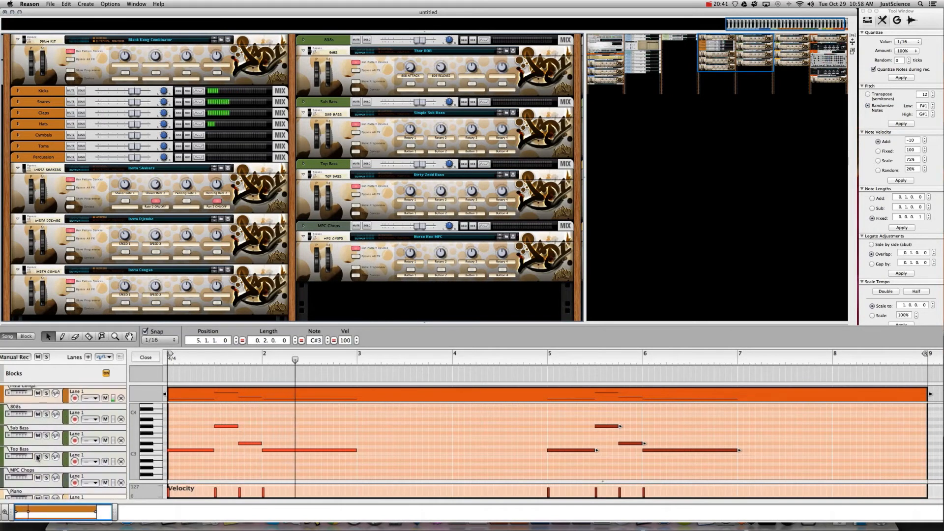
{"action": "left_click", "coordinate": [29, 450]}
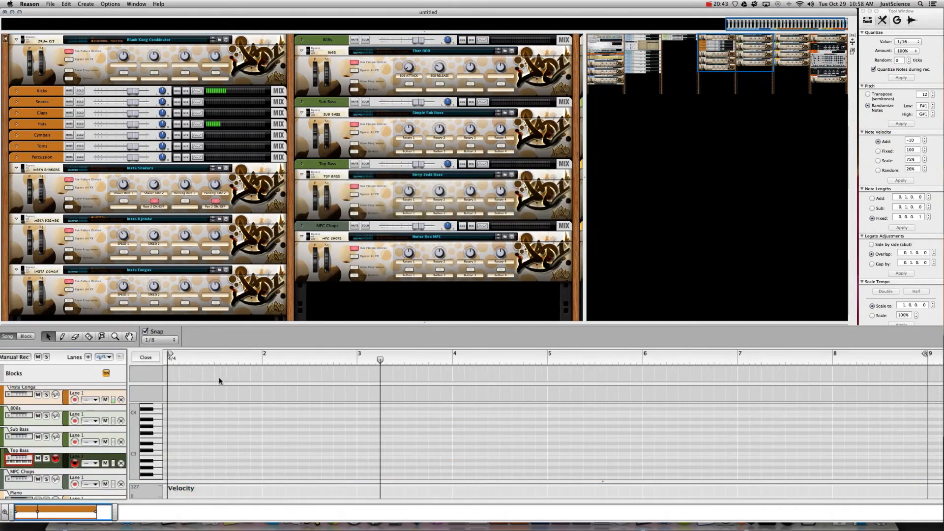
{"action": "left_click", "coordinate": [153, 365]}
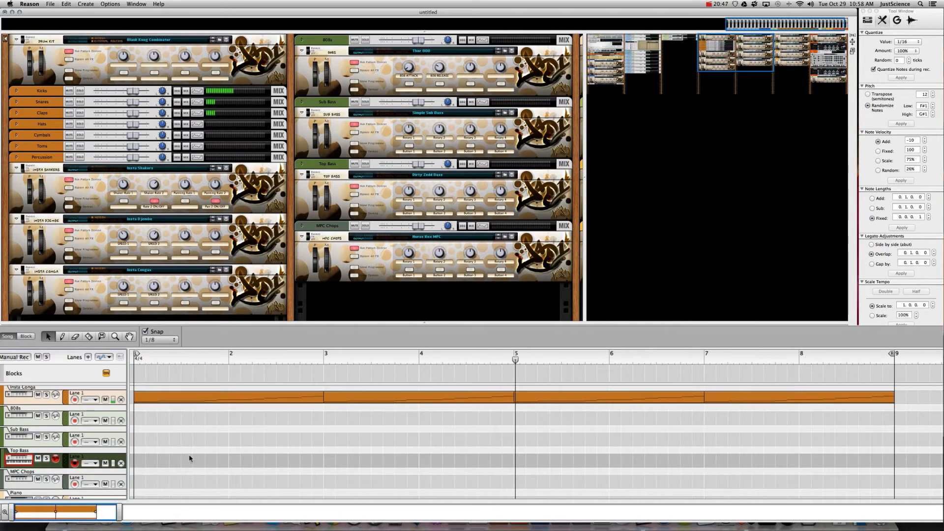
{"action": "left_click", "coordinate": [140, 459], "text": "super"}
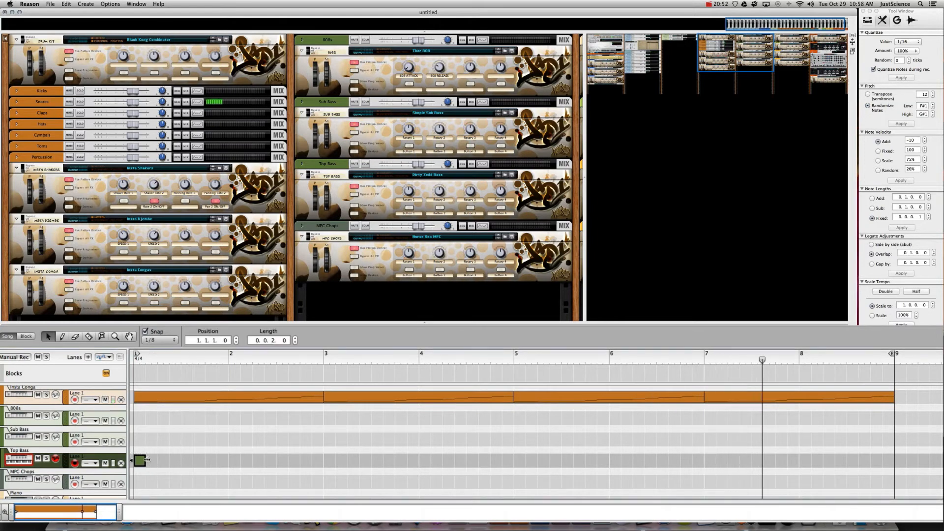
{"action": "left_click_drag", "start_coordinate": [147, 460], "coordinate": [894, 459]}
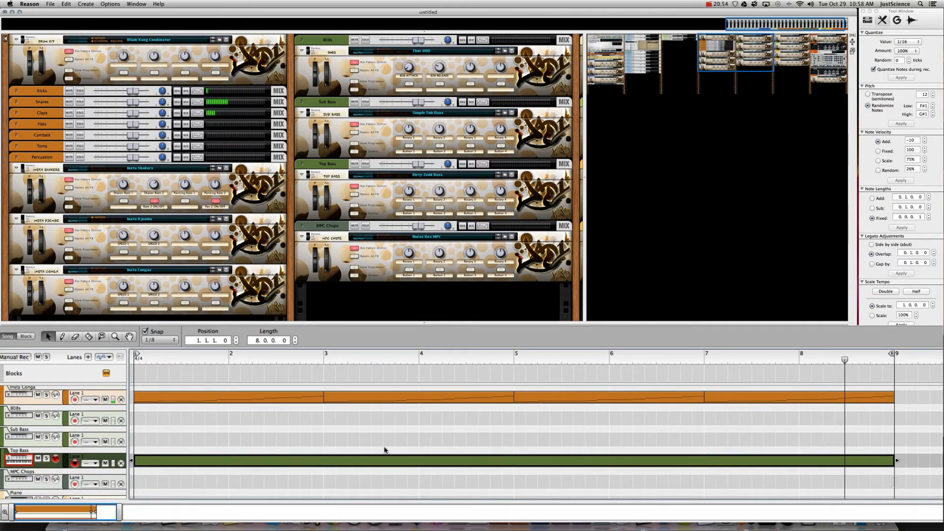
- Draw a short F#2 note at bar 6 and copy it twice into bar 2
{"action": "double_click", "coordinate": [221, 460]}
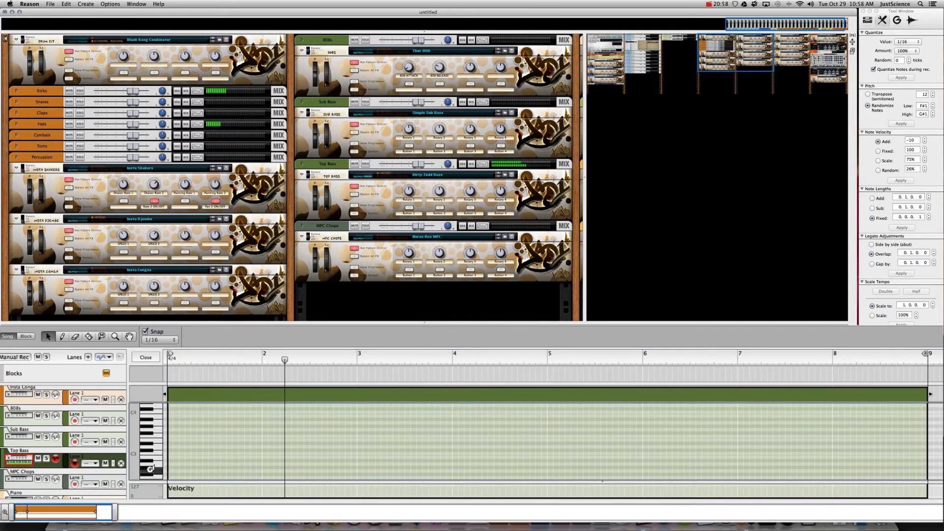
{"action": "scroll", "coordinate": [148, 442], "scroll_direction": "down", "scroll_amount": 5}
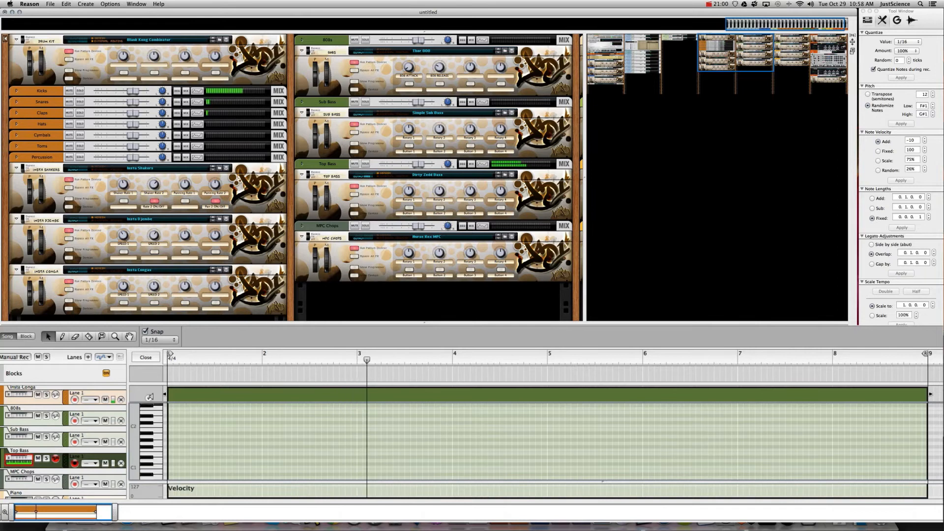
{"action": "scroll", "coordinate": [147, 440], "scroll_direction": "up", "scroll_amount": 3}
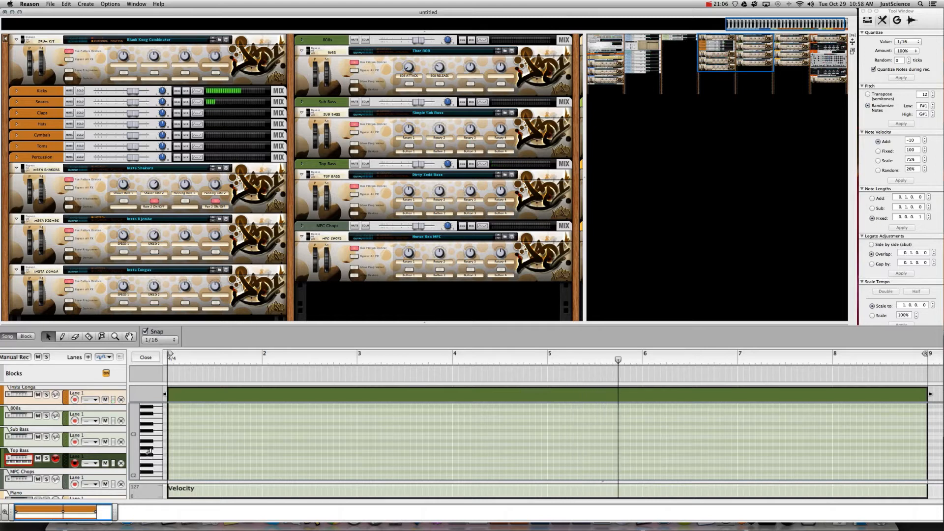
{"action": "left_click", "coordinate": [644, 454], "text": "super"}
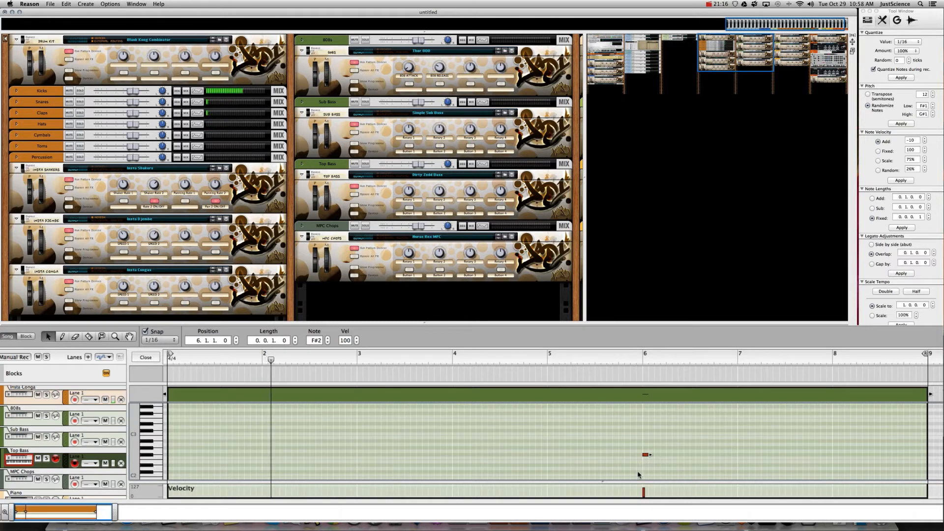
{"action": "left_click_drag", "start_coordinate": [646, 456], "coordinate": [301, 436]}
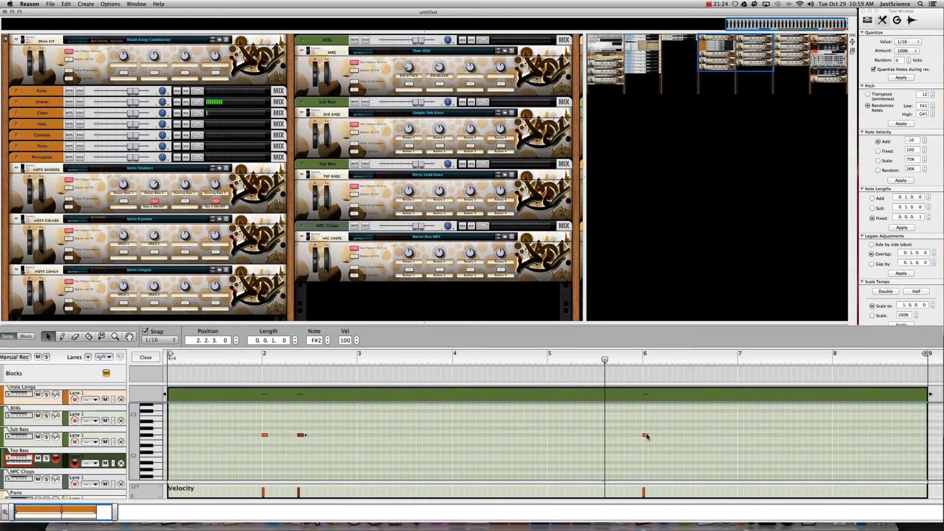
{"action": "left_click_drag", "start_coordinate": [648, 437], "coordinate": [669, 435]}
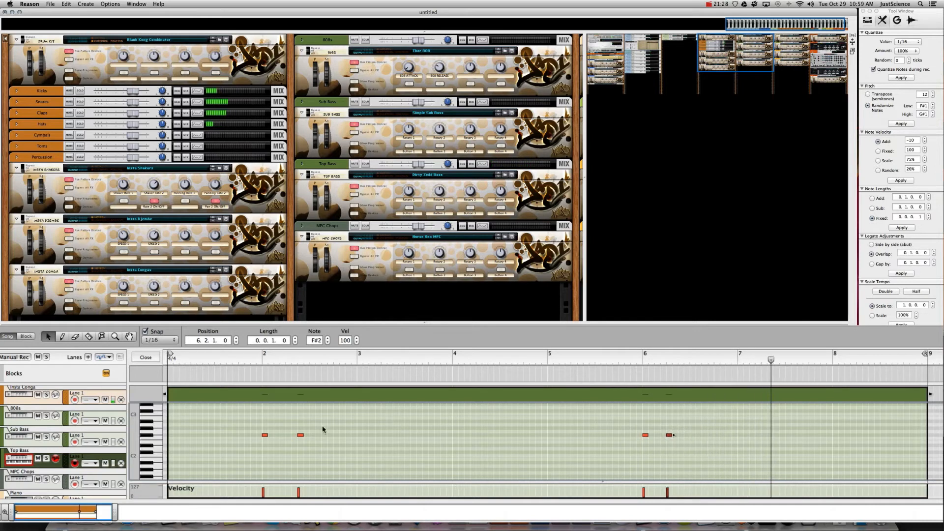
{"action": "left_click_drag", "start_coordinate": [301, 437], "coordinate": [289, 436]}
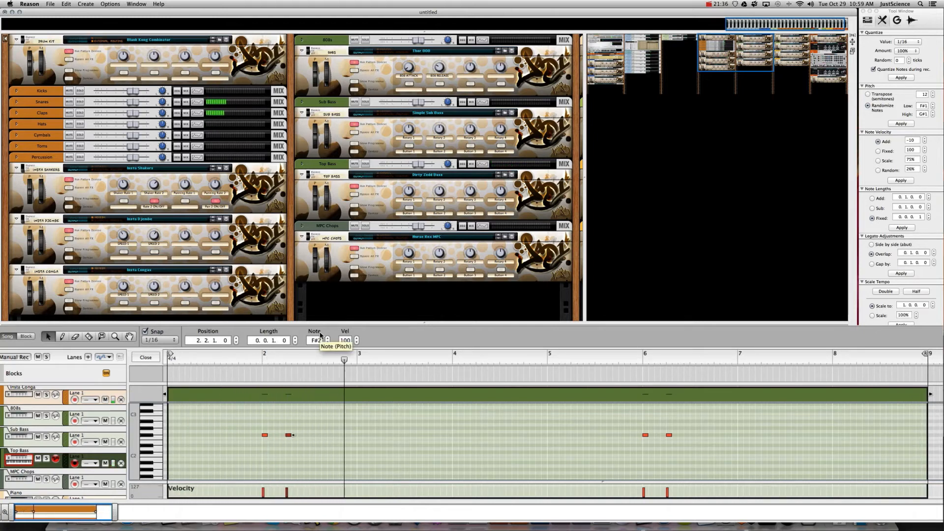
- Nudge the bar-2 notes a sixteenth earlier and copy the four-note pattern one bar later
{"action": "left_click", "coordinate": [661, 439]}
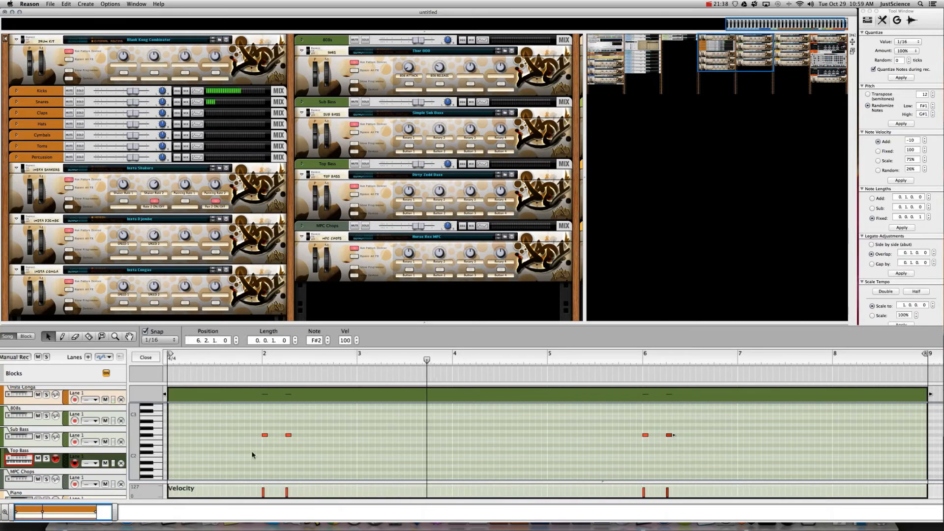
{"action": "left_click", "coordinate": [287, 436], "text": "shift"}
{"action": "key", "text": "super+Left"}
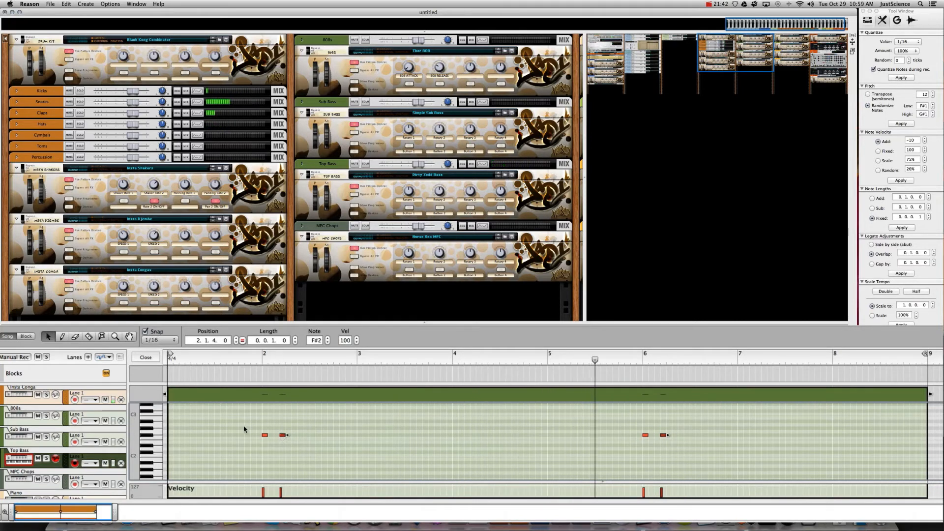
{"action": "left_click_drag", "start_coordinate": [245, 427], "coordinate": [678, 450]}
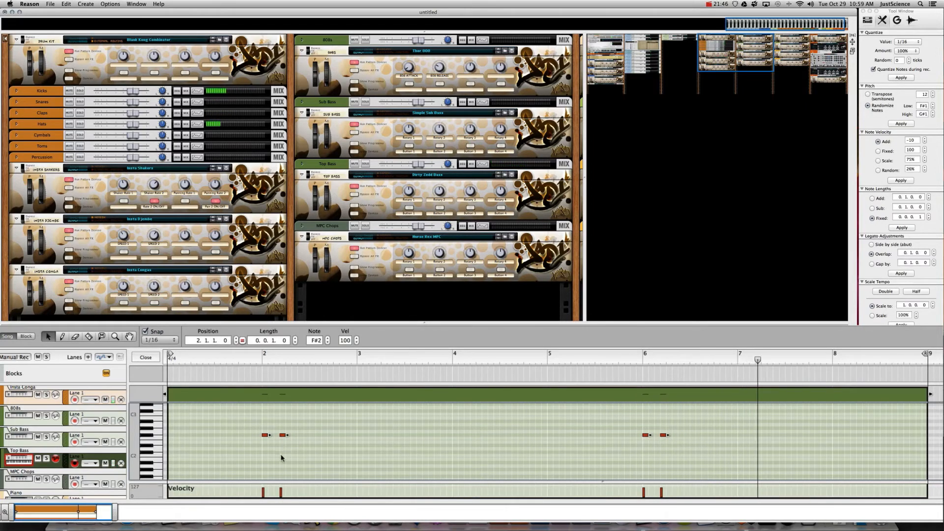
{"action": "left_click_drag", "start_coordinate": [265, 437], "coordinate": [456, 442]}
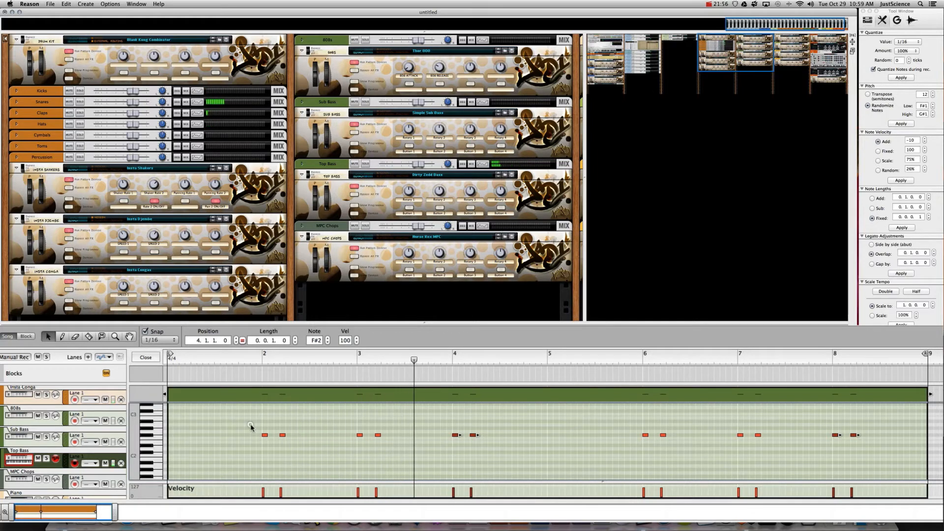
- Select all sixteen Top Bass notes and drag them down from F#2 to C#2
{"action": "left_click_drag", "start_coordinate": [250, 426], "coordinate": [856, 468]}
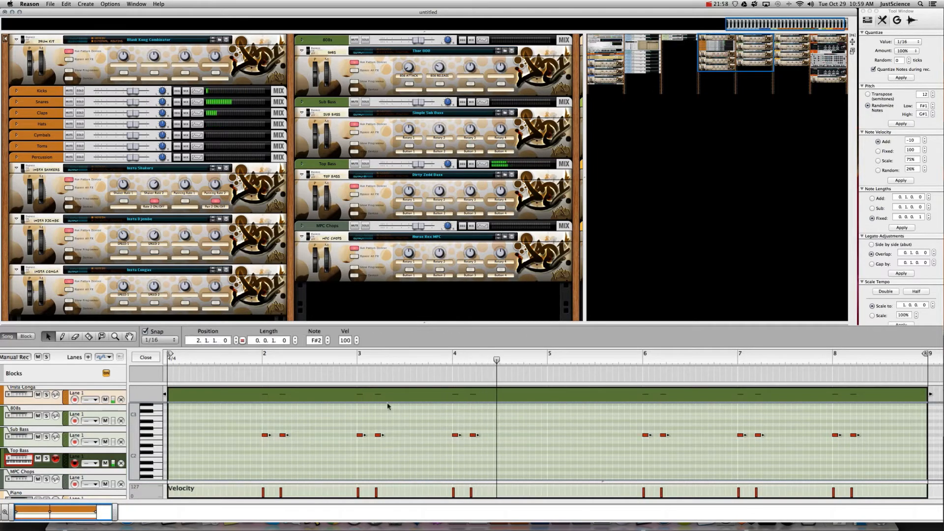
{"action": "left_click_drag", "start_coordinate": [265, 434], "coordinate": [263, 445]}
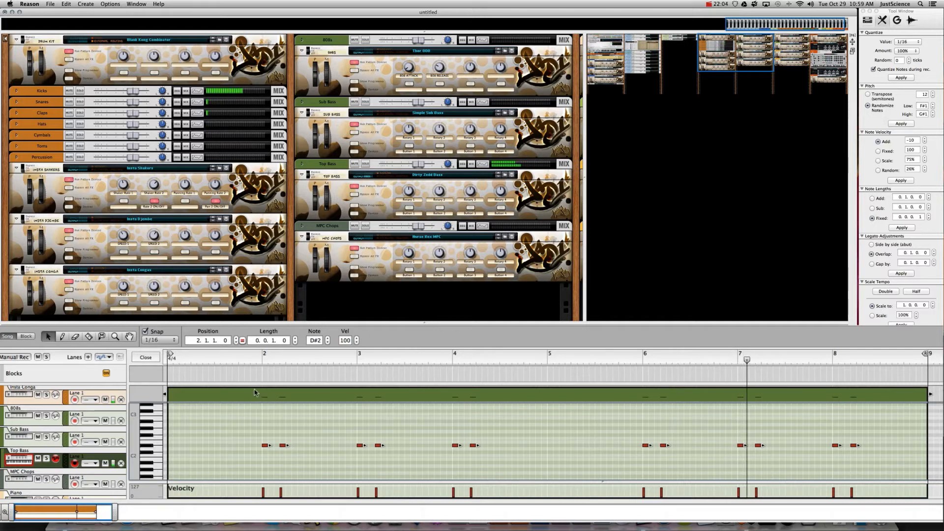
{"action": "mouse_move", "coordinate": [265, 451]}
{"action": "left_mouse_down"}
{"action": "mouse_move", "coordinate": [265, 461]}
{"action": "mouse_move", "coordinate": [264, 449]}
{"action": "left_mouse_up"}
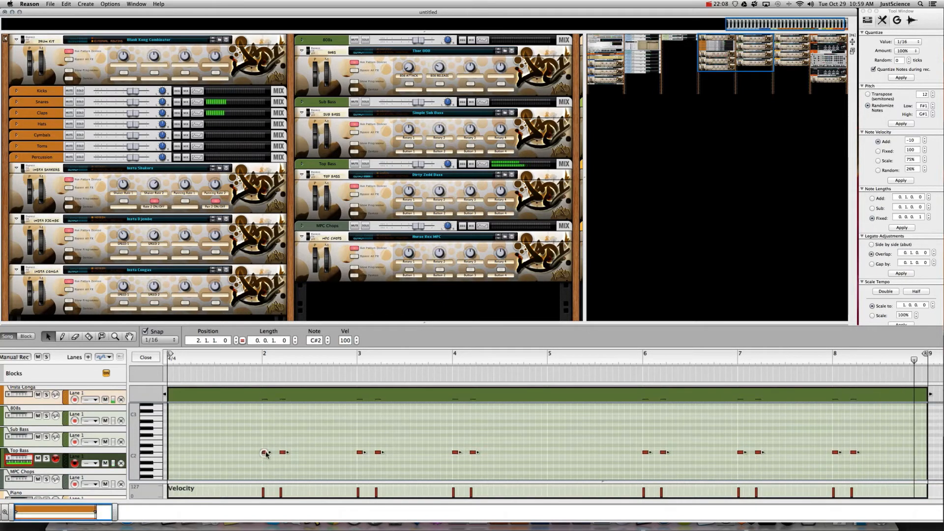
{"action": "mouse_move", "coordinate": [214, 294]}
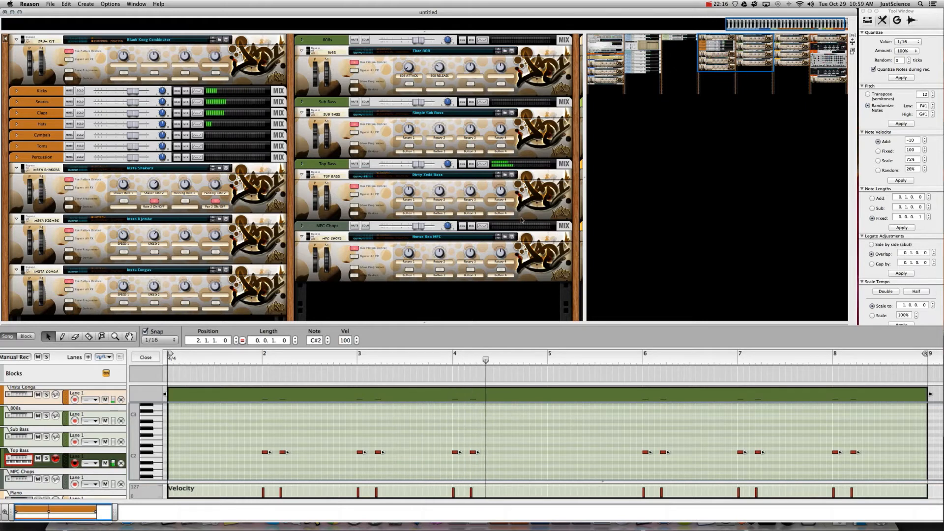
- Copy the Top Bass clip onto the Sub Bass lane, then reopen the Top Bass notes
{"action": "left_click", "coordinate": [146, 357]}
{"action": "left_click_drag", "start_coordinate": [306, 464], "coordinate": [316, 443]}
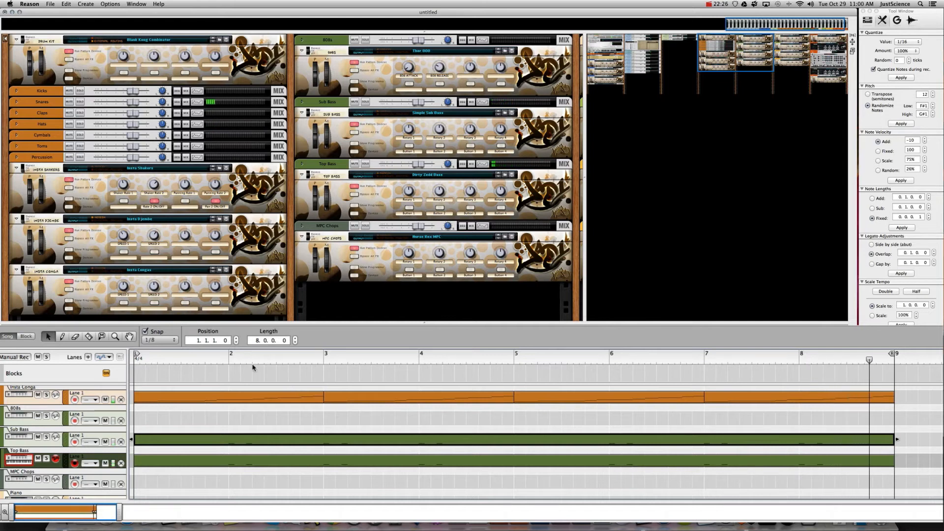
{"action": "left_click", "coordinate": [249, 463]}
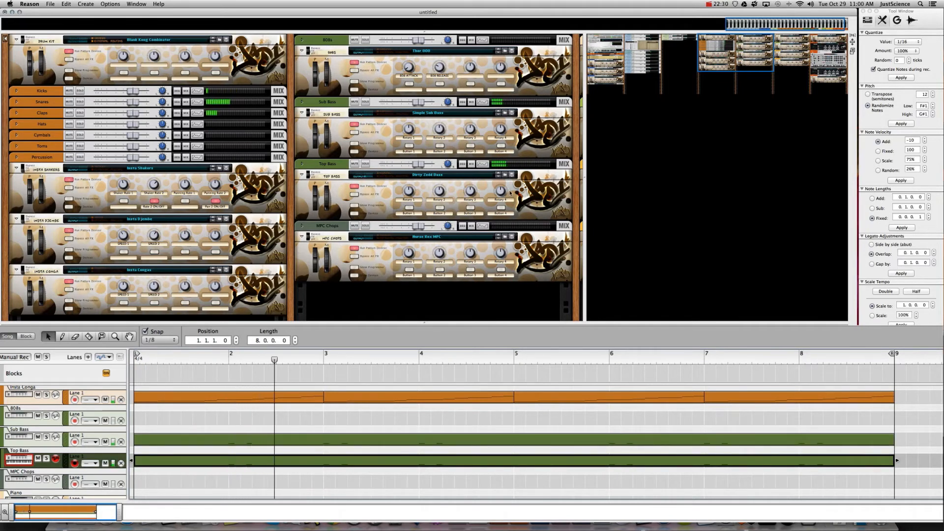
{"action": "left_click", "coordinate": [275, 460]}
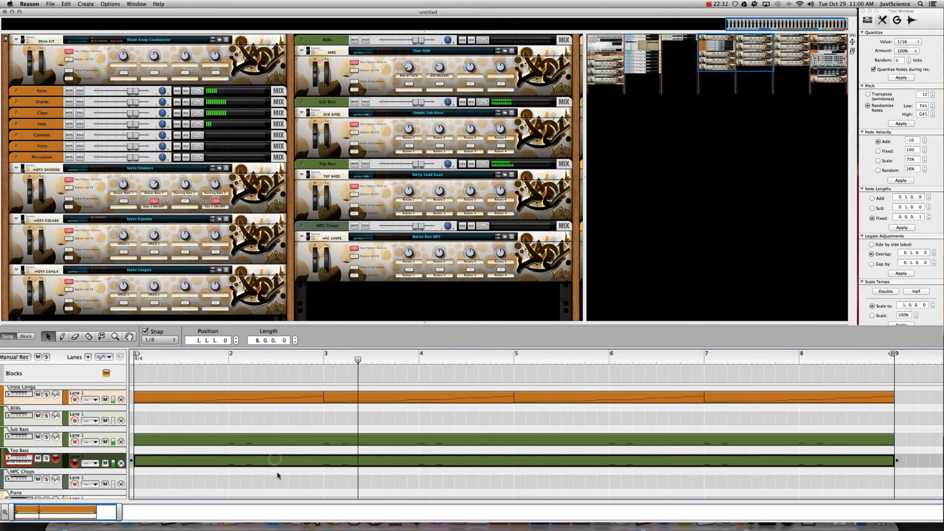
{"action": "double_click", "coordinate": [255, 458]}
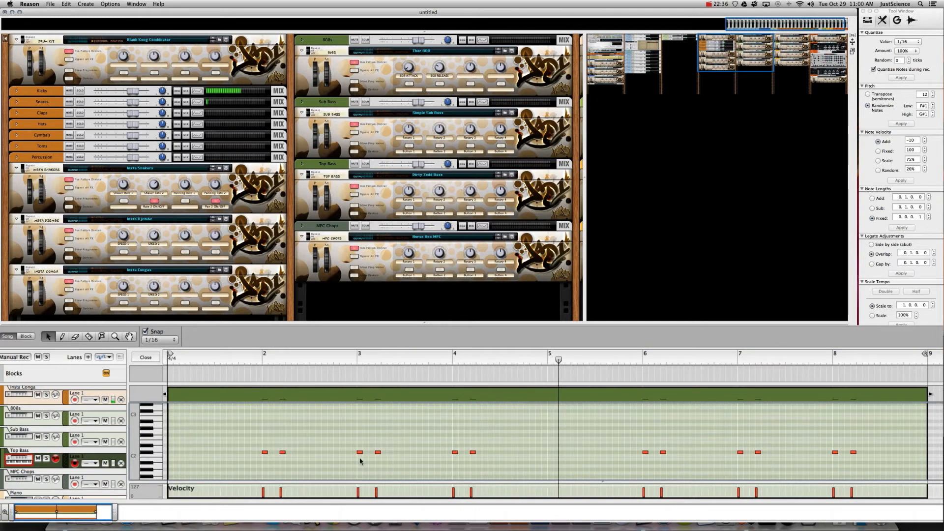
- Add a one-beat C#2 note and a short G#2 note in bar 2, then nudge both
{"action": "left_click", "coordinate": [312, 453], "text": "super"}
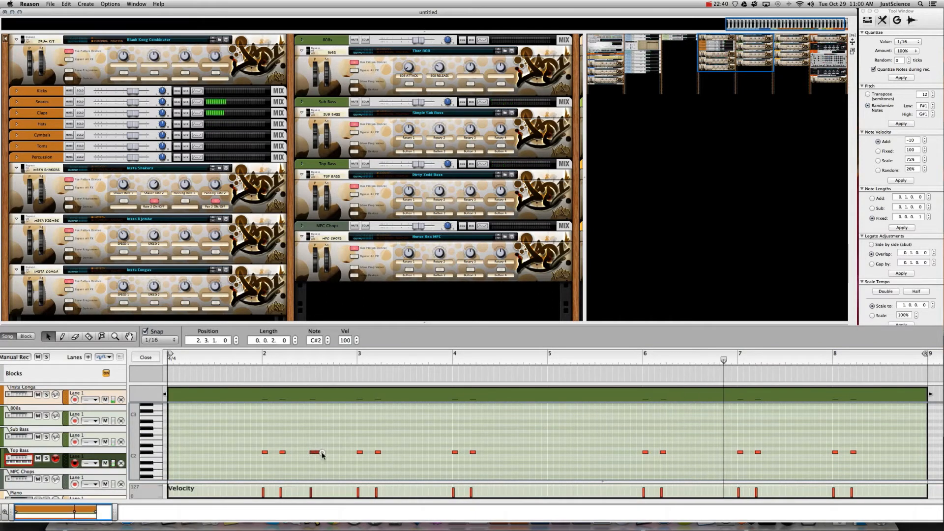
{"action": "left_click_drag", "start_coordinate": [322, 455], "coordinate": [330, 456]}
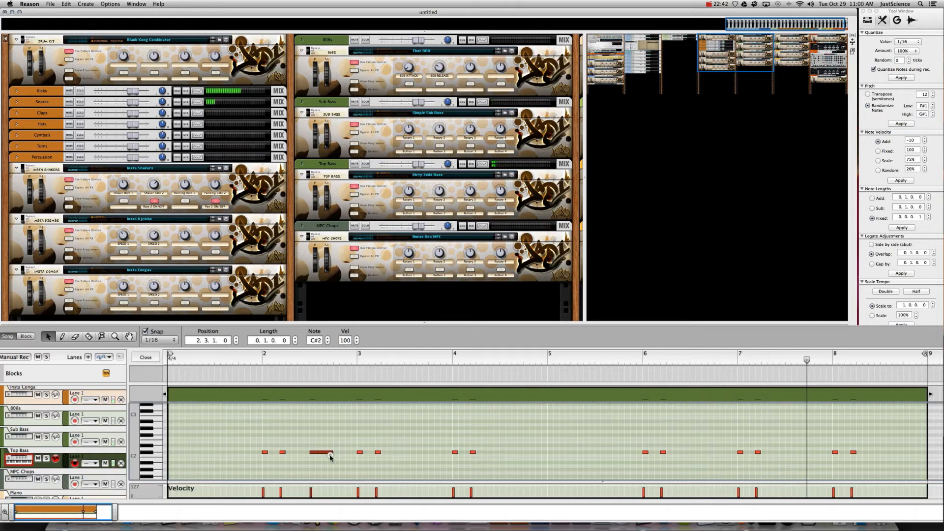
{"action": "left_click", "coordinate": [336, 429], "text": "super"}
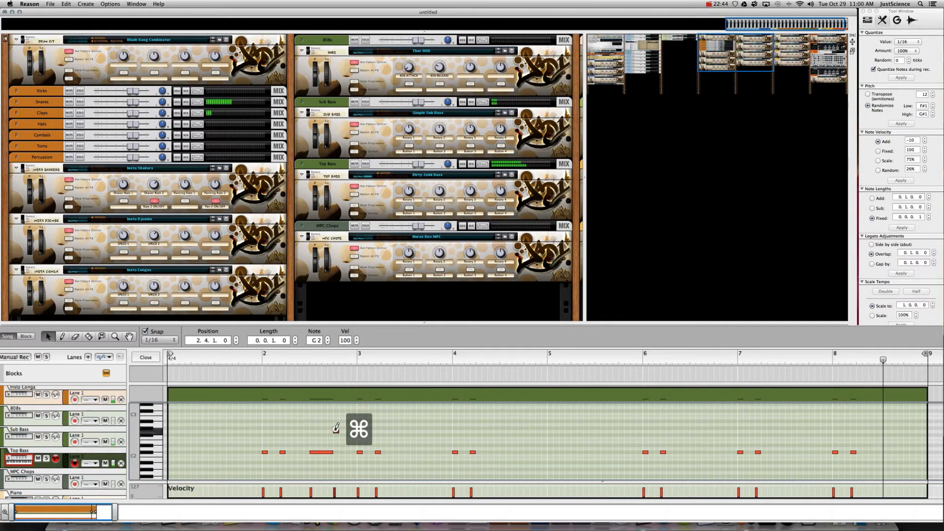
{"action": "key", "text": "Up"}
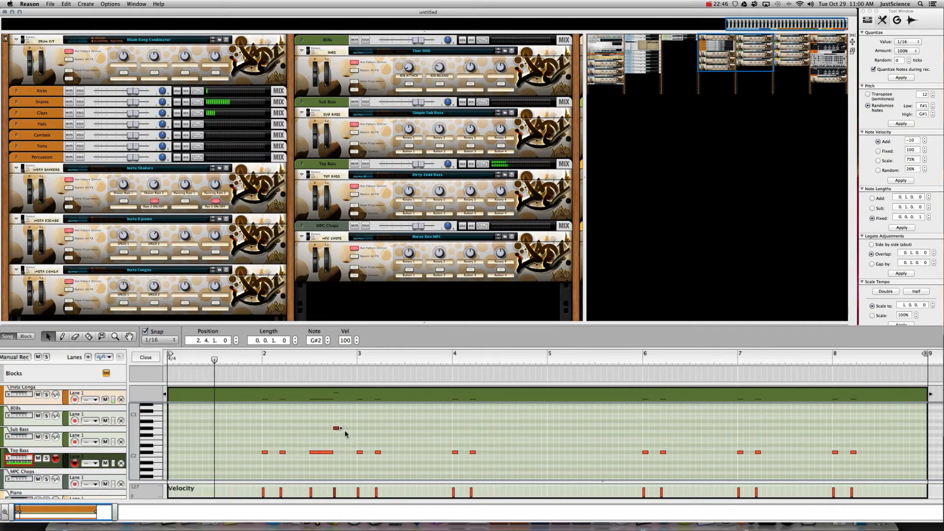
{"action": "key", "text": "shift+Right"}
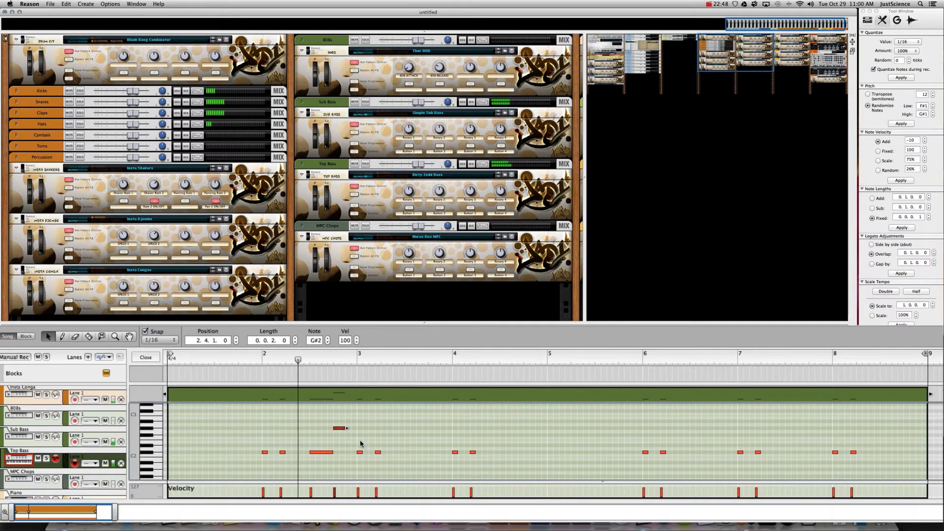
{"action": "left_click", "coordinate": [319, 452], "text": "shift"}
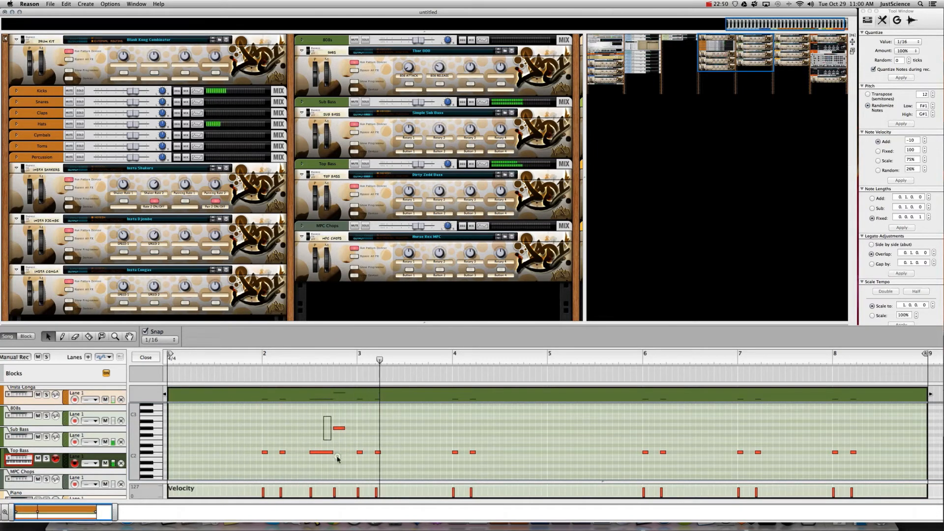
{"action": "left_click_drag", "start_coordinate": [310, 452], "coordinate": [304, 456]}
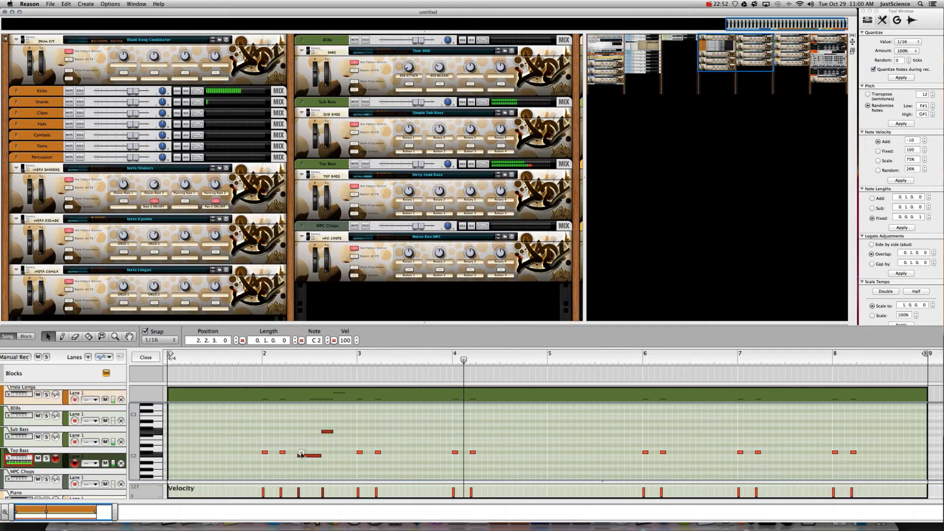
{"action": "key", "text": "Left"}
{"action": "key", "text": "Up"}
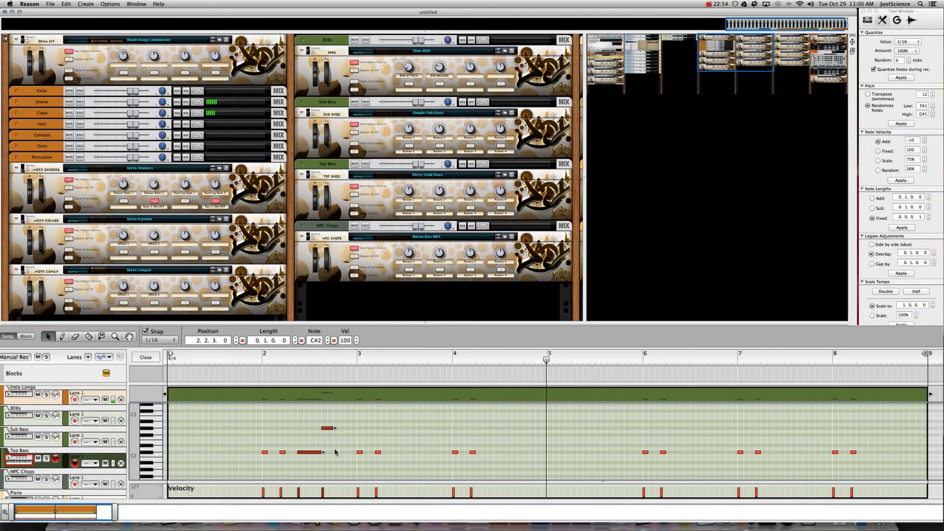
{"action": "left_click", "coordinate": [325, 455]}
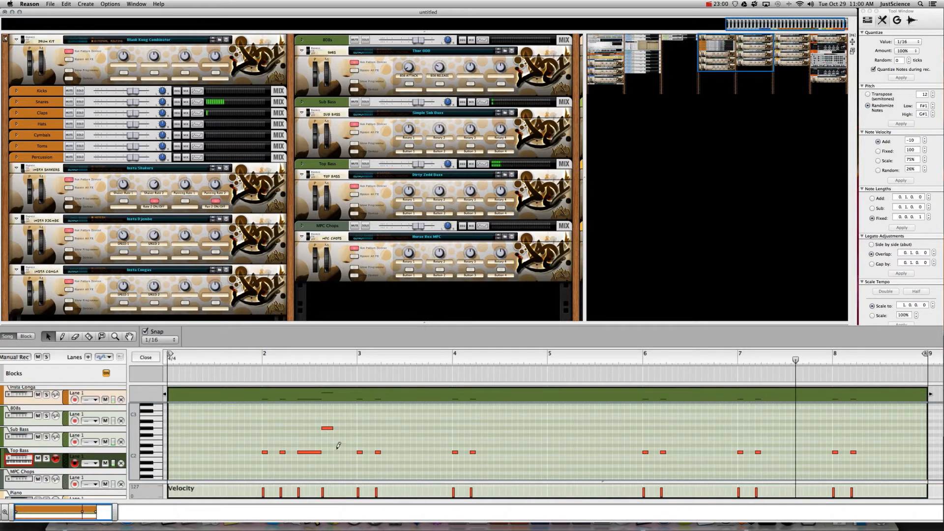
- Draw a D#2 note at 2.4.1 and extend the upper G#2 note a sixteenth earlier
{"action": "left_click_drag", "start_coordinate": [336, 445], "coordinate": [358, 449]}
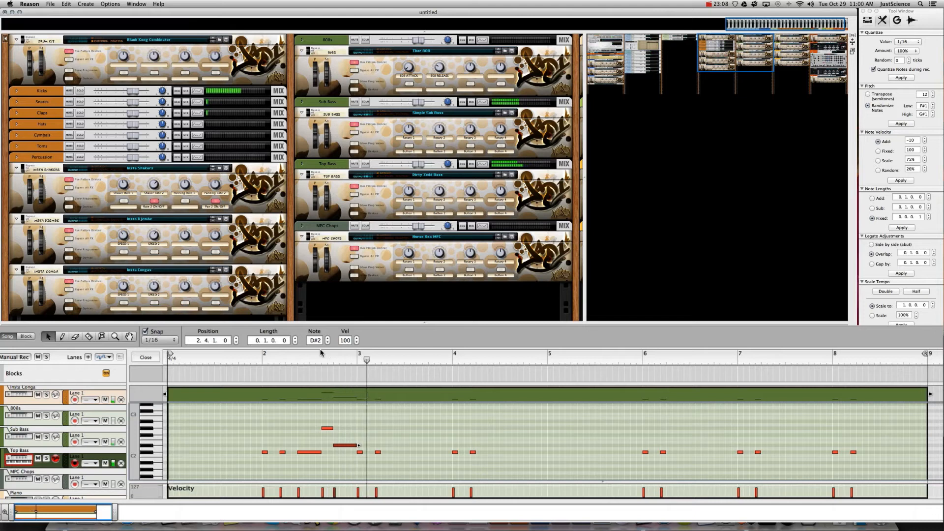
{"action": "left_click", "coordinate": [317, 453]}
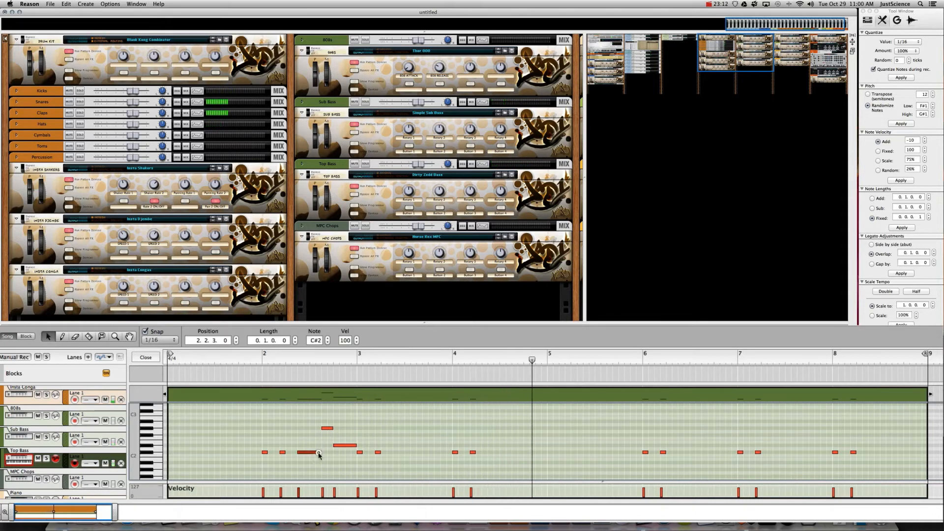
{"action": "left_click", "coordinate": [324, 429]}
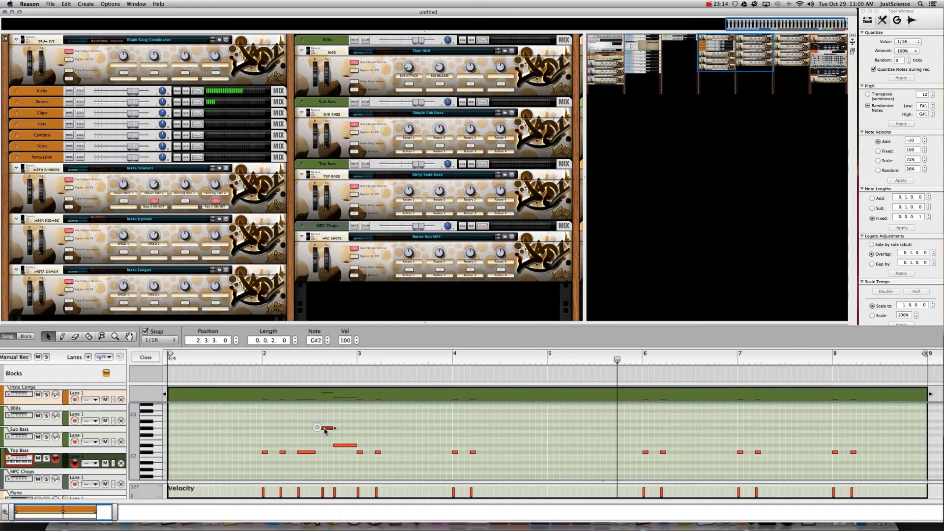
{"action": "left_click_drag", "start_coordinate": [323, 429], "coordinate": [318, 429]}
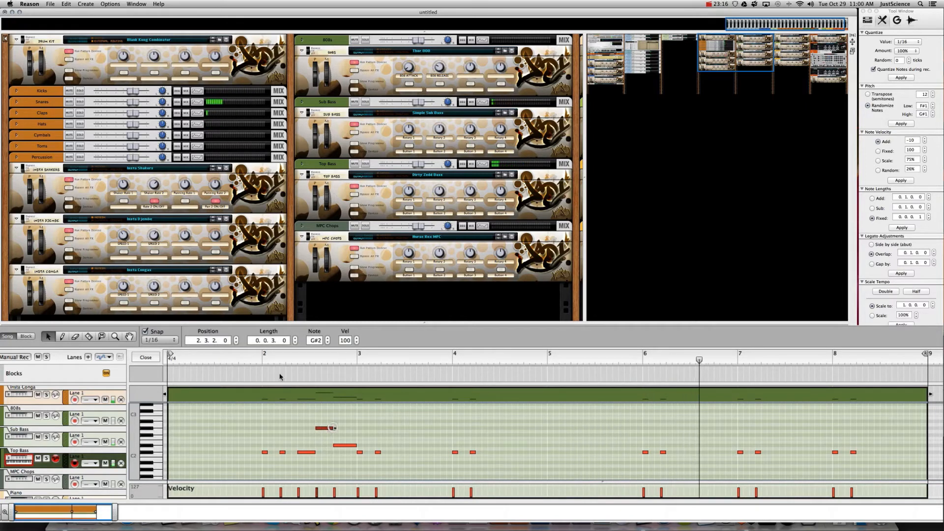
{"action": "key", "text": "space"}
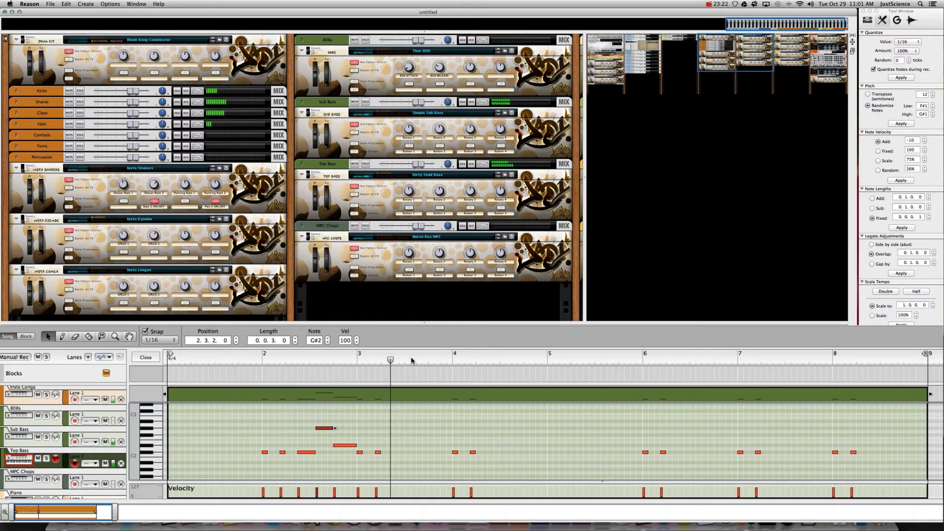
{"action": "left_click", "coordinate": [308, 455]}
{"action": "left_click", "coordinate": [308, 452]}
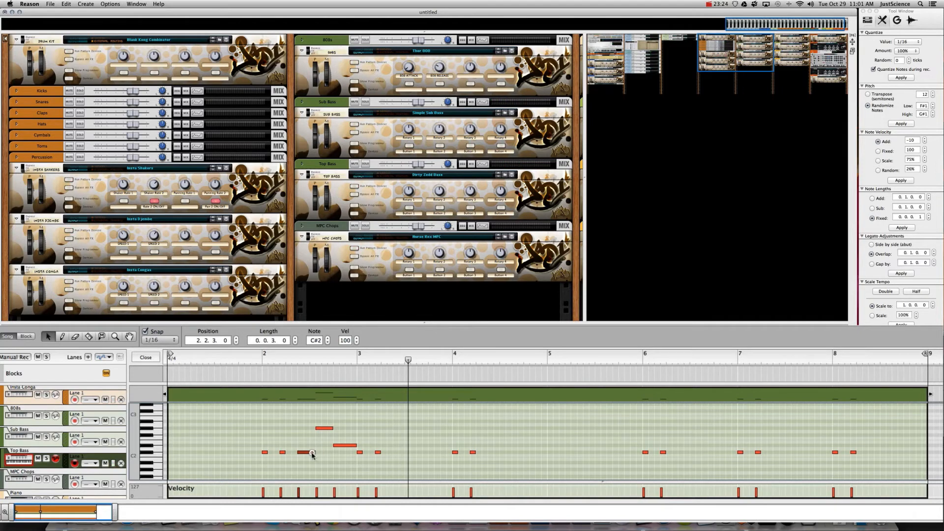
- Shift the lower Top Bass note later and replay the fill from the song start
{"action": "left_click", "coordinate": [319, 431]}
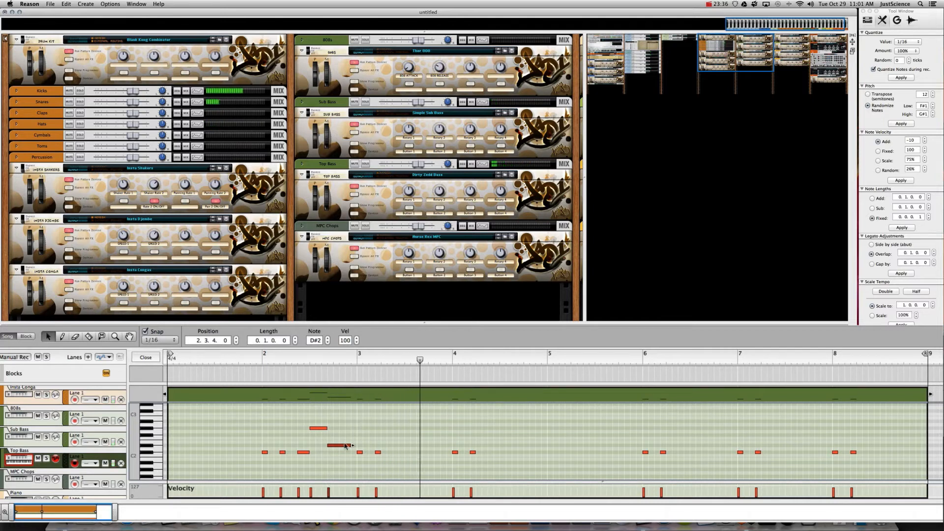
{"action": "left_click_drag", "start_coordinate": [347, 445], "coordinate": [496, 453]}
{"action": "left_click", "coordinate": [325, 428]}
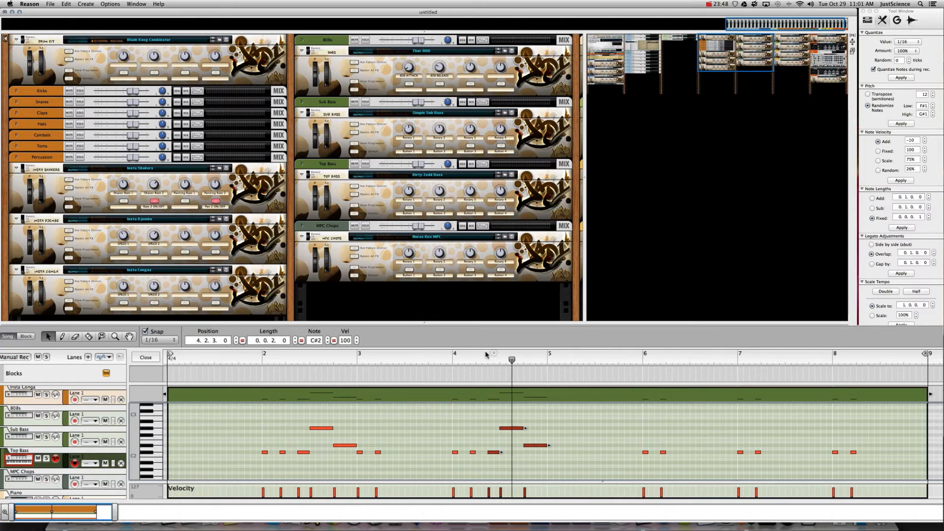
{"action": "key", "text": "space"}
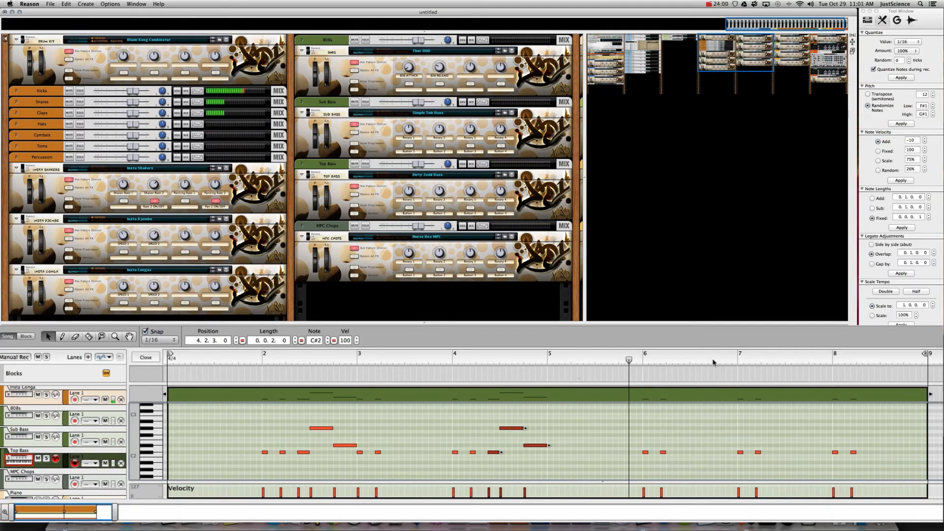
- Copy the three bar-4 notes to bar 7 and return to the arrangement
{"action": "left_click_drag", "start_coordinate": [638, 446], "coordinate": [671, 460]}
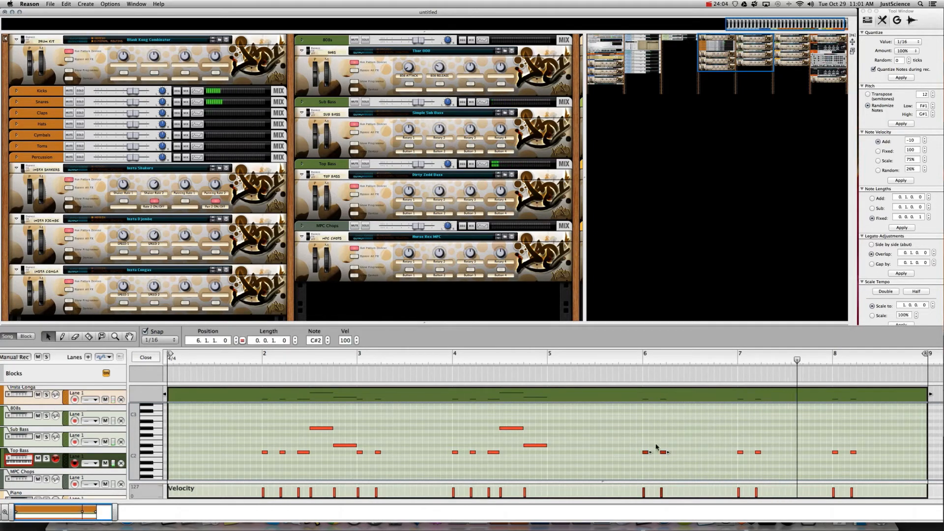
{"action": "left_click_drag", "start_coordinate": [488, 417], "coordinate": [551, 471]}
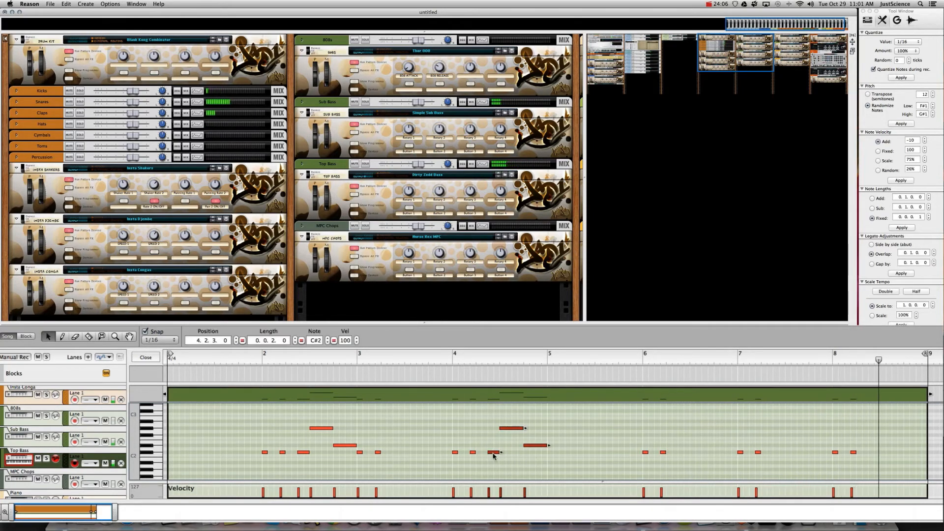
{"action": "left_click_drag", "start_coordinate": [494, 456], "coordinate": [780, 456]}
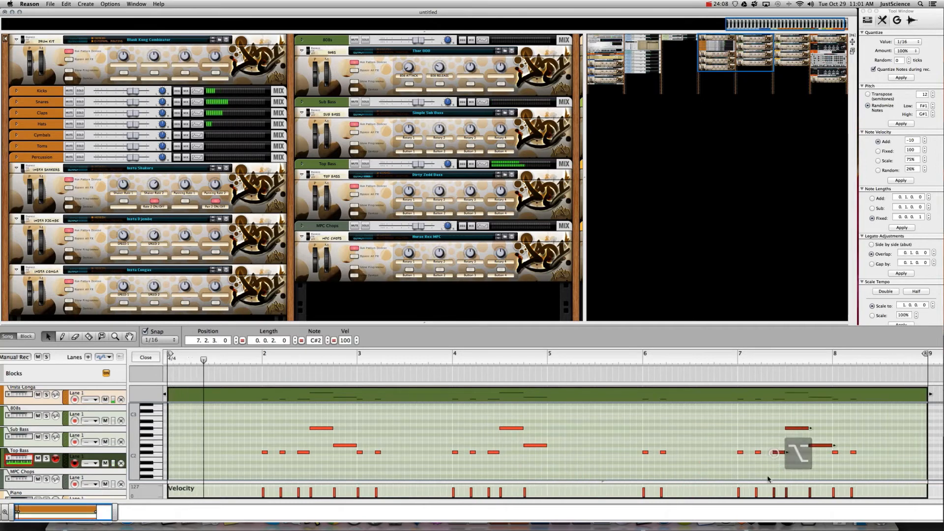
{"action": "left_click_drag", "start_coordinate": [638, 446], "coordinate": [168, 453]}
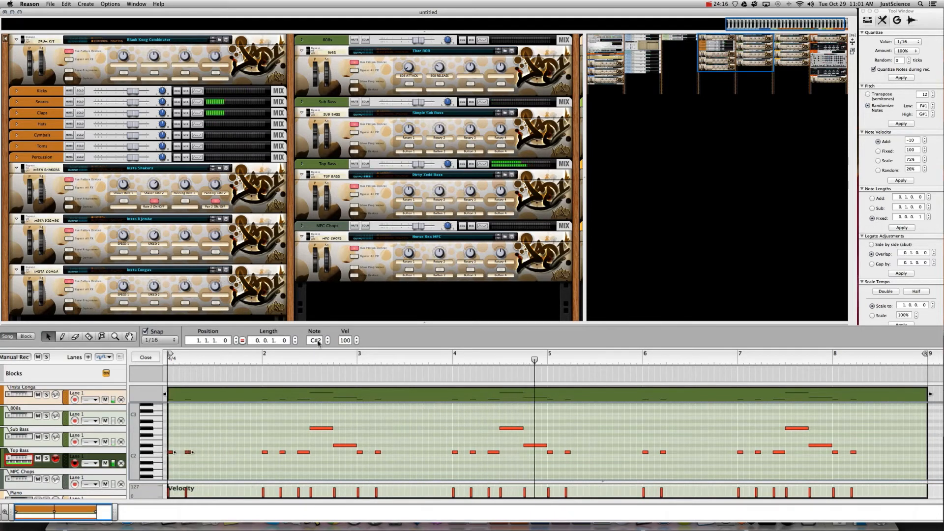
{"action": "left_click", "coordinate": [146, 359]}
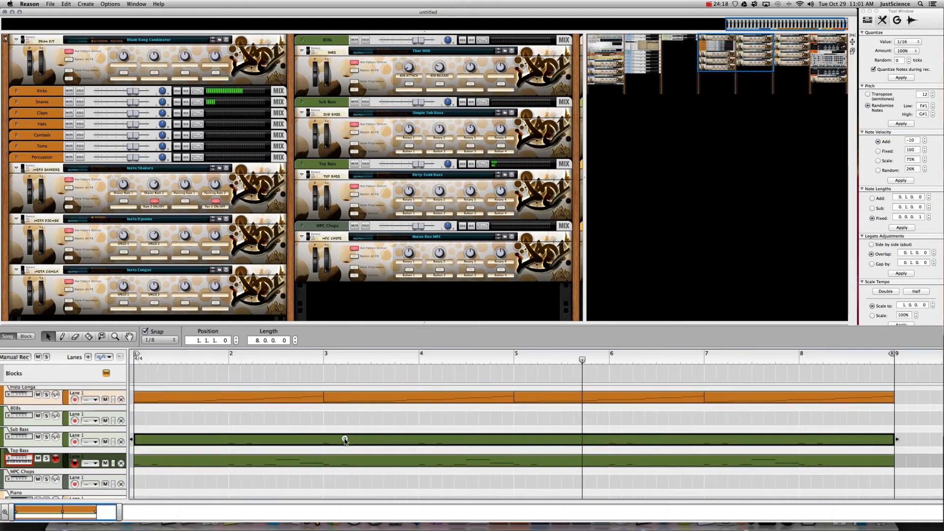
- Hide the Synth Lead copy's insert effects and pan the rack toward the Master Section
{"action": "left_click_drag", "start_coordinate": [327, 462], "coordinate": [319, 440]}
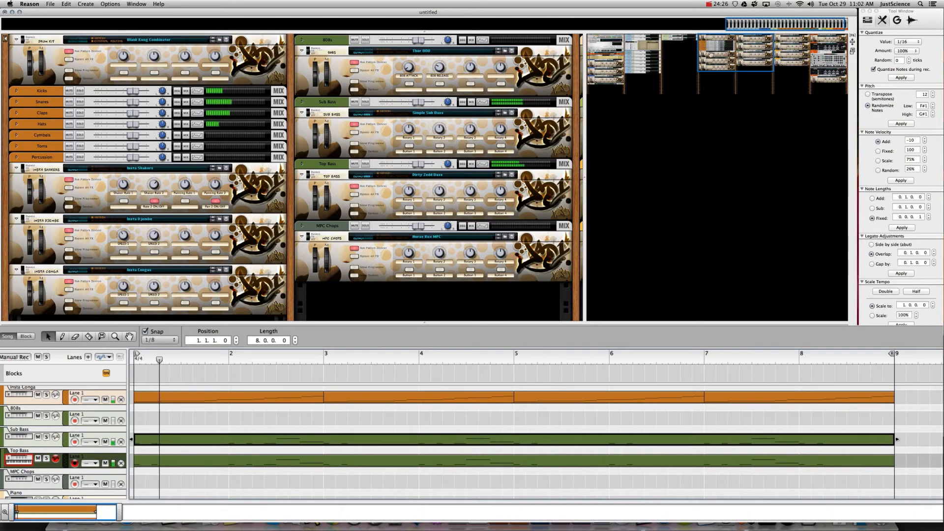
{"action": "left_click_drag", "start_coordinate": [714, 61], "coordinate": [798, 39]}
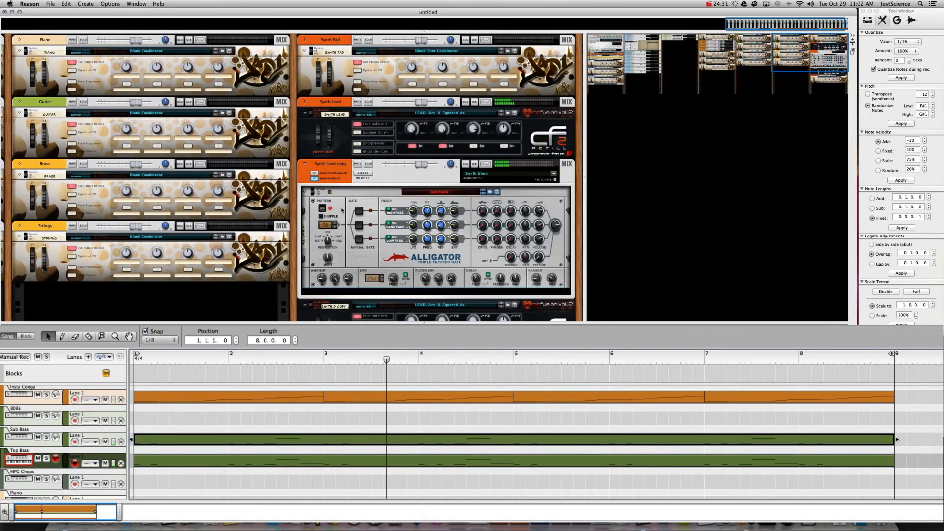
{"action": "left_click", "coordinate": [314, 179]}
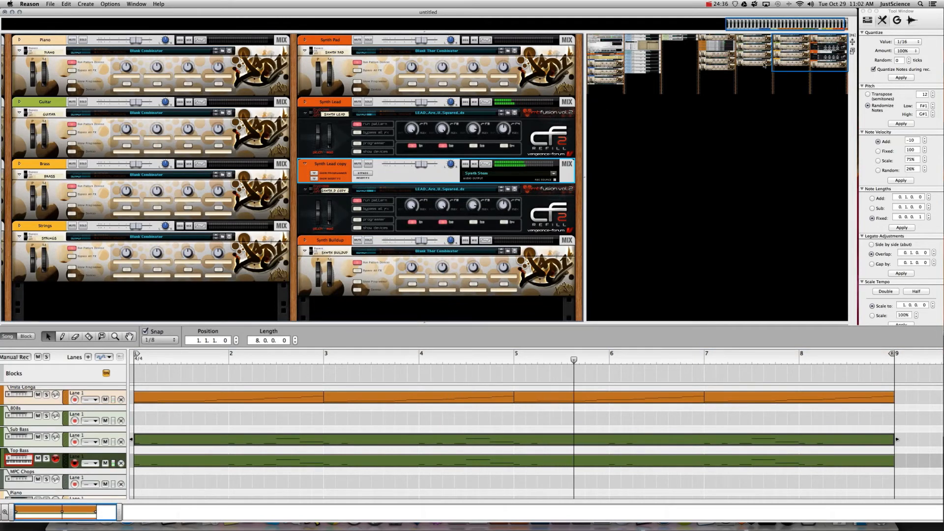
{"action": "left_click_drag", "start_coordinate": [793, 60], "coordinate": [597, 1]}
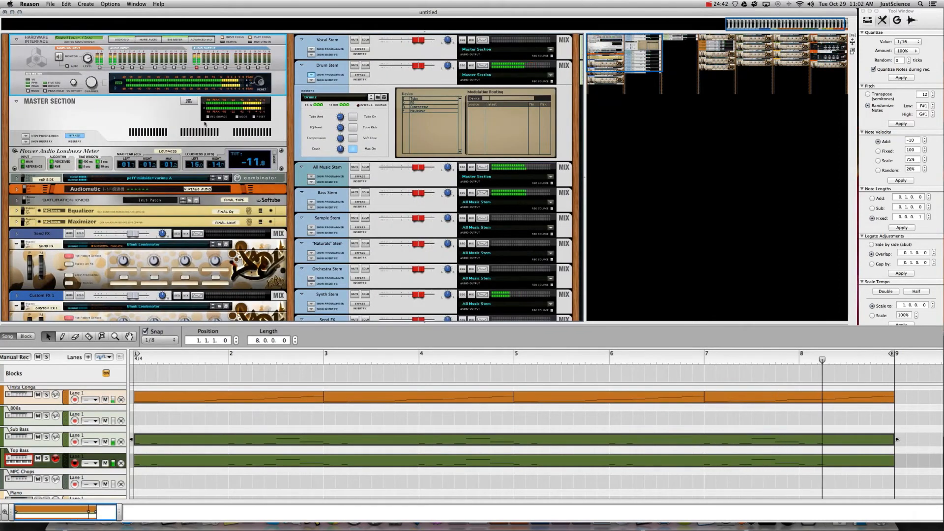
- Toggle the master inserts and trial the master compressor at a -2.36 dB threshold
{"action": "left_click", "coordinate": [74, 136]}
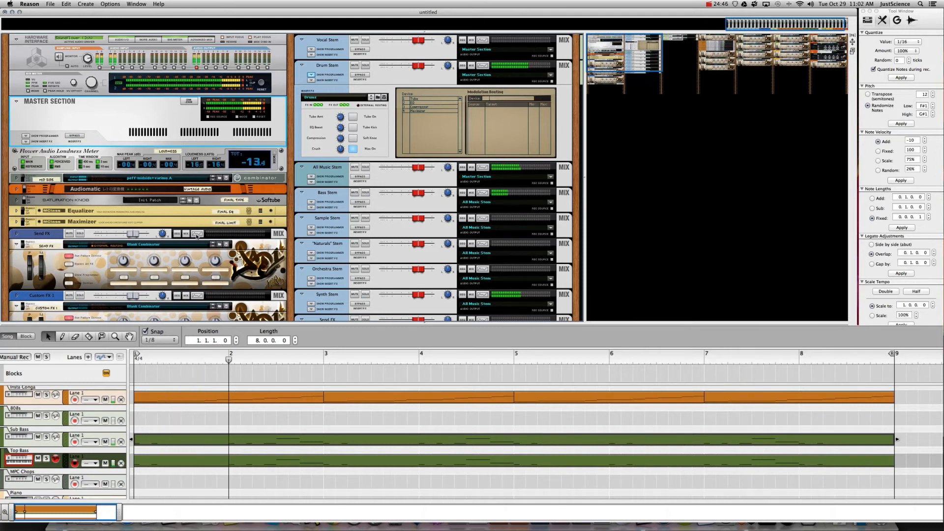
{"action": "key", "text": "F5"}
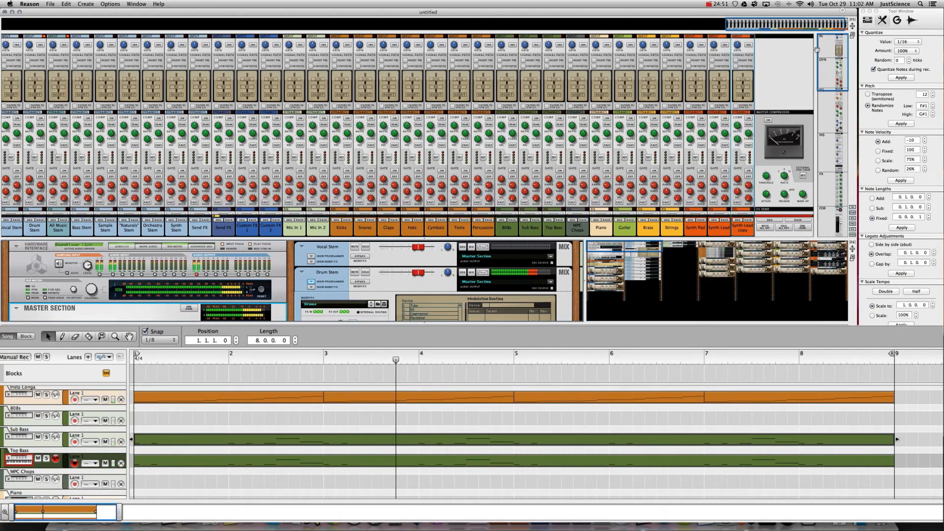
{"action": "left_click", "coordinate": [769, 121]}
{"action": "left_click_drag", "start_coordinate": [767, 176], "coordinate": [766, 154]}
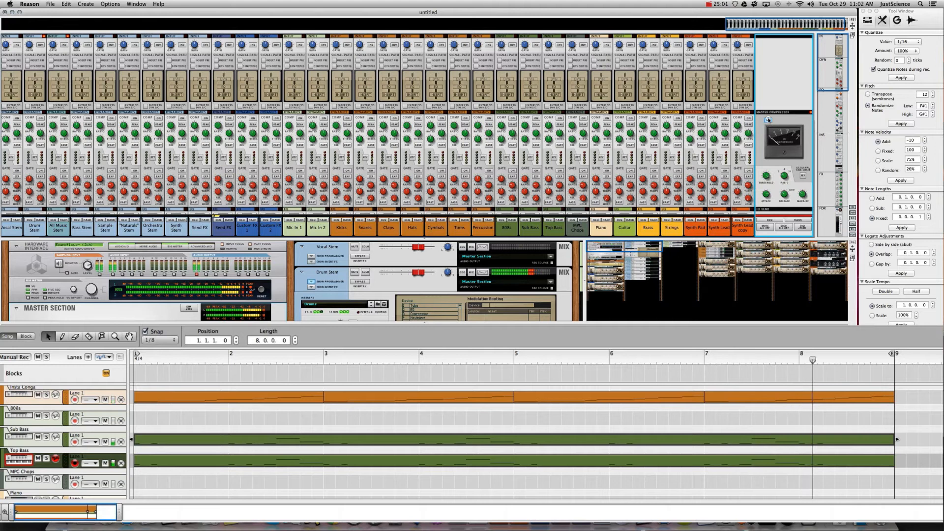
{"action": "left_click", "coordinate": [768, 120]}
- Enlarge the rack area and select the MID SIDE combinator and master meter
{"action": "scroll", "coordinate": [802, 162], "scroll_direction": "down", "scroll_amount": 10}
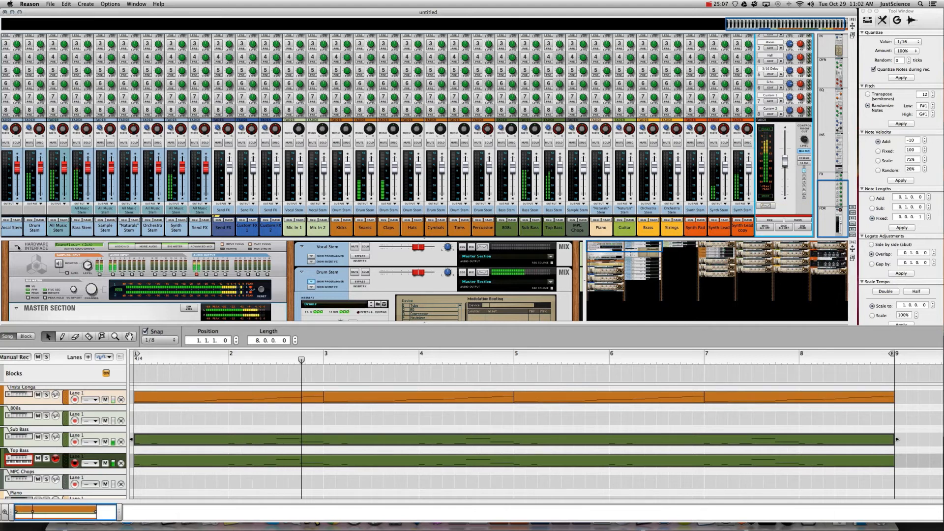
{"action": "scroll", "coordinate": [37, 295], "scroll_direction": "down", "scroll_amount": 2}
{"action": "scroll", "coordinate": [37, 295], "scroll_direction": "down", "scroll_amount": 3}
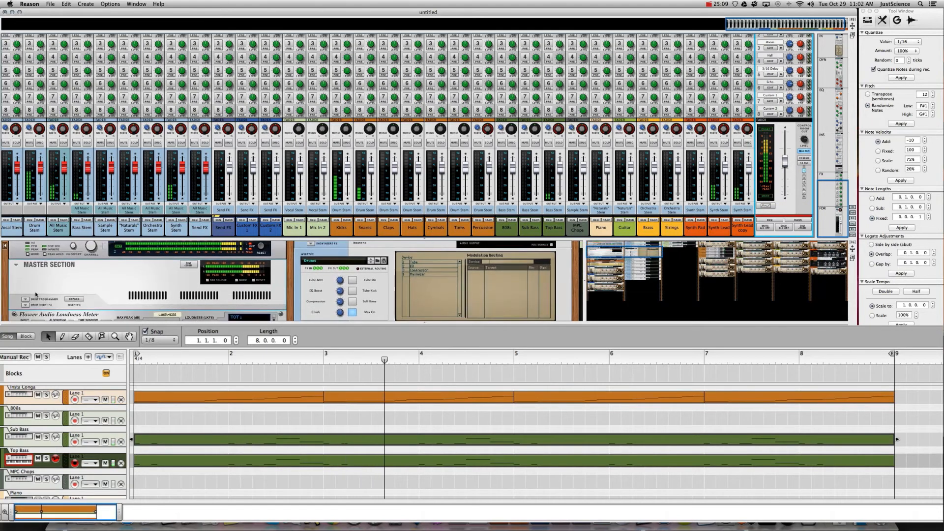
{"action": "left_click_drag", "start_coordinate": [425, 238], "coordinate": [424, 175]}
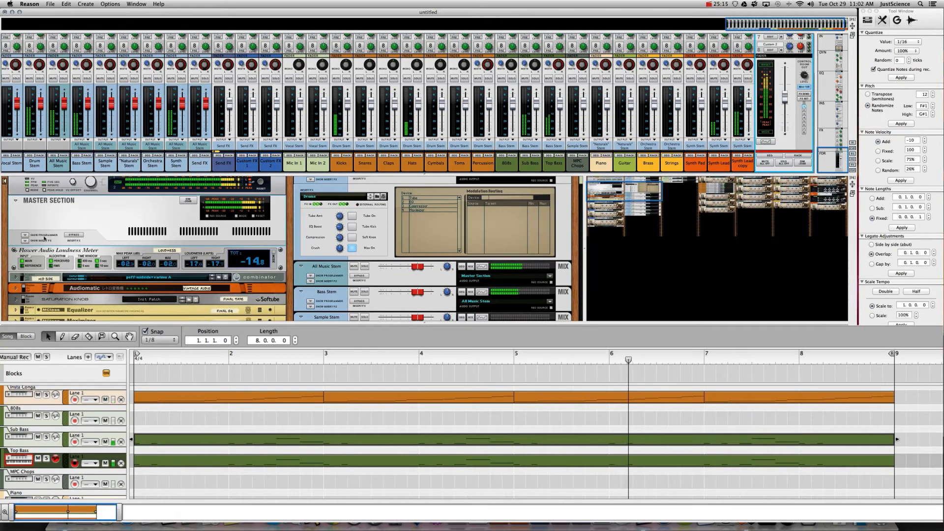
{"action": "left_click", "coordinate": [36, 279]}
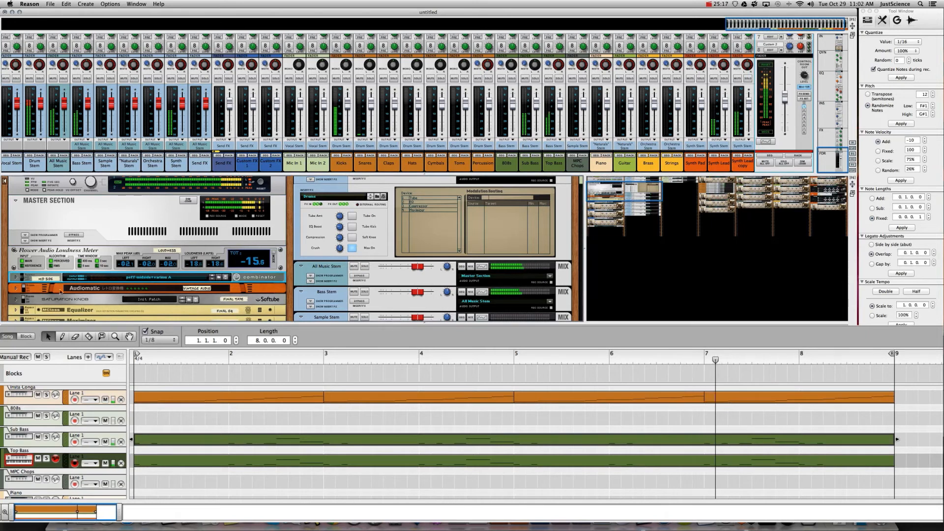
{"action": "left_click", "coordinate": [265, 185]}
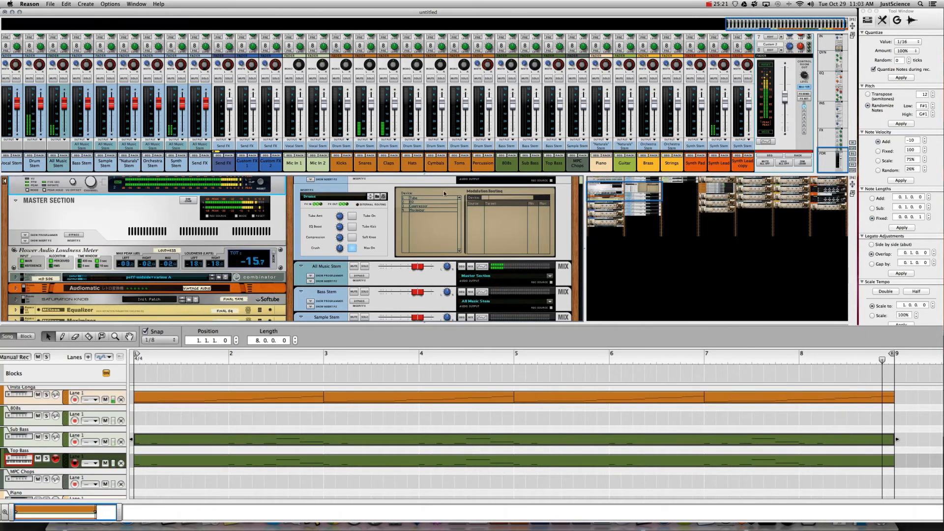
{"action": "scroll", "coordinate": [445, 194], "scroll_direction": "down", "scroll_amount": 5}
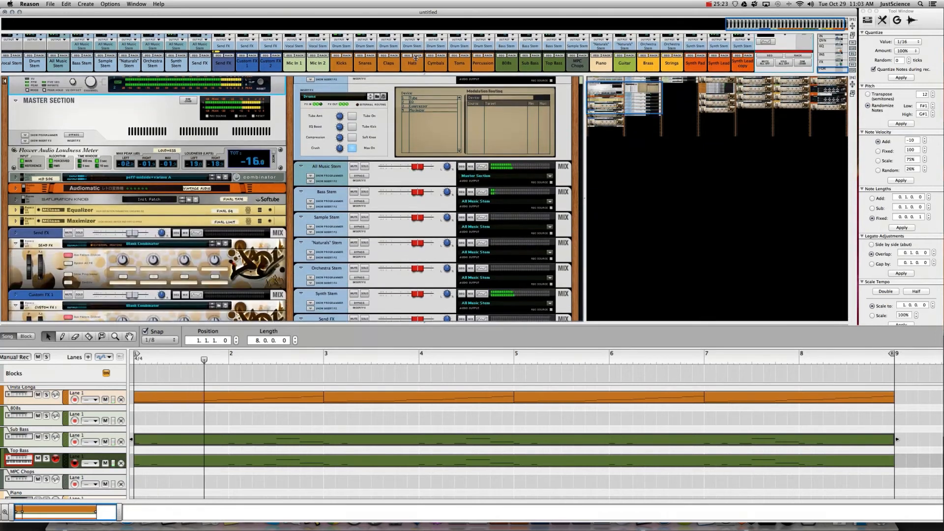
- Unfold the Saturation Knob and Maximizer devices in the master chain
{"action": "scroll", "coordinate": [416, 57], "scroll_direction": "down", "scroll_amount": 2}
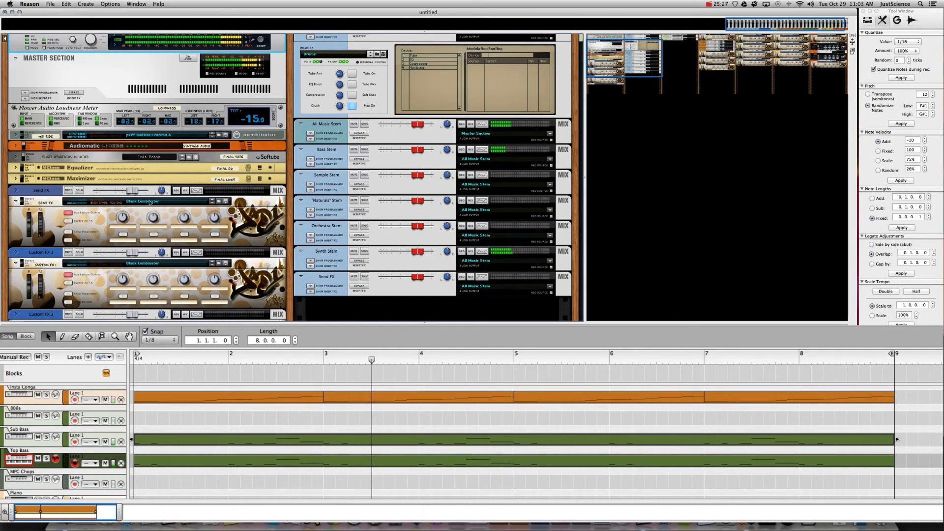
{"action": "left_click", "coordinate": [24, 157]}
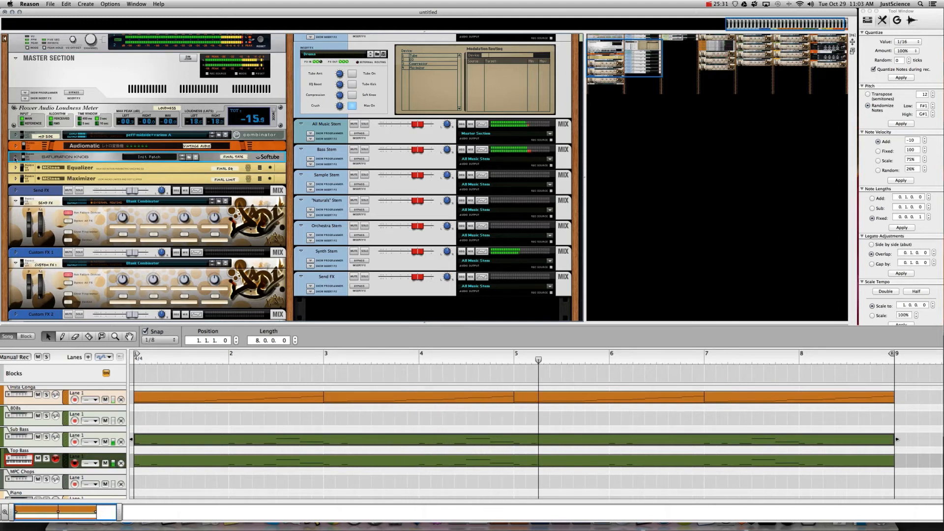
{"action": "left_click", "coordinate": [15, 157]}
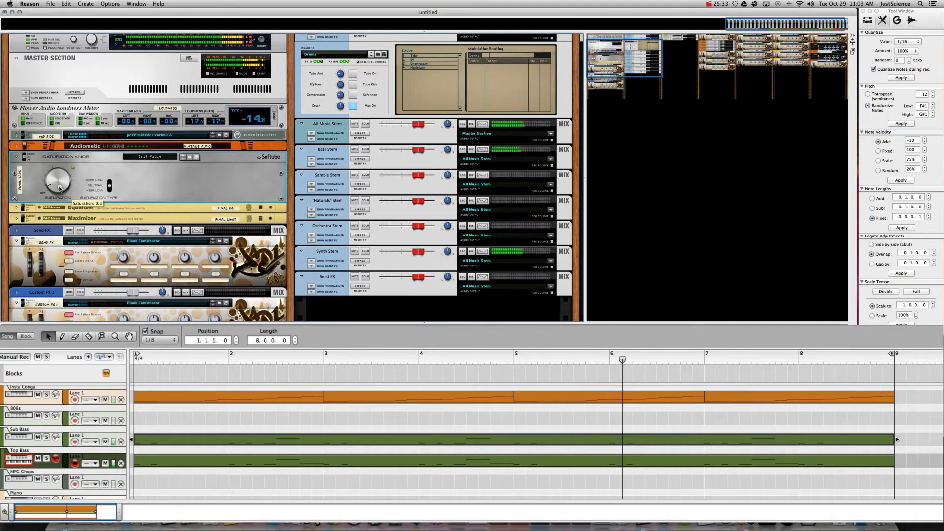
{"action": "left_click", "coordinate": [254, 48]}
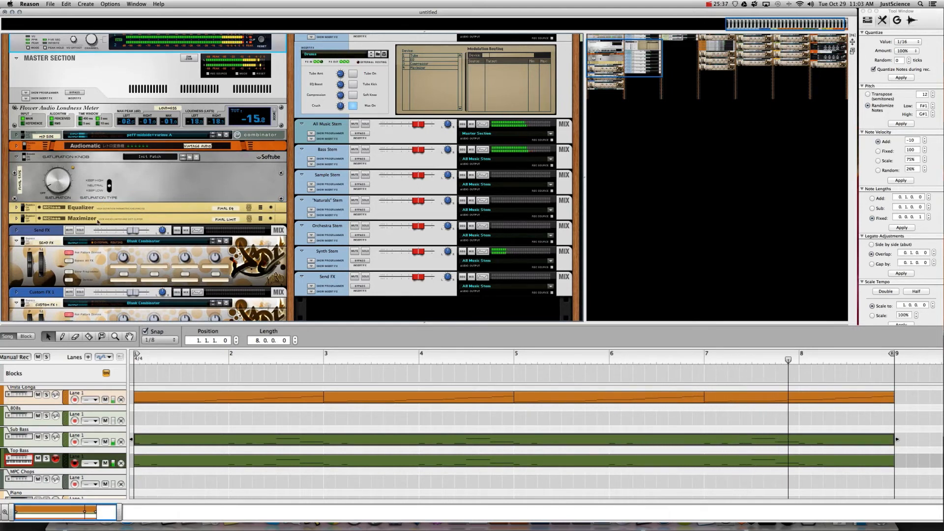
{"action": "left_click", "coordinate": [22, 220]}
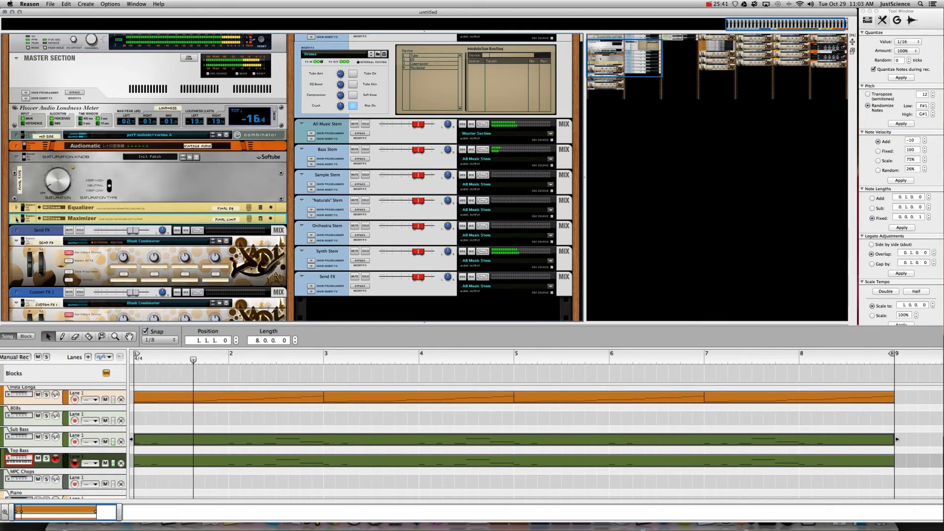
{"action": "left_click", "coordinate": [16, 218]}
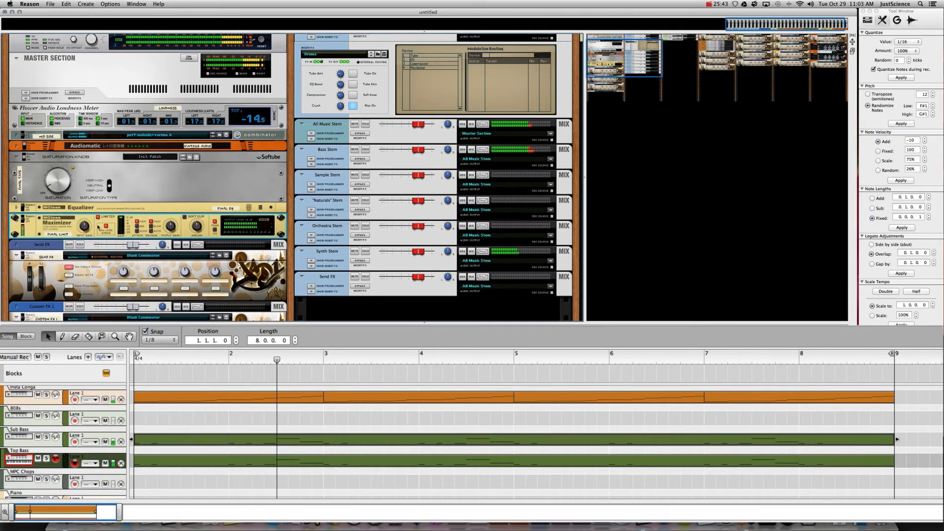
{"action": "mouse_move", "coordinate": [84, 227]}
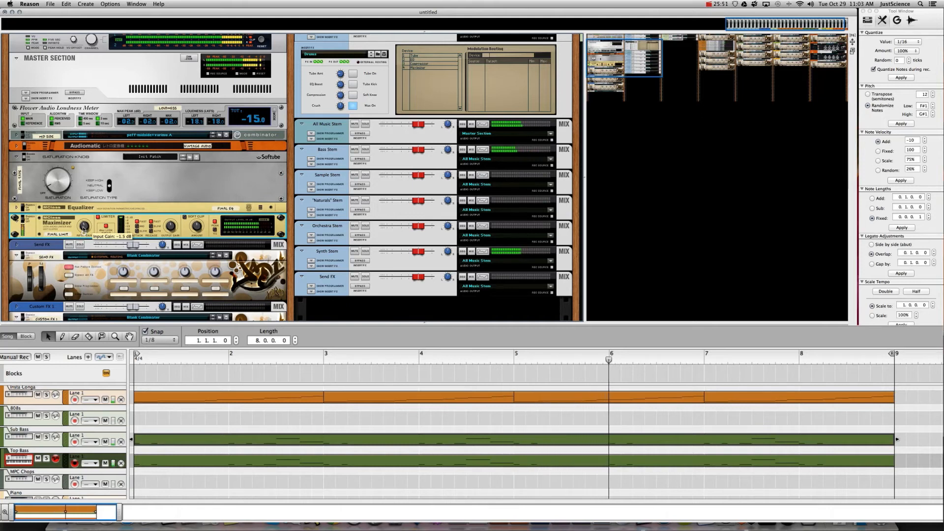
- Check the Maximizer output and meters, then open the Top Bass combinator's patch browser
{"action": "left_click", "coordinate": [261, 41]}
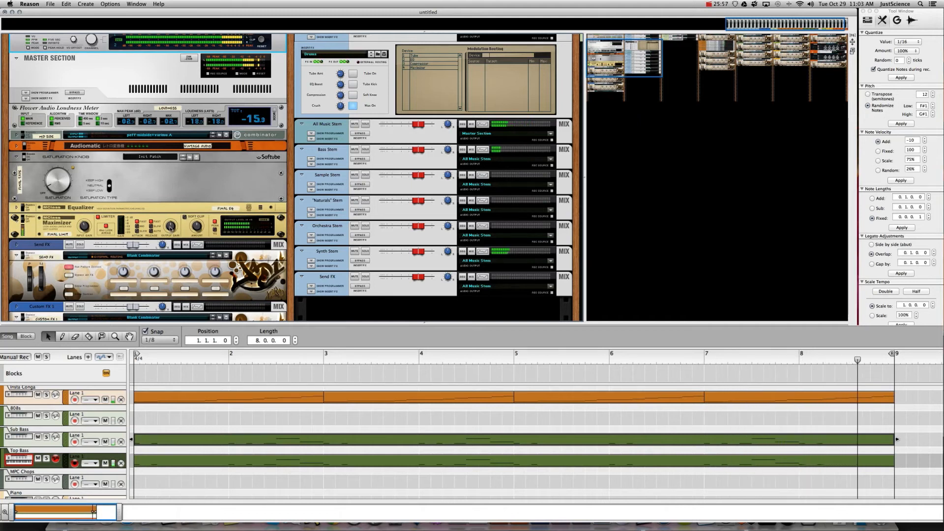
{"action": "left_click", "coordinate": [170, 227]}
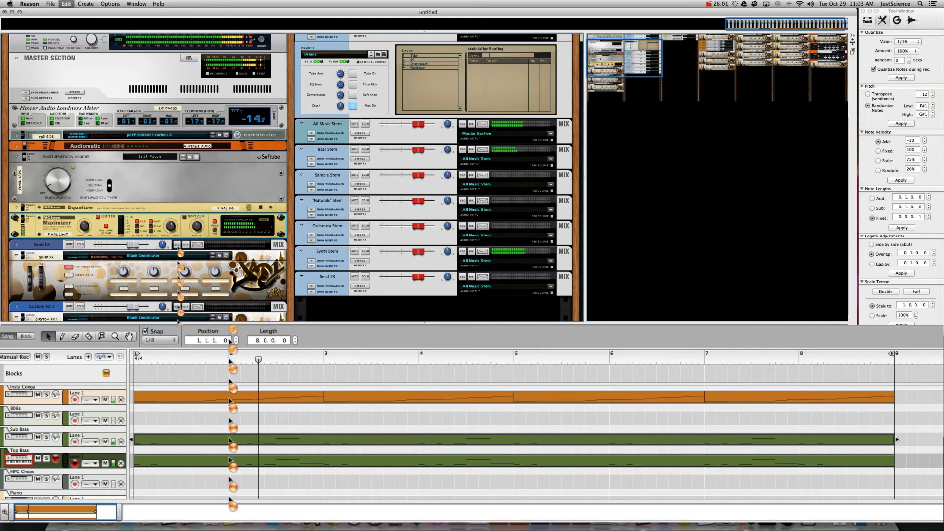
{"action": "left_click", "coordinate": [262, 40]}
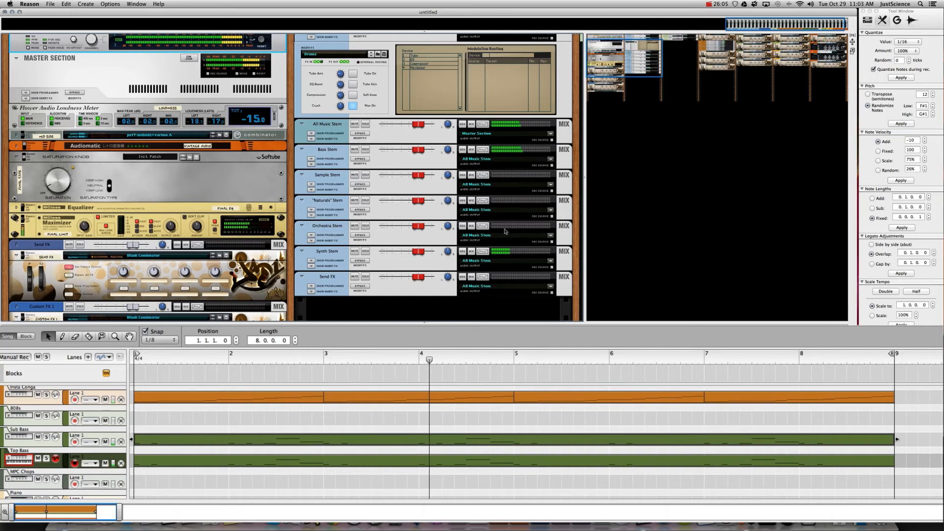
{"action": "left_click_drag", "start_coordinate": [646, 86], "coordinate": [738, 45]}
{"action": "left_click", "coordinate": [514, 175]}
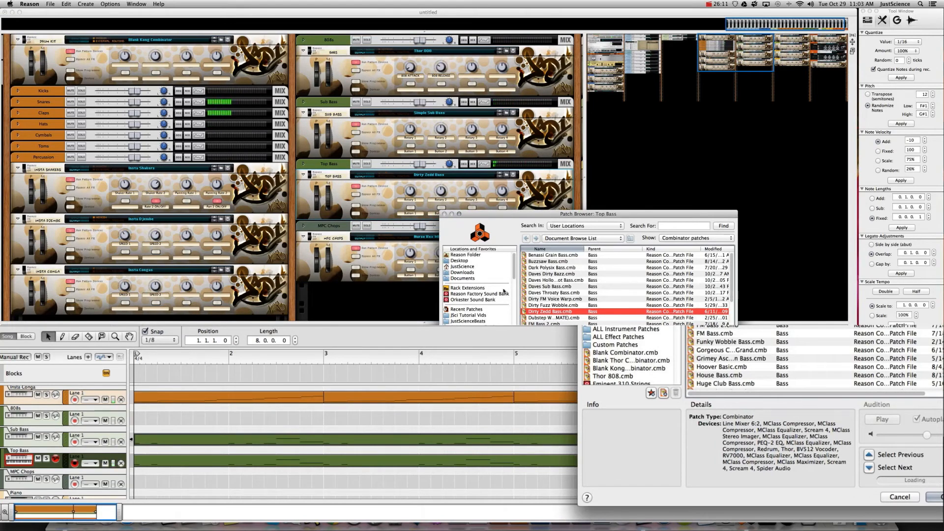
- Browse the Top Bass patch locations and show the Reason Factory Sound Bank folders
{"action": "scroll", "coordinate": [514, 275], "scroll_direction": "down", "scroll_amount": 10}
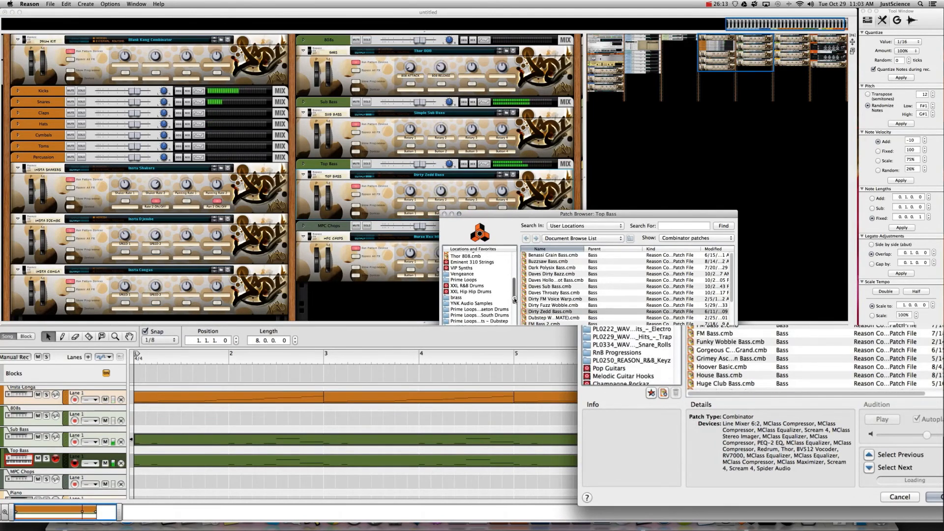
{"action": "scroll", "coordinate": [682, 327], "scroll_direction": "down", "scroll_amount": 3}
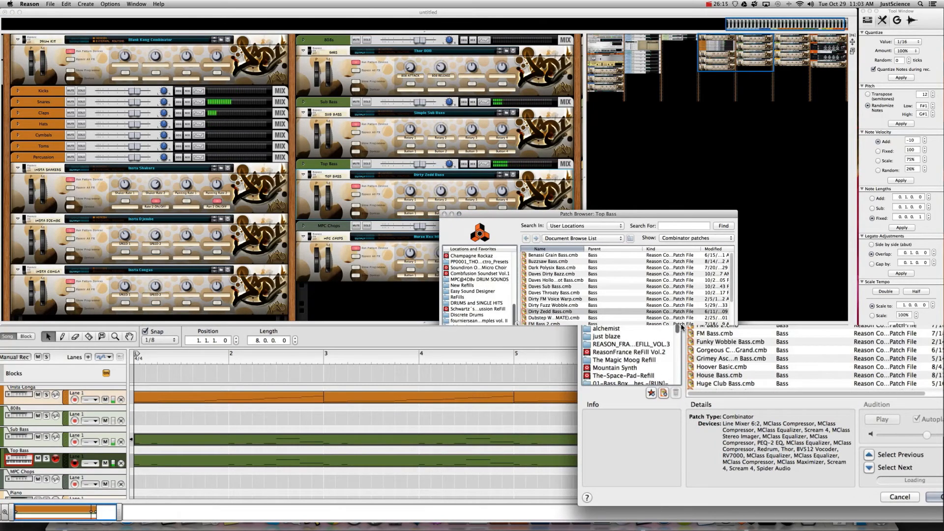
{"action": "scroll", "coordinate": [682, 327], "scroll_direction": "down", "scroll_amount": 5}
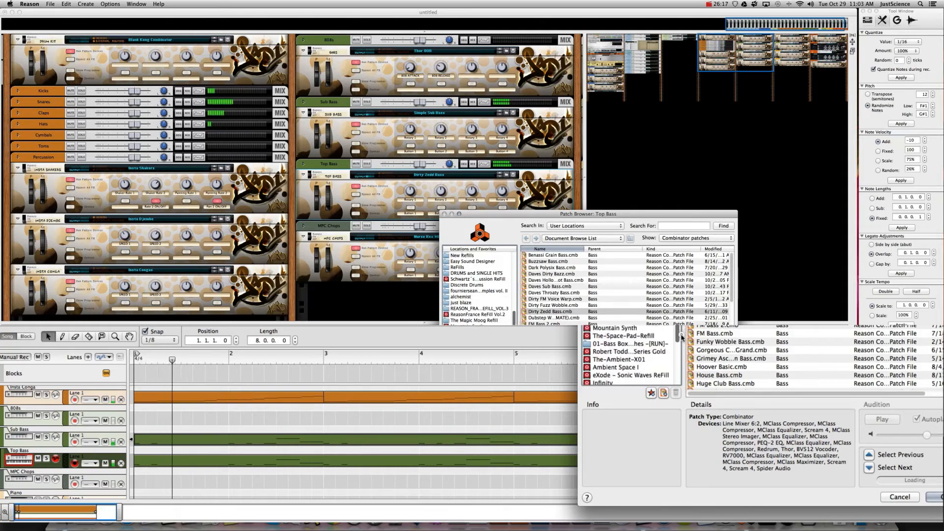
{"action": "left_click_drag", "start_coordinate": [682, 344], "coordinate": [682, 363]}
{"action": "scroll", "coordinate": [500, 300], "scroll_direction": "up", "scroll_amount": 10}
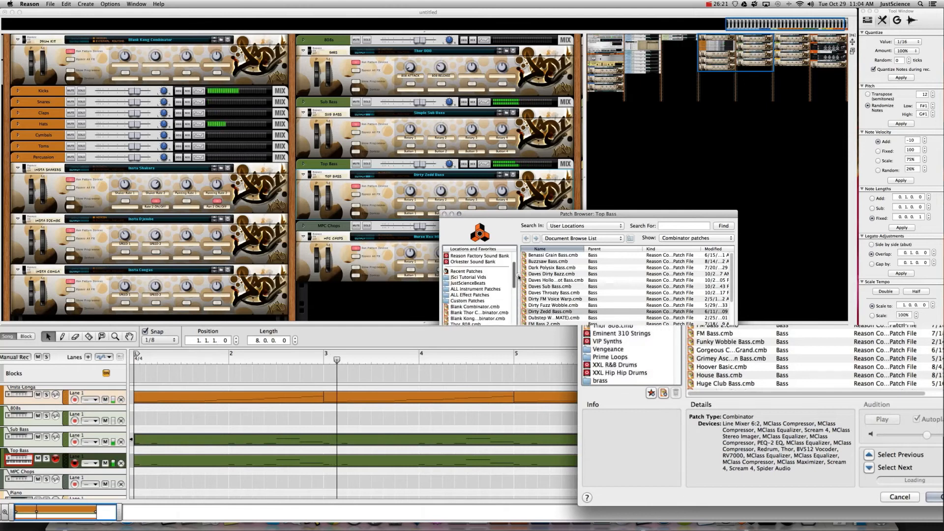
{"action": "left_click", "coordinate": [499, 294]}
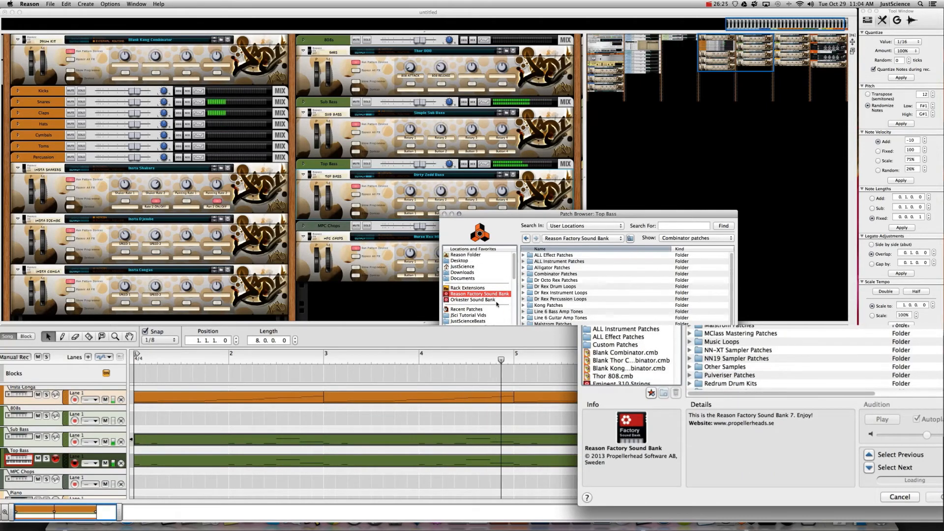
- Navigate through ALL Instrument Patches > Bass into the Synth Bass folder
{"action": "double_click", "coordinate": [560, 261]}
{"action": "left_click", "coordinate": [539, 255]}
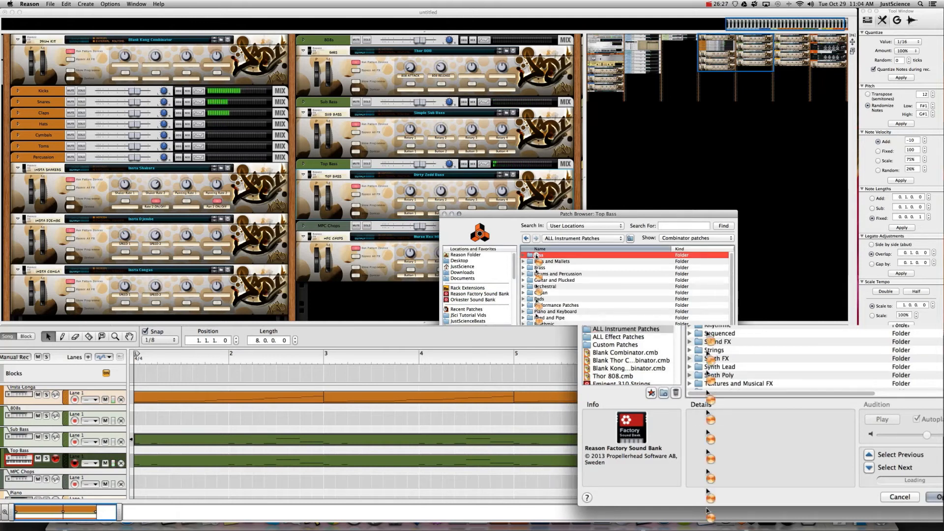
{"action": "double_click", "coordinate": [538, 255]}
{"action": "double_click", "coordinate": [538, 269]}
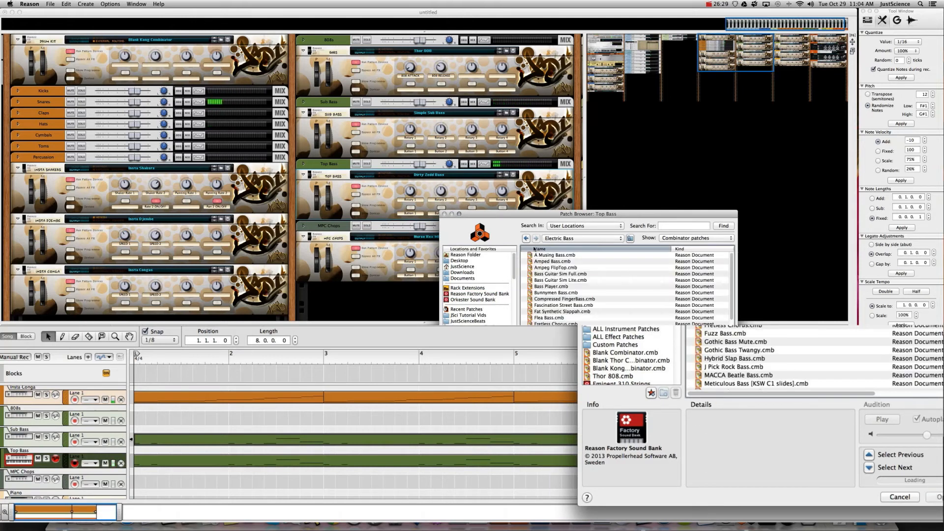
{"action": "left_click", "coordinate": [527, 239]}
{"action": "double_click", "coordinate": [540, 274]}
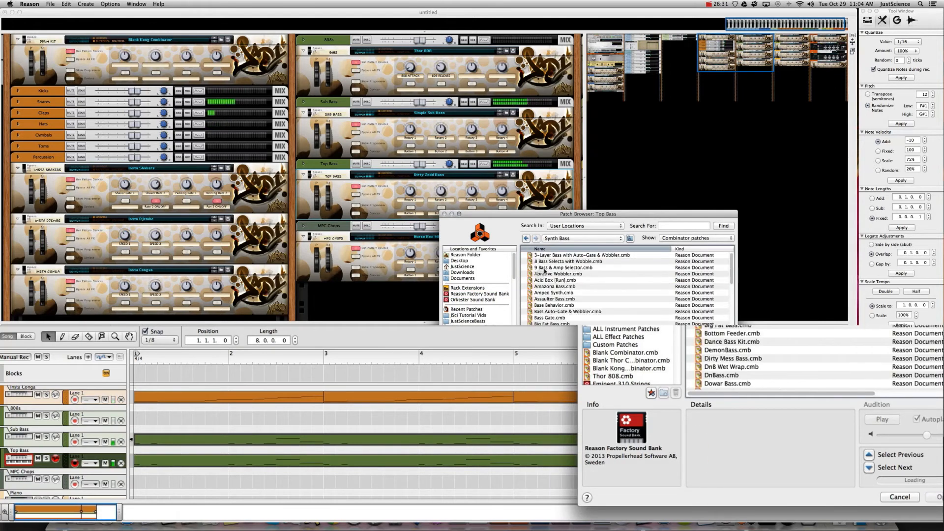
- Audition Synth Bass patches on Top Bass, from Abrasive Wobbler through EBM Bass
{"action": "left_click", "coordinate": [544, 274]}
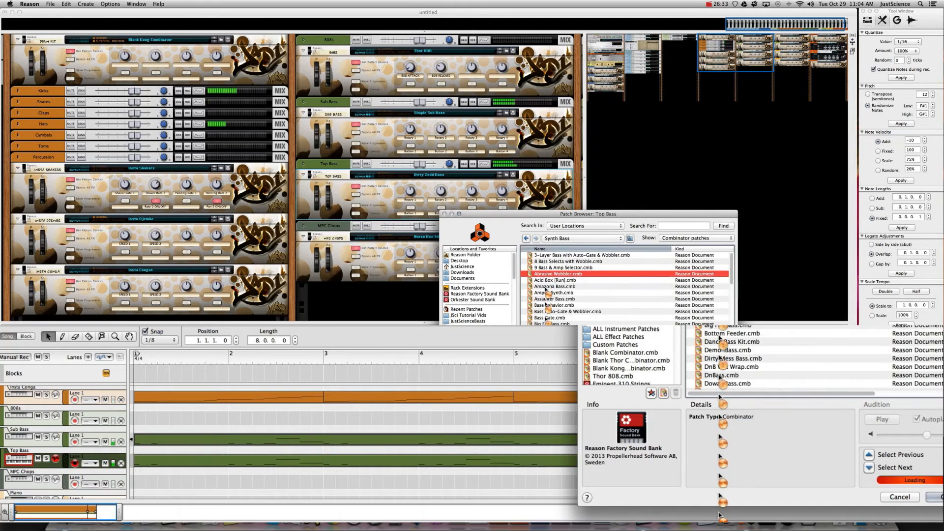
{"action": "key", "text": "Down"}
{"action": "key", "text": "Down"}
{"action": "key", "text": "Down"}
{"action": "key", "text": "Down"}
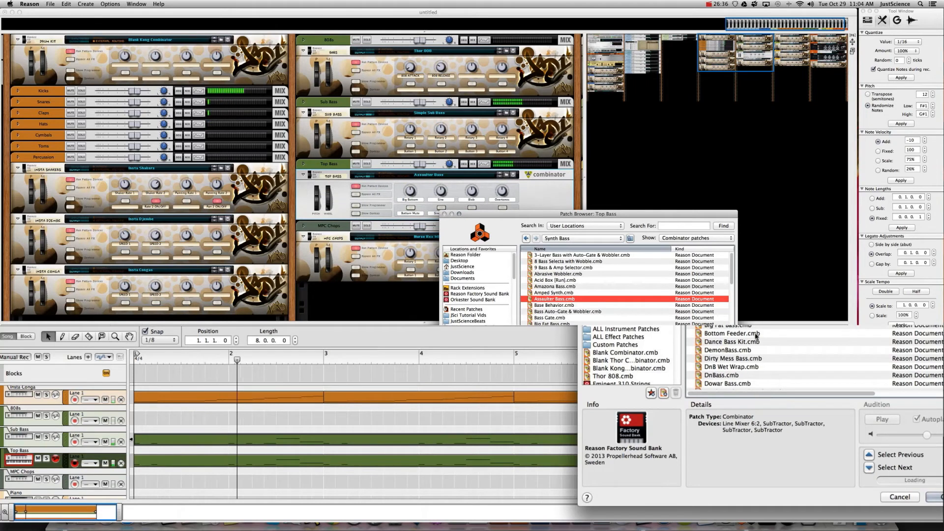
{"action": "left_click", "coordinate": [562, 317]}
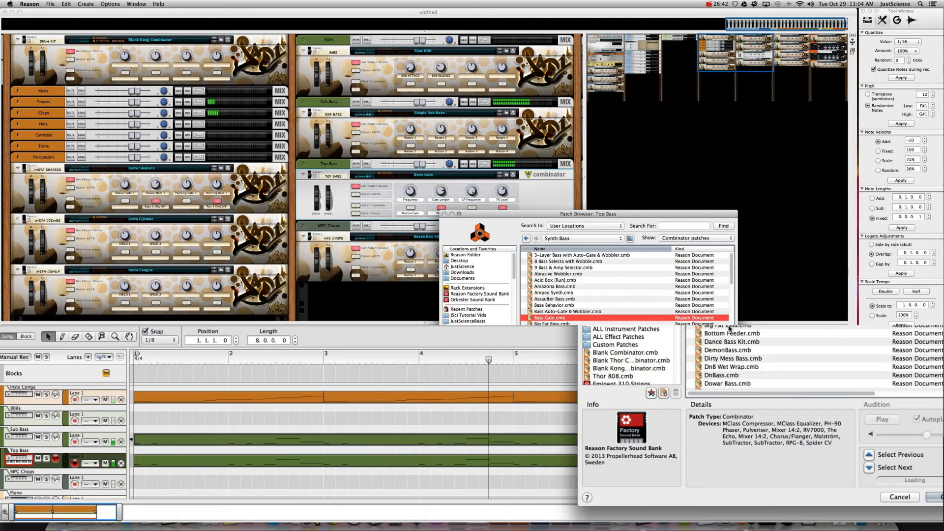
{"action": "left_click", "coordinate": [593, 323]}
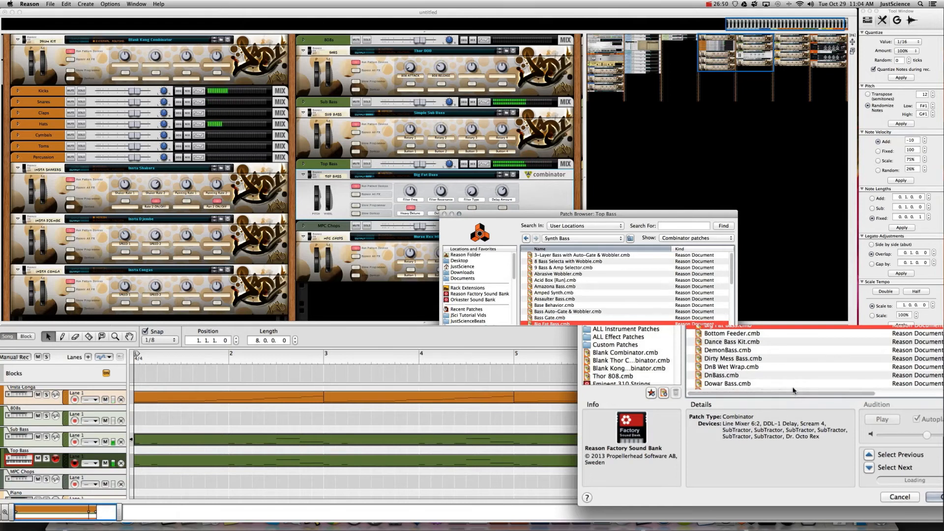
{"action": "key", "text": "Down"}
{"action": "key", "text": "Down"}
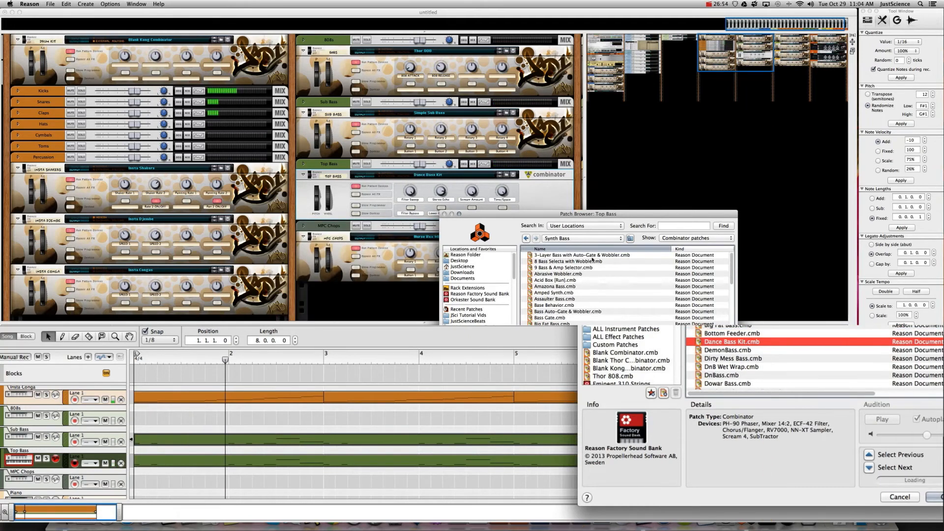
{"action": "key", "text": "Down"}
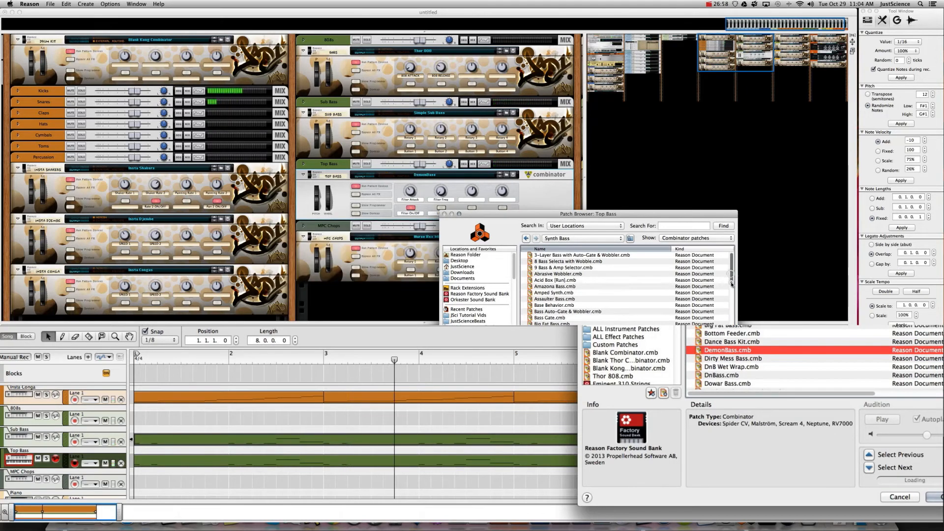
{"action": "left_click_drag", "start_coordinate": [732, 284], "coordinate": [731, 306]}
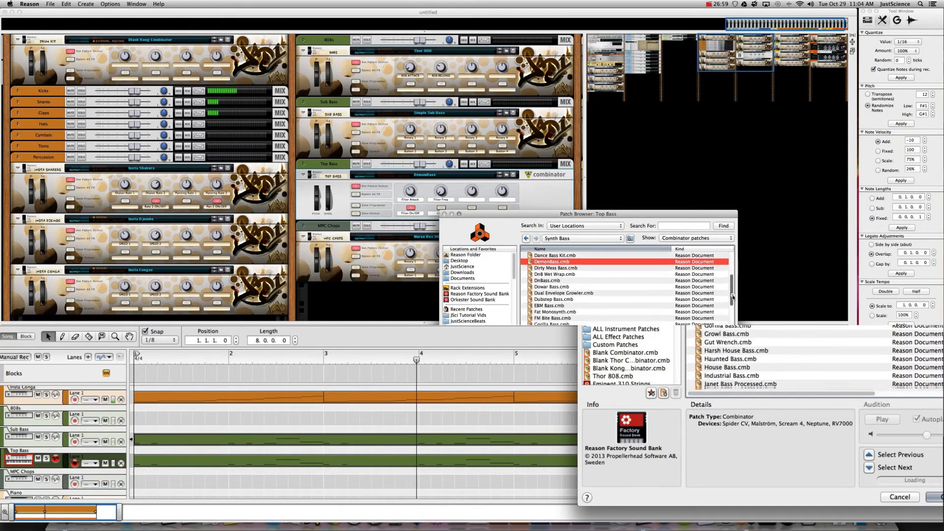
{"action": "left_click", "coordinate": [542, 305]}
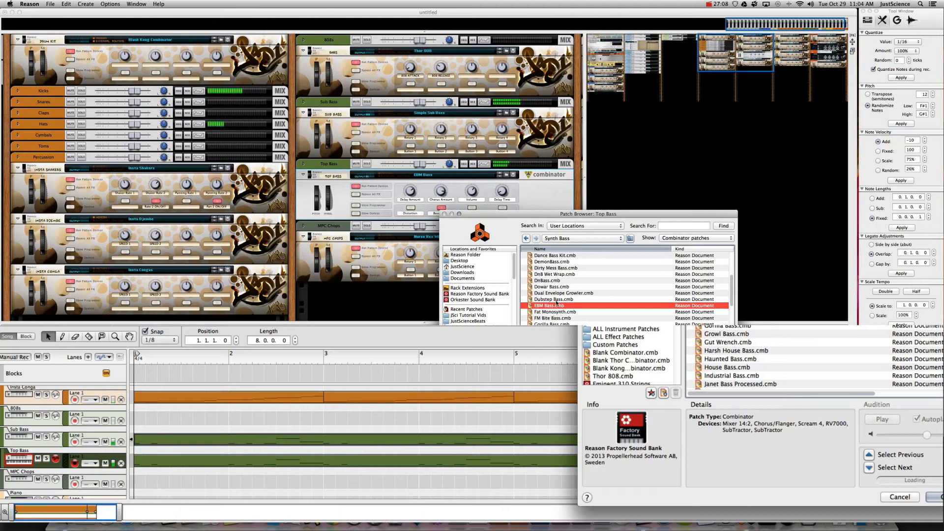
- Load Dubstep Bass.cmb onto Top Bass, confirm it, and select the Synth Pad device
{"action": "left_click", "coordinate": [554, 299]}
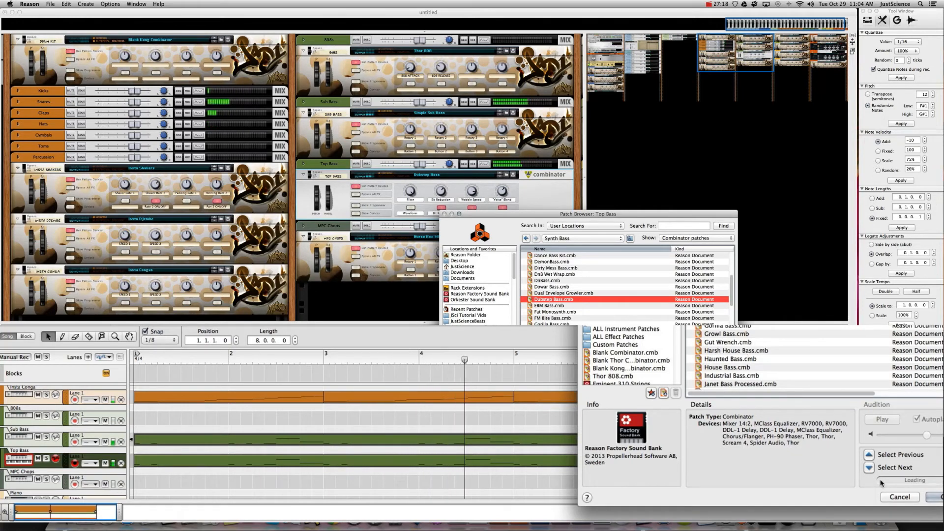
{"action": "left_click", "coordinate": [933, 498]}
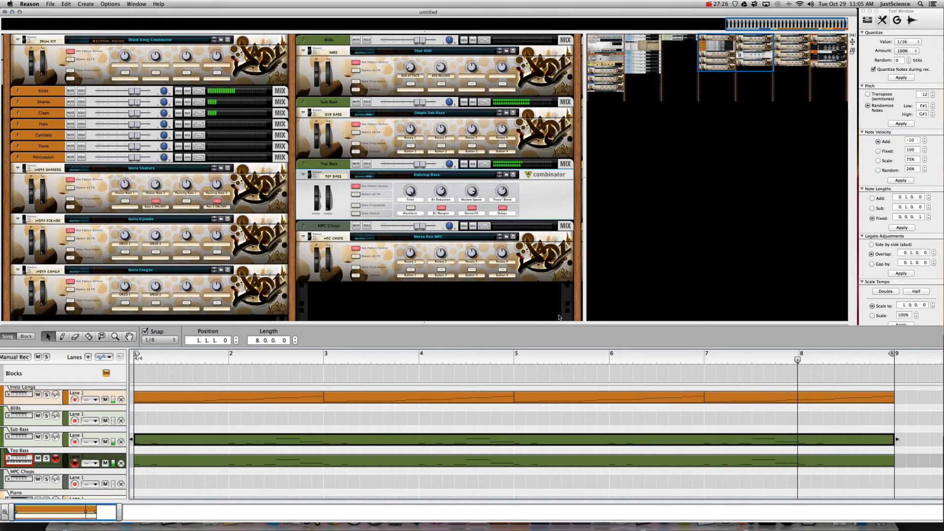
{"action": "left_click_drag", "start_coordinate": [737, 38], "coordinate": [812, 39]}
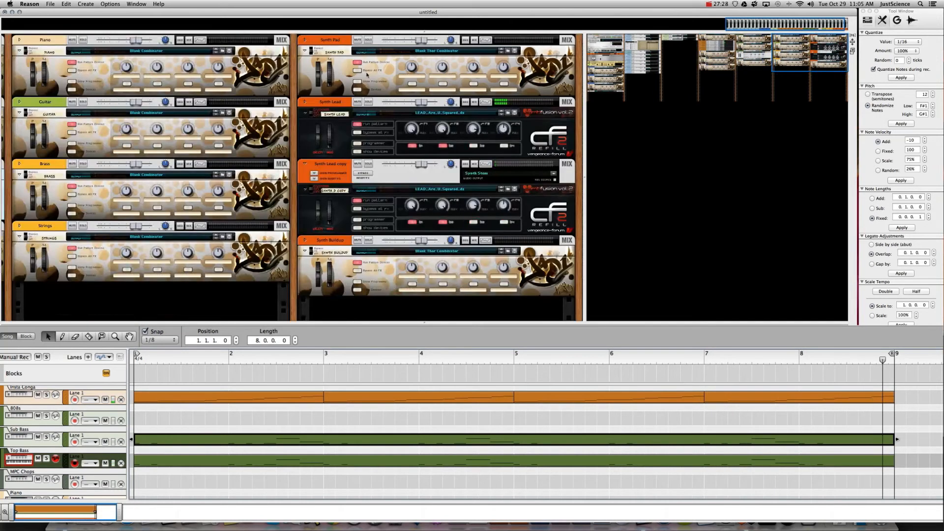
{"action": "left_click", "coordinate": [355, 91]}
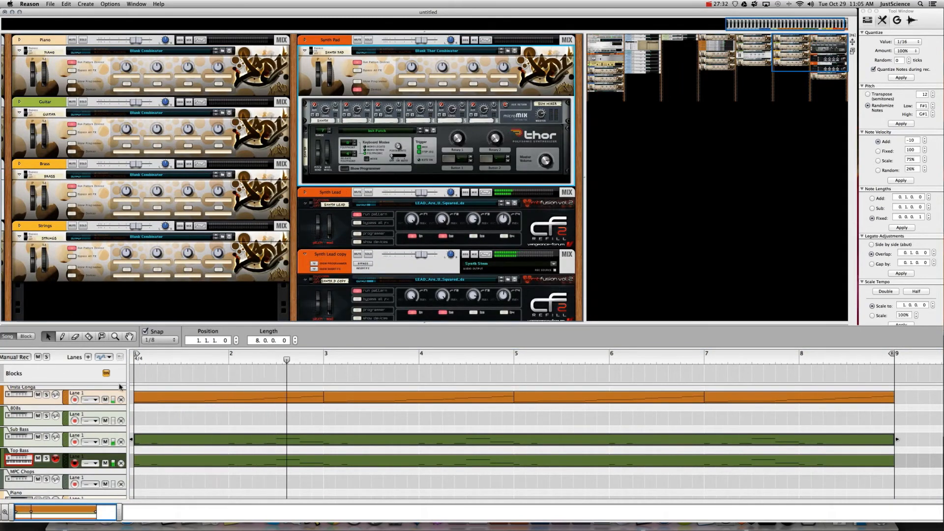
- Draw a Synth Pad clip, extend it to two bars with the loop ending at bar 3, and snap to 1/16
{"action": "scroll", "coordinate": [39, 469], "scroll_direction": "down", "scroll_amount": 5}
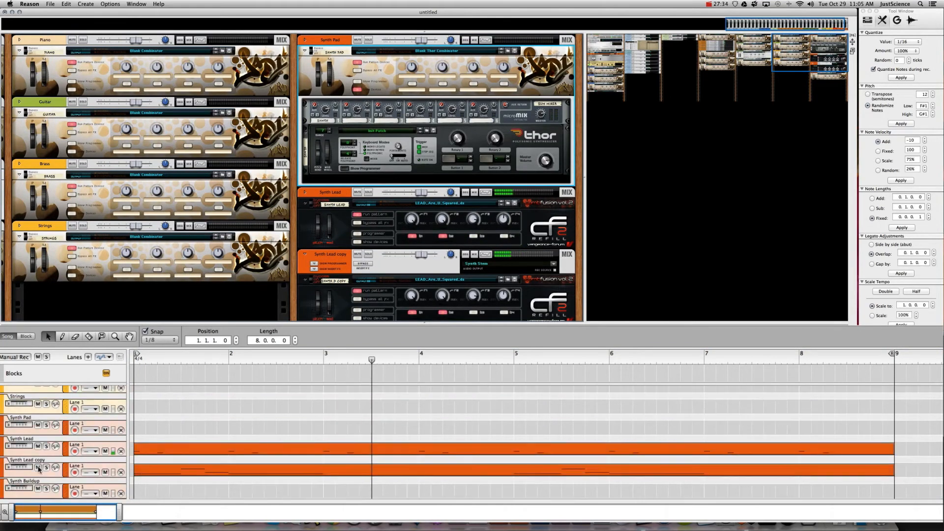
{"action": "left_click", "coordinate": [33, 419]}
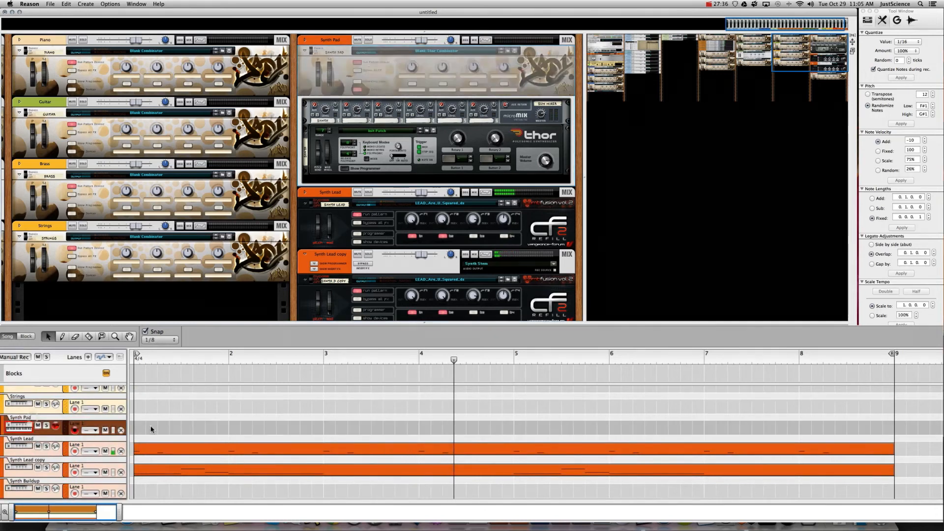
{"action": "left_click", "coordinate": [140, 428]}
{"action": "left_click_drag", "start_coordinate": [148, 427], "coordinate": [228, 428]}
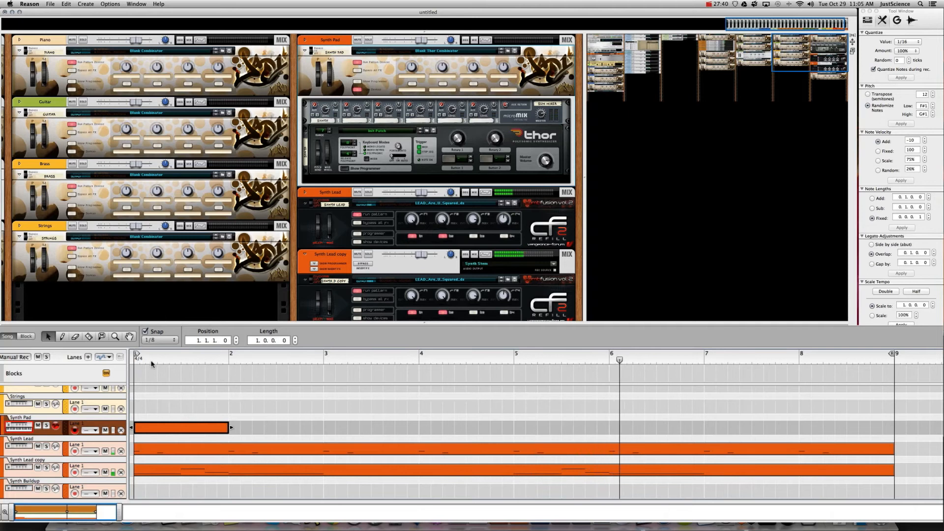
{"action": "left_click", "coordinate": [136, 358]}
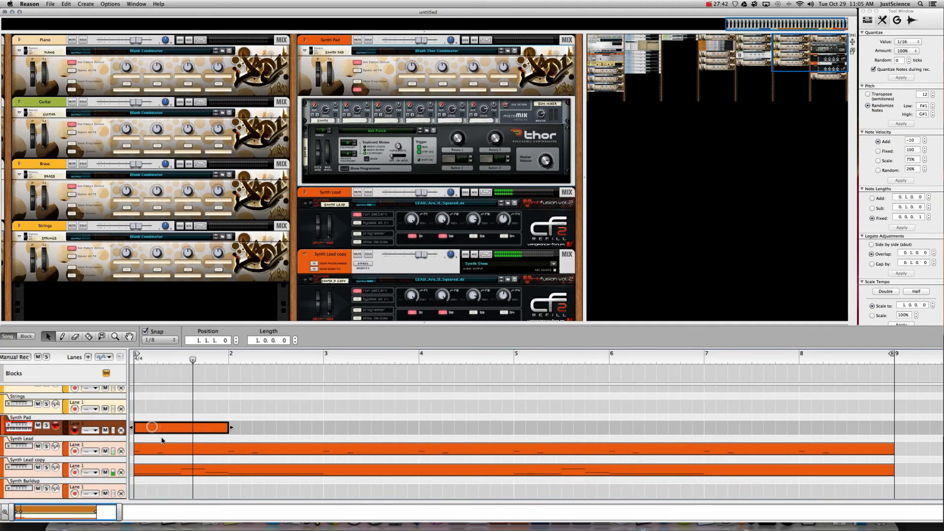
{"action": "double_click", "coordinate": [161, 429]}
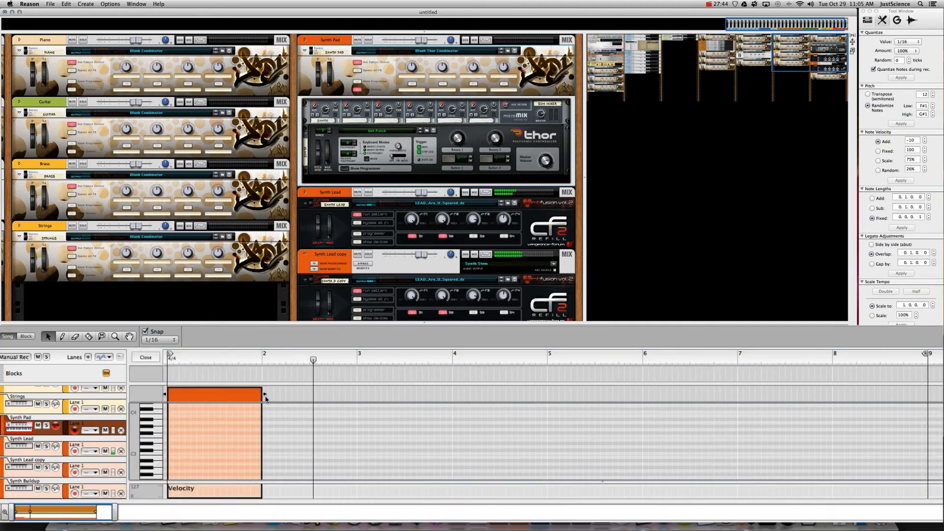
{"action": "left_click_drag", "start_coordinate": [265, 399], "coordinate": [359, 399]}
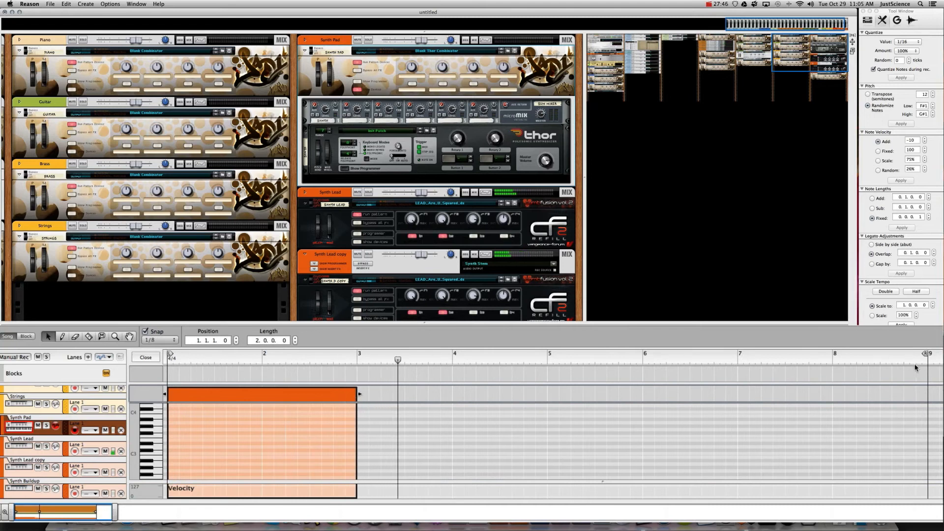
{"action": "left_click_drag", "start_coordinate": [924, 355], "coordinate": [356, 355]}
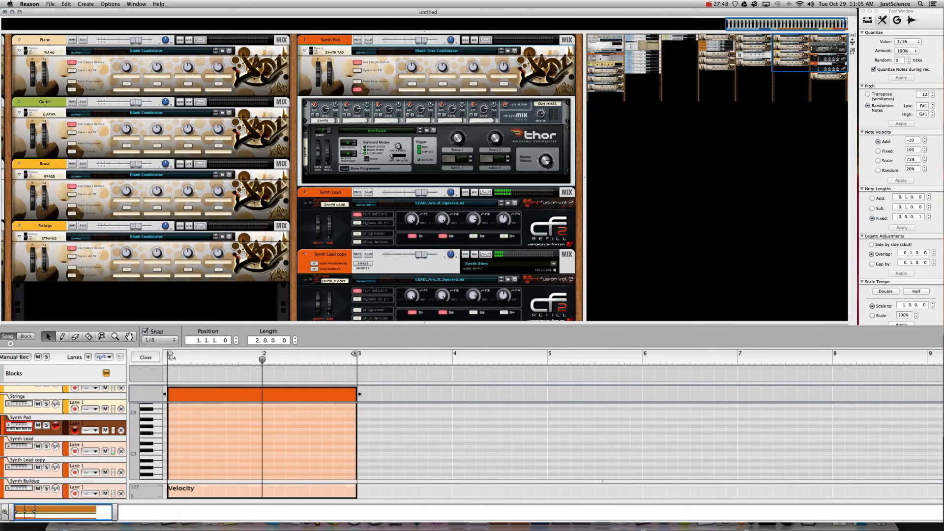
{"action": "key", "text": "super+5"}
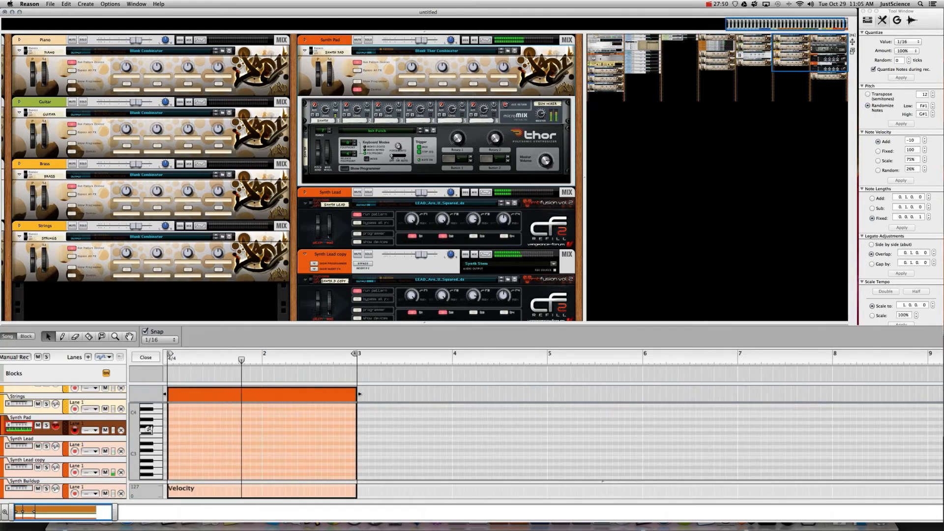
{"action": "scroll", "coordinate": [149, 416], "scroll_direction": "up", "scroll_amount": 5}
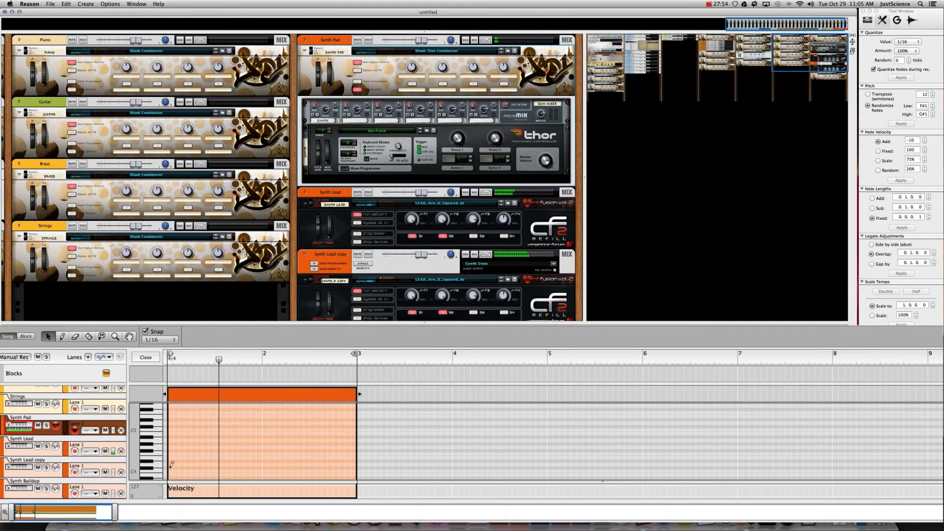
- Pencil in C#4 sixteenths plus a G#4, F#4, D#4 figure, then copy the low notes further along
{"action": "left_click", "coordinate": [170, 467], "text": "super"}
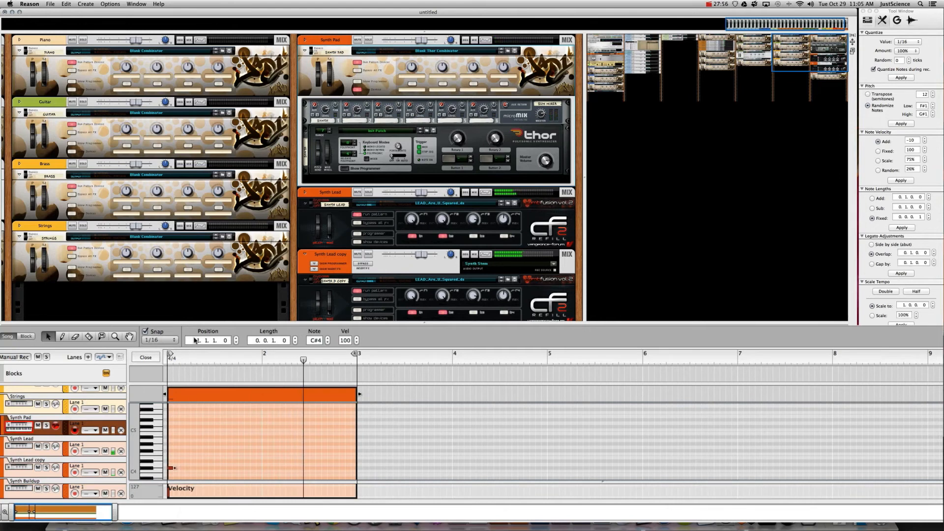
{"action": "left_click", "coordinate": [182, 468], "text": "super"}
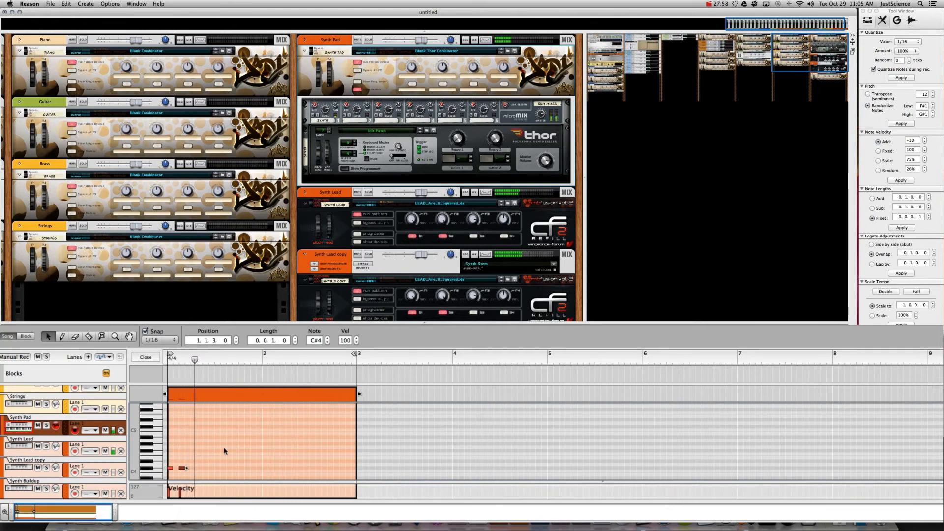
{"action": "left_click", "coordinate": [194, 468], "text": "super"}
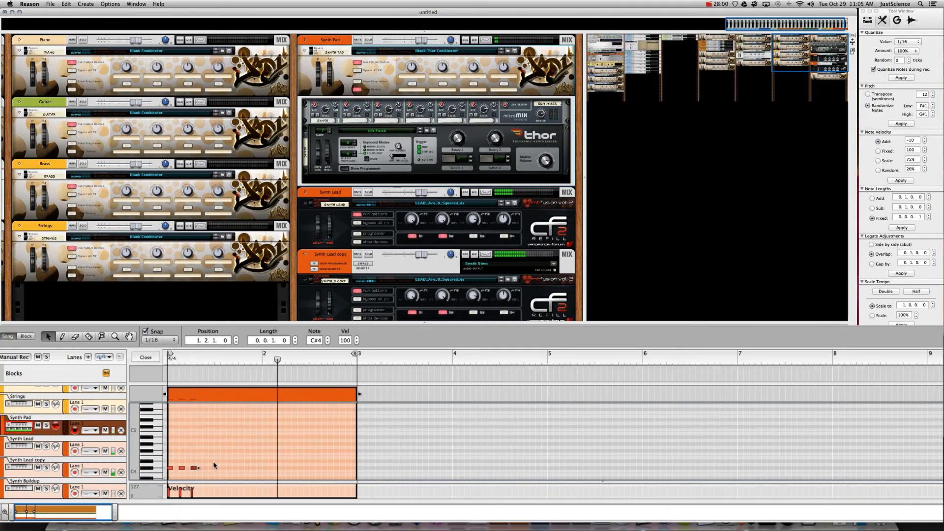
{"action": "left_click", "coordinate": [206, 445], "text": "super"}
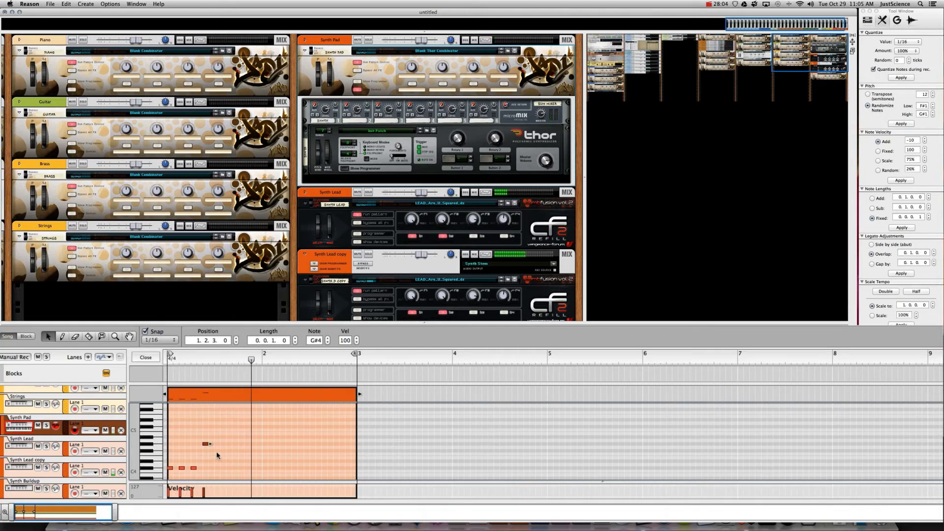
{"action": "left_click", "coordinate": [217, 450], "text": "super"}
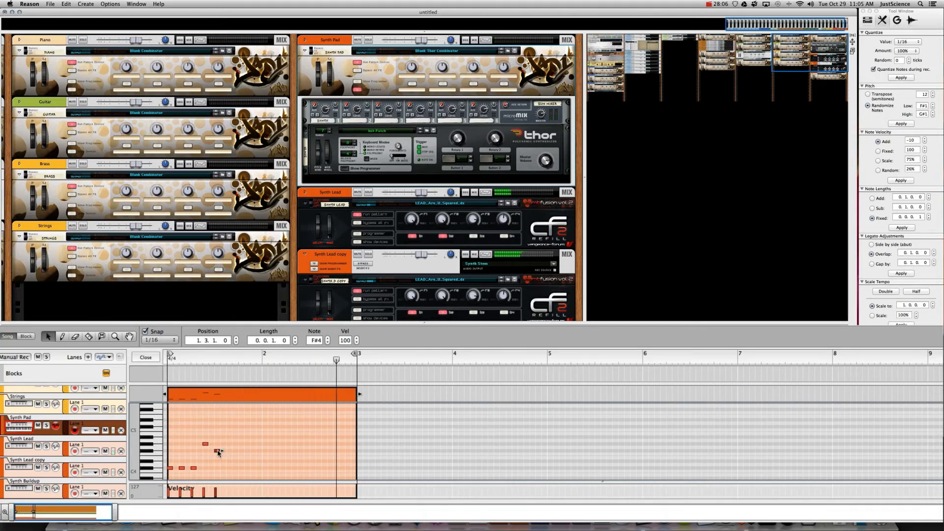
{"action": "left_click_drag", "start_coordinate": [219, 453], "coordinate": [217, 445]}
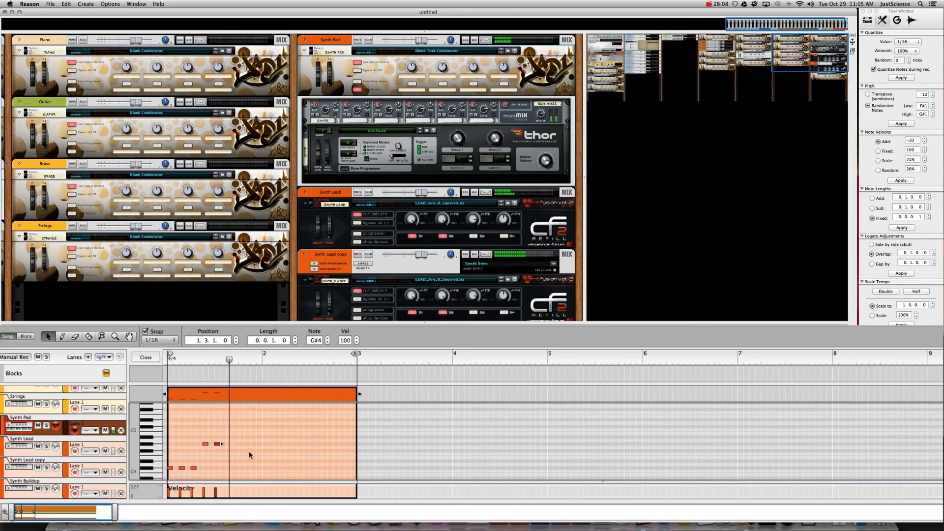
{"action": "left_click", "coordinate": [229, 445], "text": "super"}
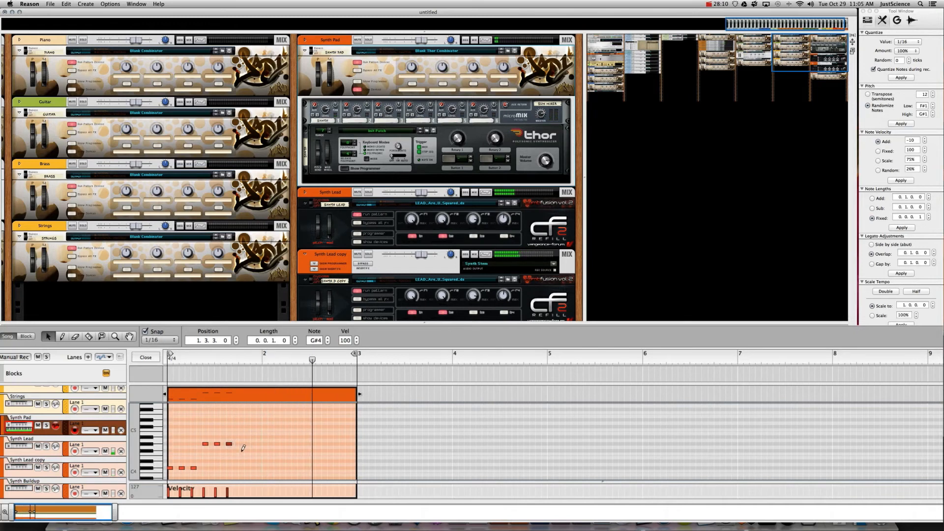
{"action": "left_click", "coordinate": [241, 450], "text": "super"}
{"action": "left_click", "coordinate": [253, 451], "text": "super"}
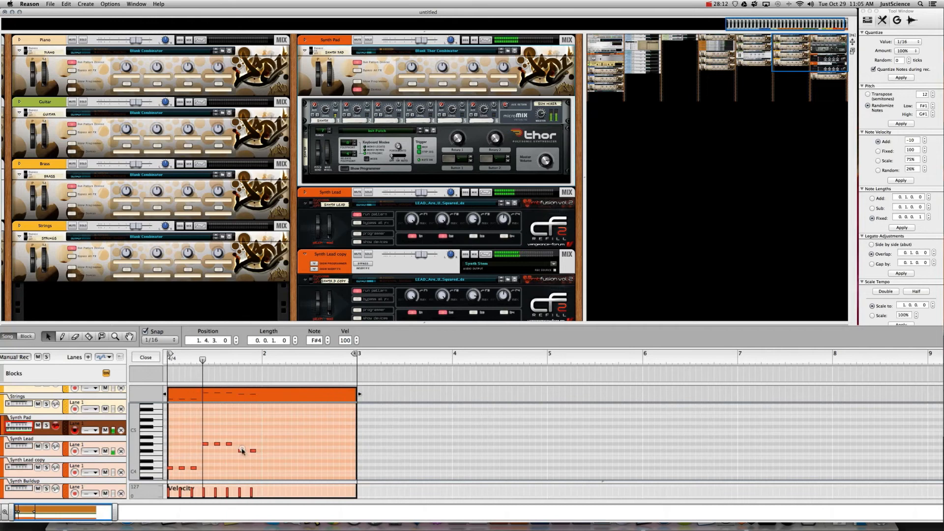
{"action": "left_click_drag", "start_coordinate": [242, 452], "coordinate": [247, 467]}
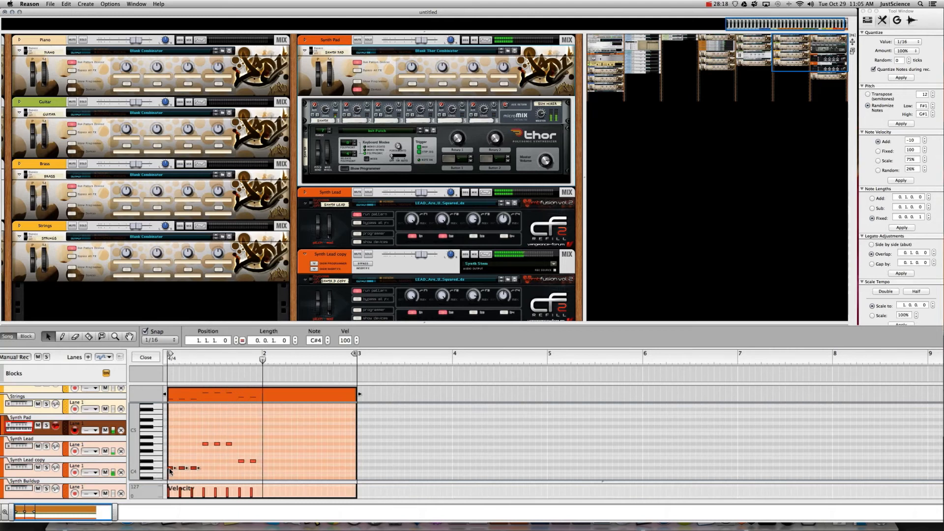
{"action": "left_click_drag", "start_coordinate": [195, 468], "coordinate": [313, 469]}
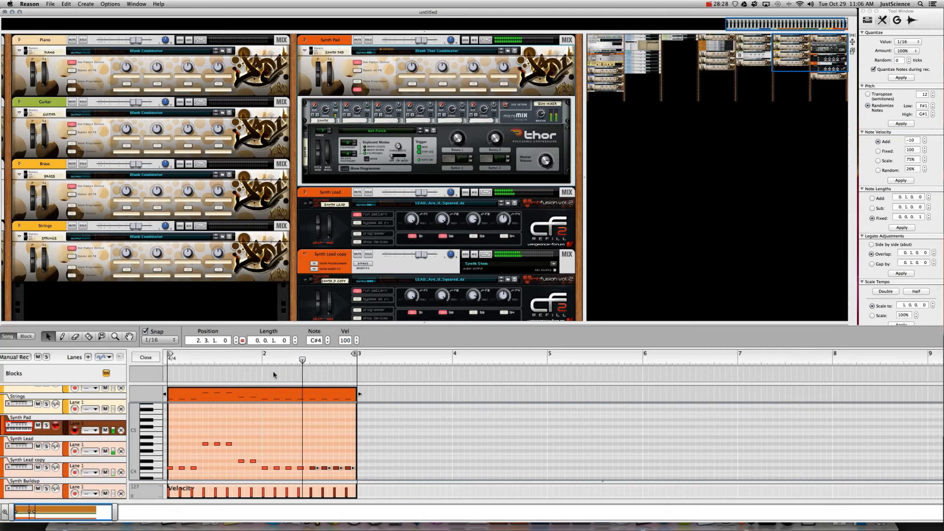
- Select all the notes in the clip and bring up the snap value choices
{"action": "key", "text": "super+a"}
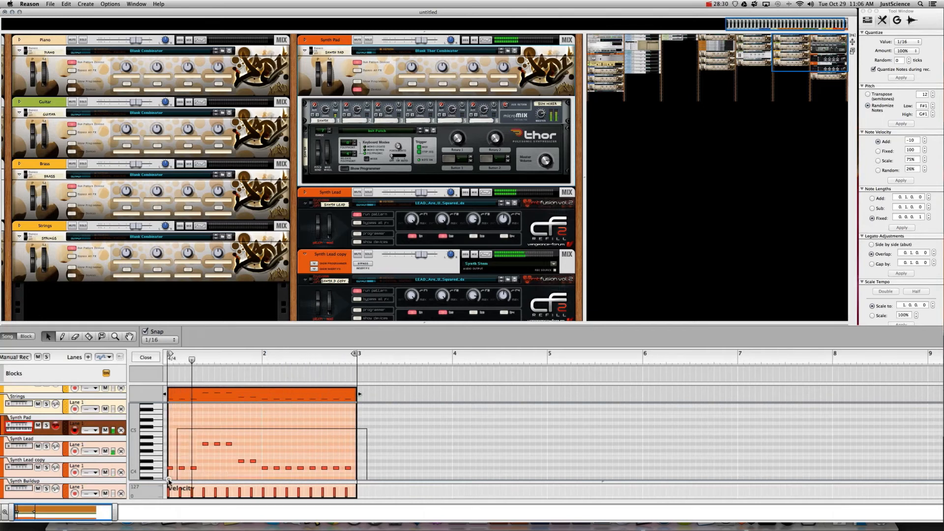
{"action": "scroll", "coordinate": [276, 423], "scroll_direction": "down", "scroll_amount": 3}
{"action": "left_click", "coordinate": [152, 341]}
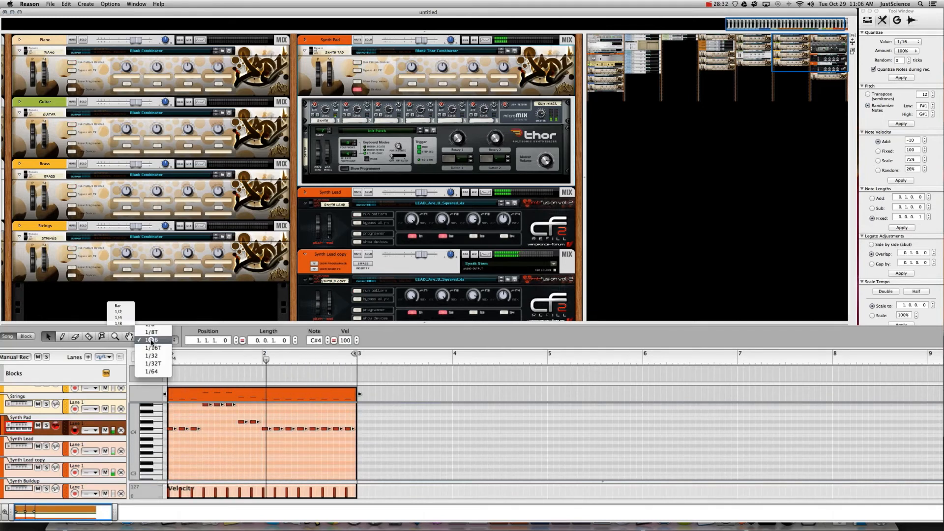
- Set snap to Bar, duplicate the two-bar notes out to bar 9, and play the song
{"action": "left_click", "coordinate": [120, 308]}
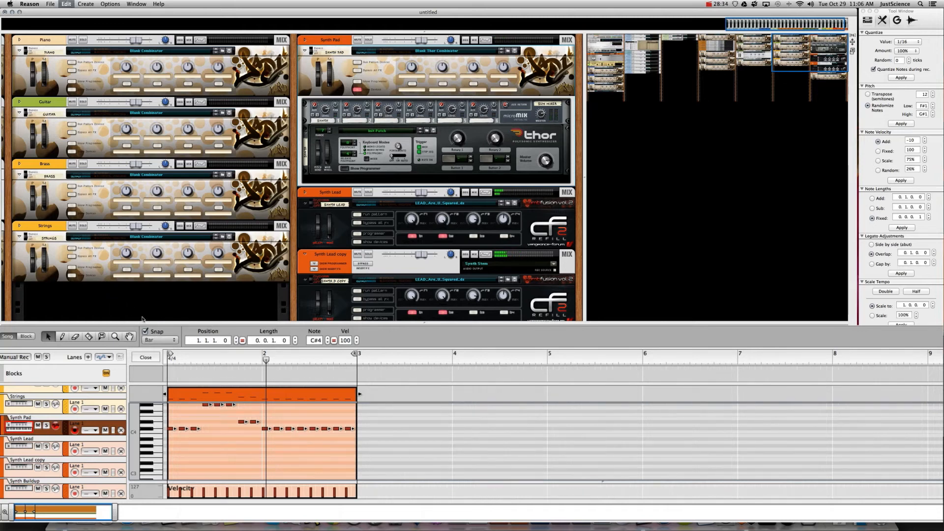
{"action": "key", "text": "super+d"}
{"action": "key", "text": "super+d"}
{"action": "key", "text": "super+d"}
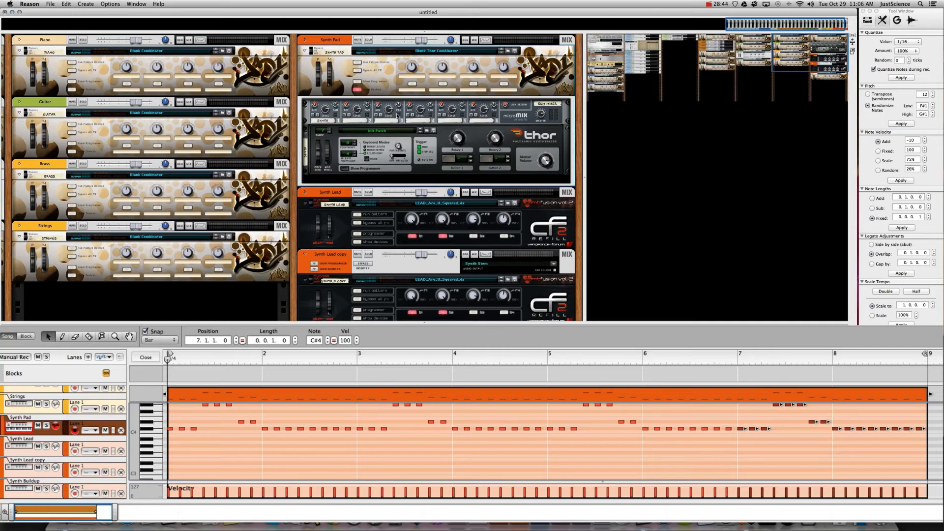
{"action": "key", "text": "space"}
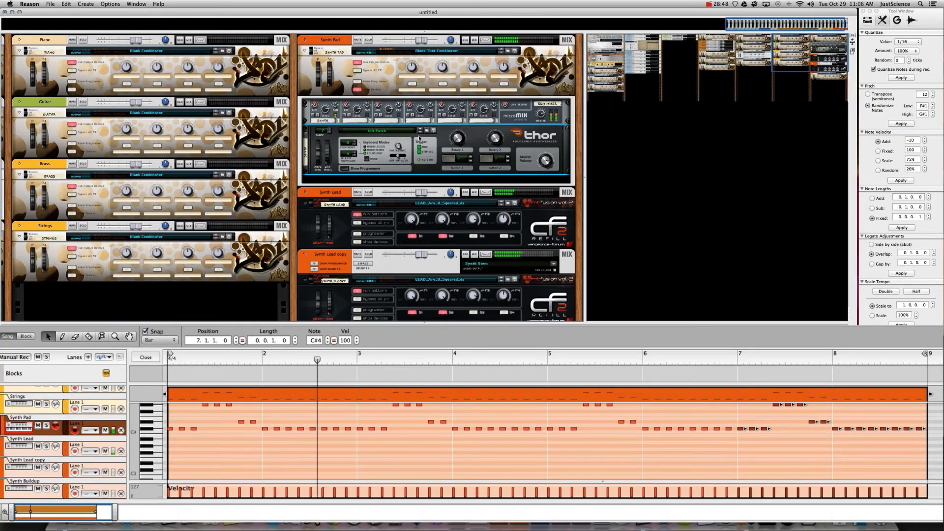
- Put a Multi Oscillator in Thor's Osc 3 slot, hide the programmer, and close the note editor
{"action": "left_click", "coordinate": [342, 170]}
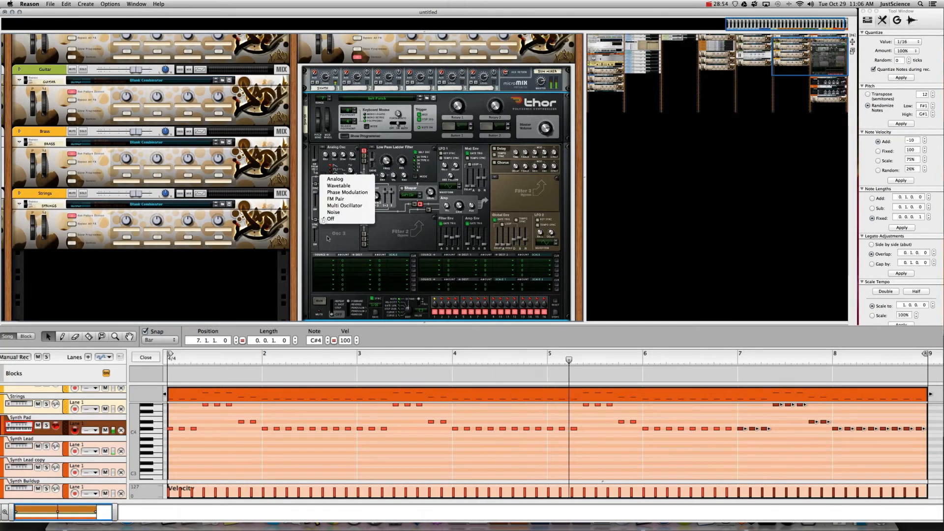
{"action": "left_click", "coordinate": [323, 178]}
{"action": "left_click", "coordinate": [339, 206]}
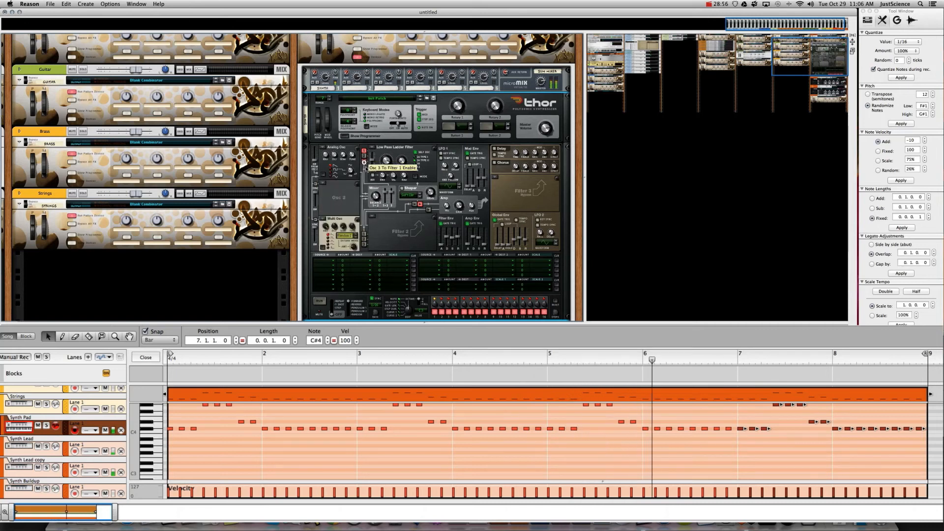
{"action": "mouse_move", "coordinate": [353, 249]}
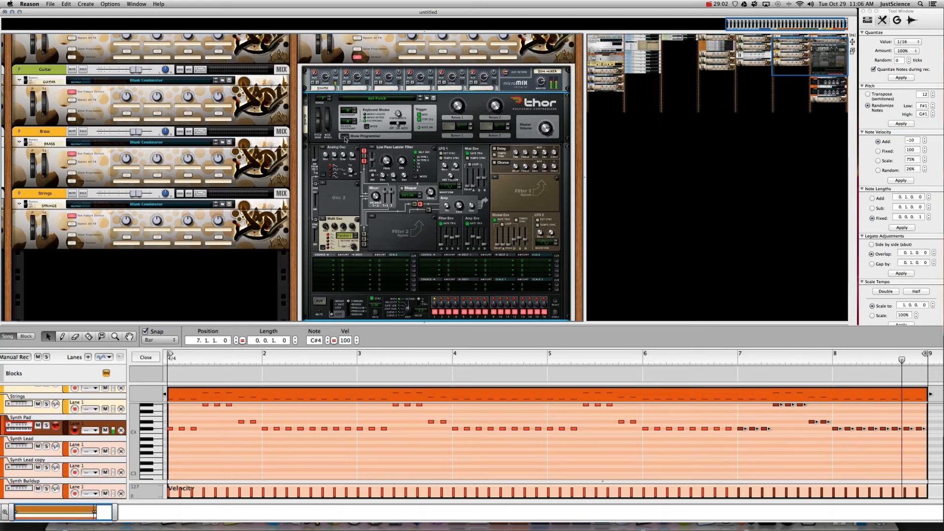
{"action": "left_click", "coordinate": [346, 138]}
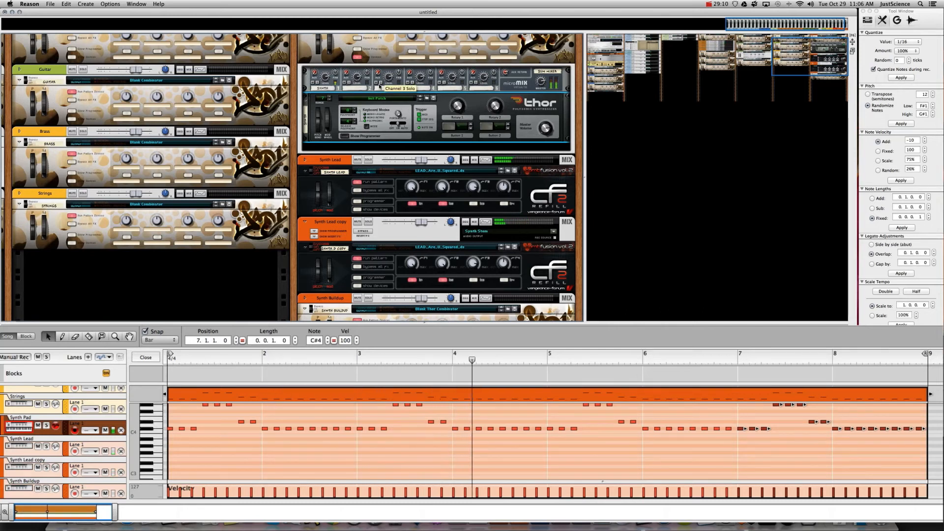
{"action": "left_click", "coordinate": [154, 357]}
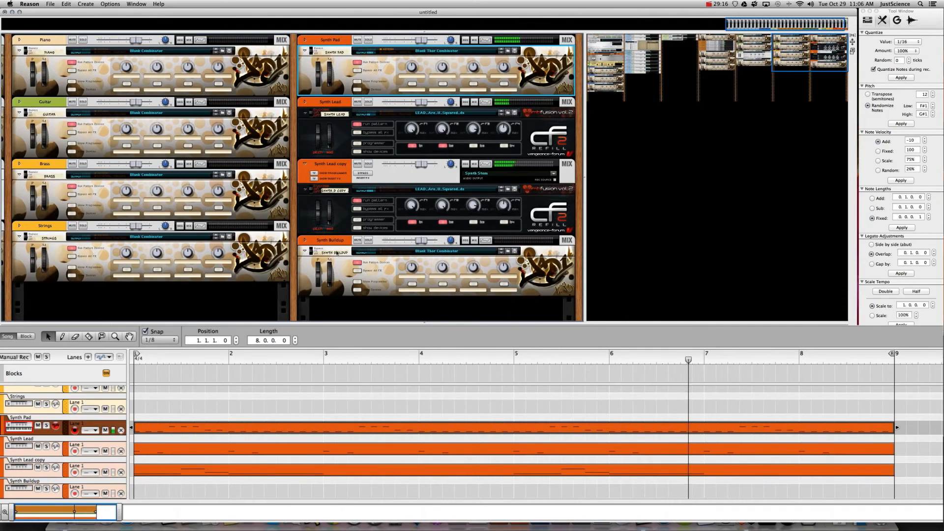
- Audition Build Synths patches for Synth Buildup, briefly loading Science Drop 1
{"action": "left_click", "coordinate": [336, 253]}
{"action": "left_click", "coordinate": [508, 253]}
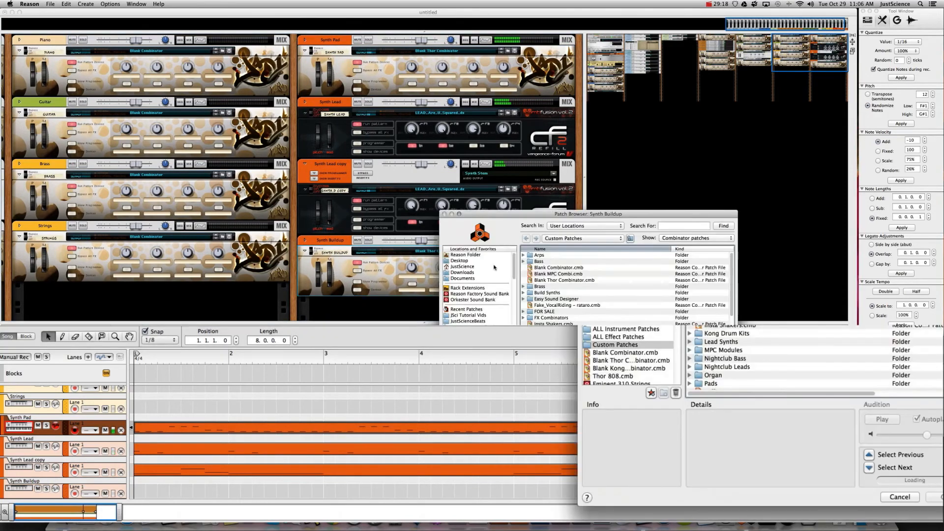
{"action": "left_click", "coordinate": [541, 293]}
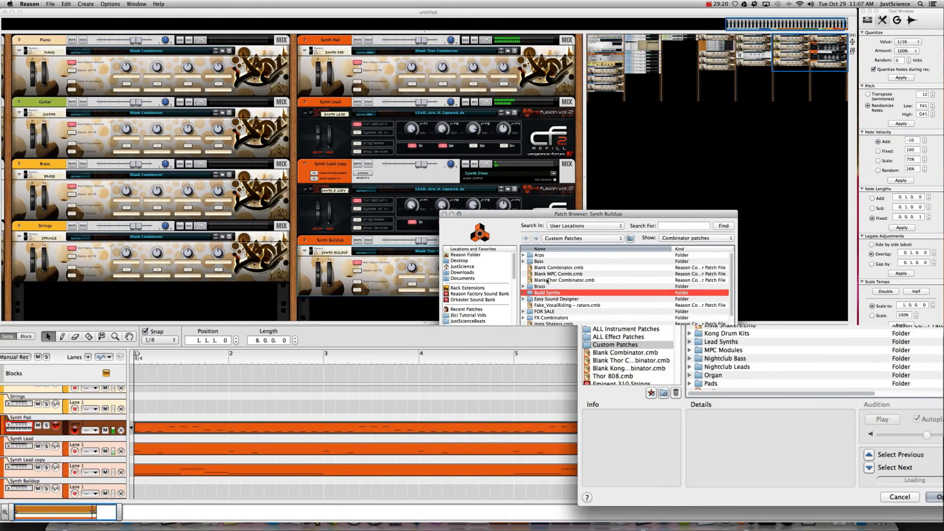
{"action": "double_click", "coordinate": [532, 293]}
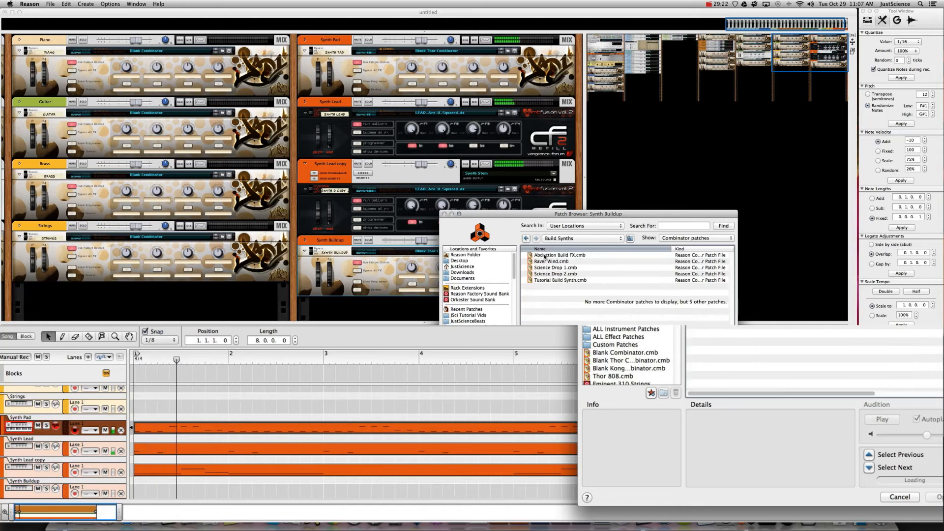
{"action": "left_click", "coordinate": [545, 256]}
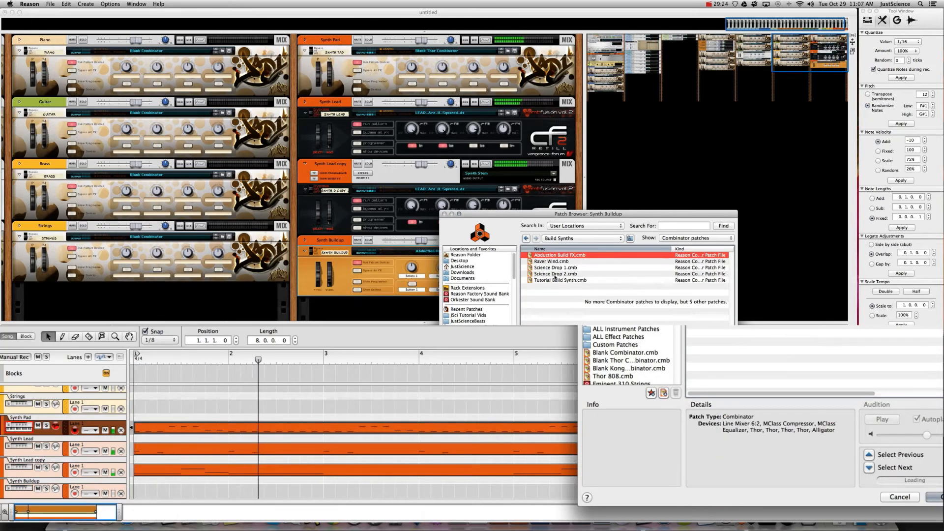
{"action": "left_click", "coordinate": [555, 267]}
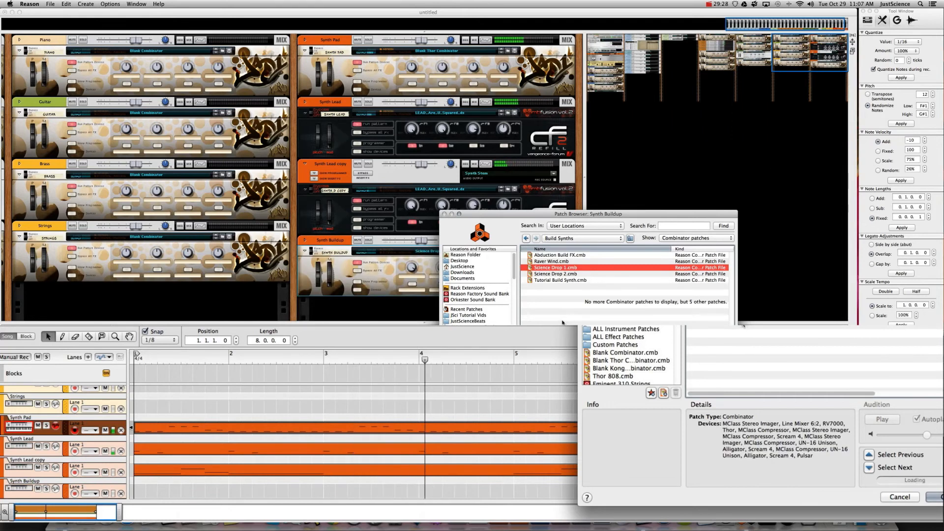
{"action": "key", "text": "Return"}
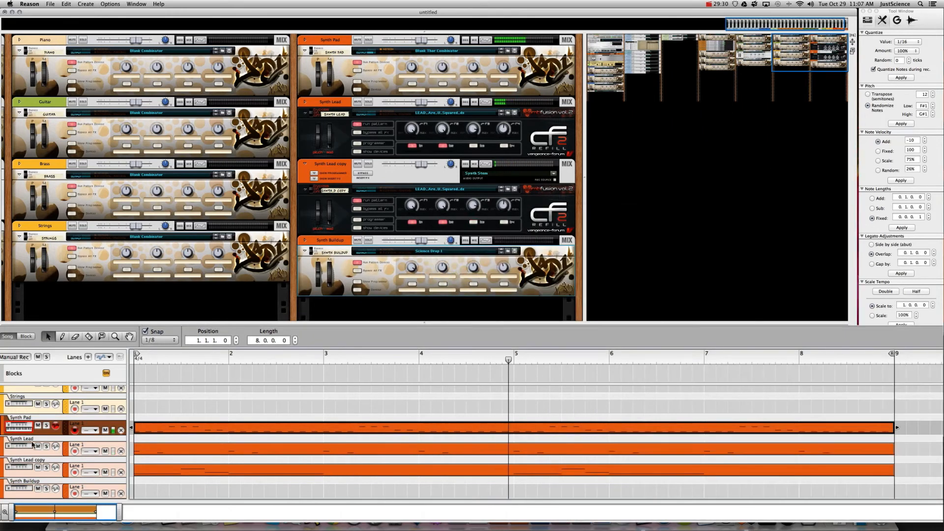
{"action": "key", "text": "Down"}
{"action": "key", "text": "Down"}
{"action": "key", "text": "Down"}
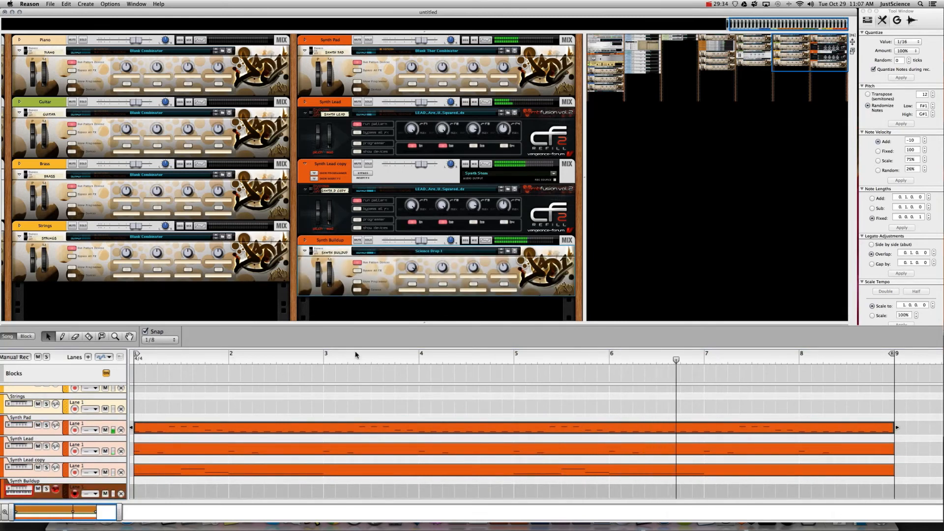
- Load Abduction Build FX.cmb onto Synth Buildup instead
{"action": "left_click", "coordinate": [515, 251]}
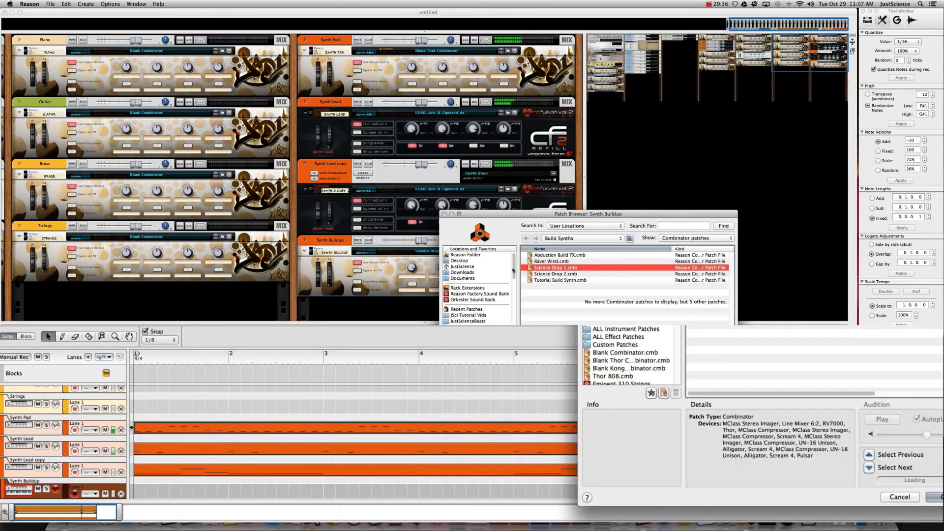
{"action": "key", "text": "Up"}
{"action": "key", "text": "Up"}
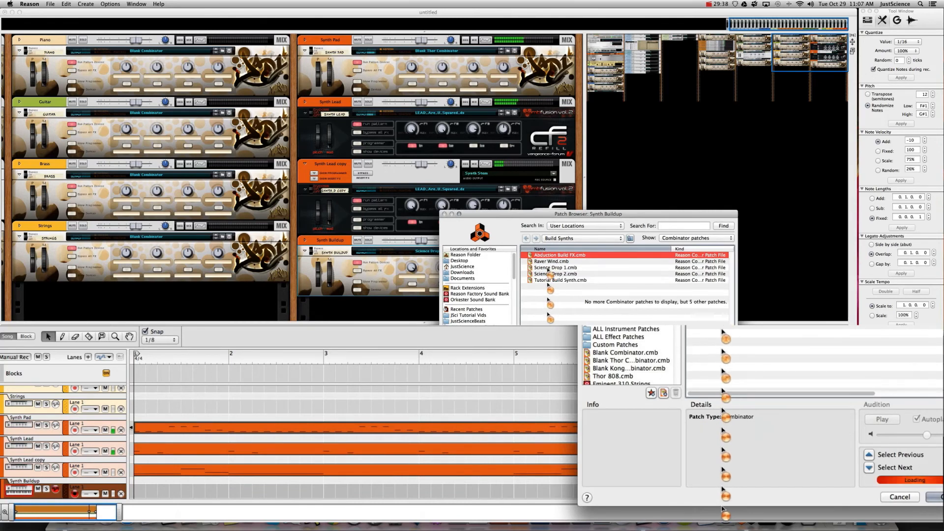
{"action": "double_click", "coordinate": [551, 255]}
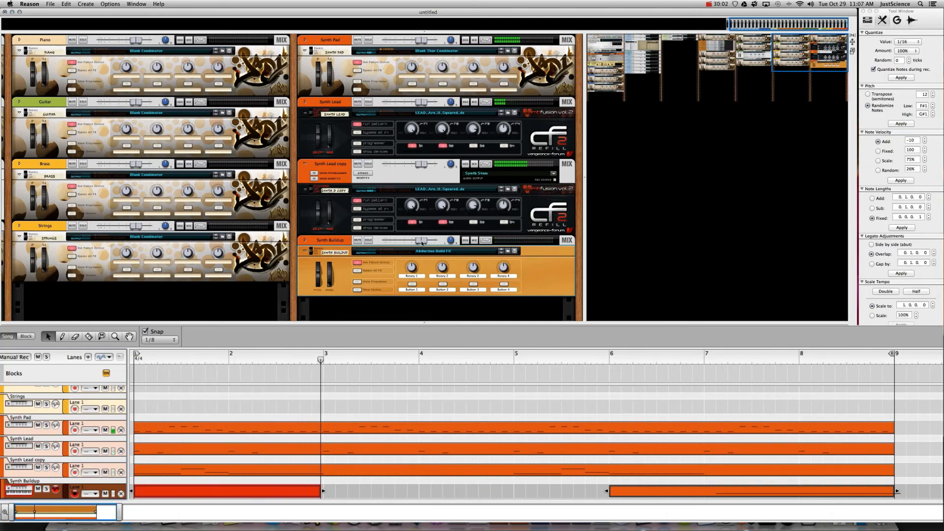
- Raise the Synth Buildup fader to 3.36 dB and select its recorded eight-bar clip
{"action": "left_click_drag", "start_coordinate": [422, 240], "coordinate": [432, 243]}
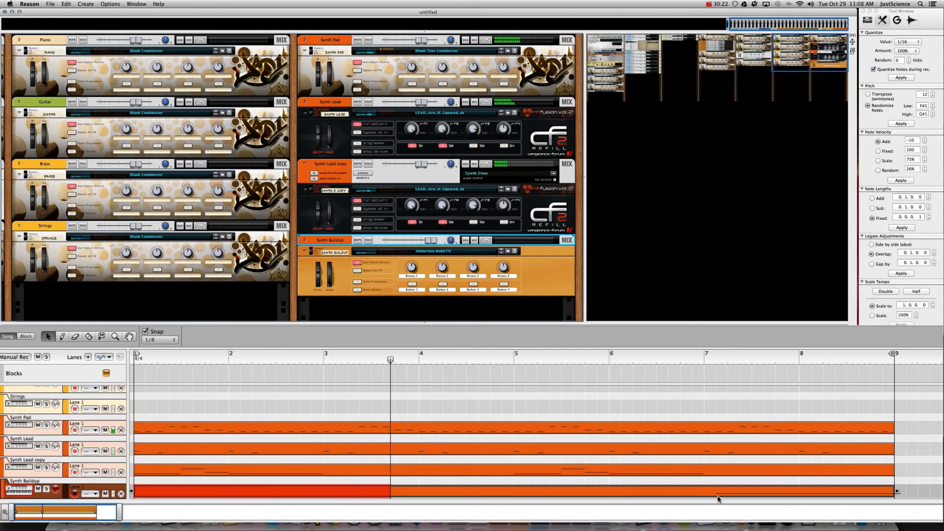
{"action": "left_click", "coordinate": [717, 490]}
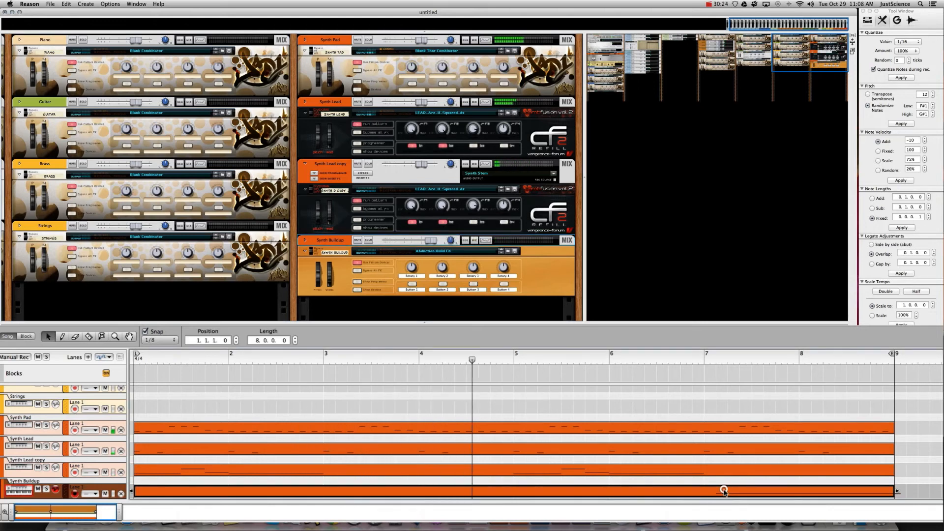
- With snap at 1/8, make the Synth Buildup note run from bar 7 to bar 9
{"action": "double_click", "coordinate": [724, 491]}
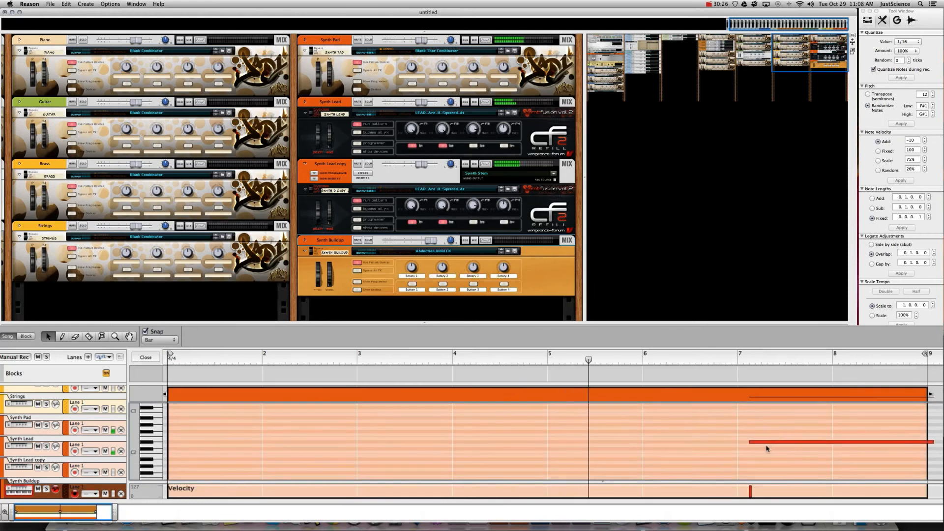
{"action": "left_click_drag", "start_coordinate": [765, 442], "coordinate": [744, 450]}
{"action": "key", "text": "s"}
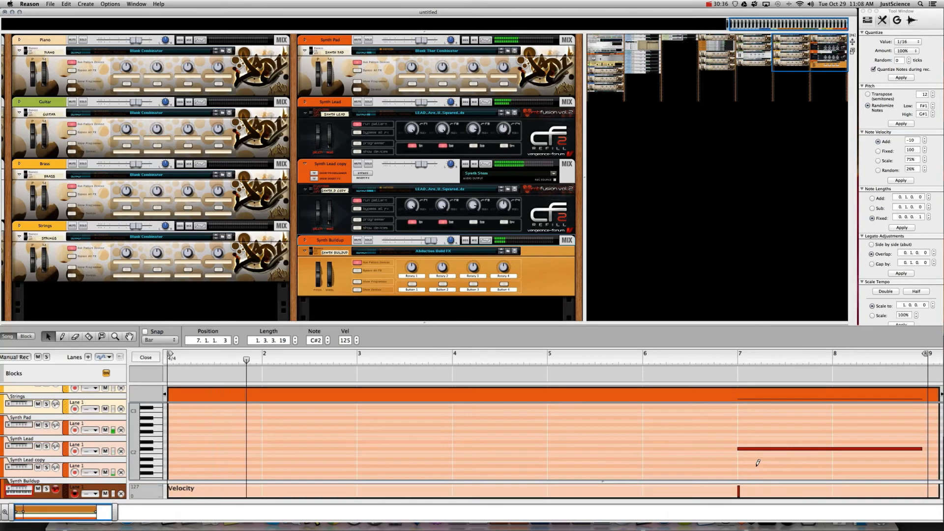
{"action": "key", "text": "super+z"}
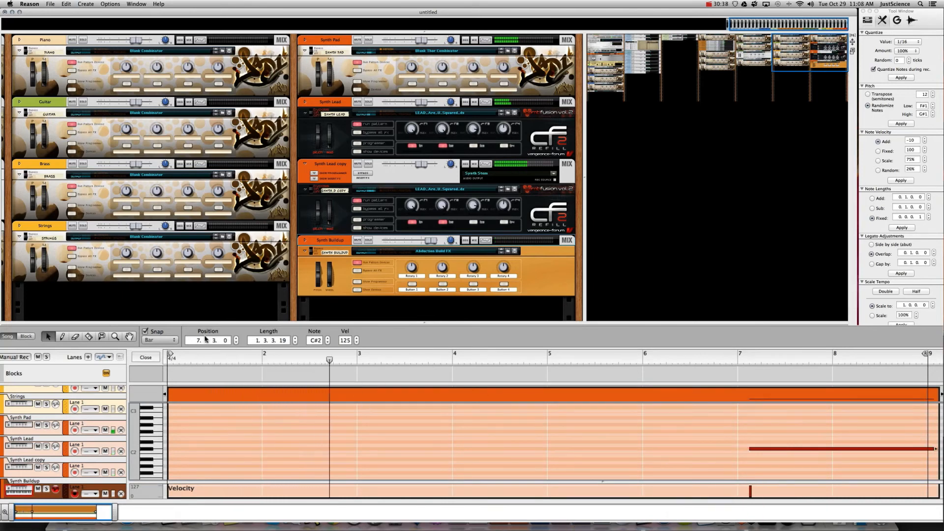
{"action": "left_click", "coordinate": [162, 341]}
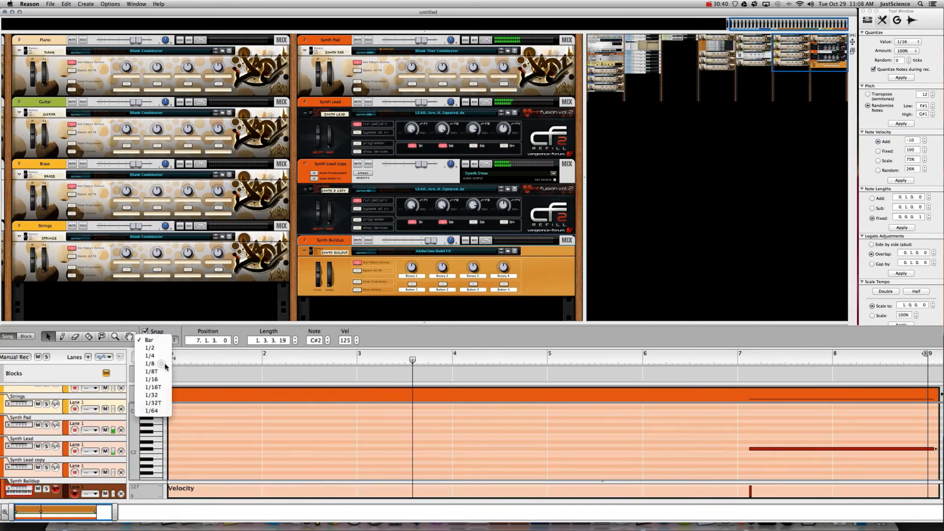
{"action": "left_click", "coordinate": [157, 374]}
{"action": "left_click_drag", "start_coordinate": [753, 449], "coordinate": [743, 449]}
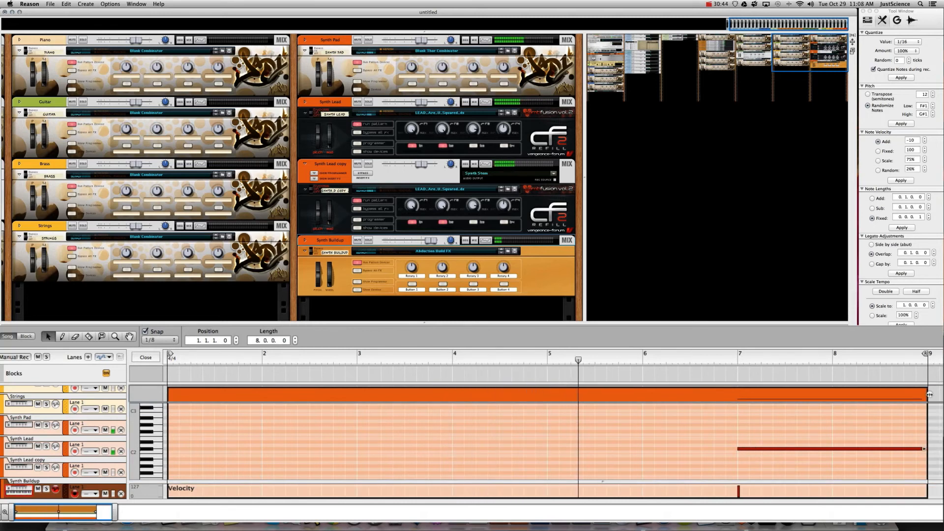
{"action": "left_click_drag", "start_coordinate": [926, 451], "coordinate": [927, 450]}
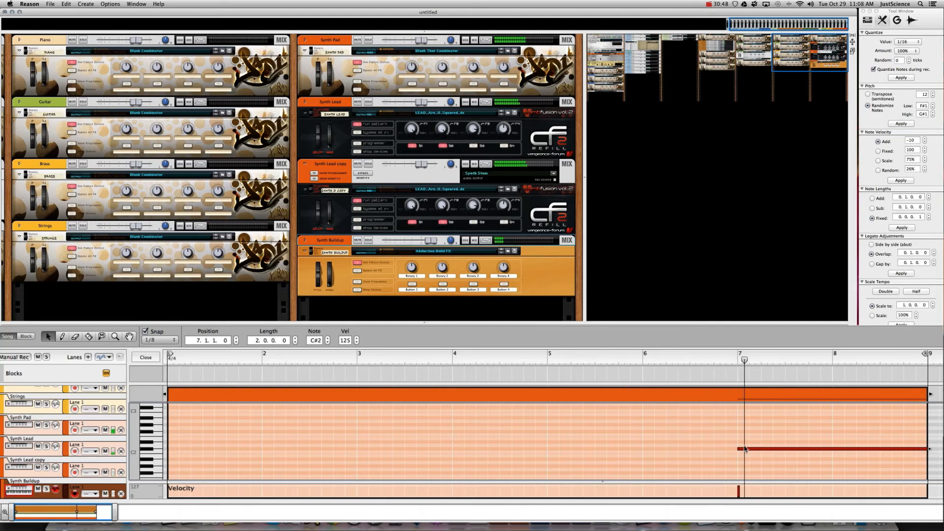
- Alt-drag a copy of the note to bar 3 and set the Synth Buildup level to 4.90 dB
{"action": "key", "text": "alt"}
{"action": "left_click_drag", "start_coordinate": [745, 449], "coordinate": [368, 460]}
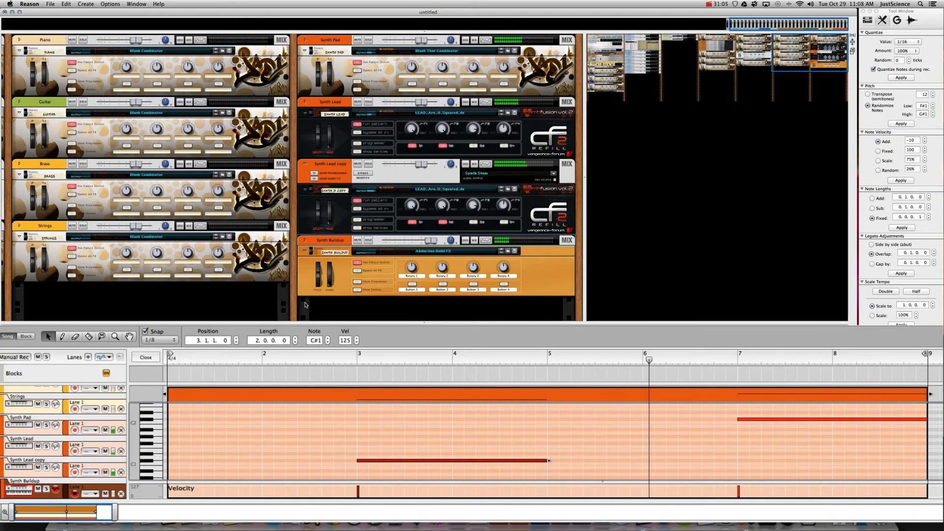
{"action": "left_click", "coordinate": [429, 241]}
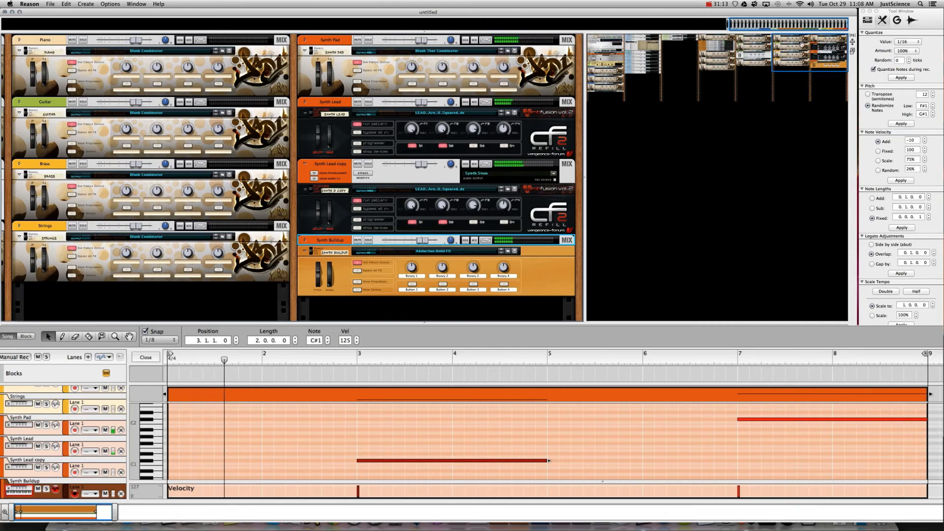
{"action": "left_click_drag", "start_coordinate": [796, 41], "coordinate": [726, 21]}
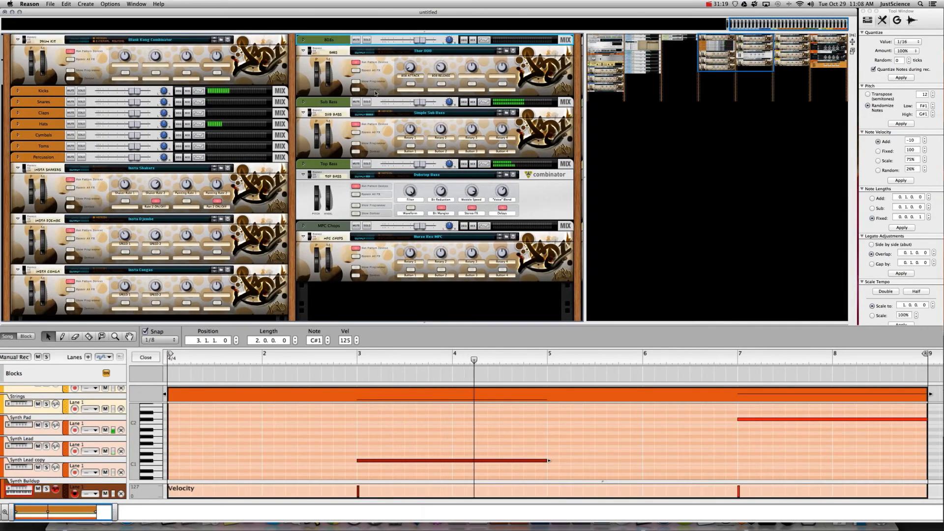
- Return to the full arrangement, enlarge the sequencer, and solo the Percussion channel
{"action": "scroll", "coordinate": [27, 426], "scroll_direction": "up", "scroll_amount": 5}
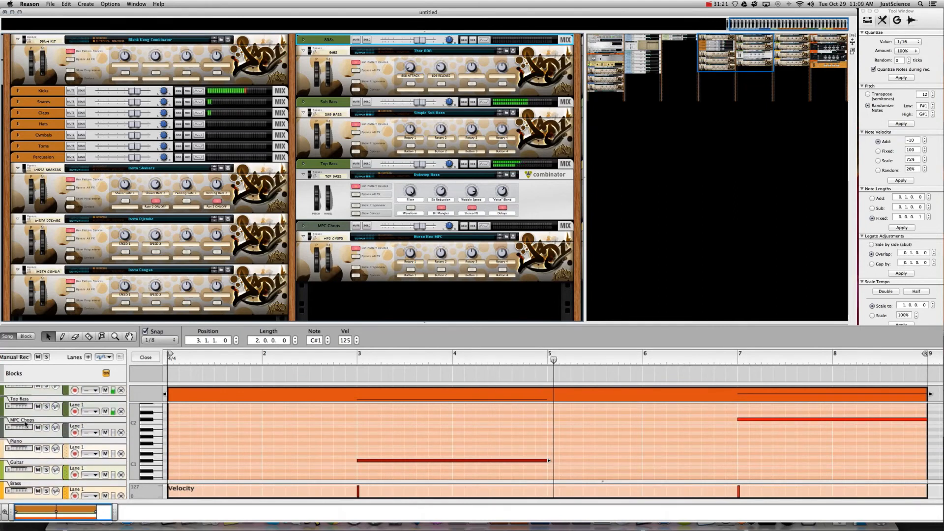
{"action": "left_click", "coordinate": [81, 393]}
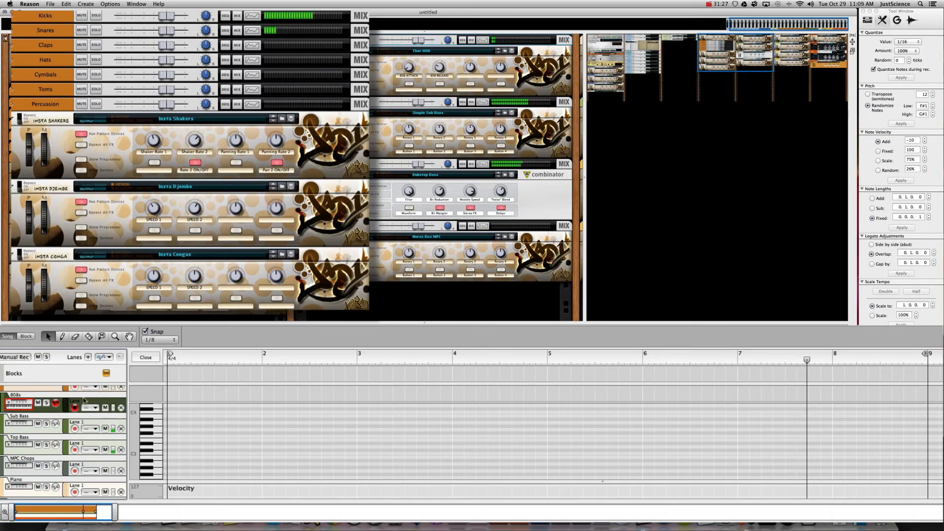
{"action": "left_click", "coordinate": [146, 357]}
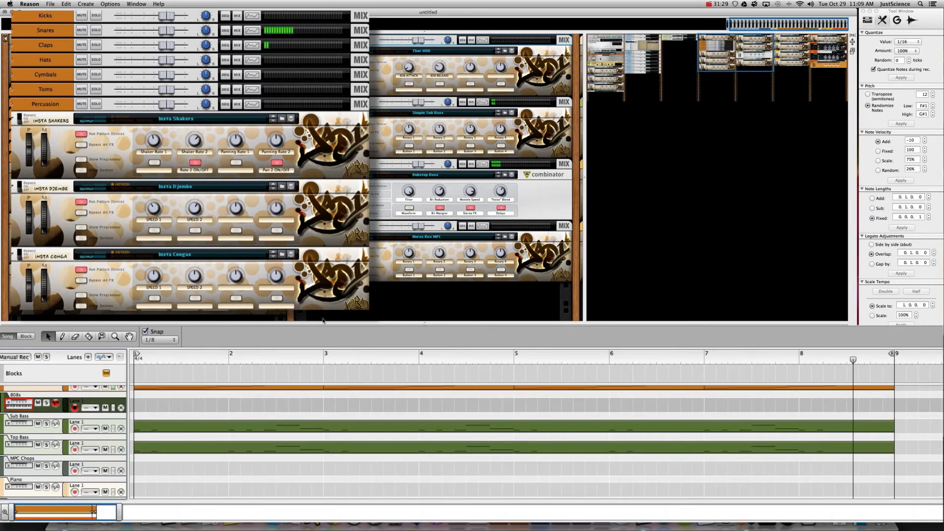
{"action": "left_click_drag", "start_coordinate": [323, 321], "coordinate": [414, 304]}
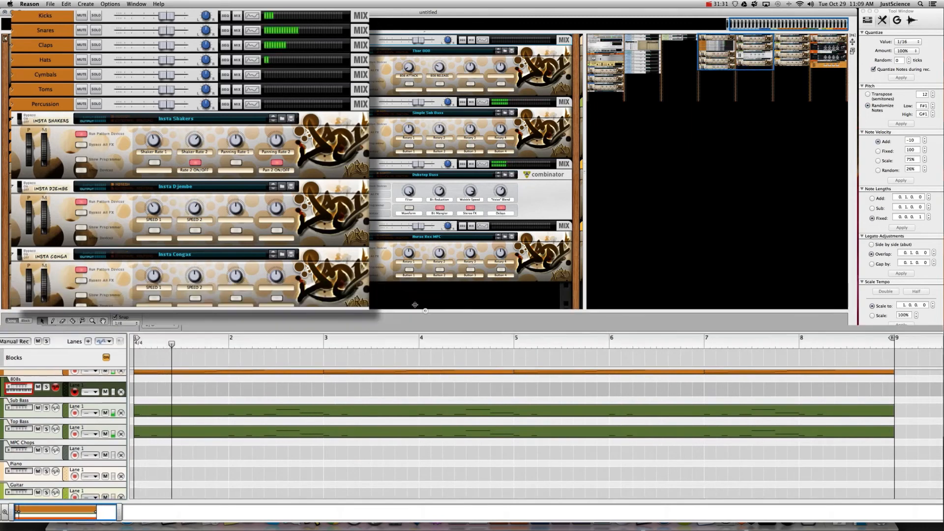
{"action": "left_click", "coordinate": [20, 191]}
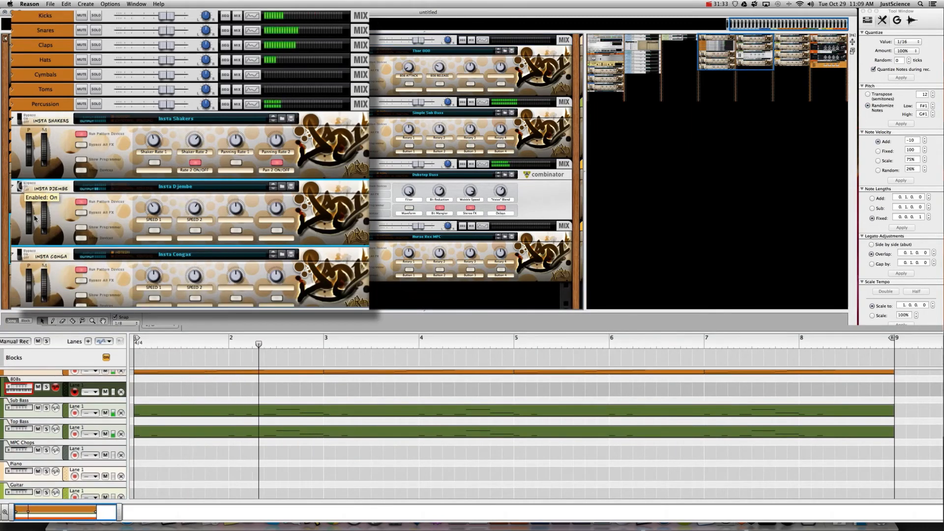
{"action": "left_click", "coordinate": [21, 259]}
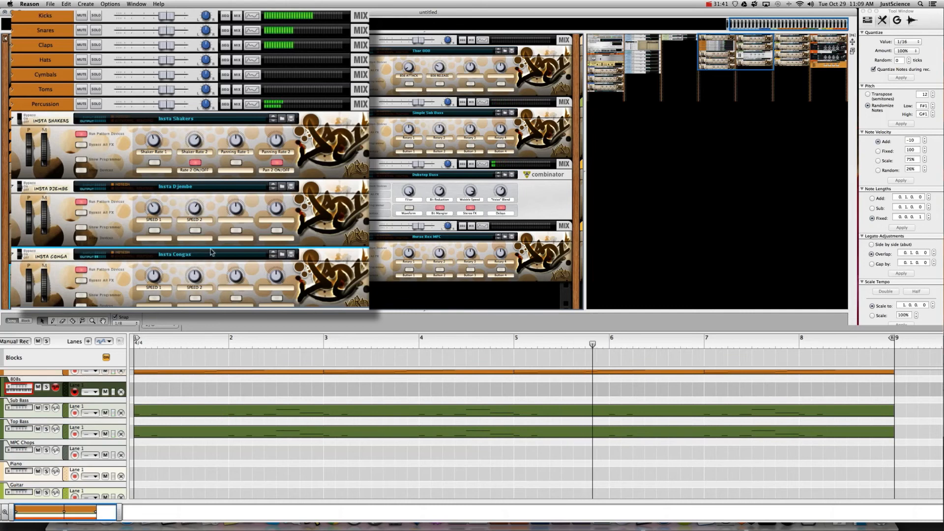
{"action": "left_click", "coordinate": [95, 103]}
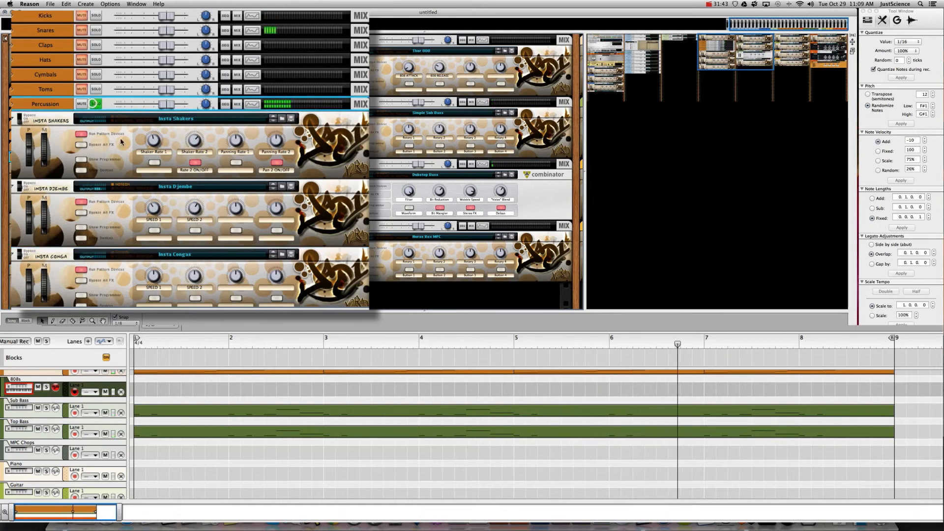
- Set Insta Congas Rotary 2 to 39 and SPEED 1 to 89, Insta Djembe SPEED 1 to 74, then unsolo
{"action": "left_click", "coordinate": [194, 282]}
{"action": "left_click_drag", "start_coordinate": [199, 299], "coordinate": [200, 305]}
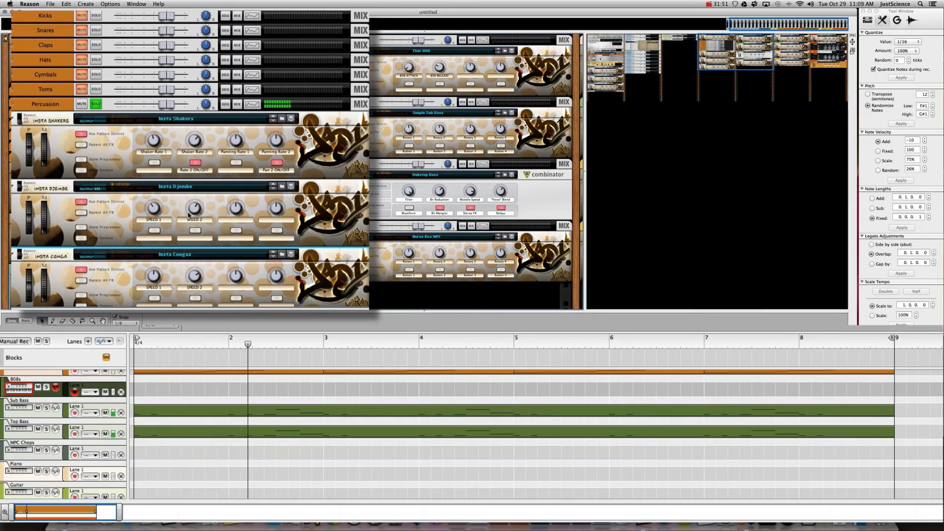
{"action": "left_click", "coordinate": [68, 217]}
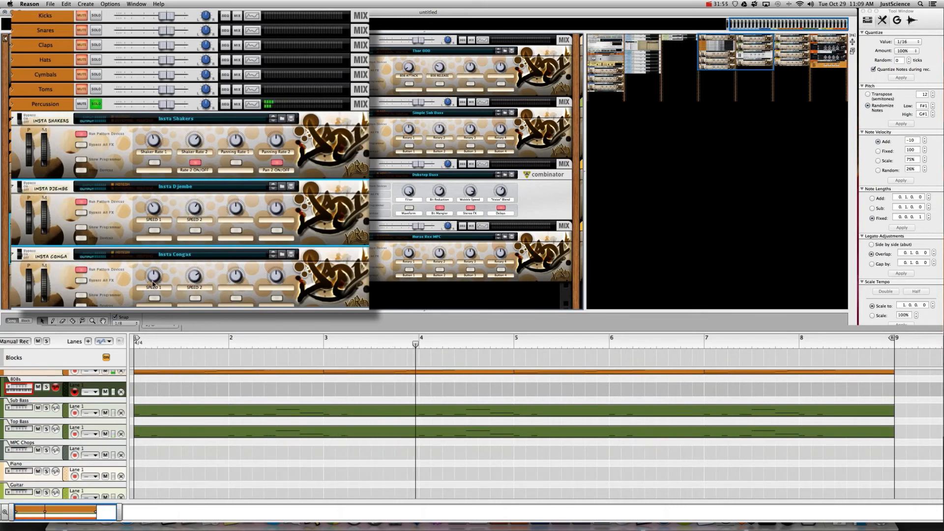
{"action": "left_click", "coordinate": [152, 269]}
{"action": "left_click_drag", "start_coordinate": [151, 256], "coordinate": [153, 254]}
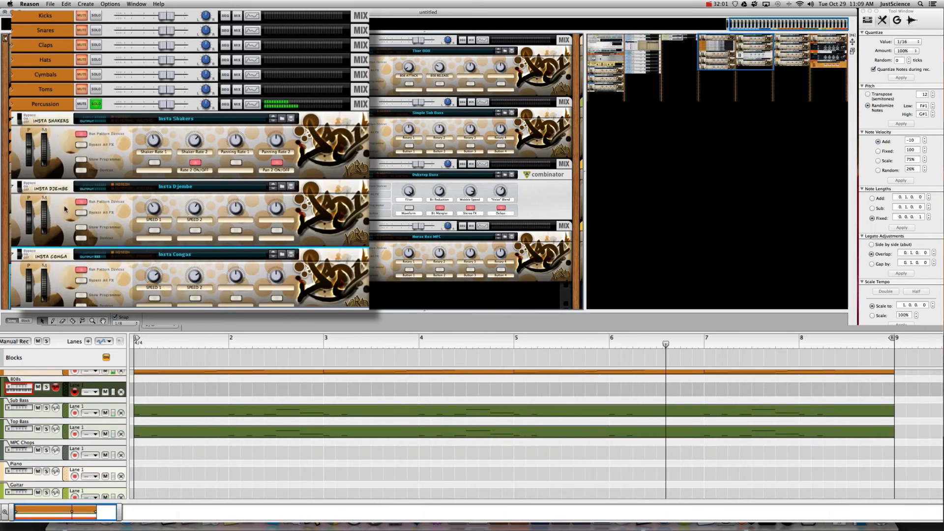
{"action": "left_click", "coordinate": [26, 197]}
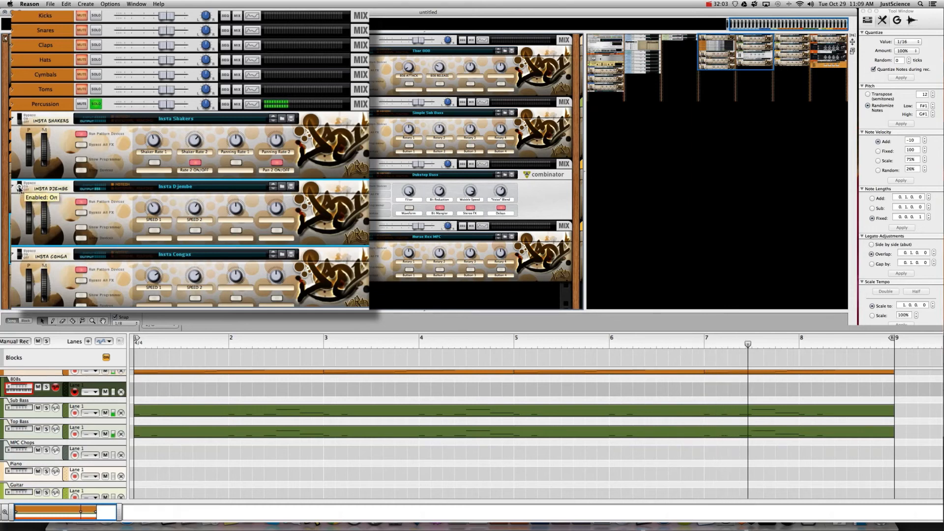
{"action": "left_click_drag", "start_coordinate": [163, 212], "coordinate": [152, 184]}
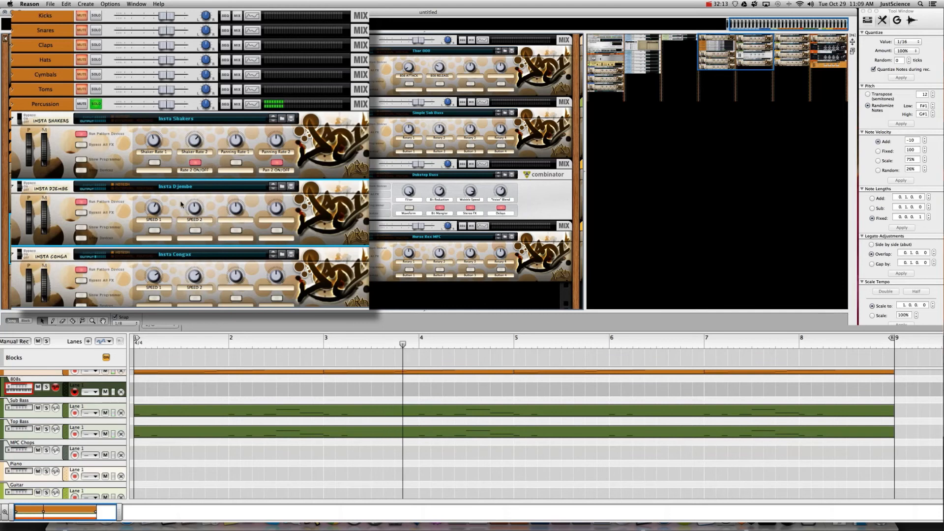
{"action": "left_click", "coordinate": [96, 104]}
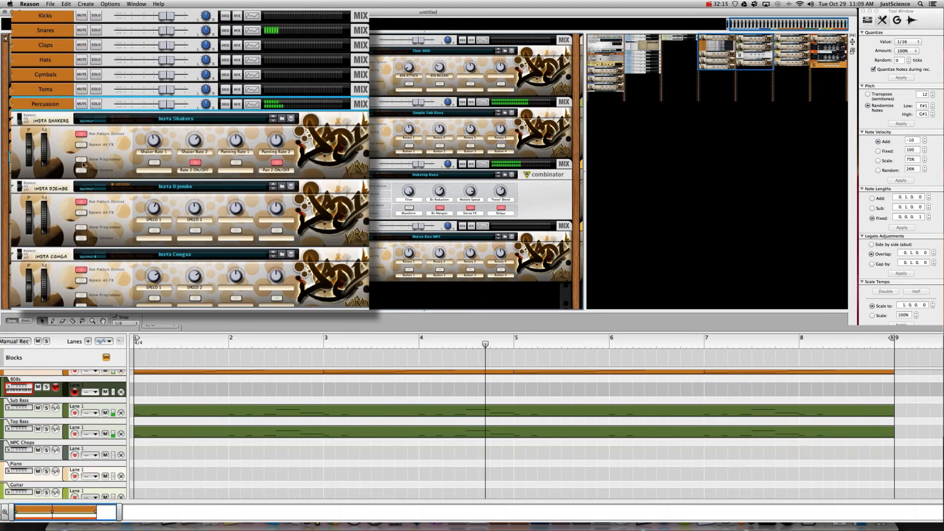
{"action": "left_click", "coordinate": [24, 170]}
- Show then hide Insta Shakers' internal devices, and scroll the rack to the Master Section and stems
{"action": "left_click", "coordinate": [69, 206]}
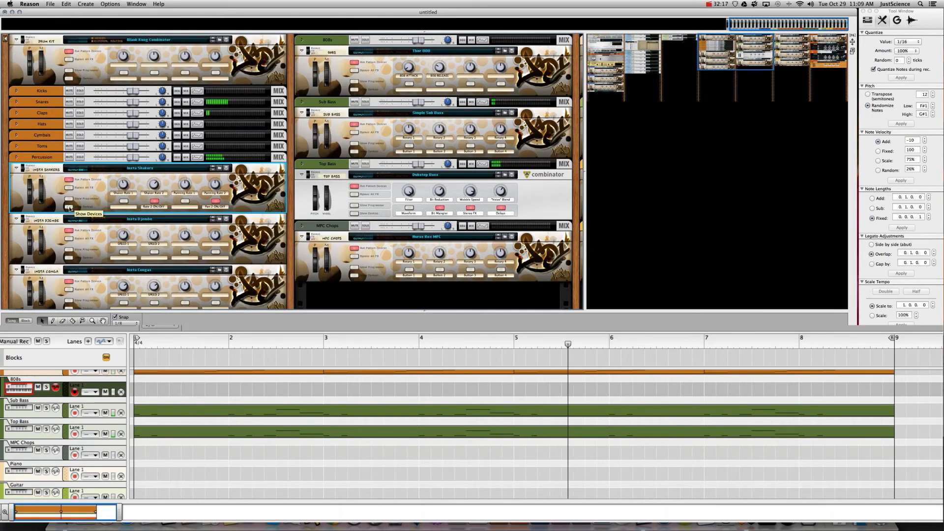
{"action": "left_click", "coordinate": [260, 220]}
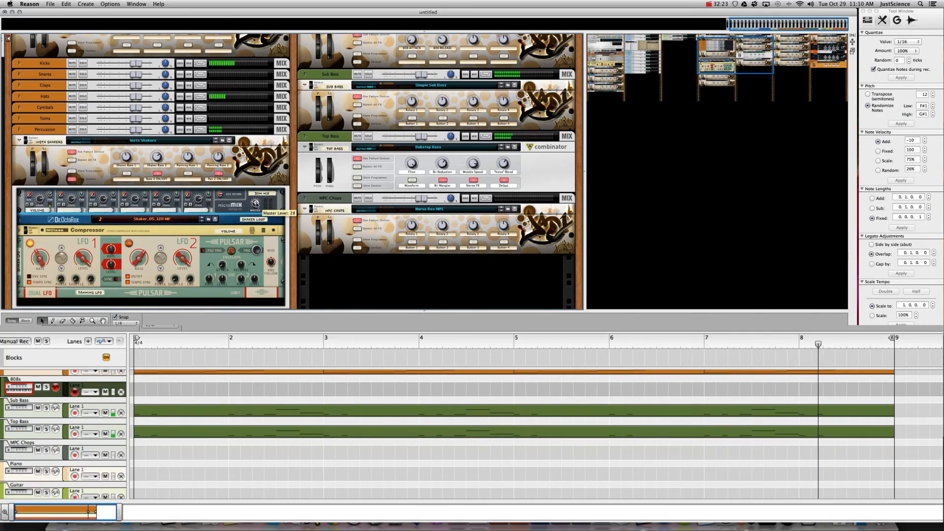
{"action": "left_click", "coordinate": [73, 179]}
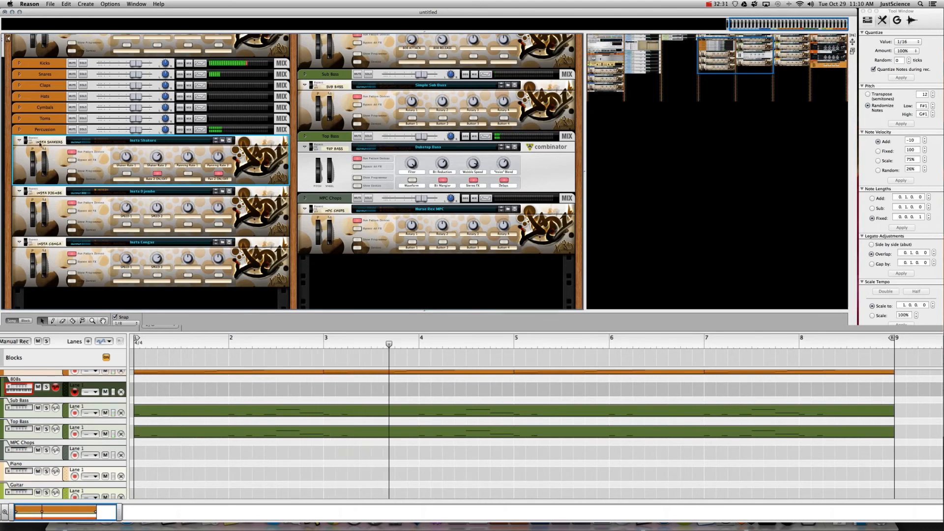
{"action": "left_click_drag", "start_coordinate": [713, 44], "coordinate": [598, 6]}
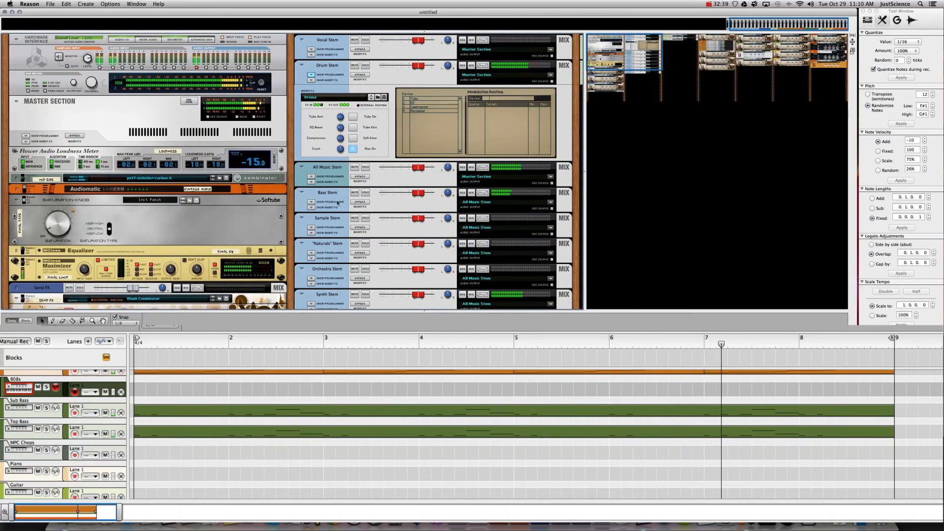
- Load the Modulation > Spreader 'Synth Spreader.cmb' patch into the Synth Stem's insert FX
{"action": "left_click", "coordinate": [312, 304]}
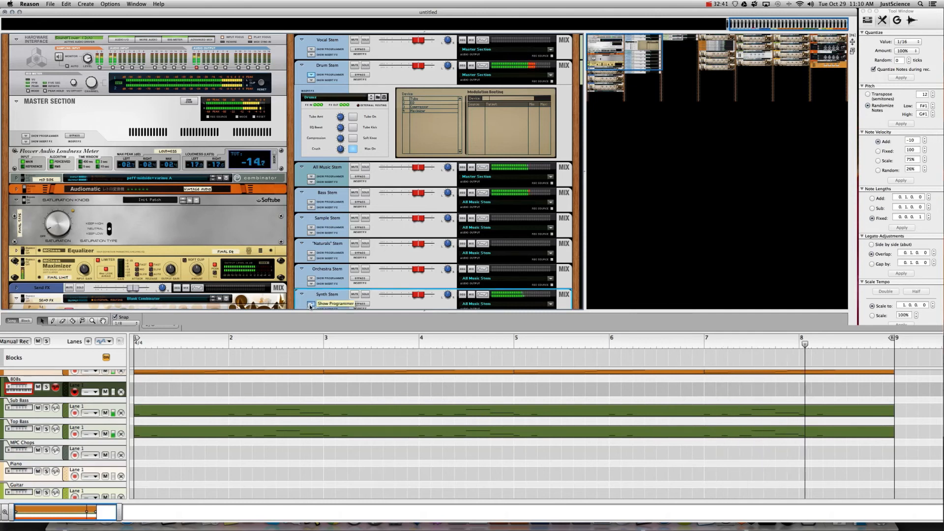
{"action": "left_click_drag", "start_coordinate": [628, 61], "coordinate": [625, 76]}
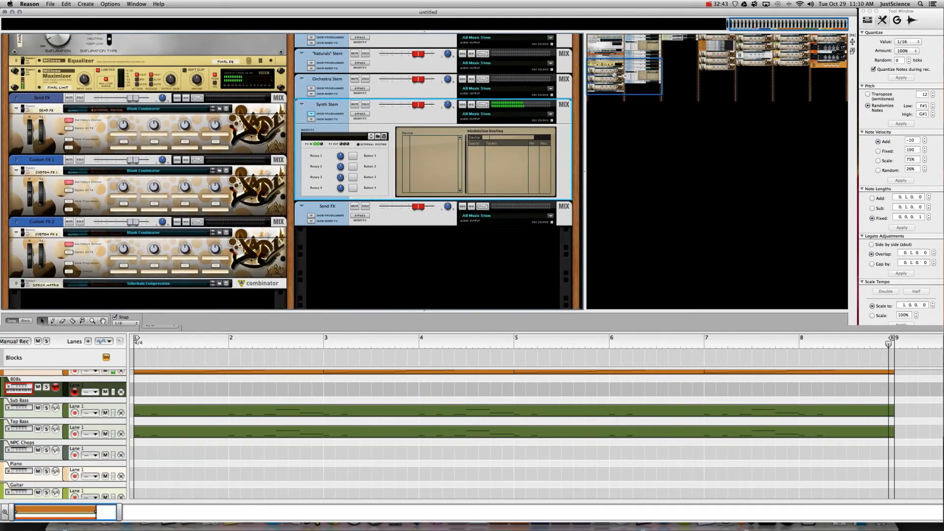
{"action": "left_click", "coordinate": [378, 136]}
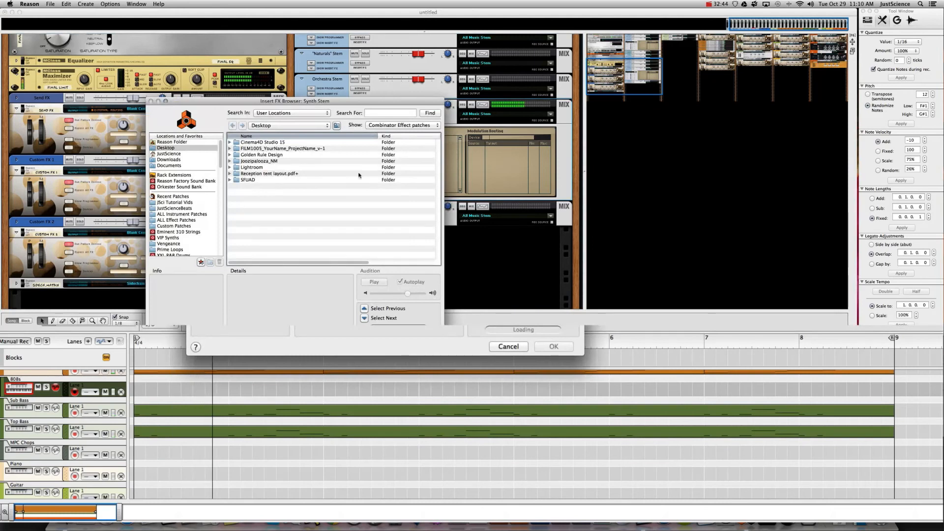
{"action": "left_click", "coordinate": [175, 221]}
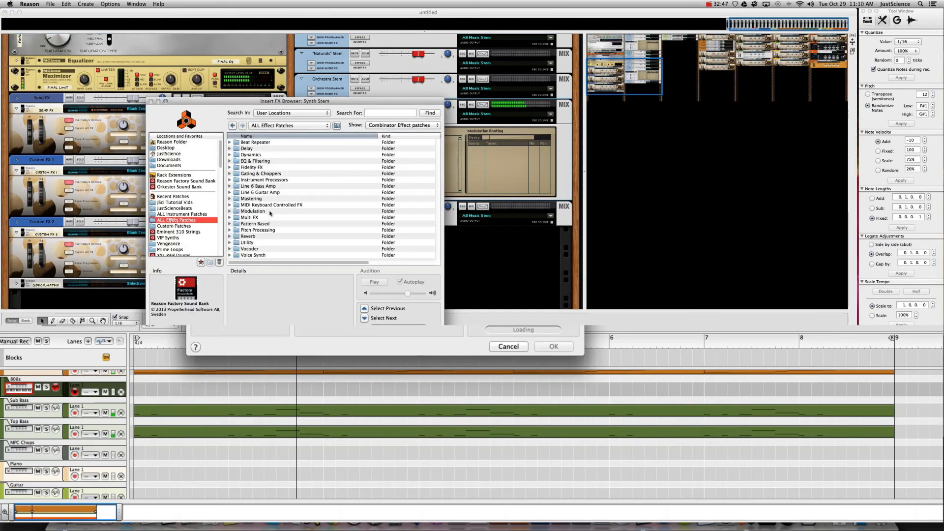
{"action": "left_click", "coordinate": [253, 211]}
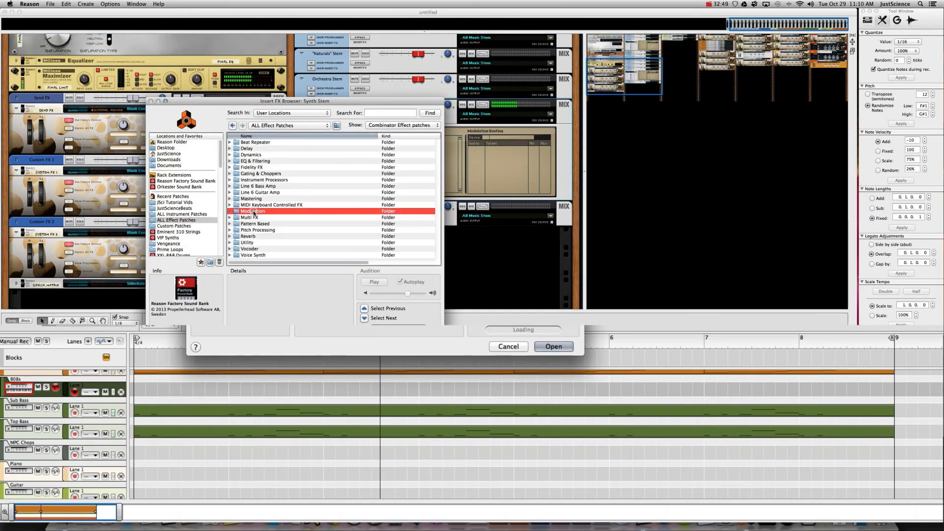
{"action": "double_click", "coordinate": [254, 212]}
{"action": "double_click", "coordinate": [250, 174]}
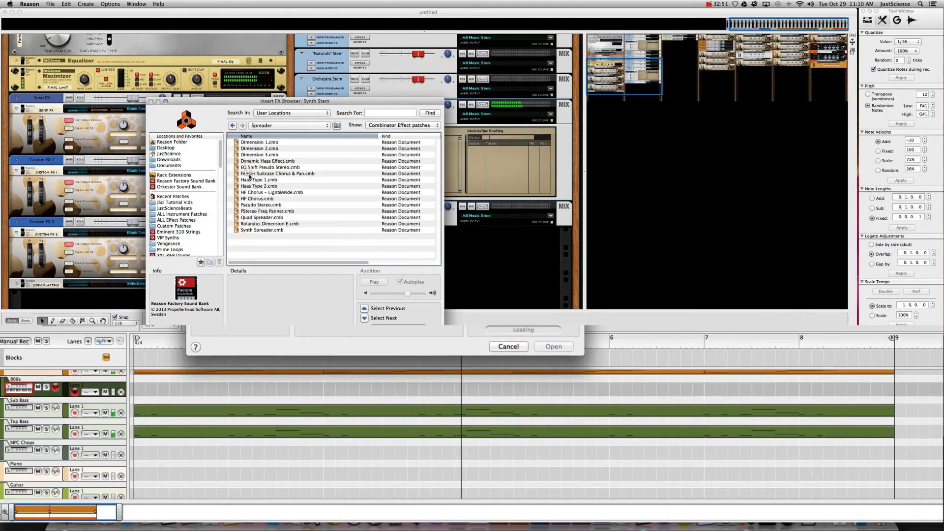
{"action": "left_click", "coordinate": [255, 230]}
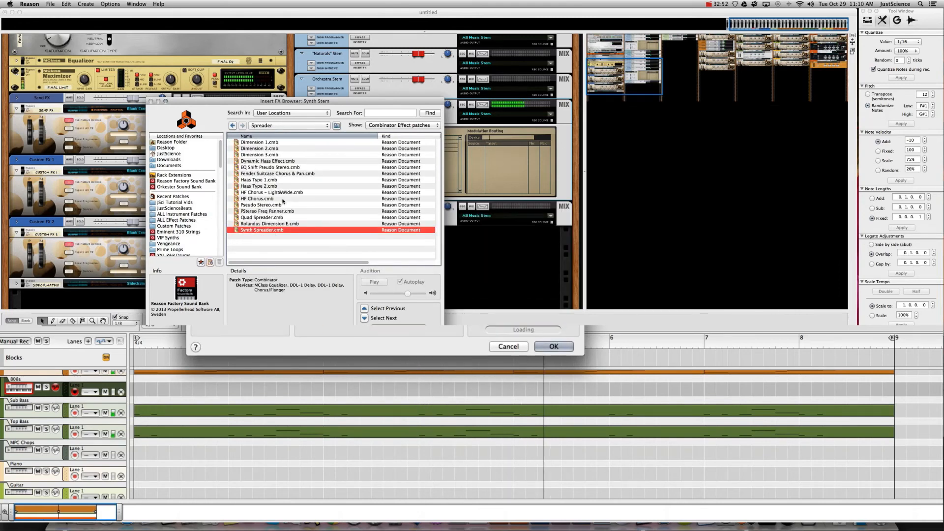
{"action": "key", "text": "Return"}
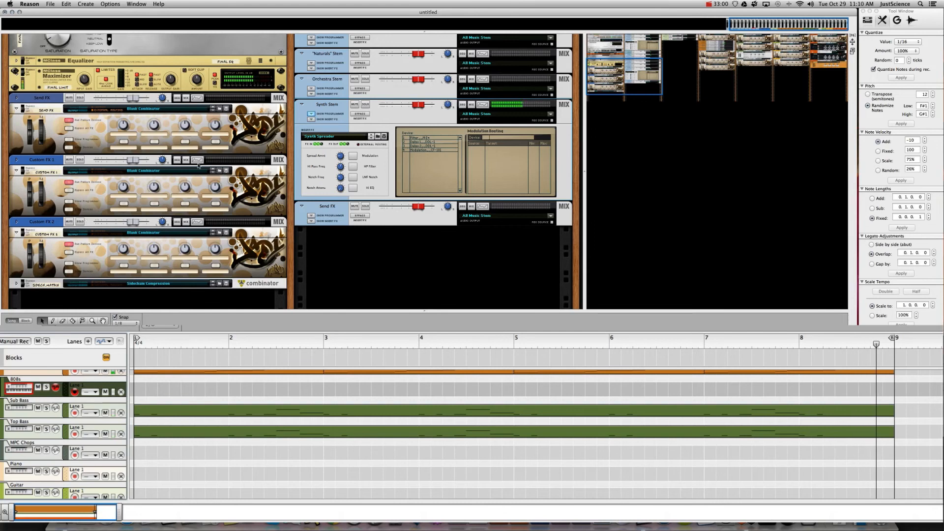
{"action": "scroll", "coordinate": [336, 62], "scroll_direction": "up", "scroll_amount": 4}
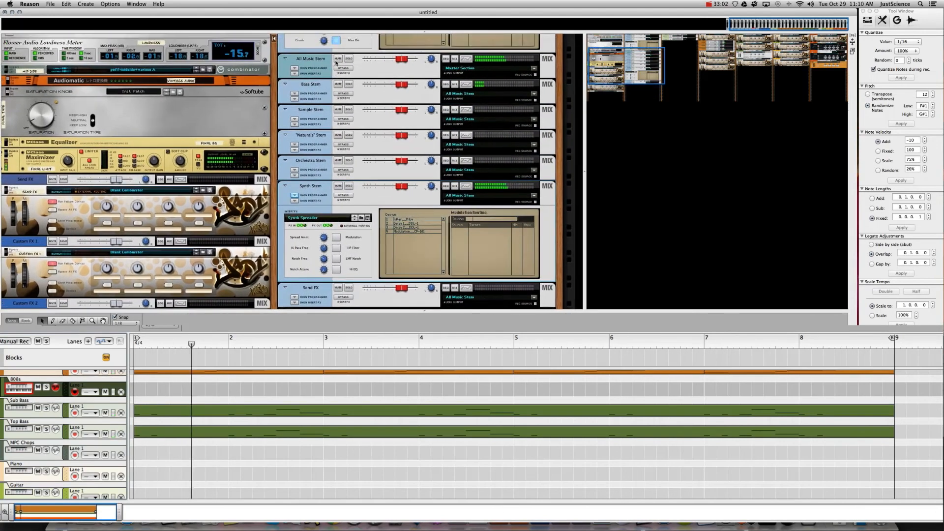
- Browse the Bass Stem's insert FX patches to the Dynamics > Bass folder
{"action": "scroll", "coordinate": [336, 62], "scroll_direction": "up", "scroll_amount": 1}
{"action": "left_click", "coordinate": [291, 108]}
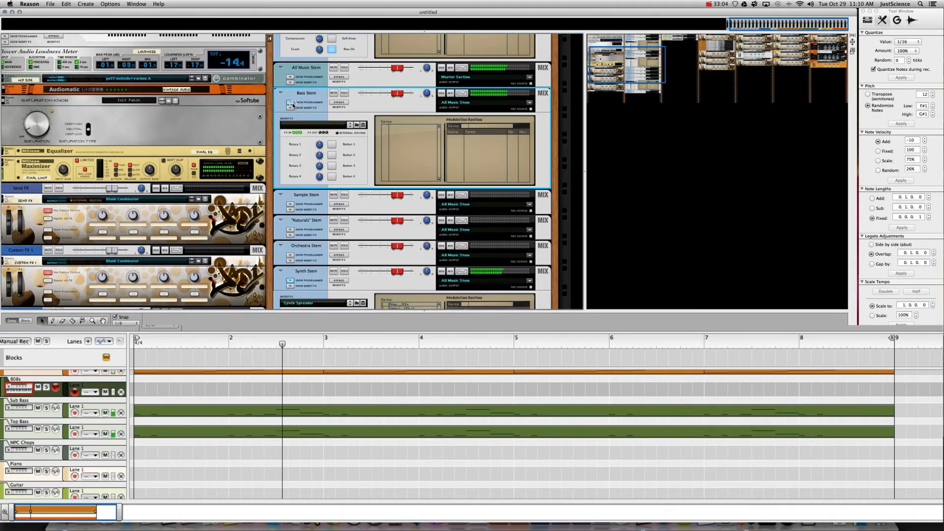
{"action": "left_click", "coordinate": [358, 125]}
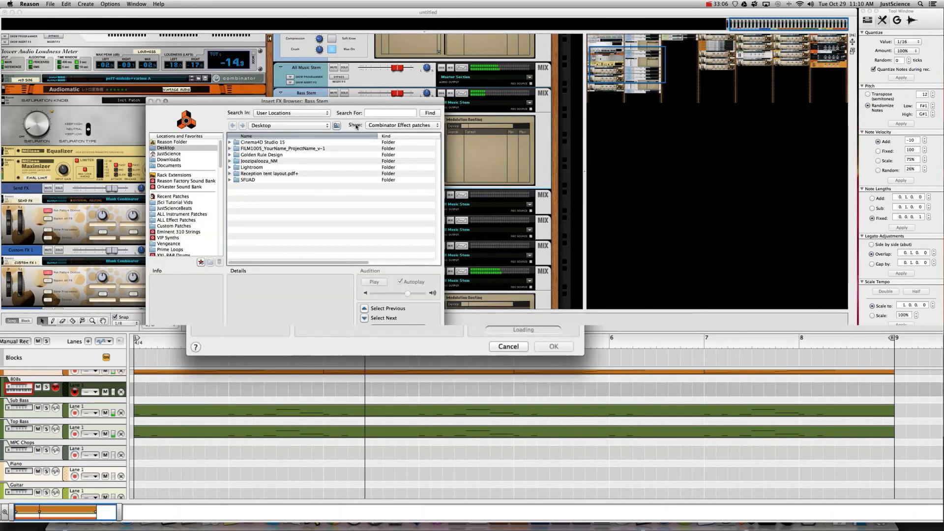
{"action": "left_click", "coordinate": [183, 220]}
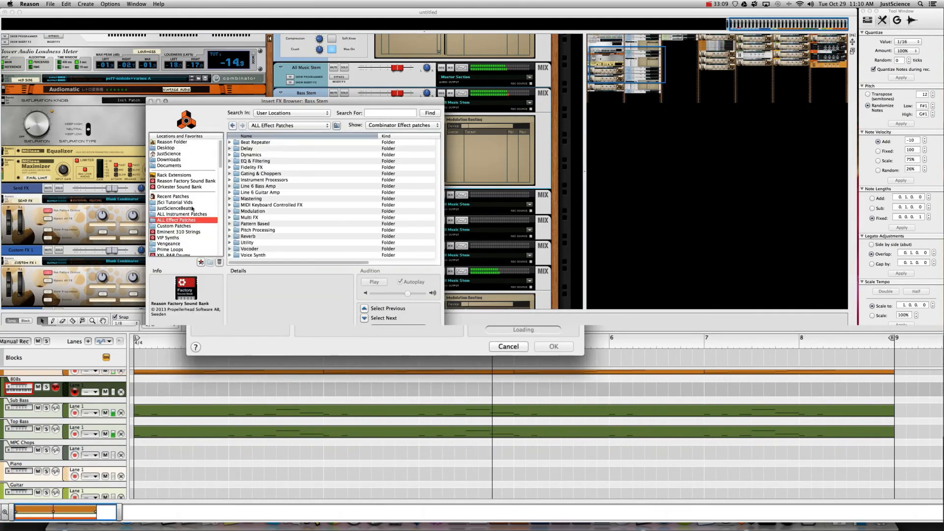
{"action": "left_click", "coordinate": [250, 155]}
{"action": "double_click", "coordinate": [249, 155]}
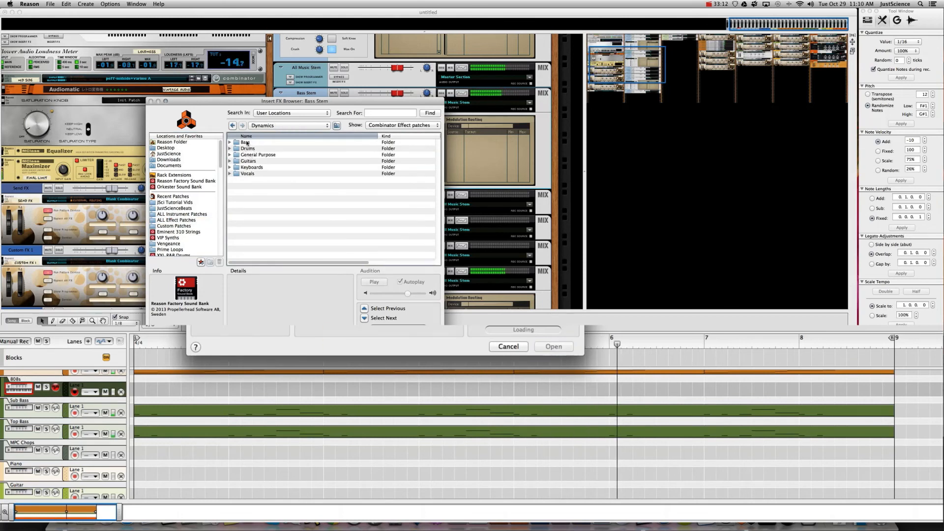
{"action": "double_click", "coordinate": [247, 143]}
- Audition Attack Bass, Deep Bass and Nastier Bass, then load Nasty Bass.cmb
{"action": "left_click", "coordinate": [247, 143]}
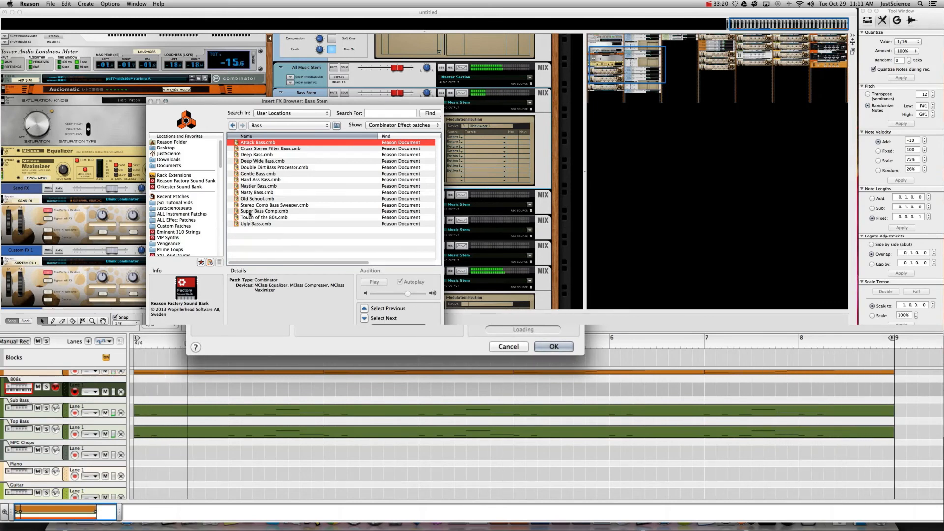
{"action": "key", "text": "Down"}
{"action": "key", "text": "Down"}
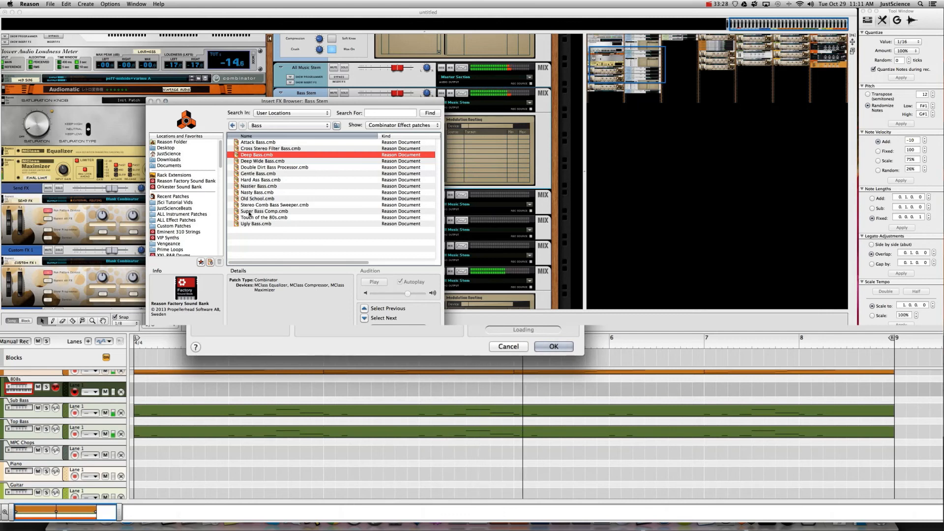
{"action": "left_click", "coordinate": [255, 186]}
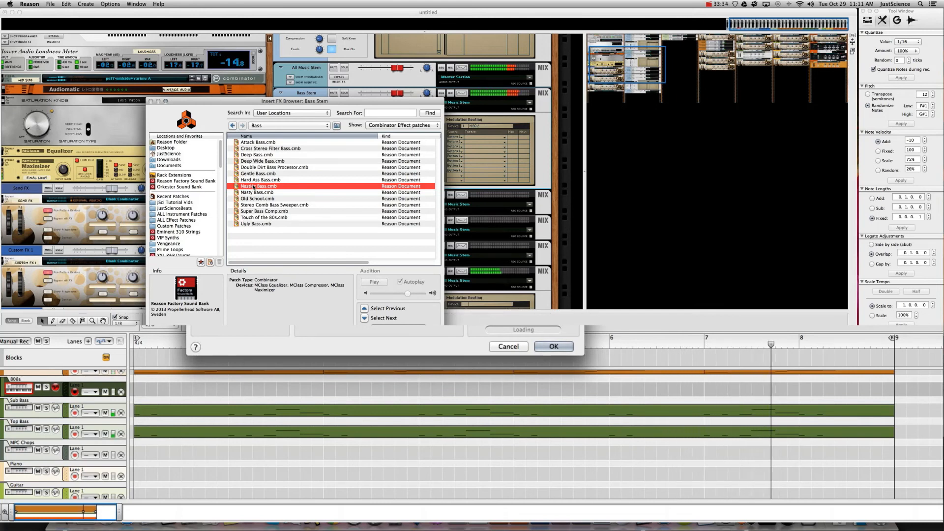
{"action": "key", "text": "Down"}
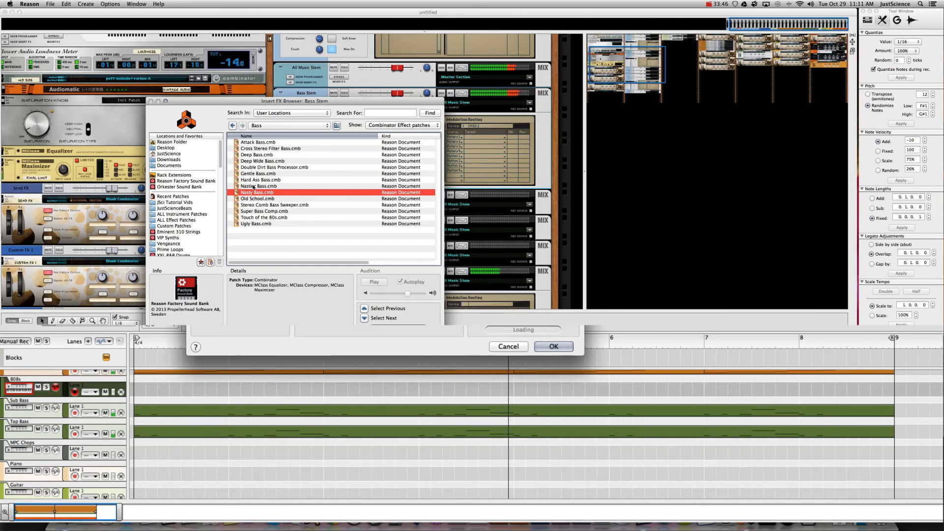
{"action": "double_click", "coordinate": [254, 188]}
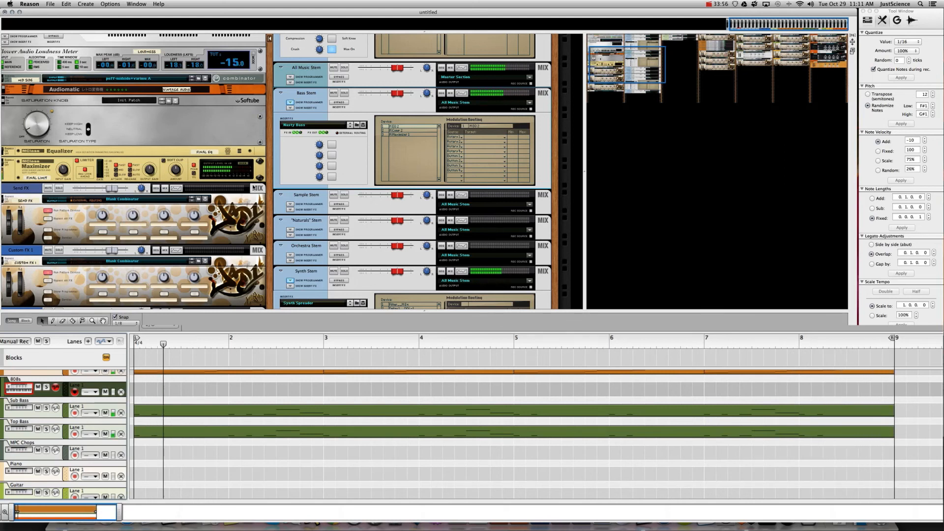
- Collapse the Bass Stem controls, briefly solo the Synth Pad, and show its insert FX controls
{"action": "left_click", "coordinate": [291, 103]}
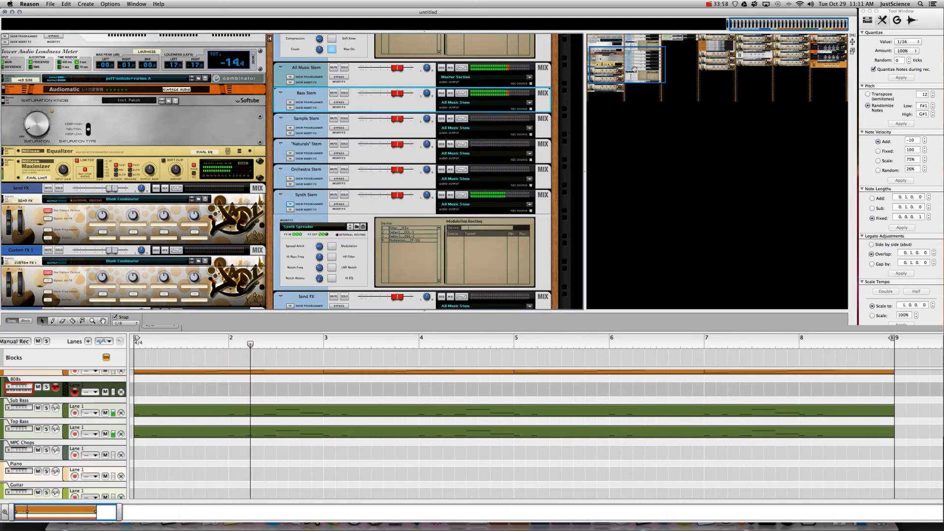
{"action": "left_click", "coordinate": [844, 40]}
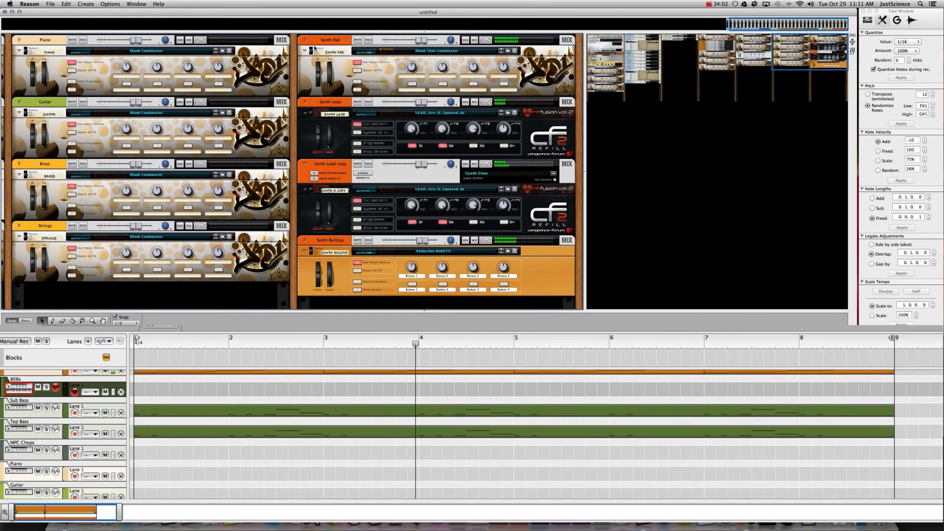
{"action": "left_click", "coordinate": [365, 40]}
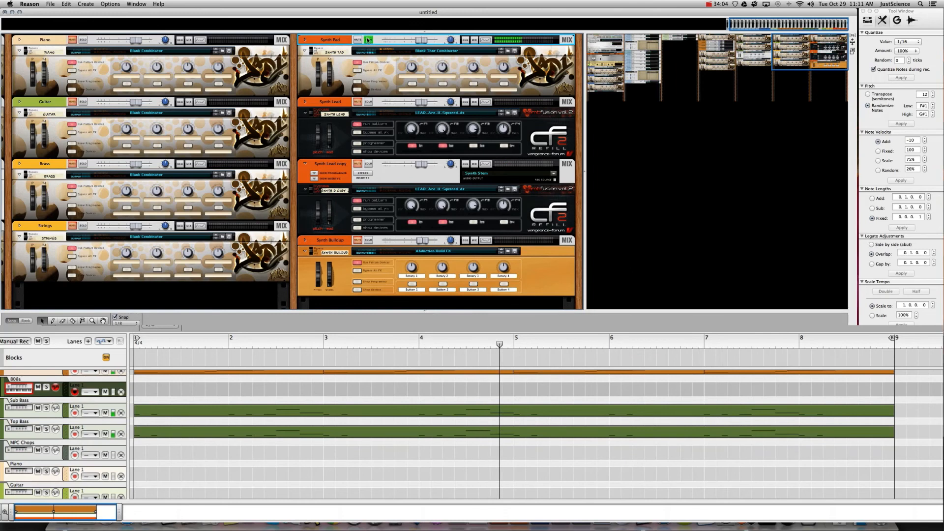
{"action": "left_click", "coordinate": [368, 40]}
{"action": "left_click", "coordinate": [306, 40]}
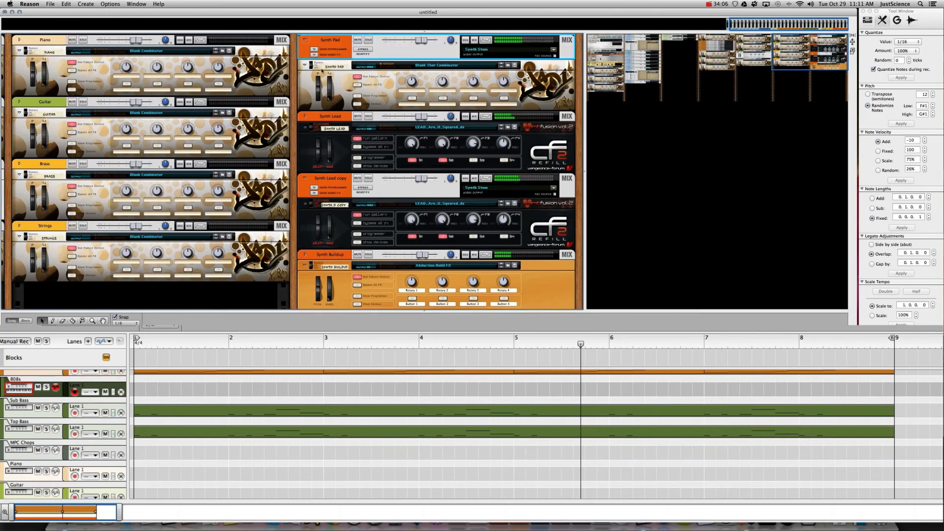
{"action": "left_click", "coordinate": [314, 49]}
- In Modulation > Spreader, audition Haas Type 1, then load Quad Spreader.cmb on the Synth Pad
{"action": "left_click", "coordinate": [385, 73]}
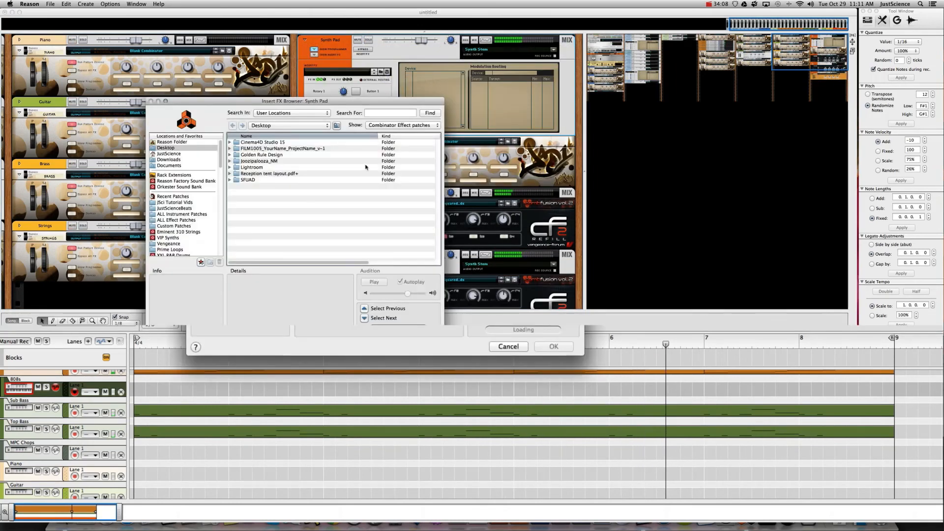
{"action": "left_click", "coordinate": [177, 221]}
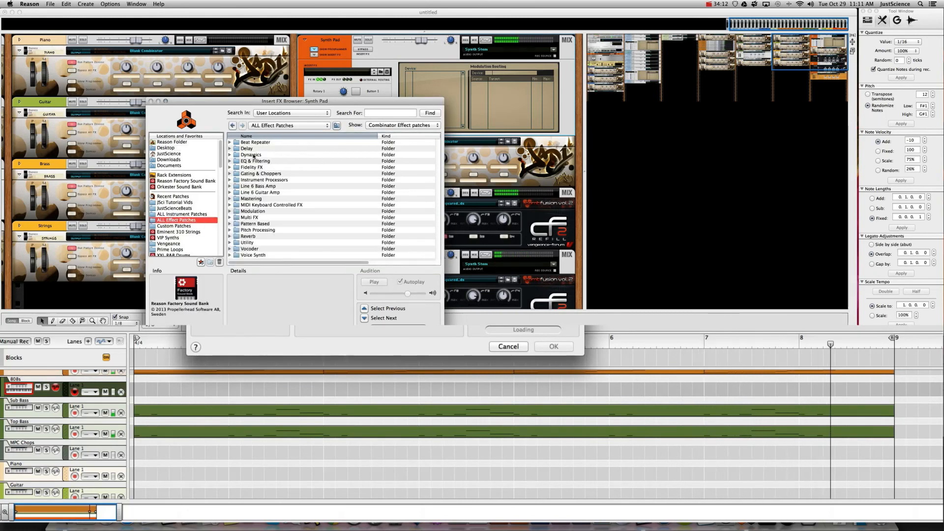
{"action": "left_click", "coordinate": [252, 155]}
{"action": "left_click", "coordinate": [252, 212]}
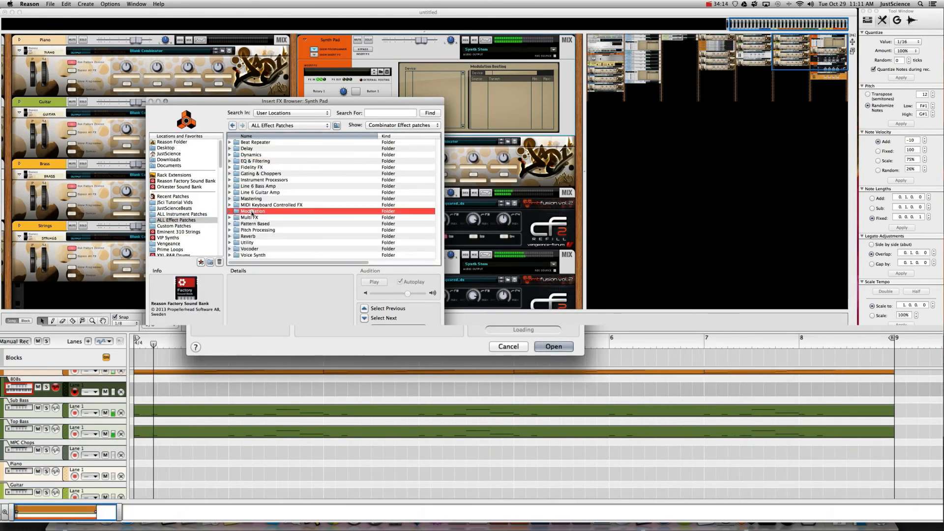
{"action": "double_click", "coordinate": [252, 211]}
{"action": "double_click", "coordinate": [249, 175]}
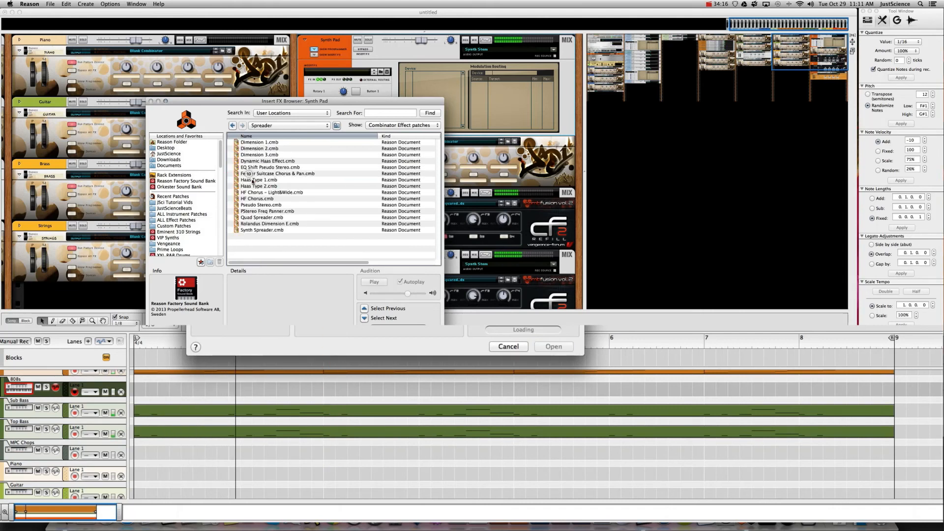
{"action": "left_click", "coordinate": [261, 181]}
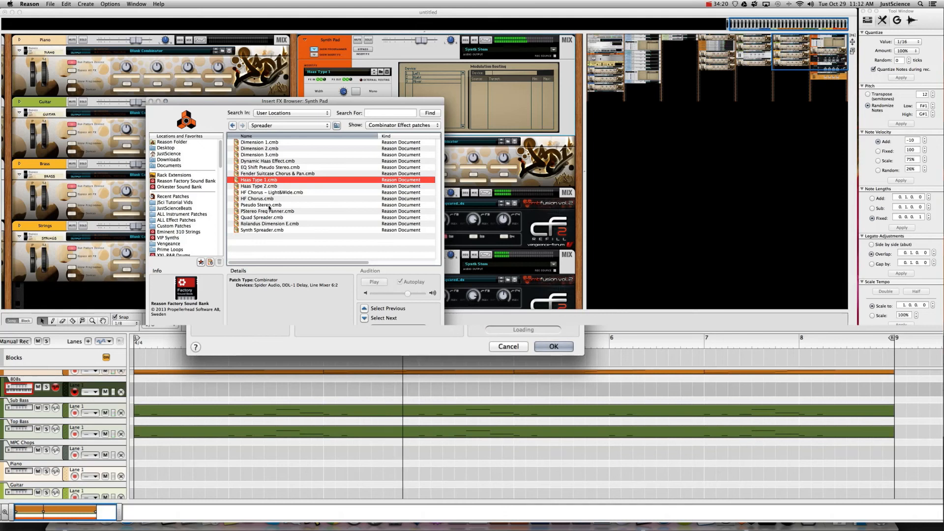
{"action": "left_click", "coordinate": [266, 217]}
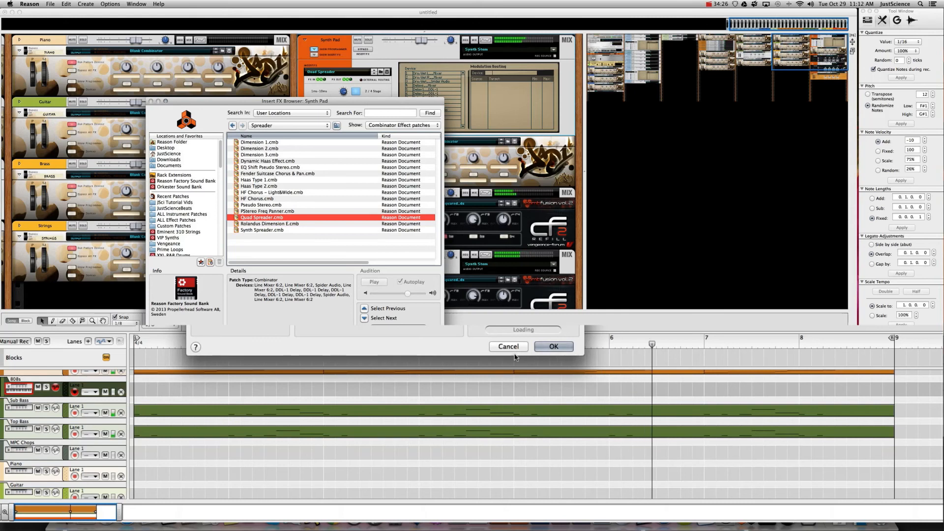
{"action": "left_click", "coordinate": [516, 347]}
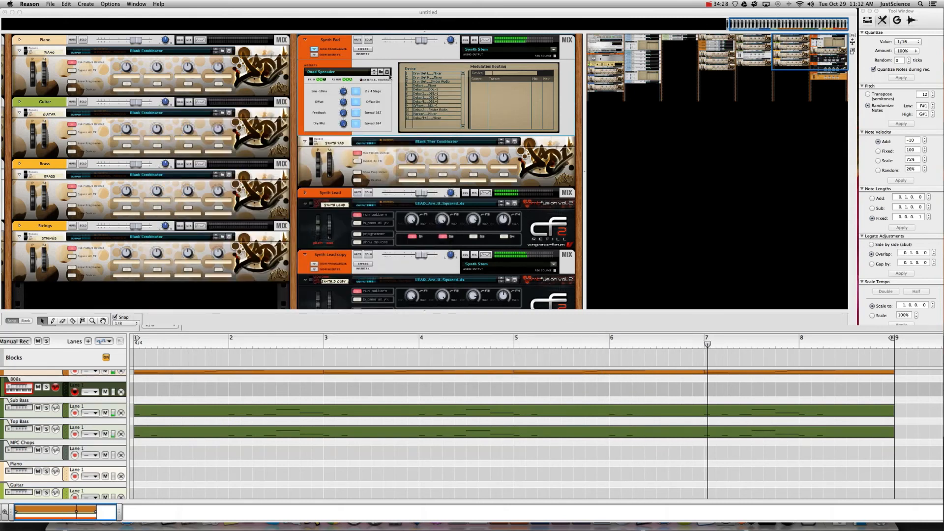
- Add a Scream 4 Distortion to the Synth Pad and raise its Parameter 2 to 94
{"action": "left_click", "coordinate": [314, 50]}
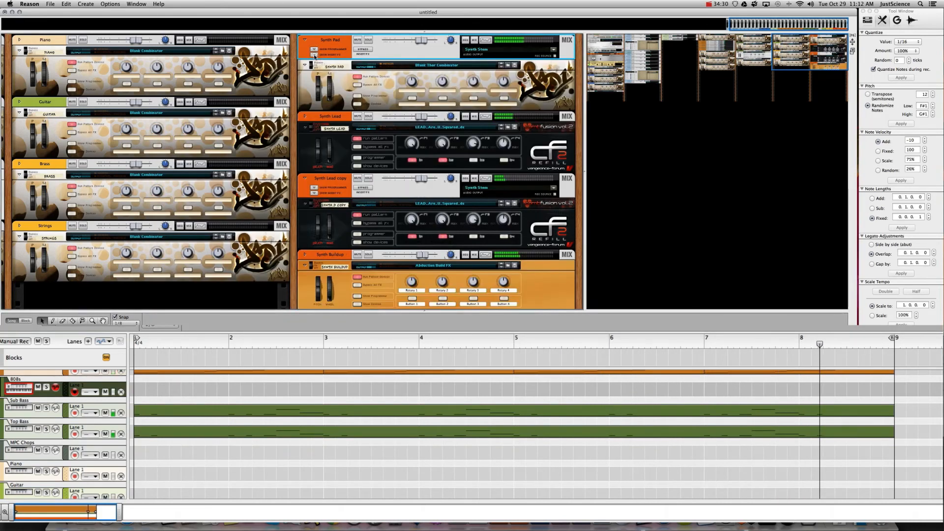
{"action": "left_click", "coordinate": [314, 55]}
{"action": "right_click", "coordinate": [372, 68]}
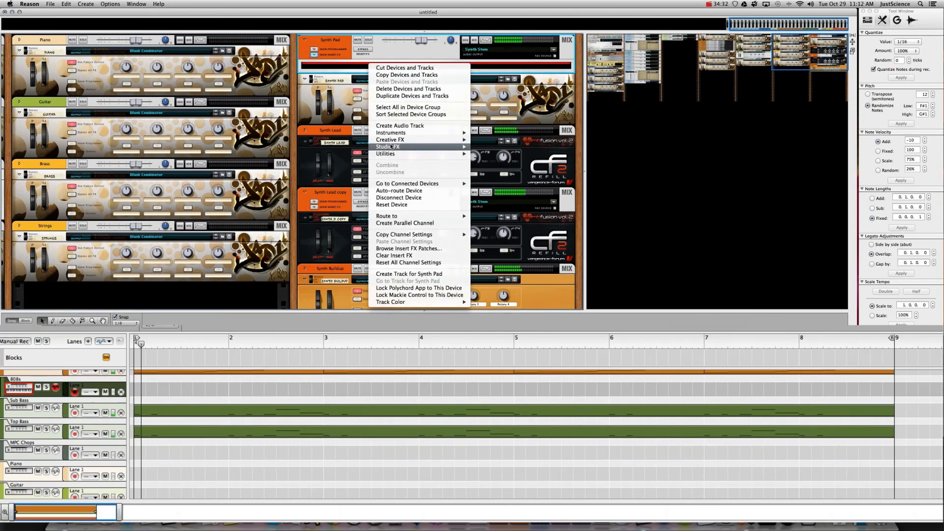
{"action": "mouse_move", "coordinate": [443, 140]}
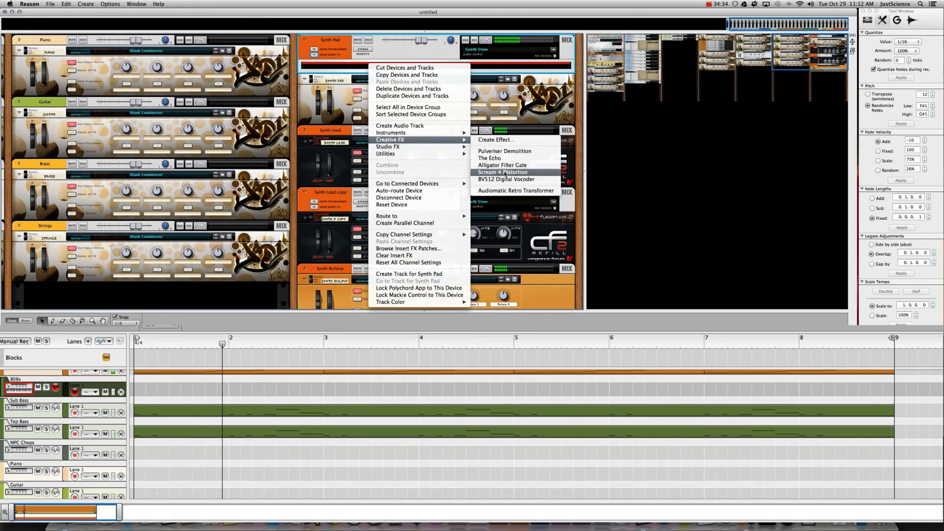
{"action": "left_click", "coordinate": [504, 172]}
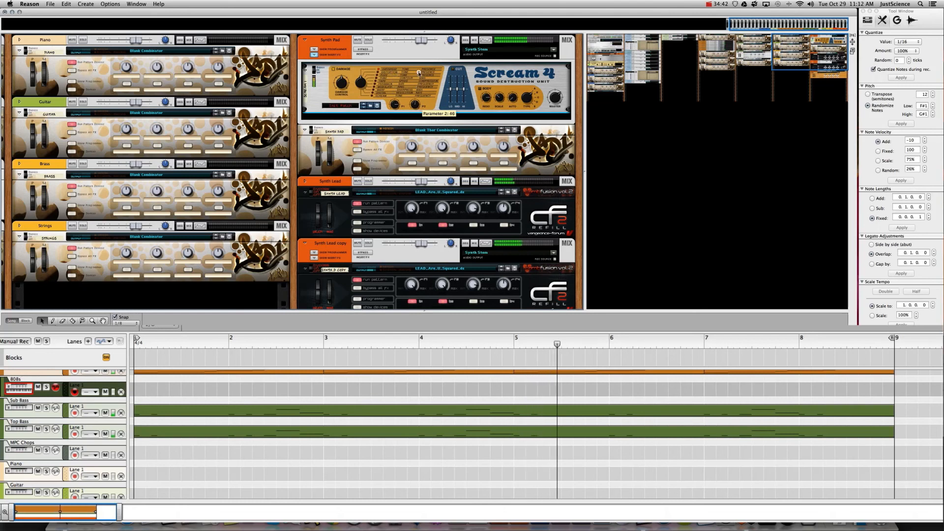
{"action": "left_click_drag", "start_coordinate": [419, 72], "coordinate": [418, 66]}
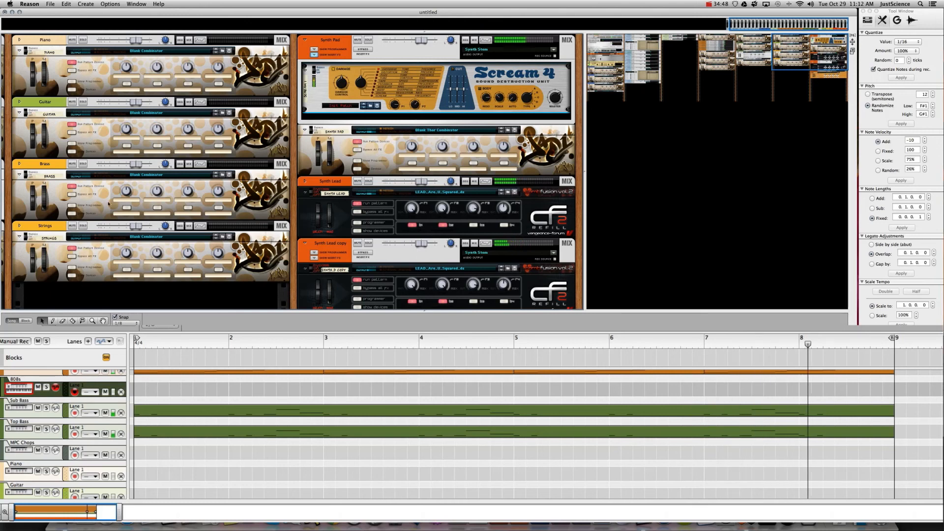
- Return to the full Reason window and scroll up to the mixer
{"action": "scroll", "coordinate": [423, 34], "scroll_direction": "down", "scroll_amount": 5}
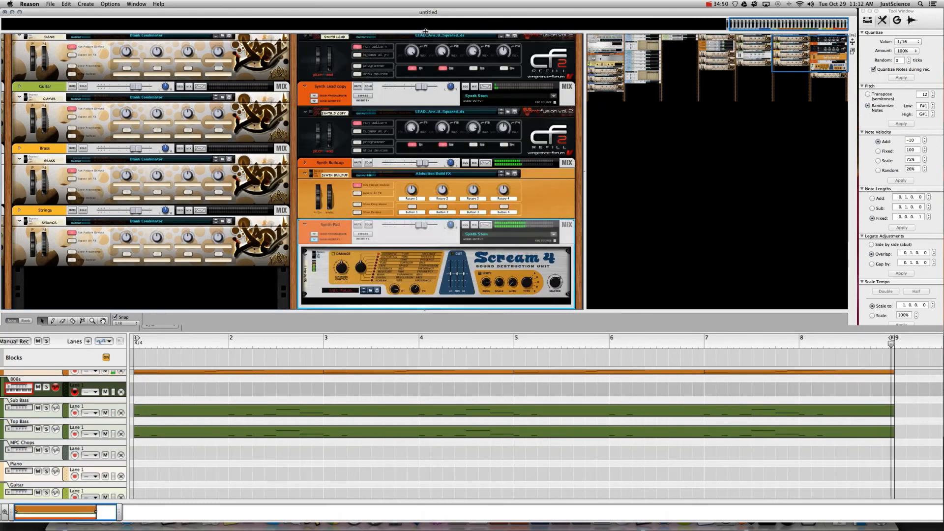
{"action": "scroll", "coordinate": [430, 47], "scroll_direction": "up", "scroll_amount": 5}
{"action": "left_click", "coordinate": [430, 47]}
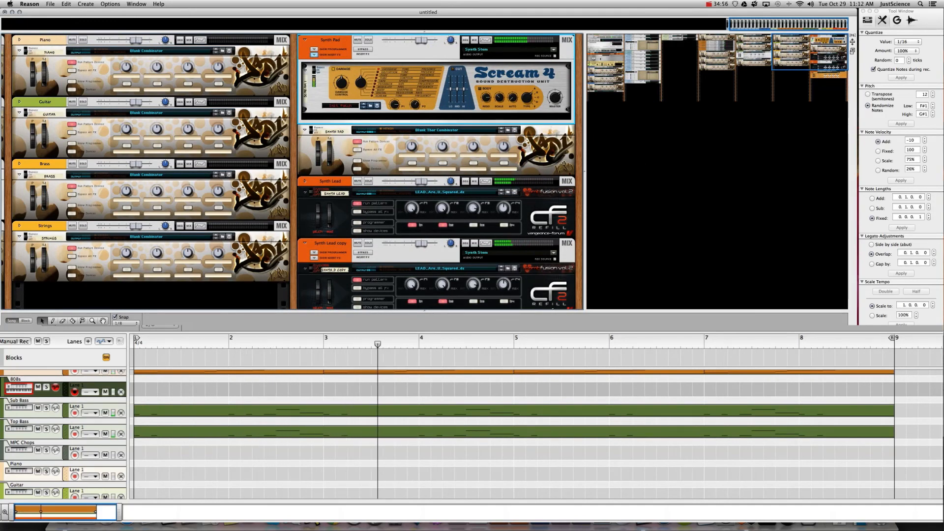
{"action": "key", "text": "ctrl+Up"}
{"action": "left_click", "coordinate": [838, 359]}
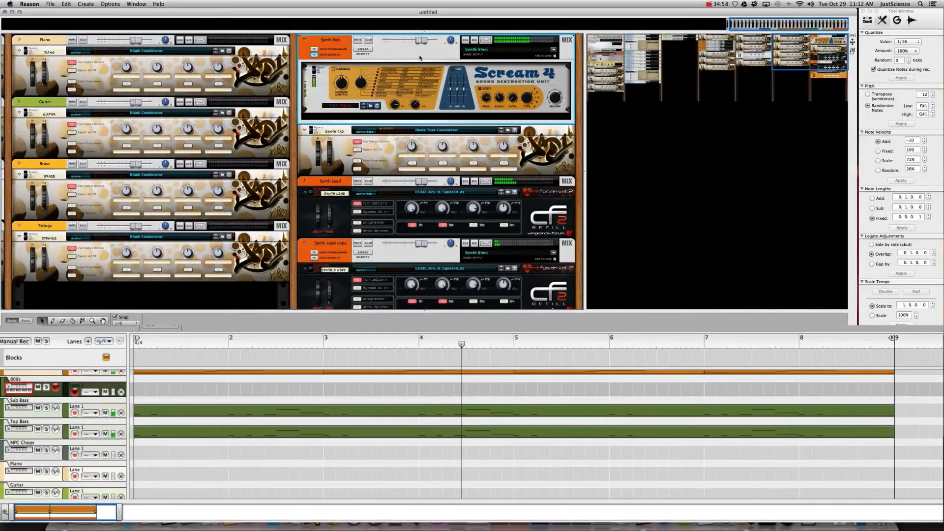
{"action": "scroll", "coordinate": [441, 216], "scroll_direction": "up", "scroll_amount": 10}
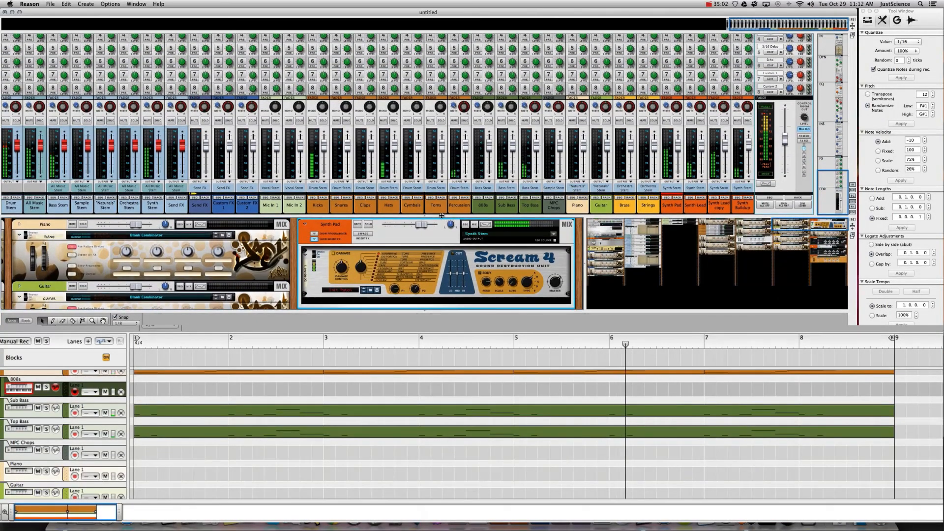
- Enable Synth Pad sends FX4 at -27.36 dB, FX3 at 1.02 dB, FX2 at -4.86 dB, then shrink the mixer
{"action": "scroll", "coordinate": [441, 215], "scroll_direction": "up", "scroll_amount": 4}
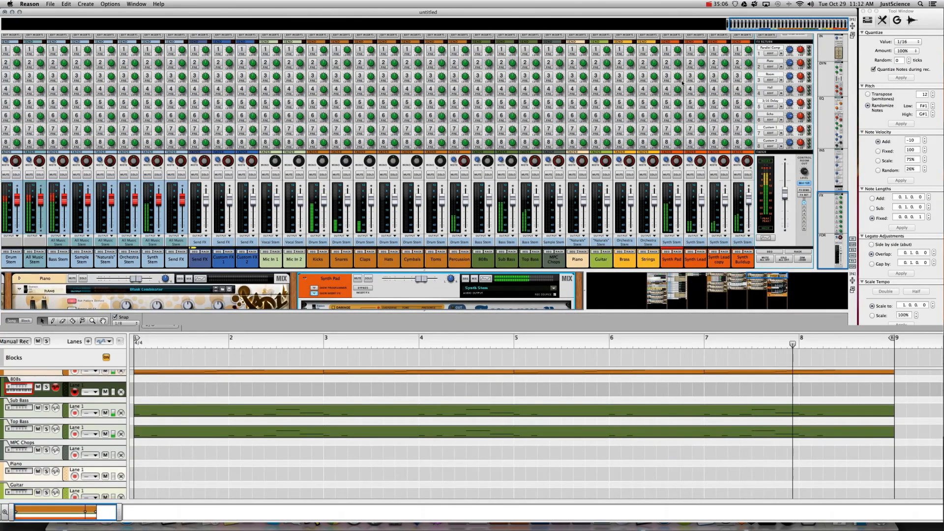
{"action": "left_click", "coordinate": [667, 89]}
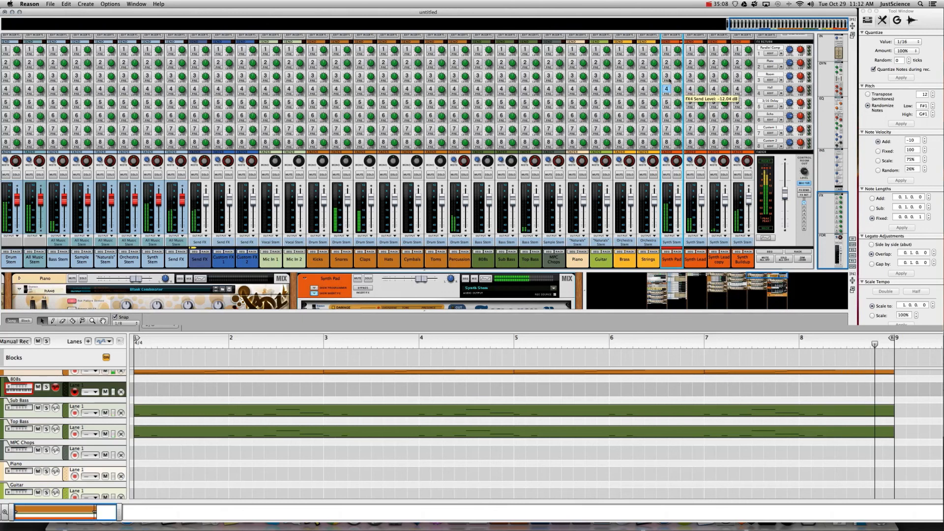
{"action": "left_click_drag", "start_coordinate": [680, 104], "coordinate": [681, 113]}
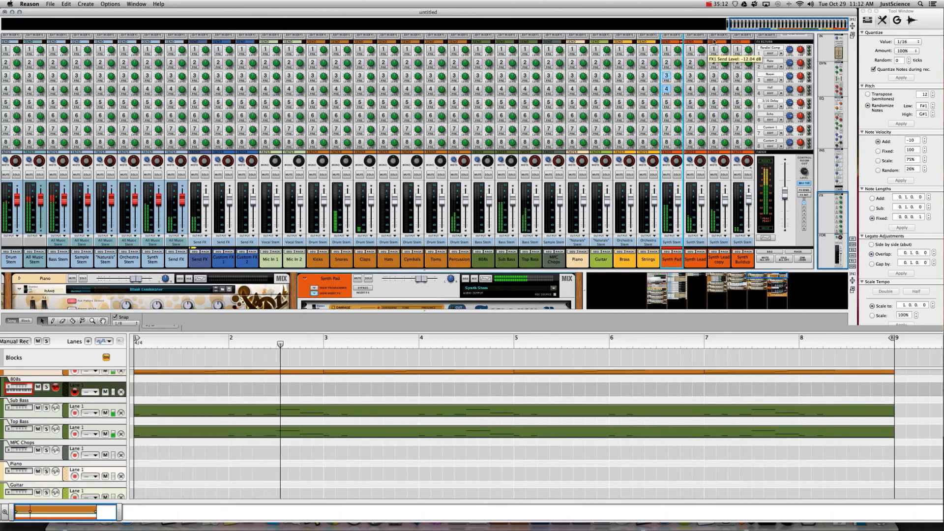
{"action": "left_click", "coordinate": [667, 76]}
{"action": "mouse_move", "coordinate": [679, 72]}
{"action": "left_mouse_down"}
{"action": "mouse_move", "coordinate": [676, 44]}
{"action": "mouse_move", "coordinate": [680, 91]}
{"action": "left_mouse_up"}
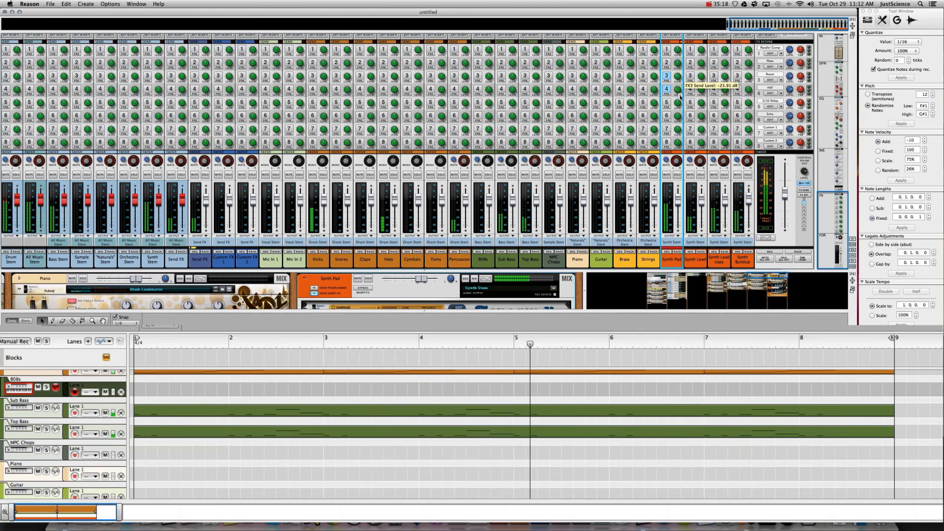
{"action": "left_click", "coordinate": [677, 65]}
{"action": "mouse_move", "coordinate": [677, 65]}
{"action": "left_mouse_down"}
{"action": "mouse_move", "coordinate": [678, 54]}
{"action": "mouse_move", "coordinate": [677, 74]}
{"action": "left_mouse_up"}
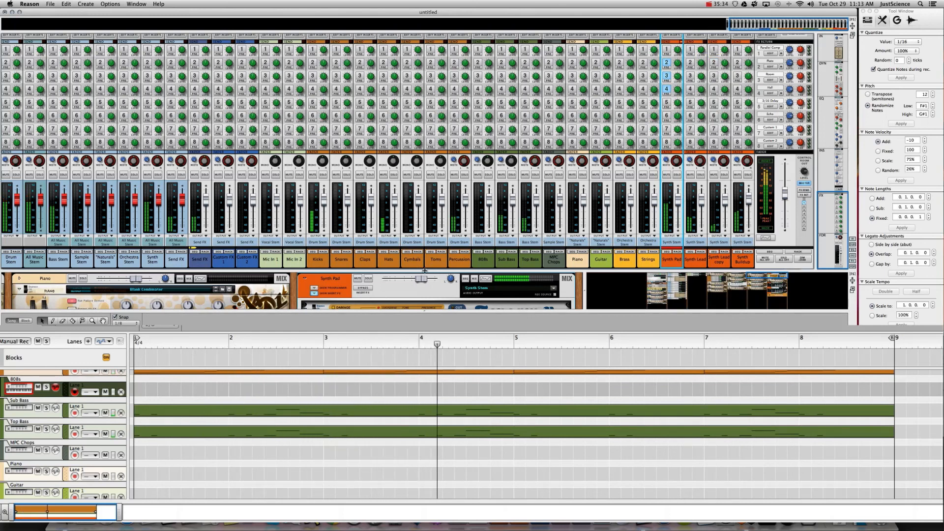
{"action": "left_click_drag", "start_coordinate": [419, 269], "coordinate": [420, 56]}
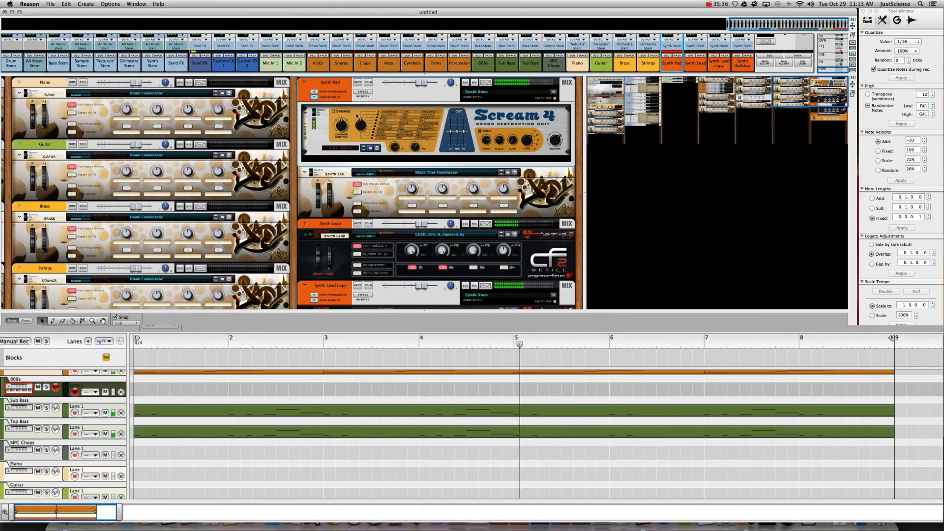
- On the rack's back, add a Pulsar Dual LFO below Scream 4 in the Synth Pad
{"action": "key", "text": "Tab"}
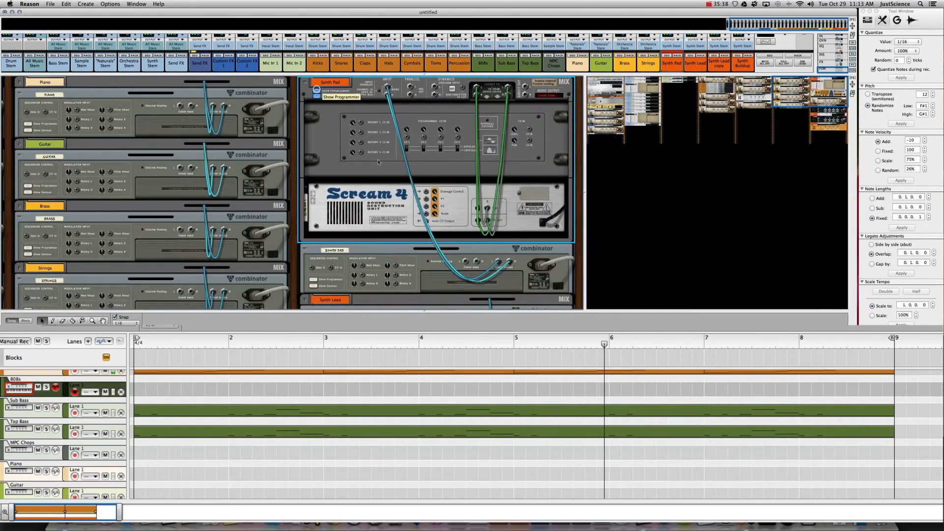
{"action": "right_click", "coordinate": [378, 241]}
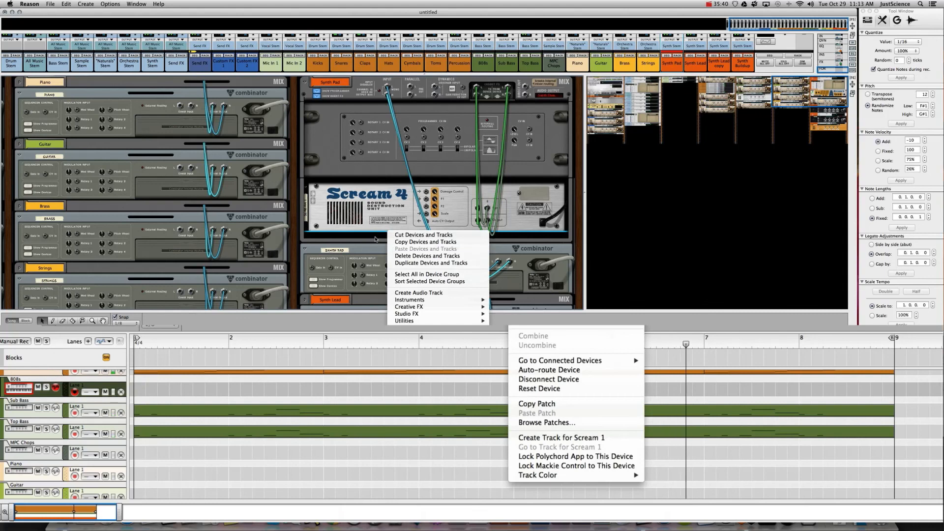
{"action": "right_click", "coordinate": [363, 245]}
{"action": "mouse_move", "coordinate": [529, 329]}
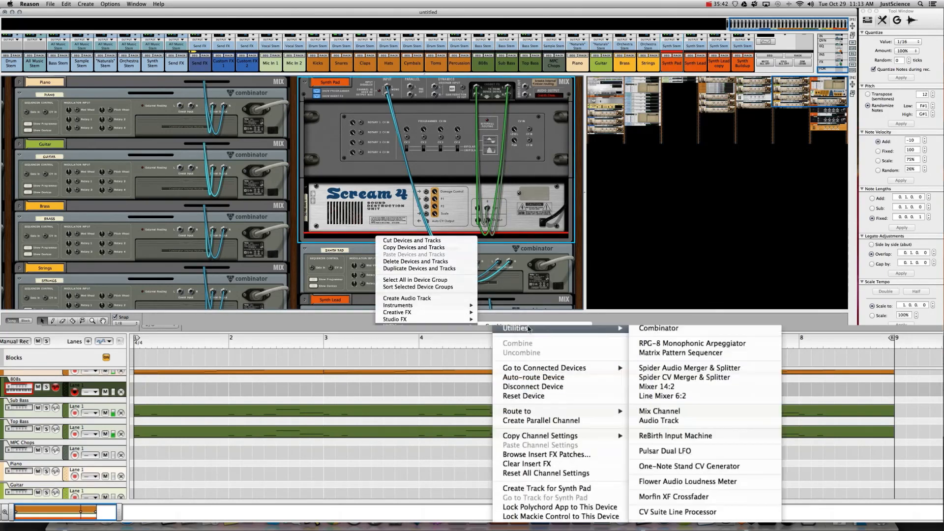
{"action": "left_click", "coordinate": [669, 450]}
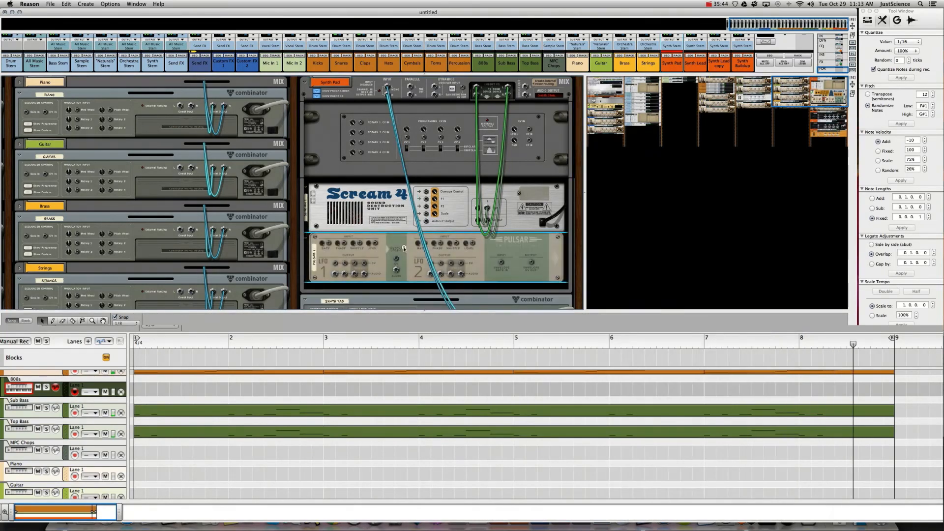
- Cable the Pulsar output to the combinator, then set LFO2 rate to 1/8 and LFO level near 66%
{"action": "left_click_drag", "start_coordinate": [397, 258], "coordinate": [530, 140]}
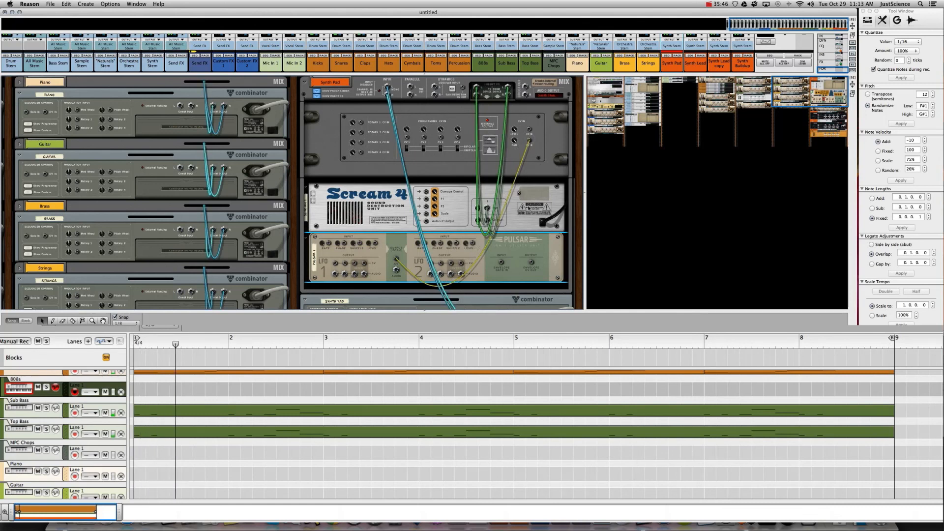
{"action": "key", "text": "Tab"}
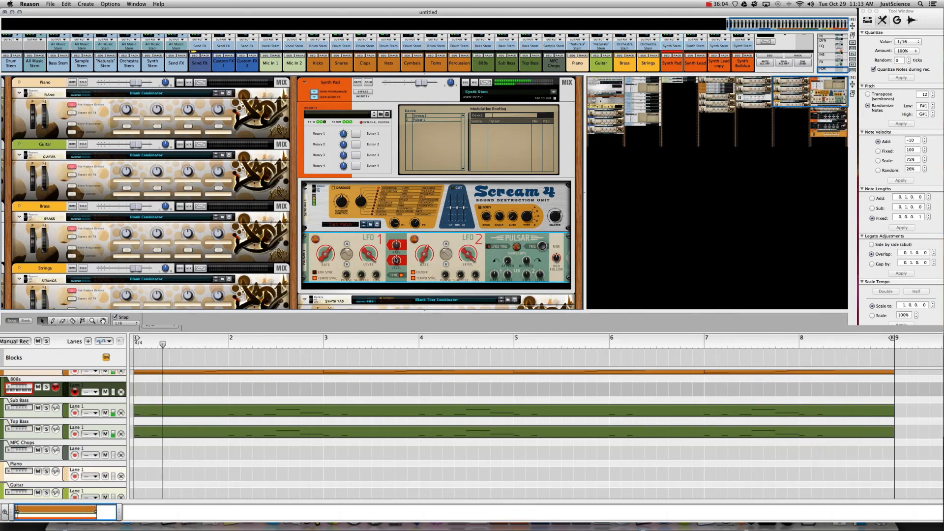
{"action": "left_click_drag", "start_coordinate": [423, 242], "coordinate": [469, 284]}
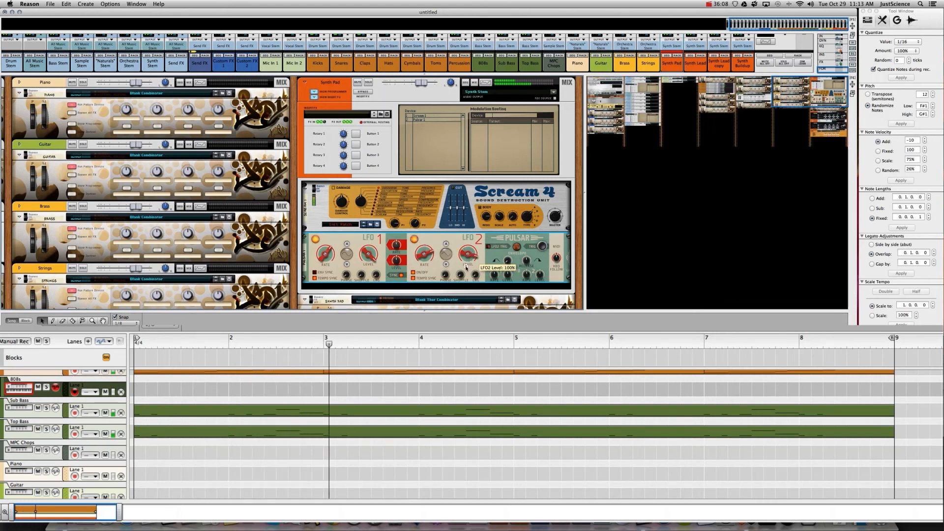
{"action": "left_click_drag", "start_coordinate": [369, 255], "coordinate": [374, 287]}
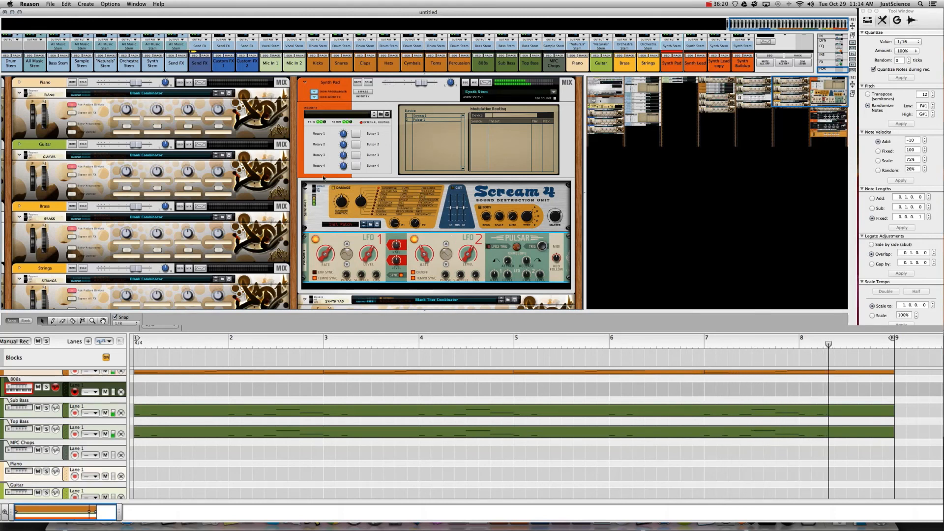
- Fold Scream 4 and Pulsar, hide Synth Pad's Insert FX and Programmer, and enlarge the sequencer
{"action": "left_click", "coordinate": [305, 187]}
{"action": "left_click", "coordinate": [304, 198]}
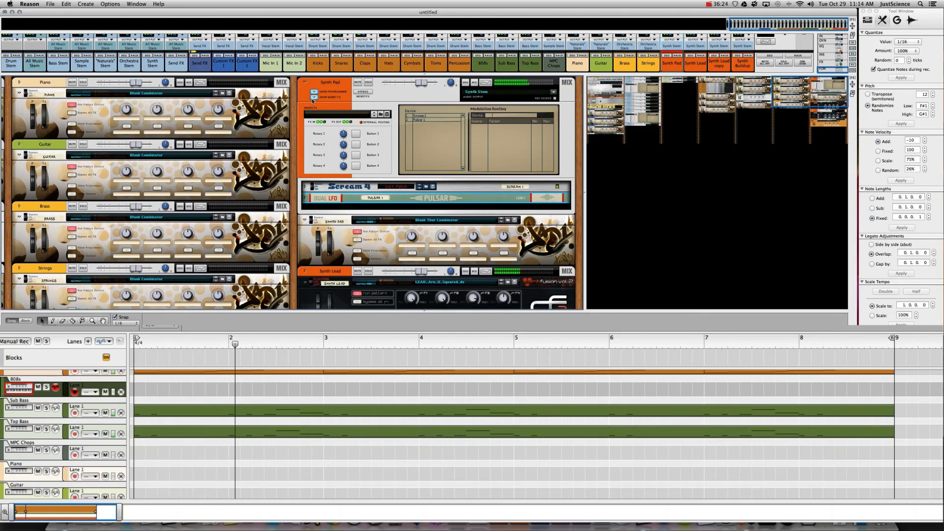
{"action": "left_click", "coordinate": [330, 98]}
{"action": "left_click", "coordinate": [330, 92]}
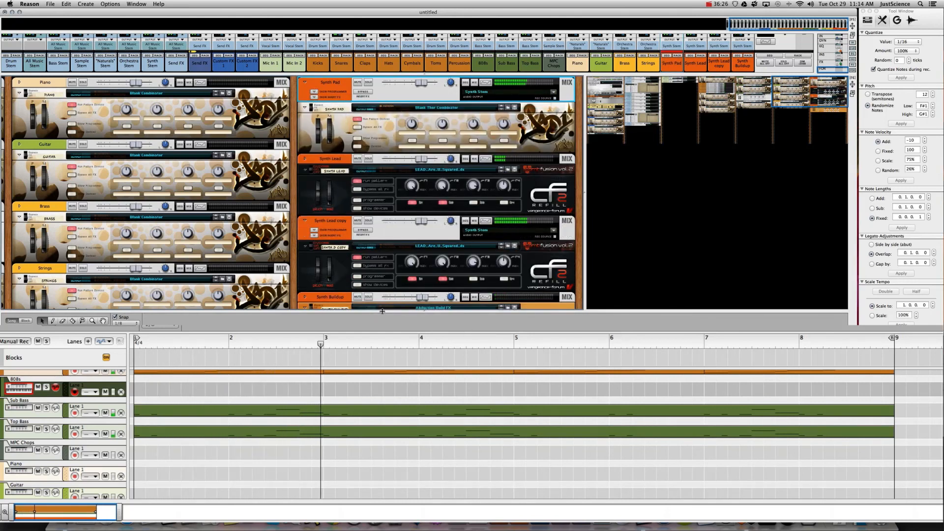
{"action": "left_click_drag", "start_coordinate": [475, 333], "coordinate": [424, 76]}
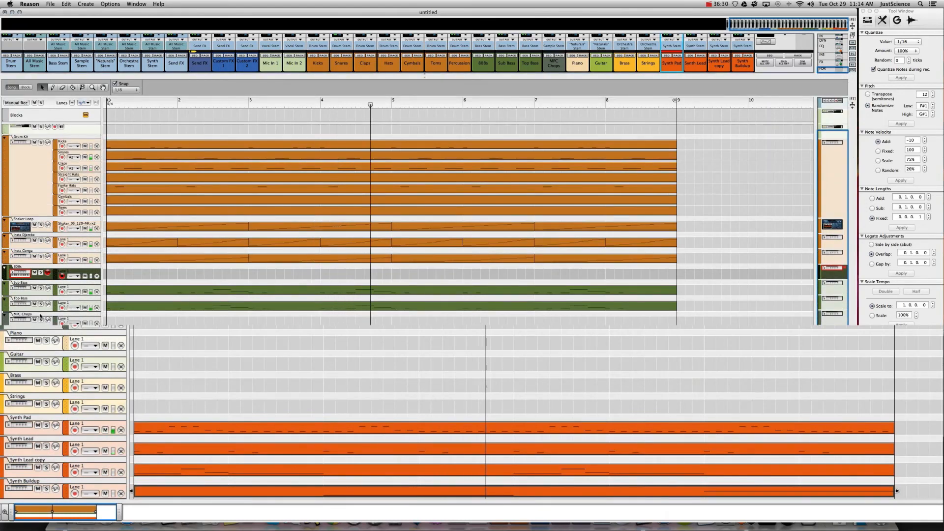
- Delete the MPC Chops through Strings tracks and the 808s track
{"action": "left_click", "coordinate": [56, 319]}
{"action": "left_click", "coordinate": [56, 401], "text": "shift"}
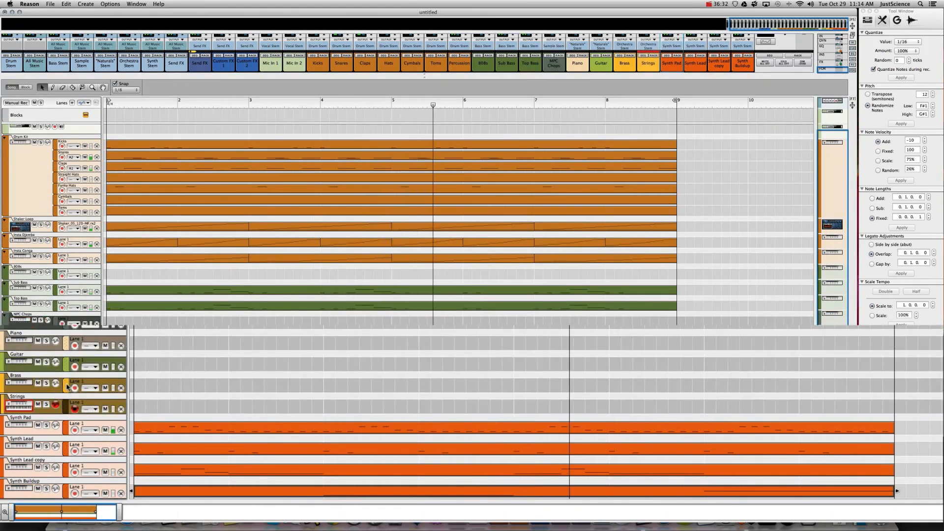
{"action": "key", "text": "Return"}
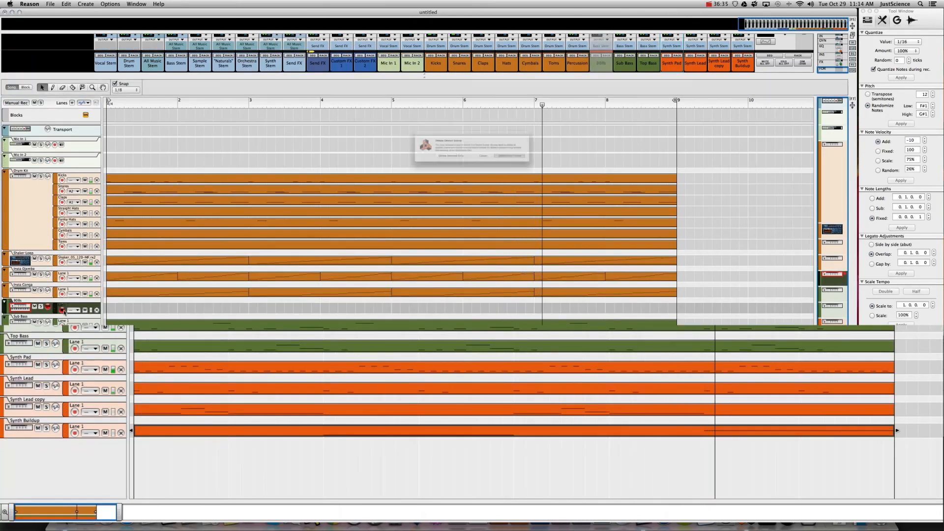
{"action": "left_click", "coordinate": [86, 305]}
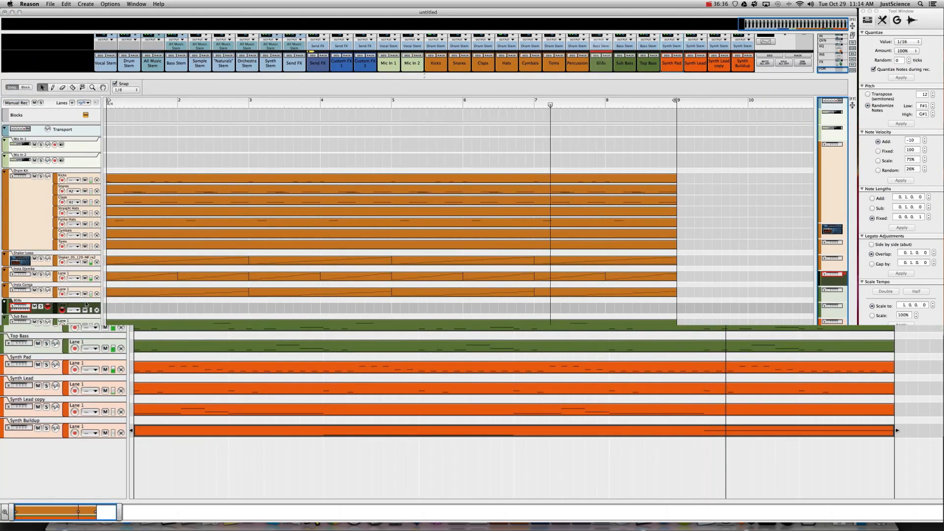
{"action": "key", "text": "Delete"}
- Fold the Mic In tracks, delete the Cymbals and Toms drum lanes, and reopen the rack
{"action": "left_click", "coordinate": [4, 155]}
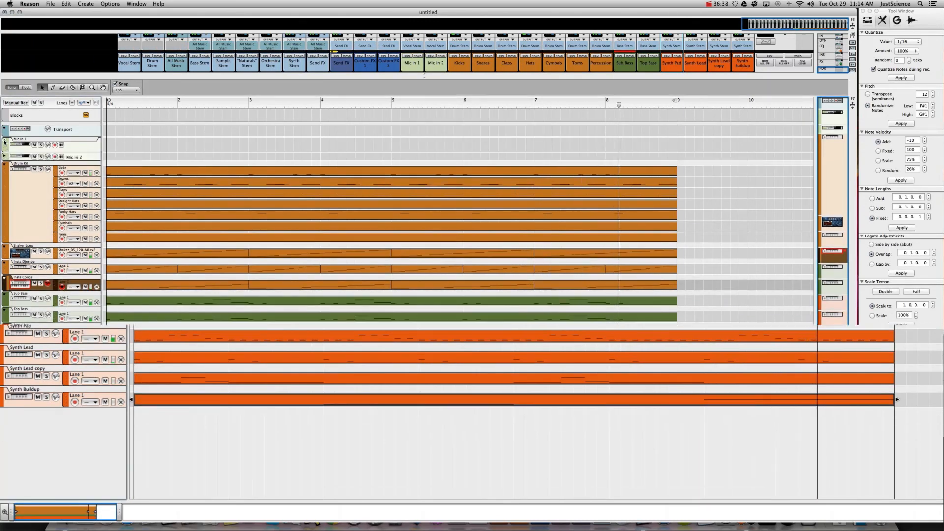
{"action": "left_click", "coordinate": [5, 141]}
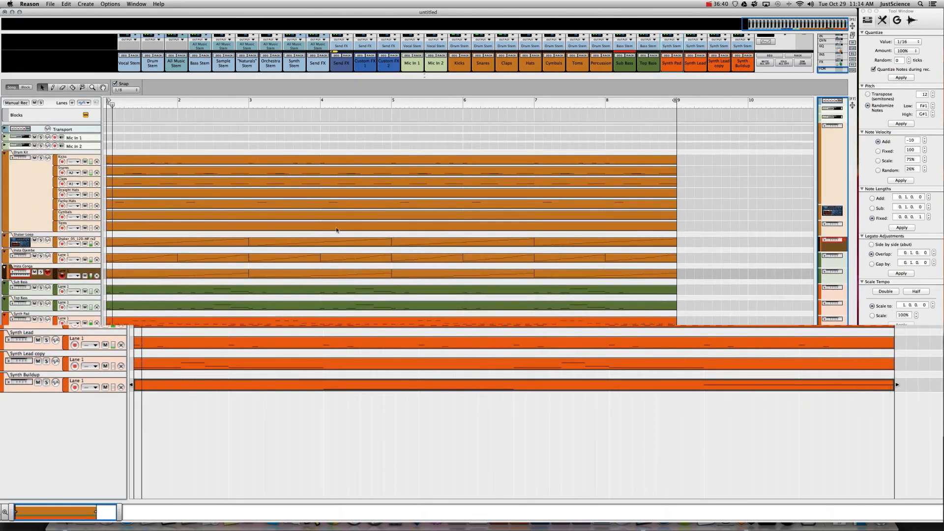
{"action": "left_click", "coordinate": [97, 218]}
{"action": "key", "text": "Return"}
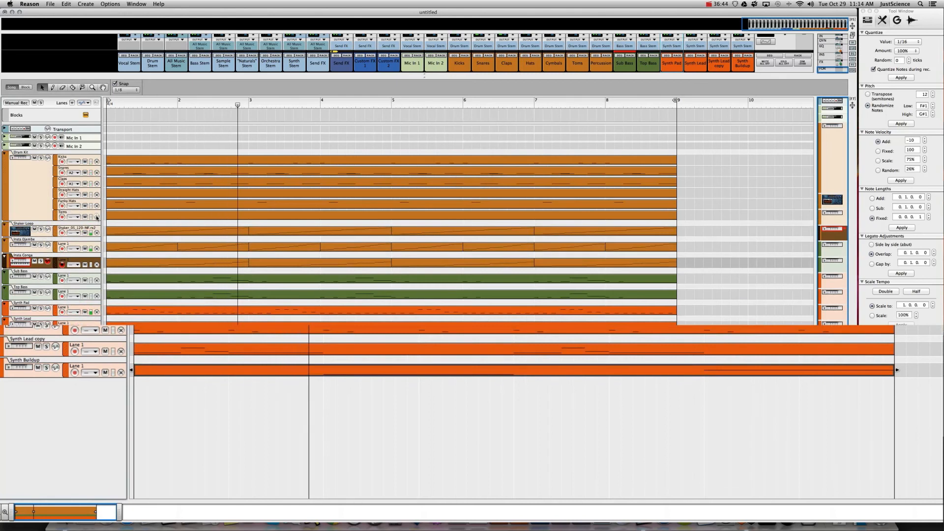
{"action": "left_click", "coordinate": [97, 217]}
{"action": "key", "text": "Return"}
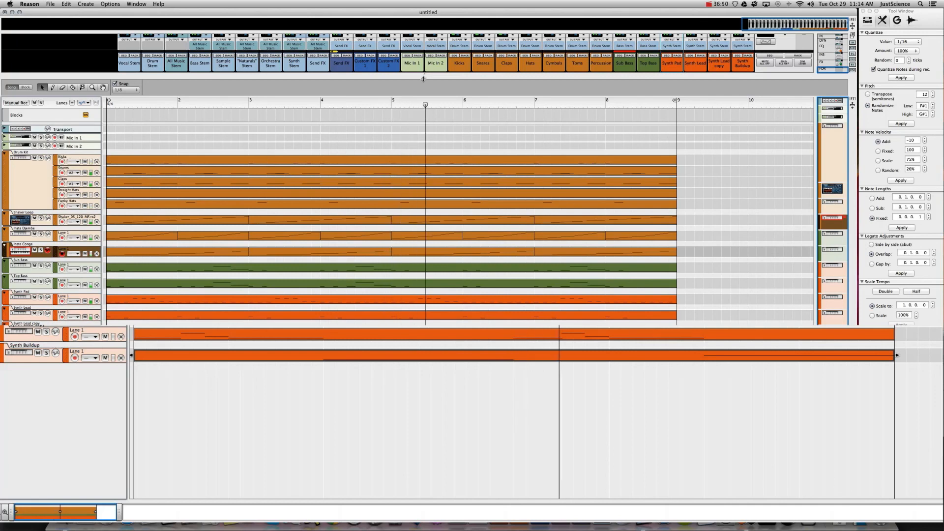
{"action": "left_click_drag", "start_coordinate": [424, 79], "coordinate": [436, 230]}
{"action": "left_click_drag", "start_coordinate": [445, 300], "coordinate": [445, 310]}
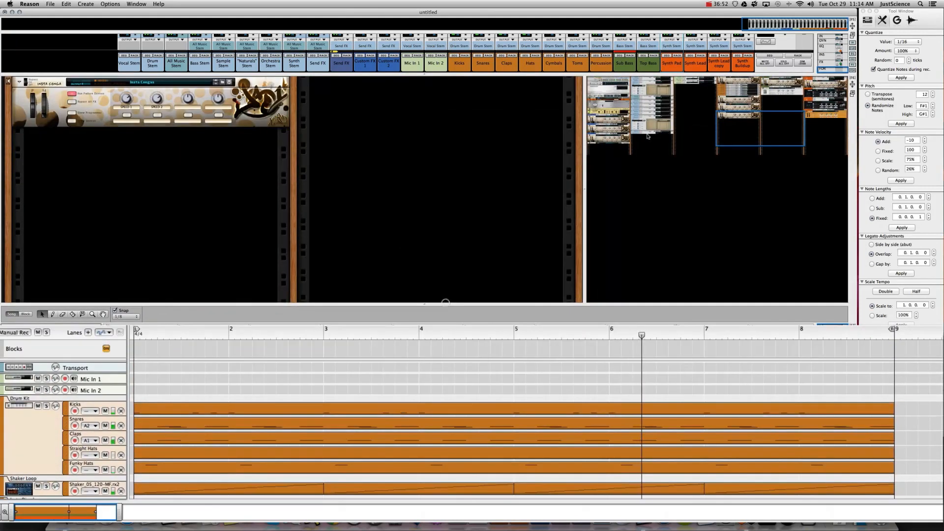
- Move the rack view to the Hardware Interface and Master Section, then open the File menu
{"action": "left_click_drag", "start_coordinate": [733, 131], "coordinate": [593, 83]}
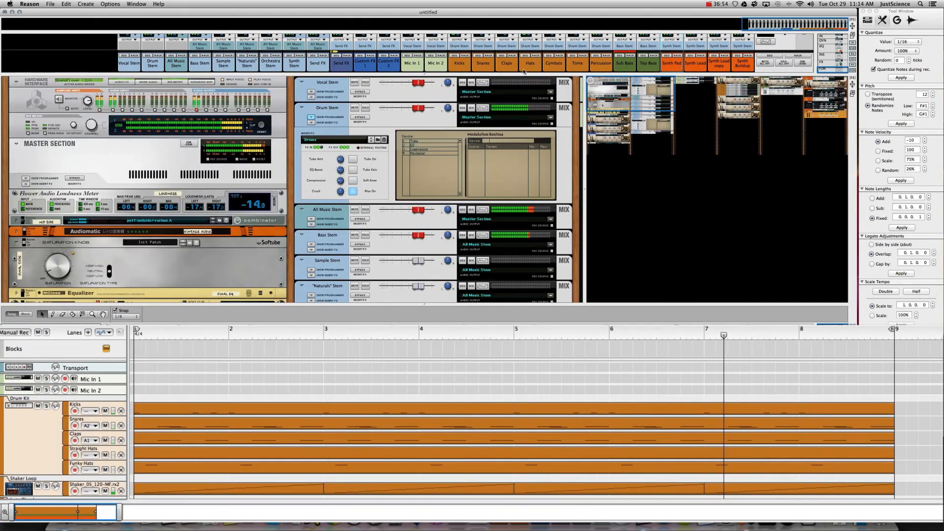
{"action": "left_click", "coordinate": [281, 156]}
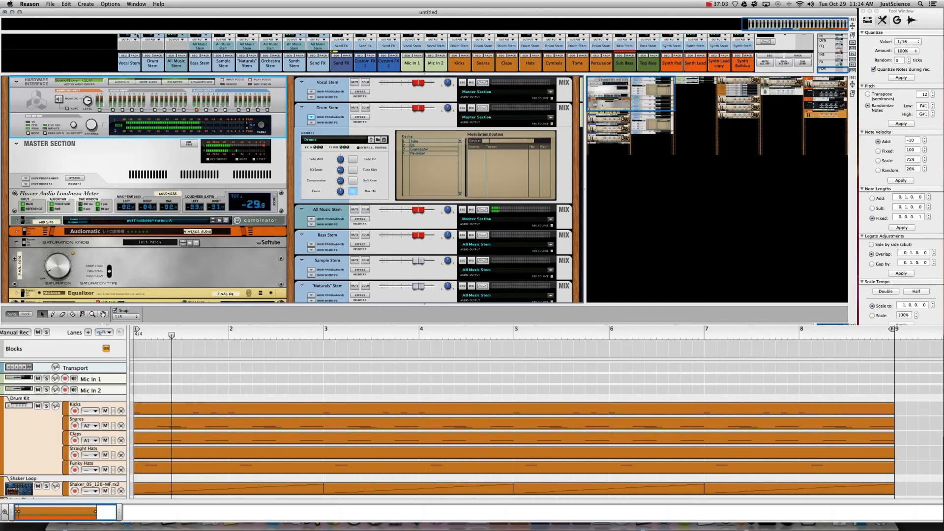
{"action": "left_click", "coordinate": [47, 3]}
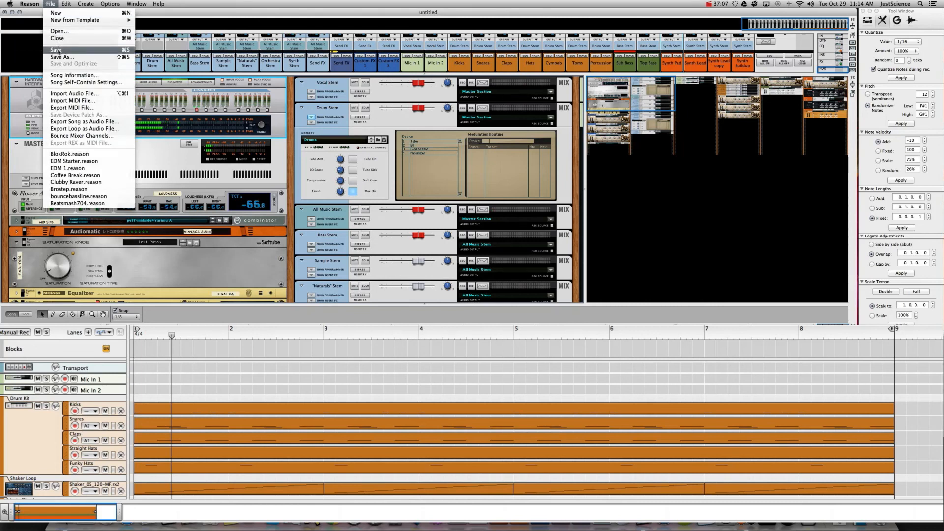
- Save the song as 'Club Sirens' in the Reason Projects 2 folder
{"action": "left_click", "coordinate": [56, 50]}
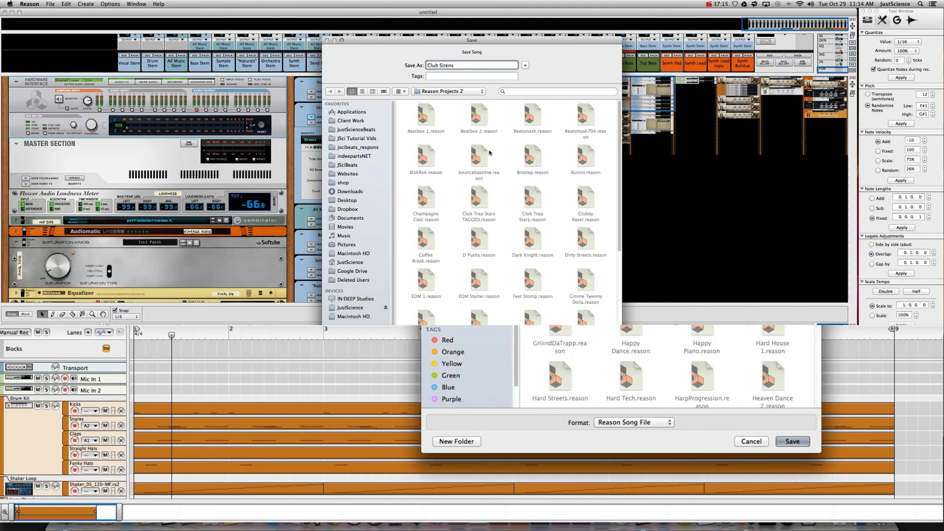
{"action": "left_click", "coordinate": [786, 443]}
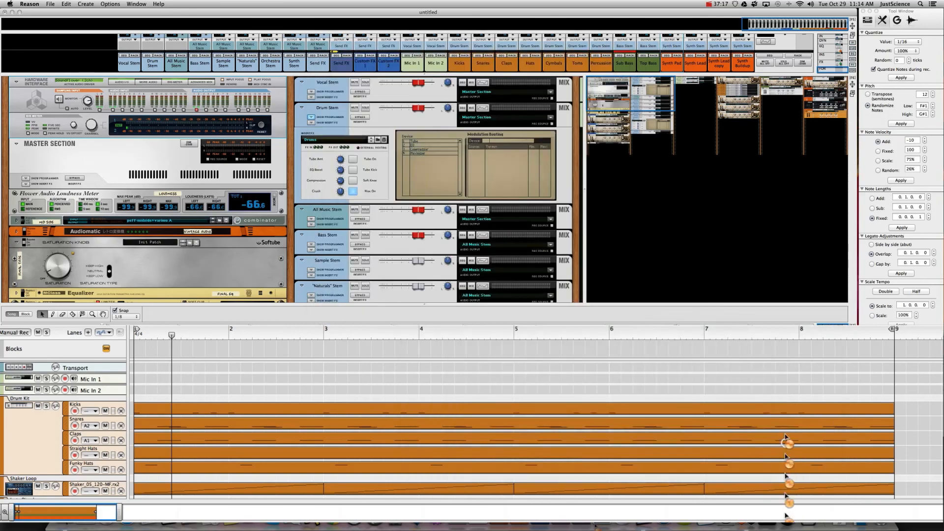